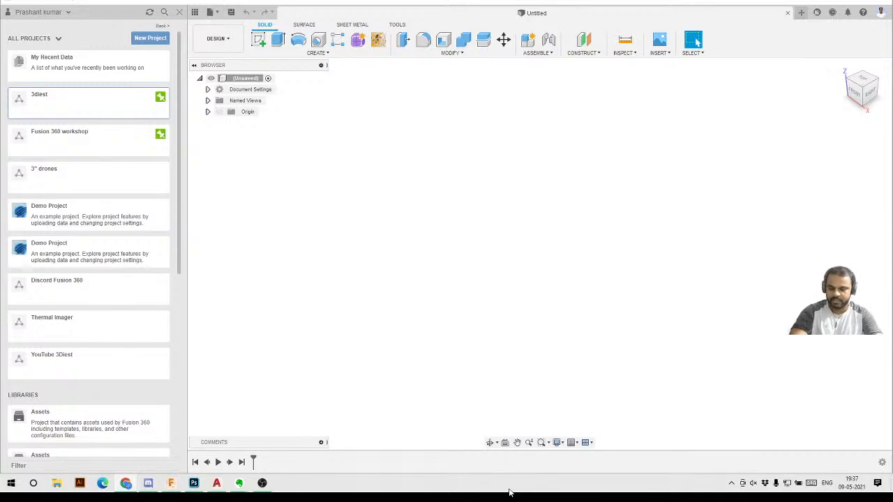
Switch to Discord to view the fusion360-assignment channel, and return to Fusion 360
{"action": "left_click", "coordinate": [150, 487]}
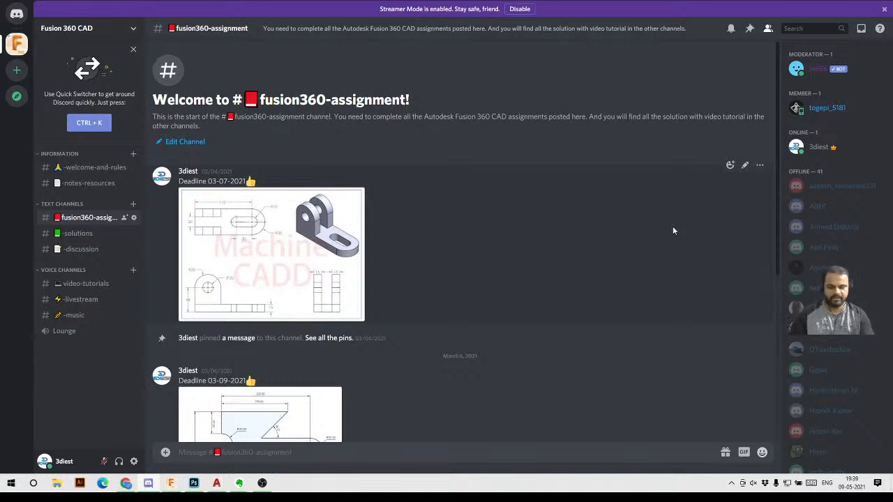
{"action": "left_click", "coordinate": [860, 4]}
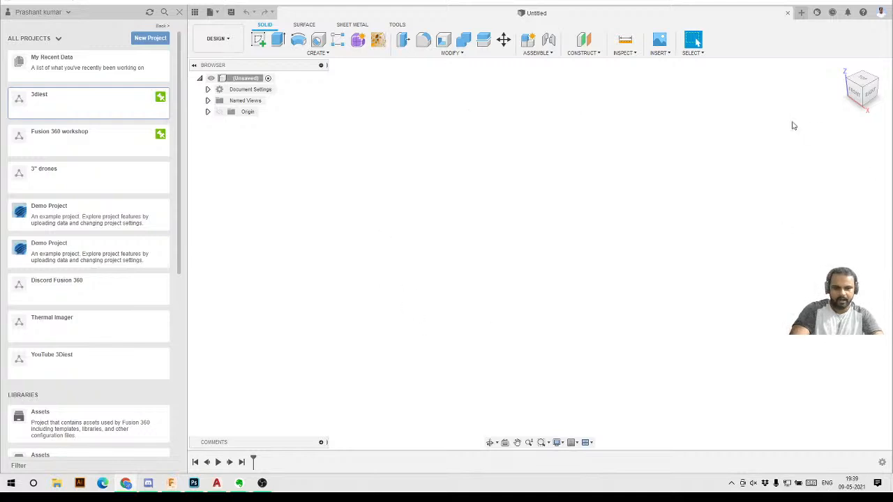
{"action": "left_click", "coordinate": [208, 91]}
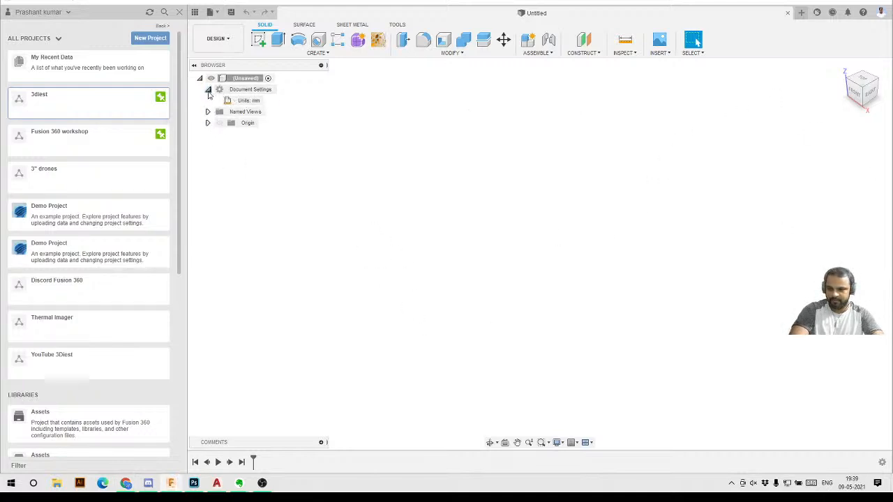
{"action": "left_click", "coordinate": [208, 91]}
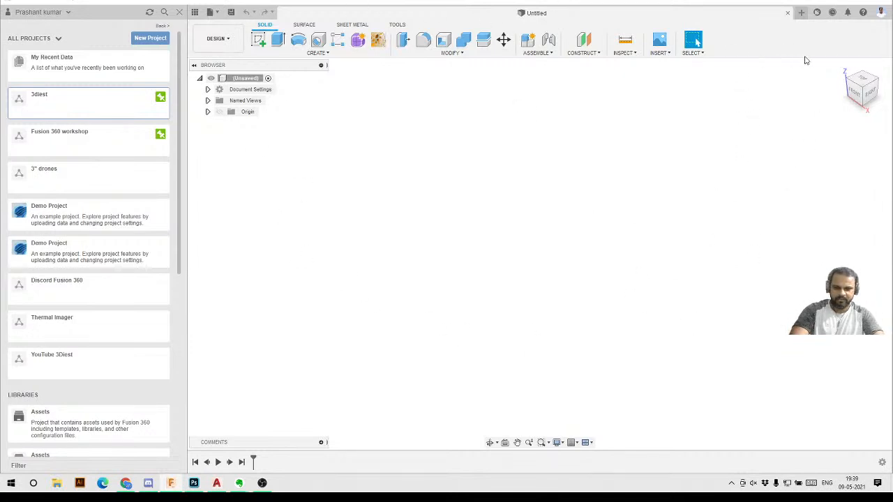
{"action": "left_click", "coordinate": [880, 12]}
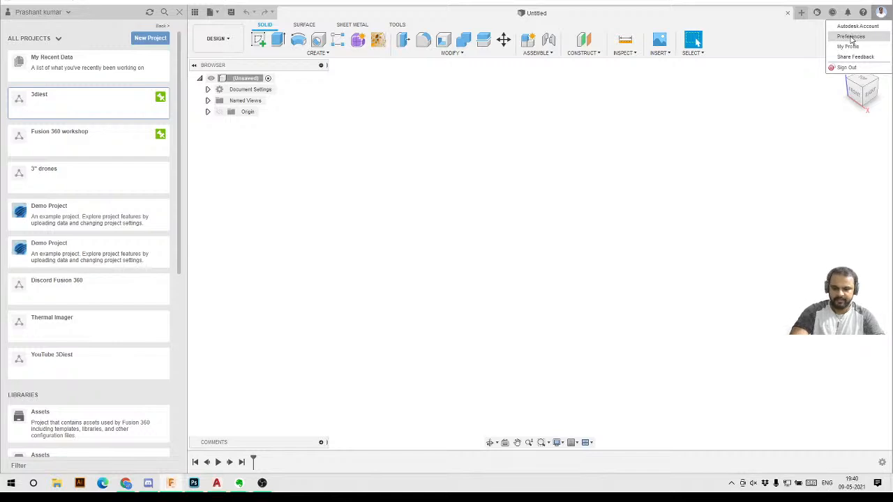
{"action": "left_click", "coordinate": [668, 169]}
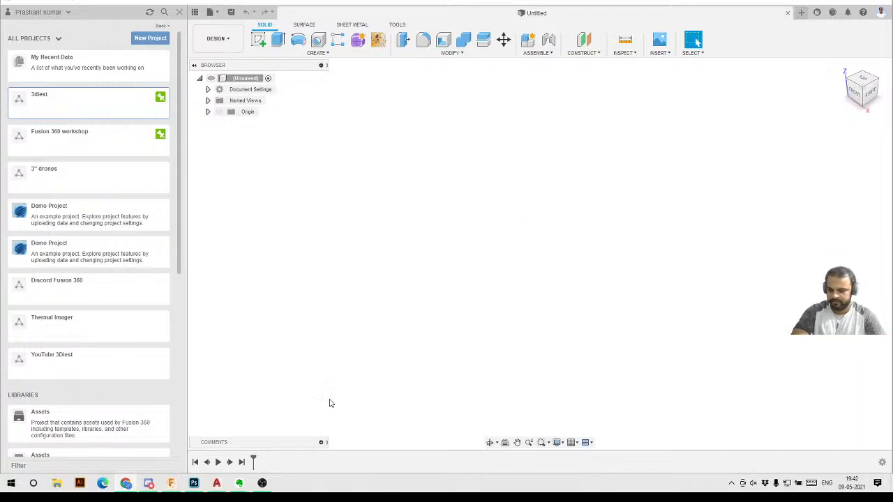
Switch to Discord and examine the assignment drawings posted in the fusion360-assignment channel
{"action": "left_click", "coordinate": [148, 483]}
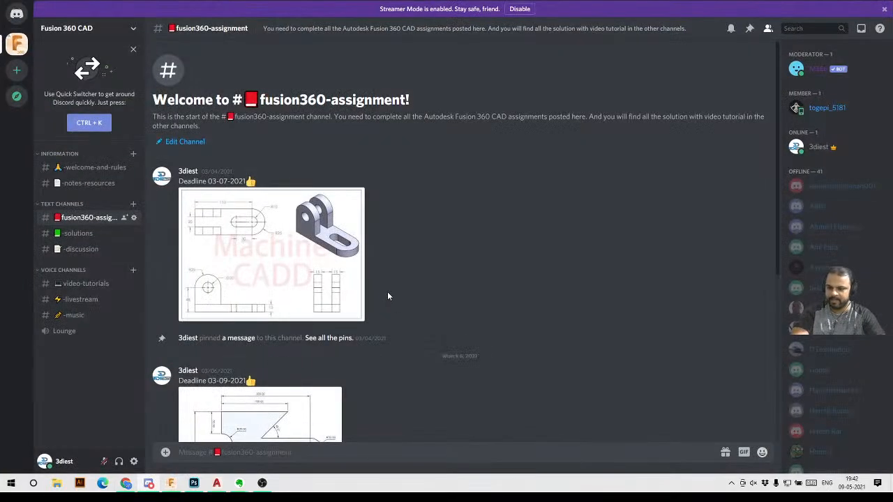
{"action": "scroll", "coordinate": [461, 321], "scroll_direction": "down", "scroll_amount": 3}
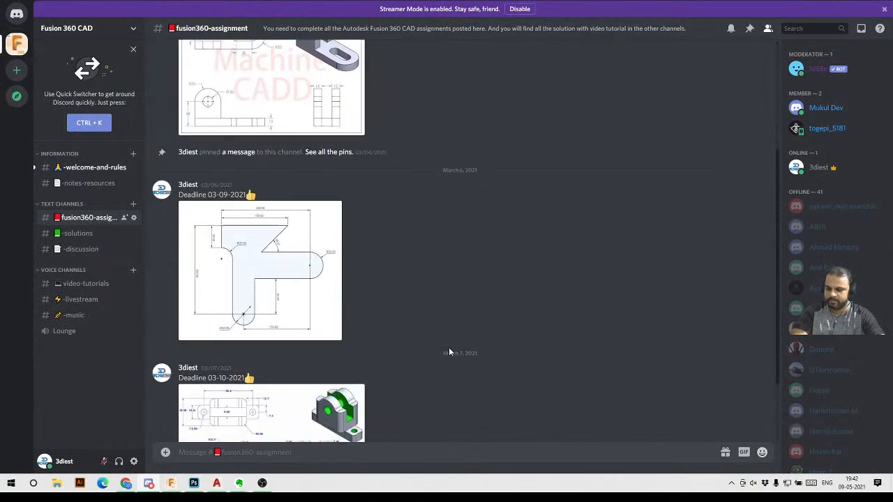
{"action": "scroll", "coordinate": [441, 343], "scroll_direction": "up", "scroll_amount": 3}
{"action": "scroll", "coordinate": [394, 225], "scroll_direction": "down", "scroll_amount": 2}
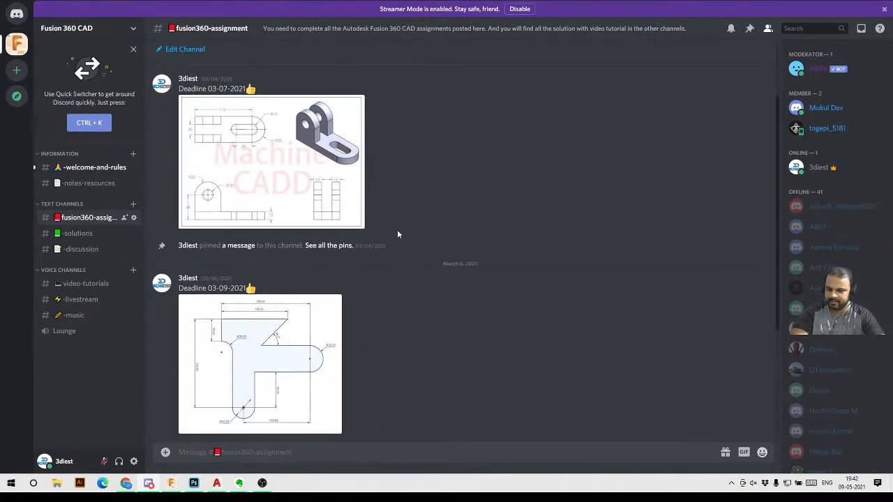
{"action": "scroll", "coordinate": [397, 230], "scroll_direction": "up", "scroll_amount": 3}
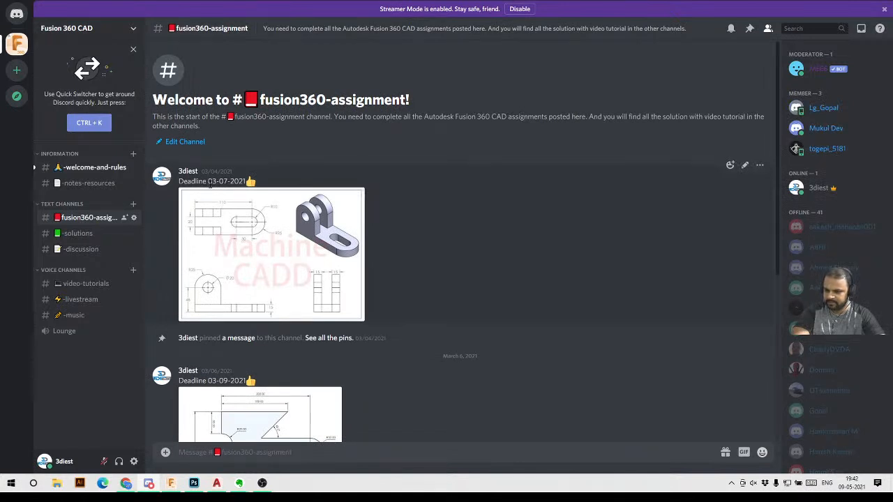
{"action": "scroll", "coordinate": [372, 248], "scroll_direction": "down", "scroll_amount": 4}
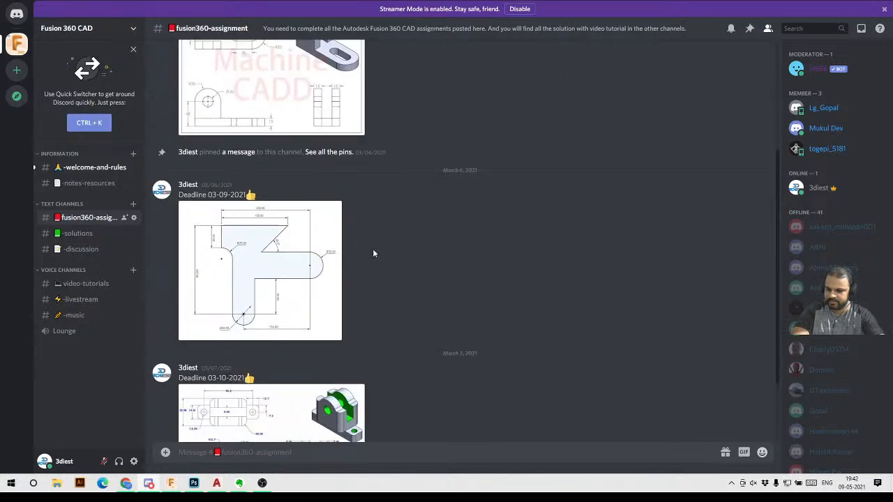
{"action": "scroll", "coordinate": [279, 279], "scroll_direction": "up", "scroll_amount": 3}
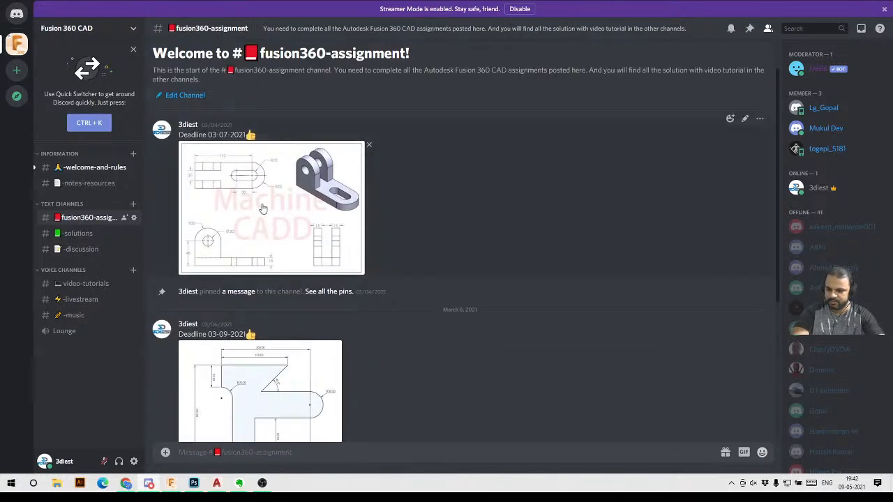
{"action": "scroll", "coordinate": [304, 262], "scroll_direction": "down", "scroll_amount": 3}
{"action": "scroll", "coordinate": [321, 336], "scroll_direction": "down", "scroll_amount": 1}
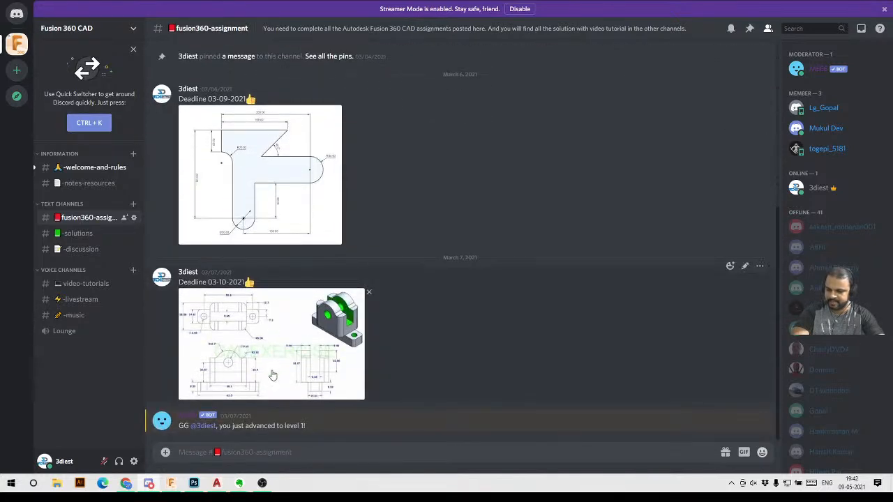
{"action": "scroll", "coordinate": [272, 375], "scroll_direction": "up", "scroll_amount": 1}
{"action": "scroll", "coordinate": [273, 375], "scroll_direction": "up", "scroll_amount": 3}
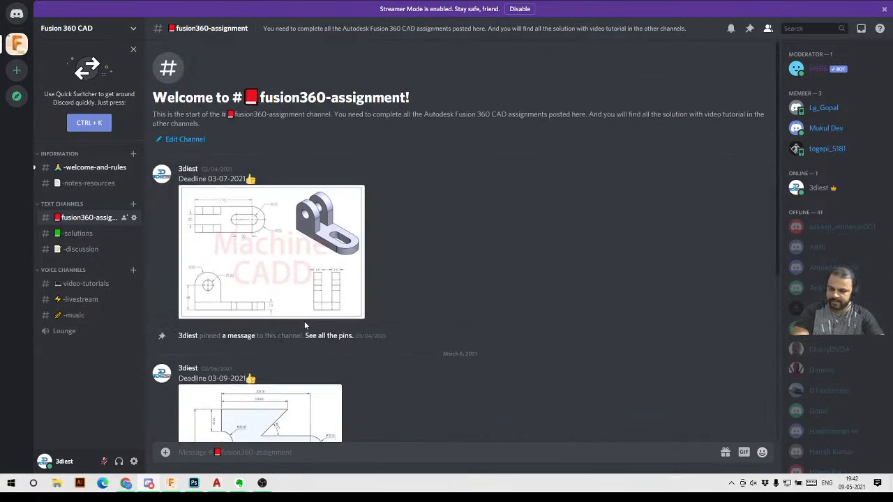
{"action": "scroll", "coordinate": [305, 325], "scroll_direction": "down", "scroll_amount": 3}
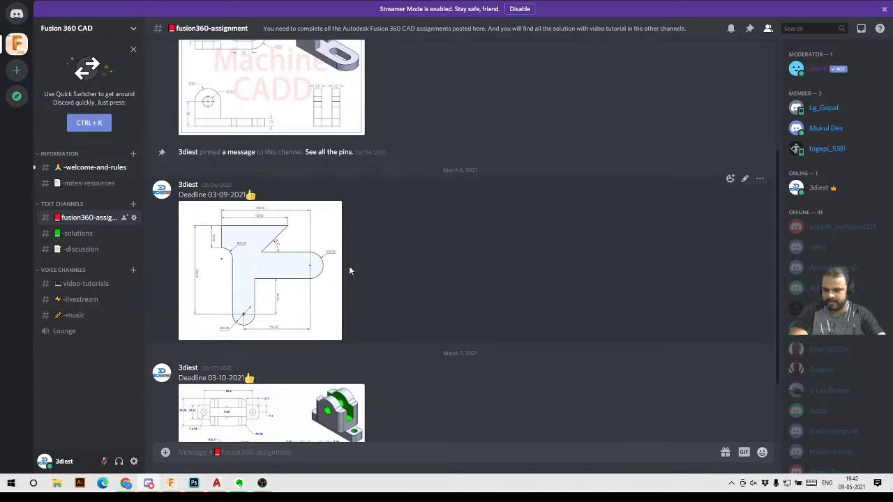
Save the enlarged drawing from the assignment with deadline 03-09-2021 to the Desktop as Sketch_assignment_2 and close its preview
{"action": "left_click", "coordinate": [303, 271]}
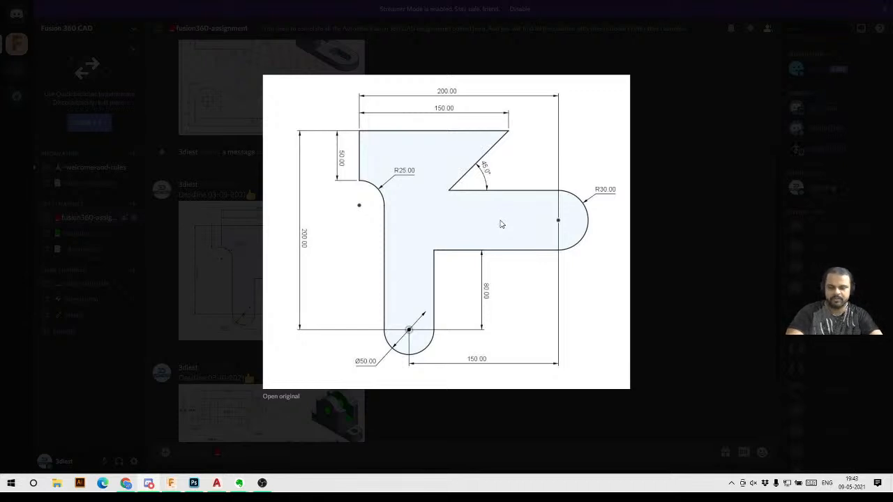
{"action": "right_click", "coordinate": [449, 207]}
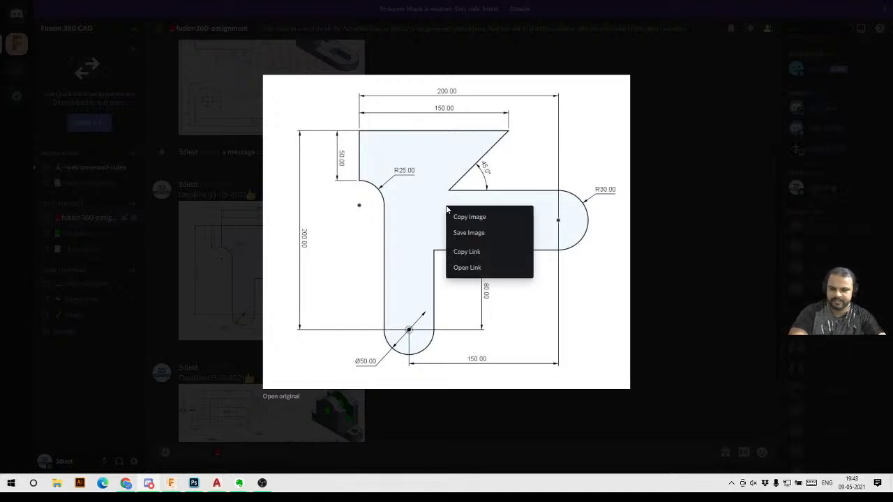
{"action": "left_click", "coordinate": [471, 237]}
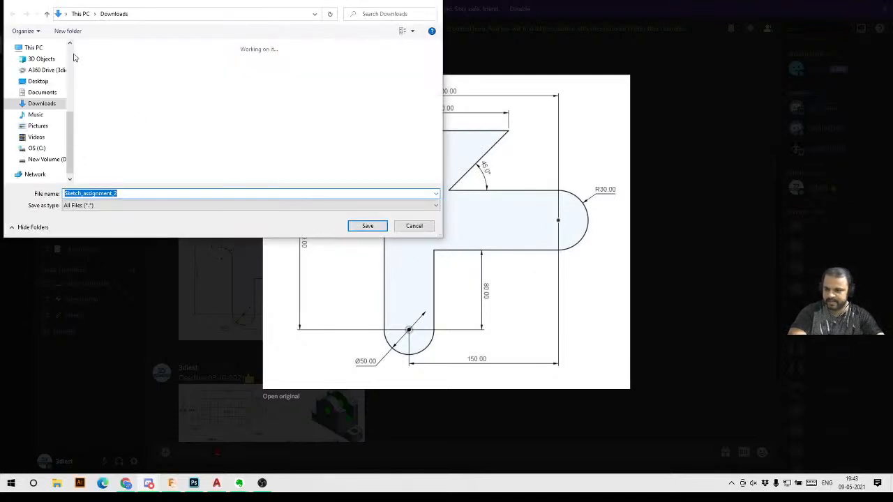
{"action": "scroll", "coordinate": [70, 56], "scroll_direction": "up", "scroll_amount": 3}
{"action": "scroll", "coordinate": [71, 63], "scroll_direction": "up", "scroll_amount": 2}
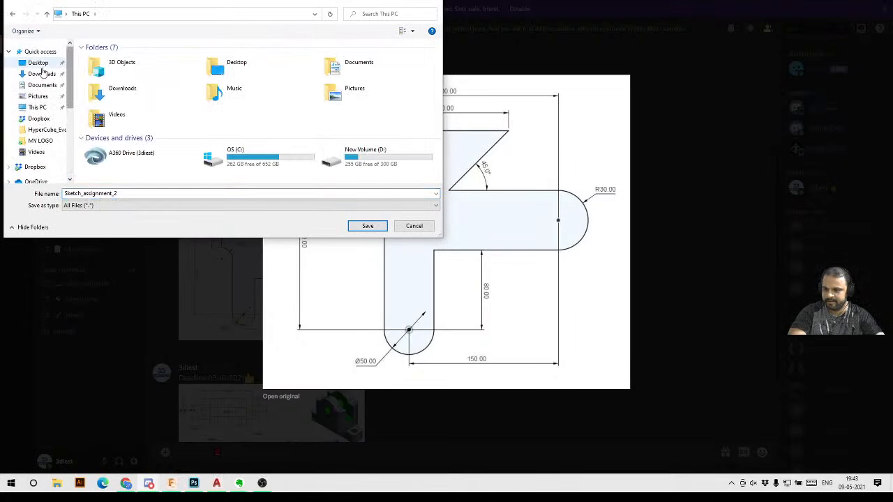
{"action": "left_click", "coordinate": [367, 227]}
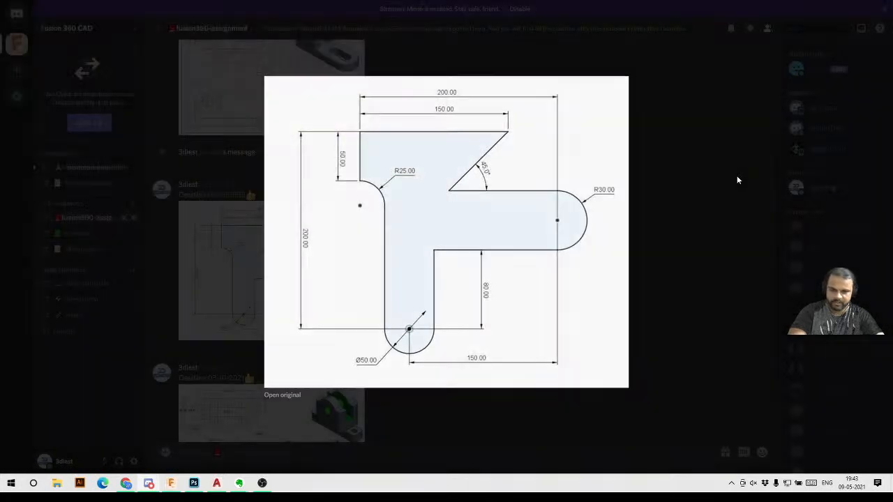
{"action": "left_click", "coordinate": [737, 180]}
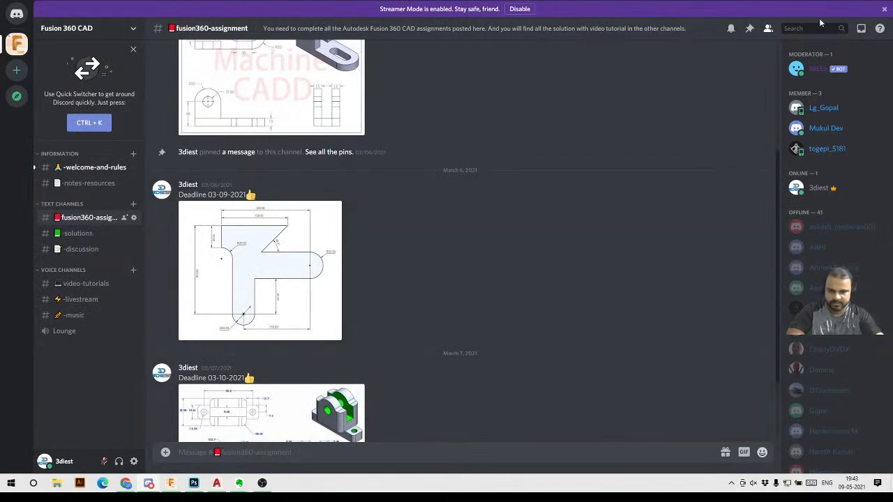
Open the saved Sketch_assignment_2 image from the desktop for reference and return to Fusion 360
{"action": "left_click", "coordinate": [857, 5]}
{"action": "left_click", "coordinate": [858, 6]}
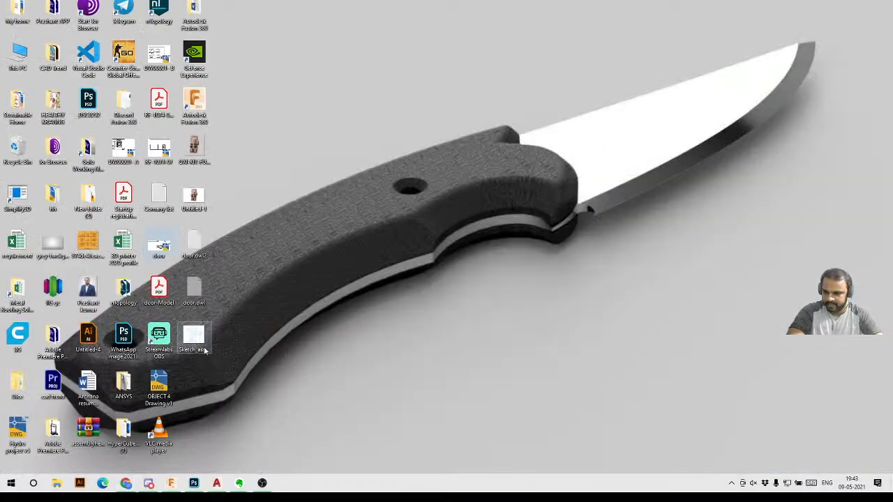
{"action": "double_click", "coordinate": [199, 346]}
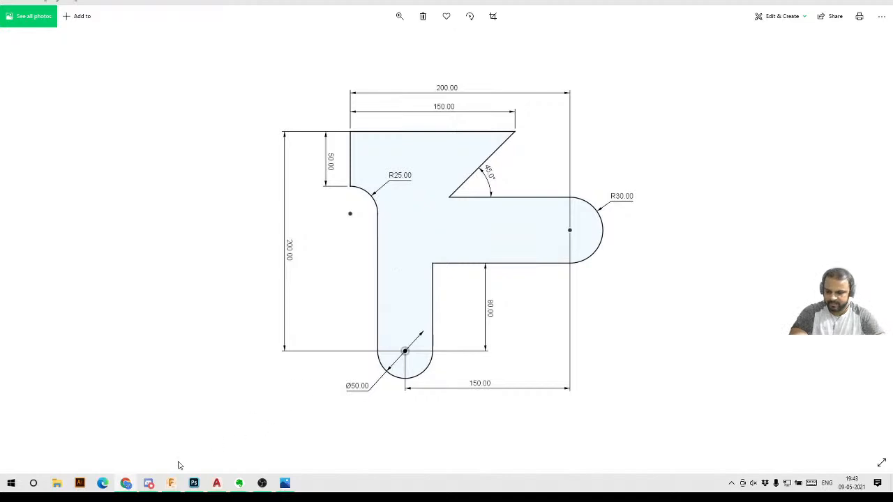
{"action": "left_click", "coordinate": [171, 483]}
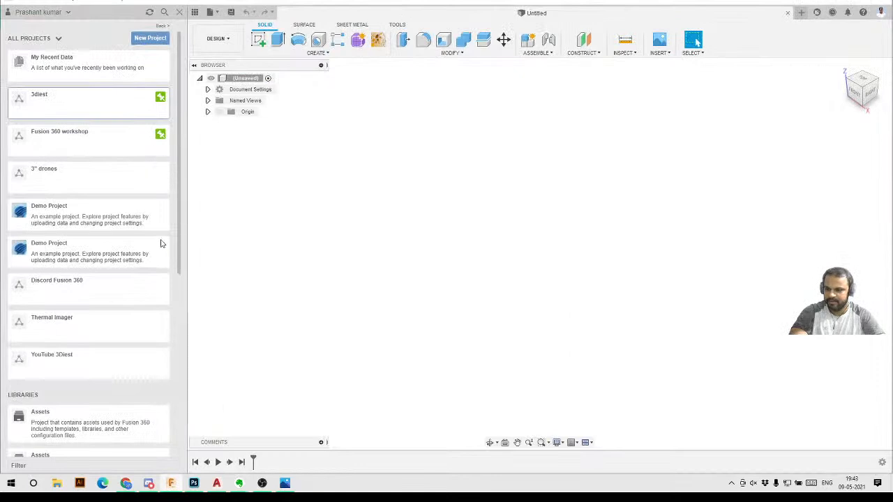
{"action": "left_click", "coordinate": [285, 482]}
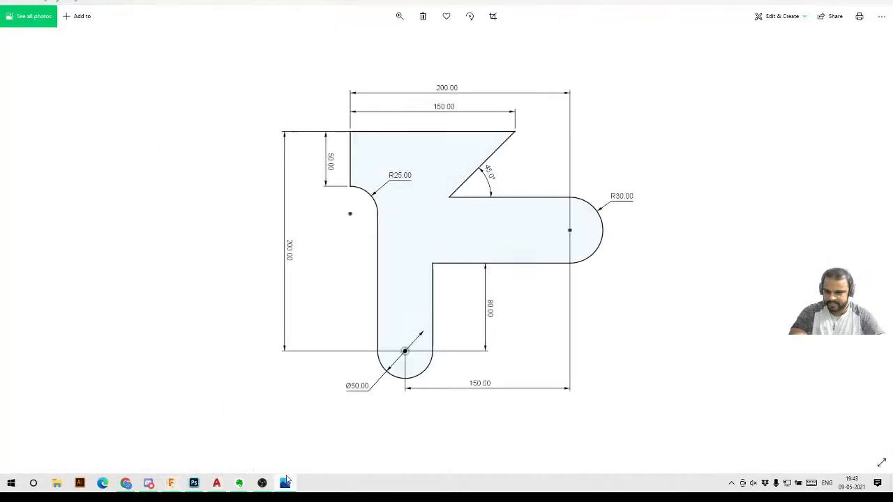
{"action": "left_click", "coordinate": [814, 3]}
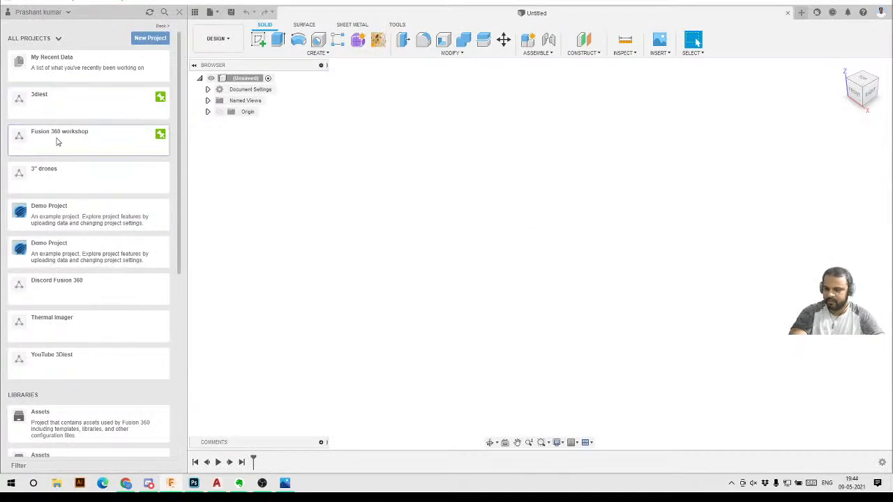
Look through the Fusion 360 workshop project and open its 2nd folder as the storage location
{"action": "left_click", "coordinate": [99, 141]}
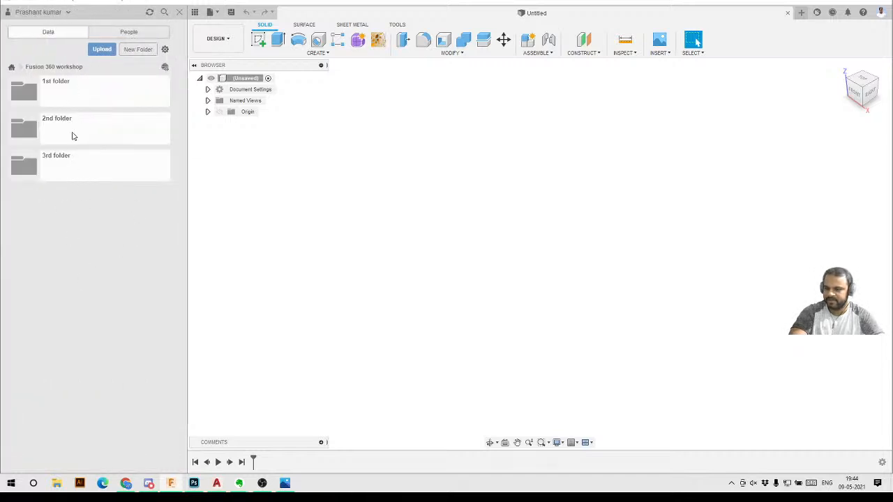
{"action": "left_click", "coordinate": [83, 101]}
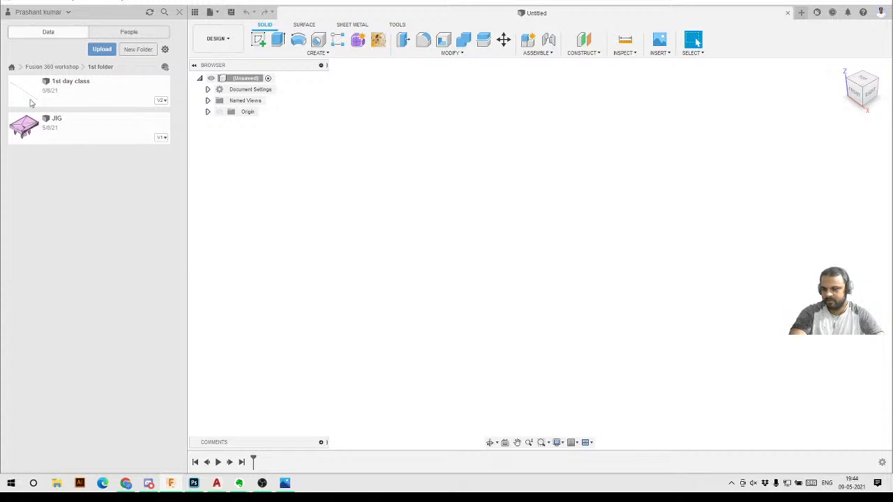
{"action": "left_click", "coordinate": [69, 67]}
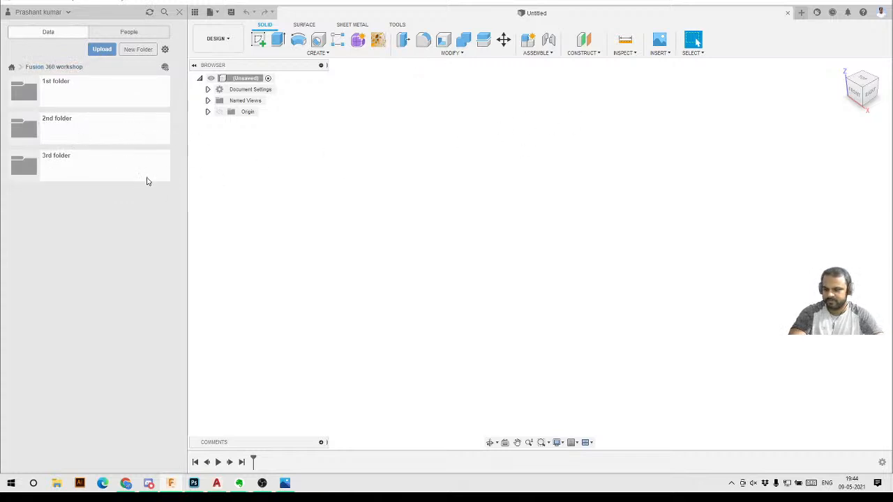
{"action": "double_click", "coordinate": [136, 140]}
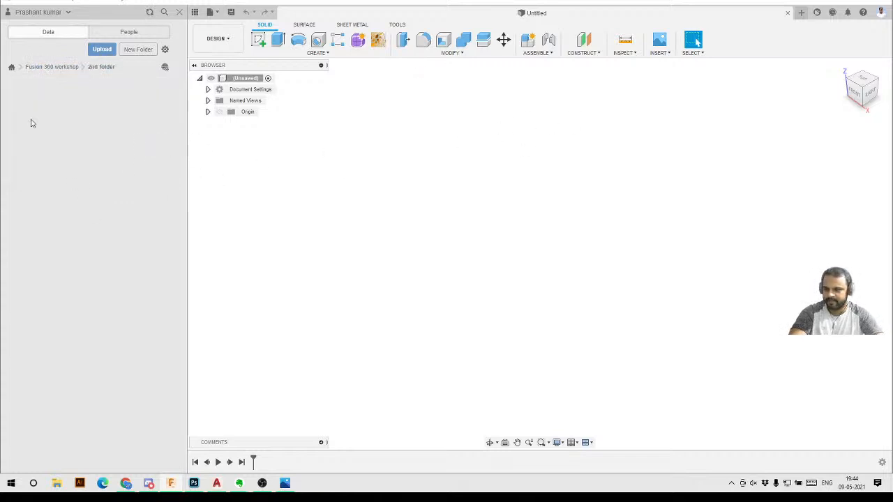
Save the untitled design as "Sketch 1" in the 2nd folder of the Fusion 360 workshop project
{"action": "left_click", "coordinate": [231, 14]}
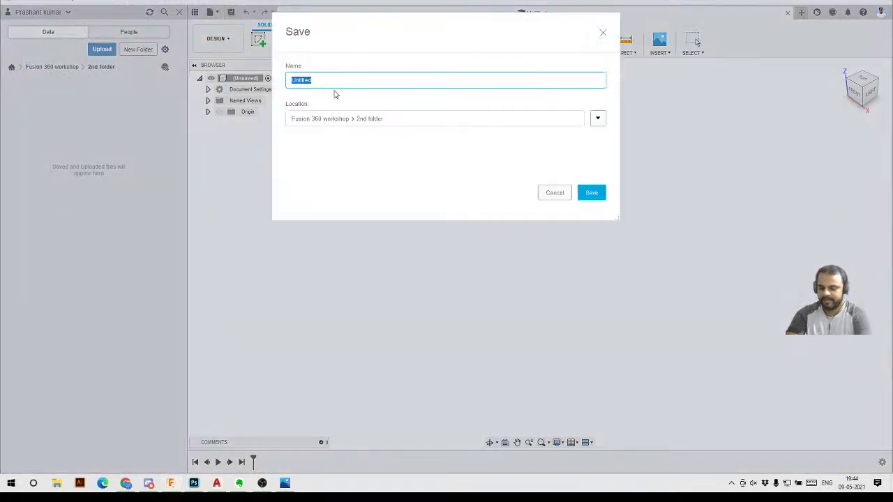
{"action": "type", "text": "Skte"}
{"action": "key", "text": "BackSpace"}
{"action": "key", "text": "BackSpace"}
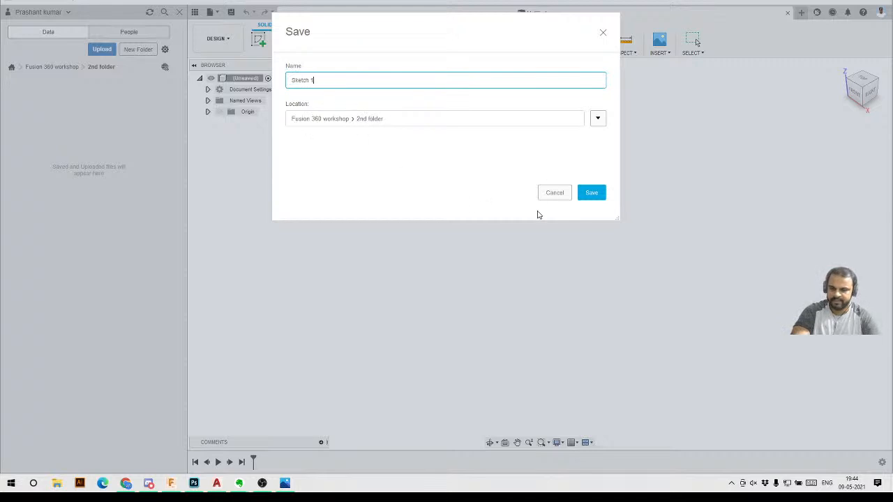
{"action": "left_click", "coordinate": [591, 193]}
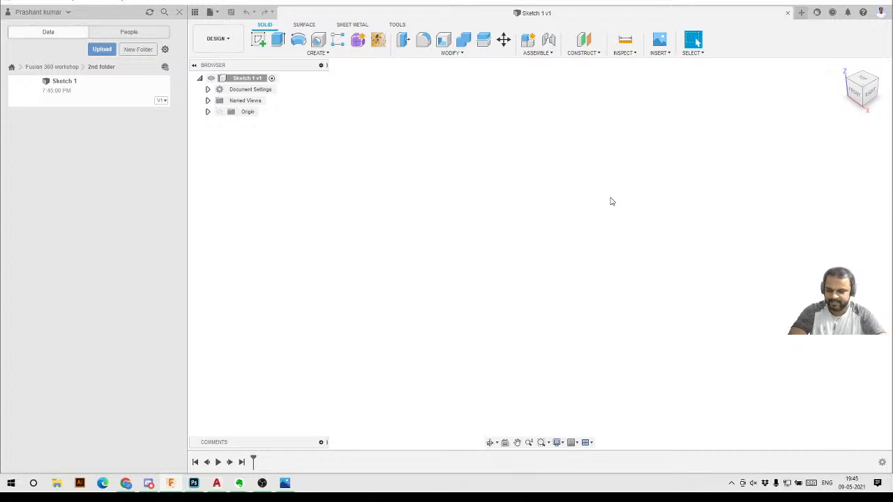
Review the dimensions in the reference drawing in the image viewer and return to Fusion 360
{"action": "left_click", "coordinate": [285, 482]}
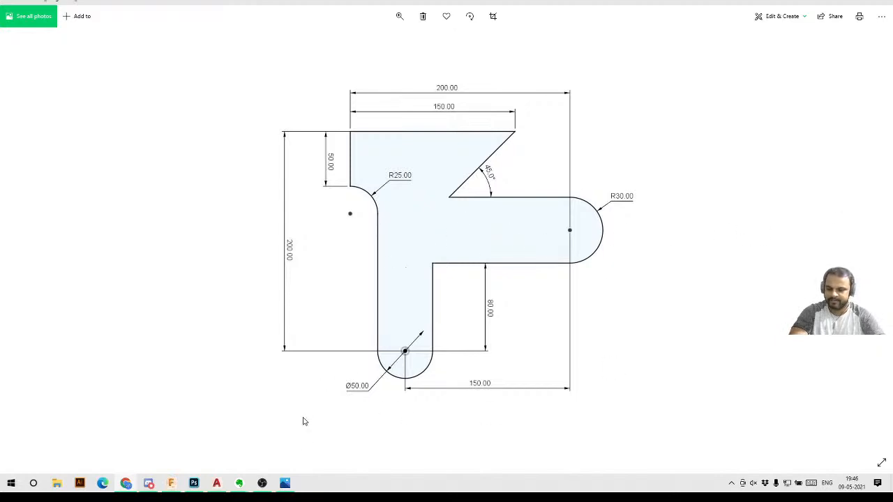
{"action": "left_click", "coordinate": [171, 482]}
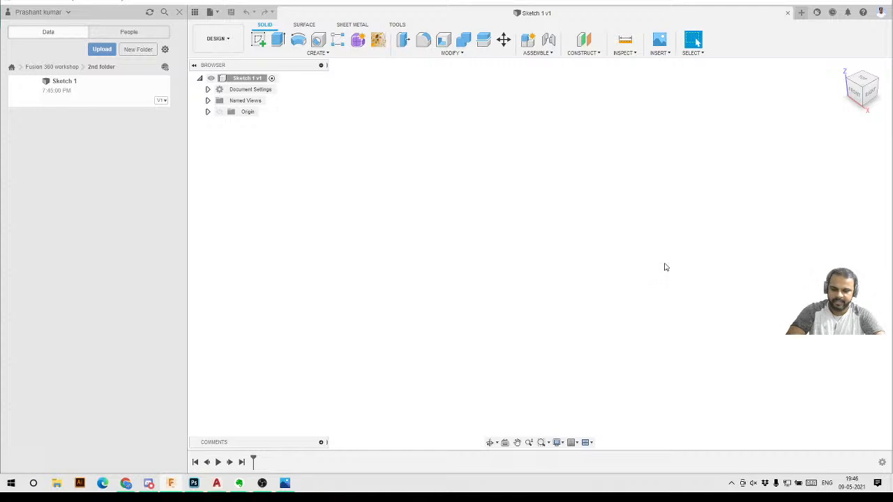
Look over the list of available workspaces and hide the project file listing
{"action": "left_click", "coordinate": [230, 48]}
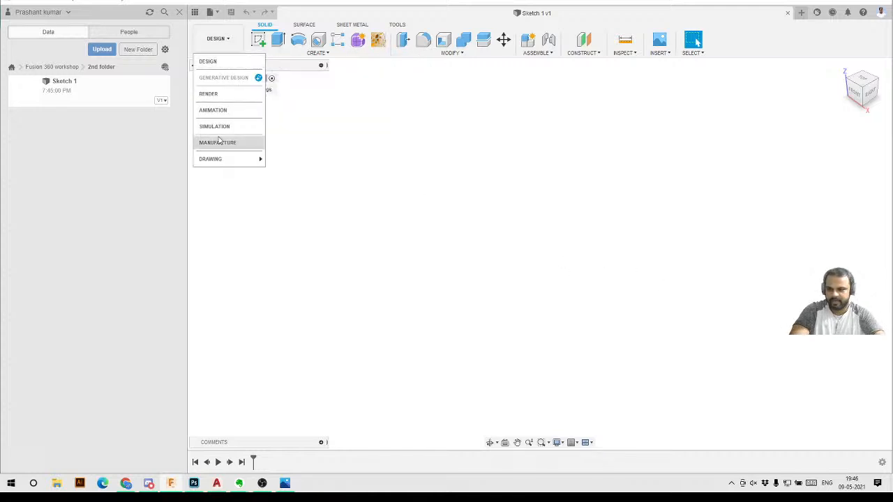
{"action": "mouse_move", "coordinate": [224, 162]}
{"action": "left_click", "coordinate": [405, 190]}
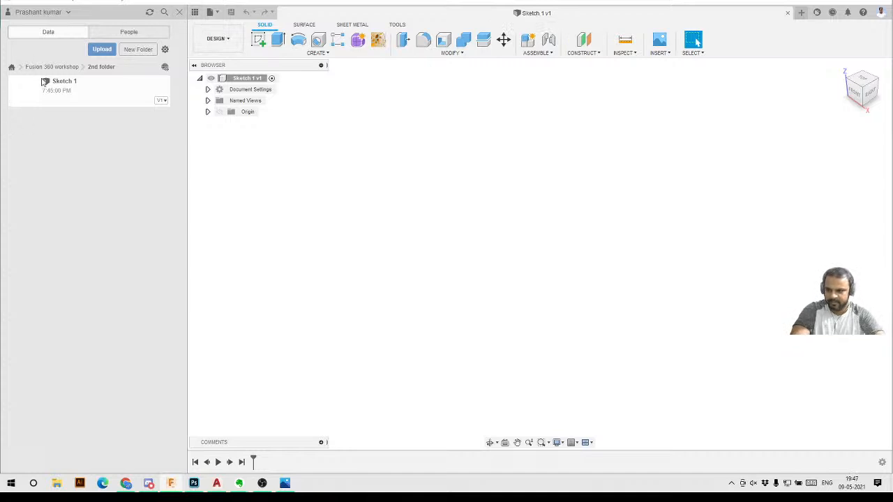
{"action": "left_click", "coordinate": [179, 12]}
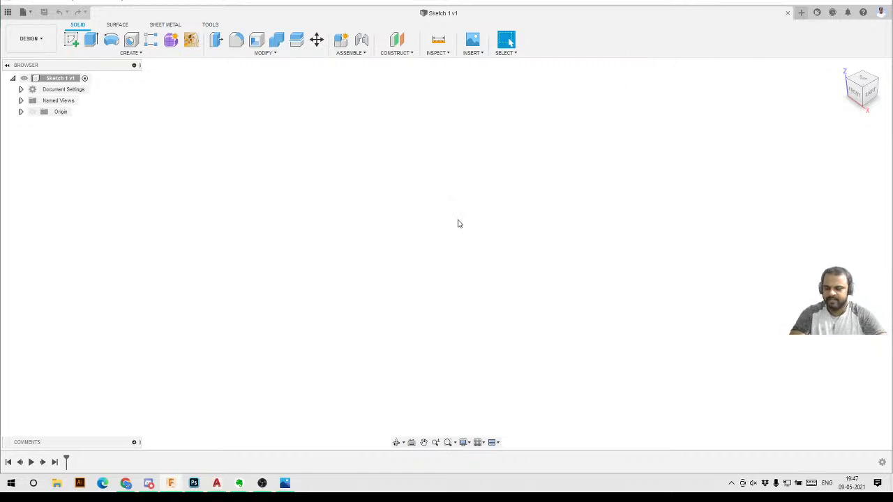
Check the document units and the options available for the root component
{"action": "left_click", "coordinate": [21, 90]}
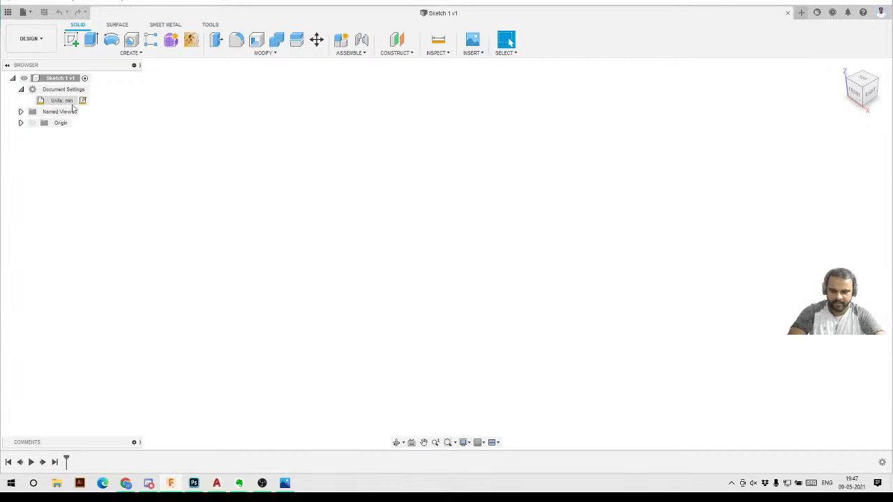
{"action": "left_click", "coordinate": [21, 90]}
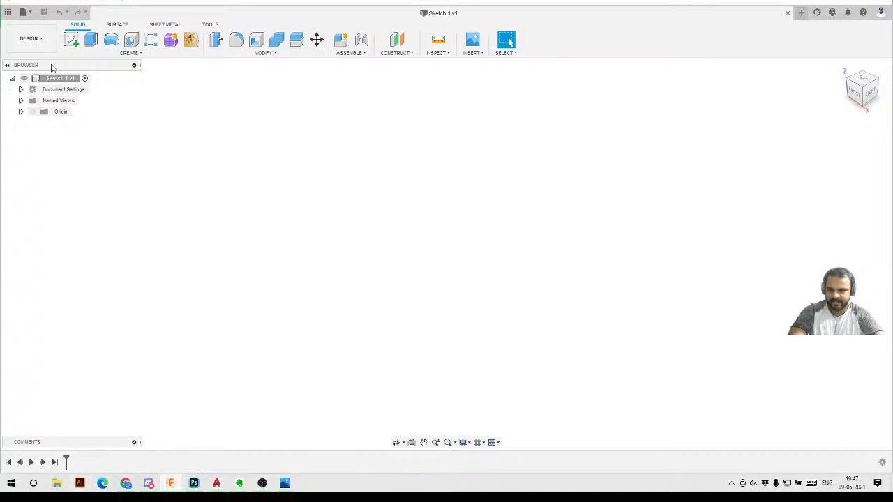
{"action": "right_click", "coordinate": [60, 79]}
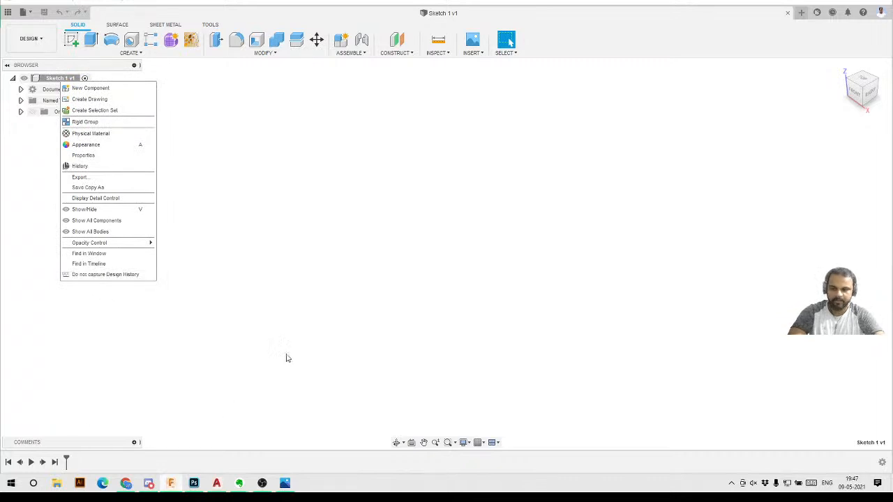
{"action": "left_click", "coordinate": [370, 259]}
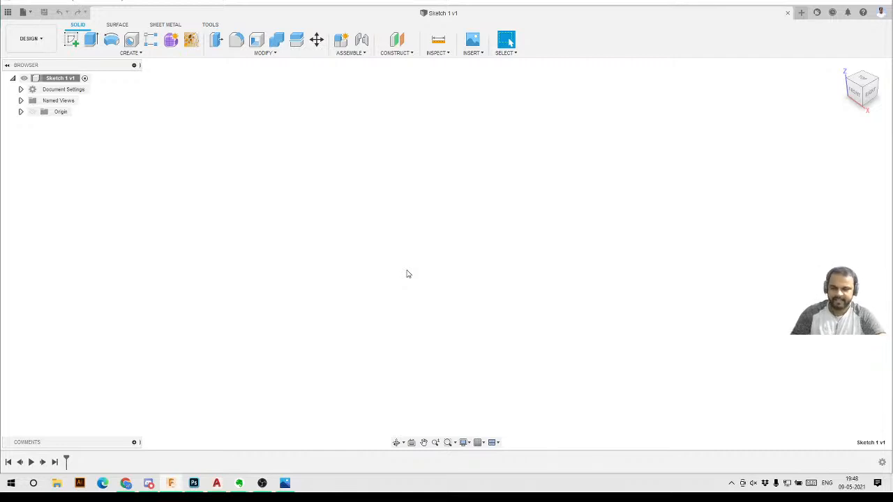
Show the origin geometry and highlight the YZ, XY and XZ planes one after another
{"action": "left_click", "coordinate": [30, 114]}
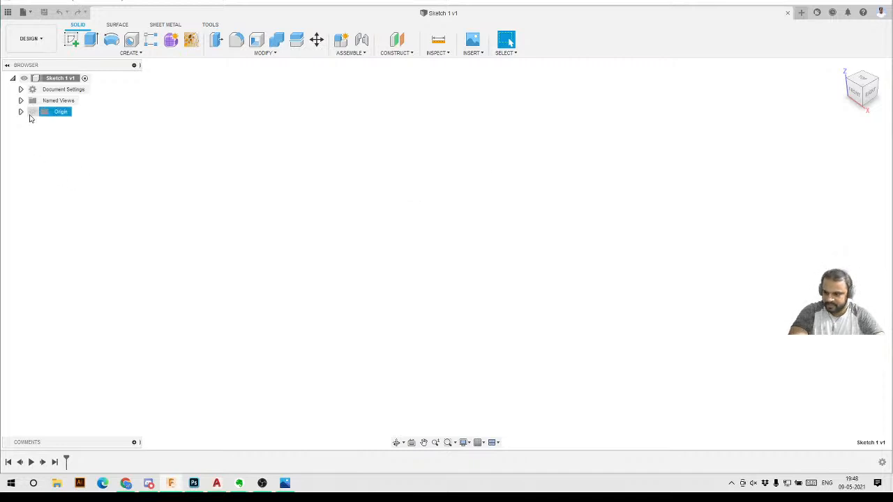
{"action": "left_click", "coordinate": [32, 112]}
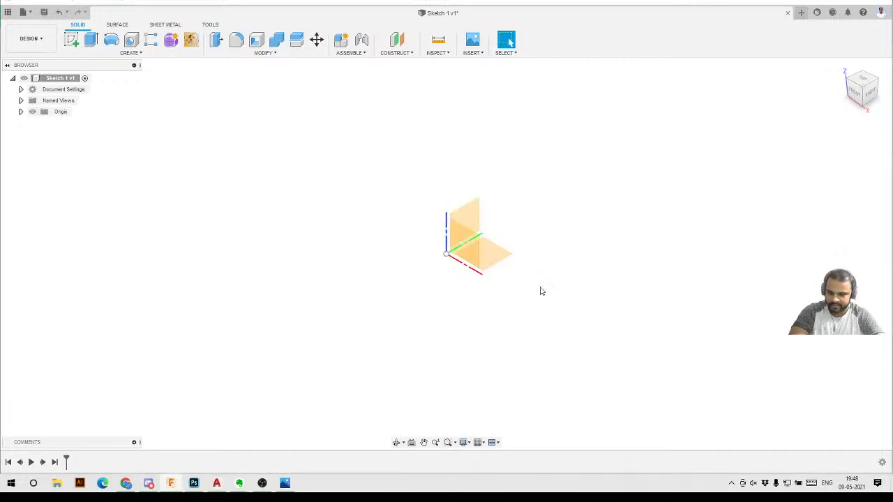
{"action": "left_click", "coordinate": [481, 230]}
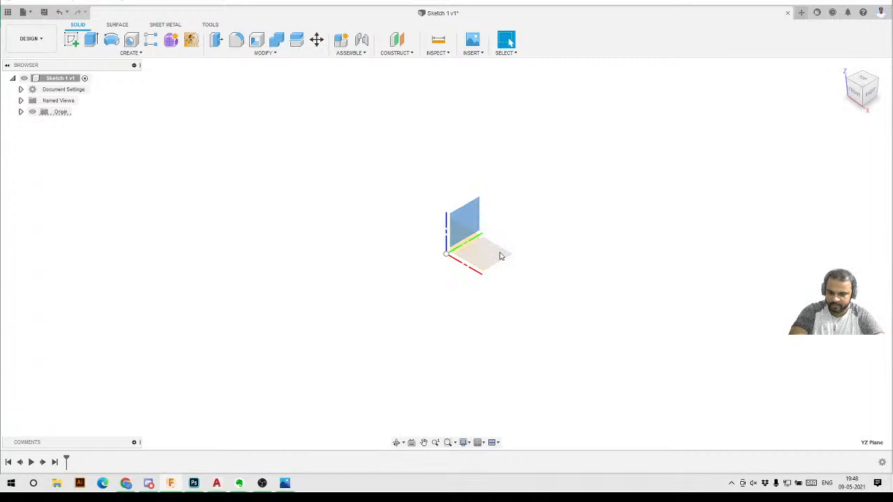
{"action": "left_click", "coordinate": [499, 256]}
{"action": "left_click", "coordinate": [466, 246]}
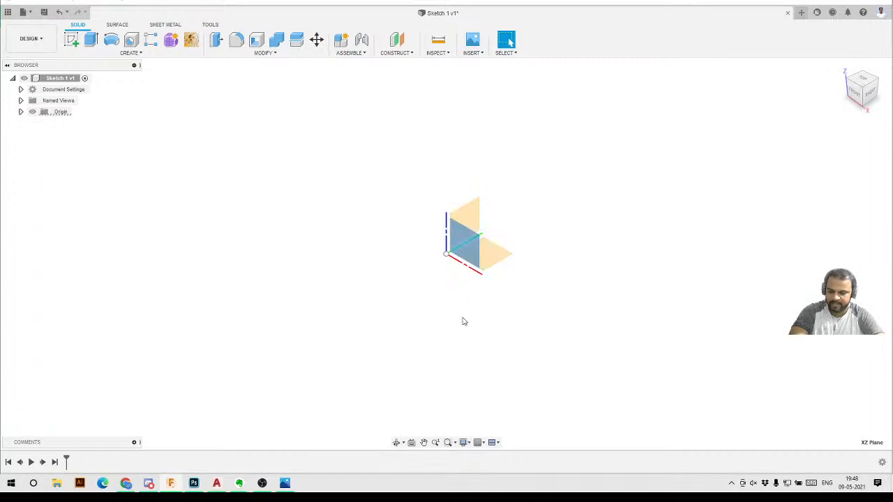
{"action": "left_click", "coordinate": [463, 325]}
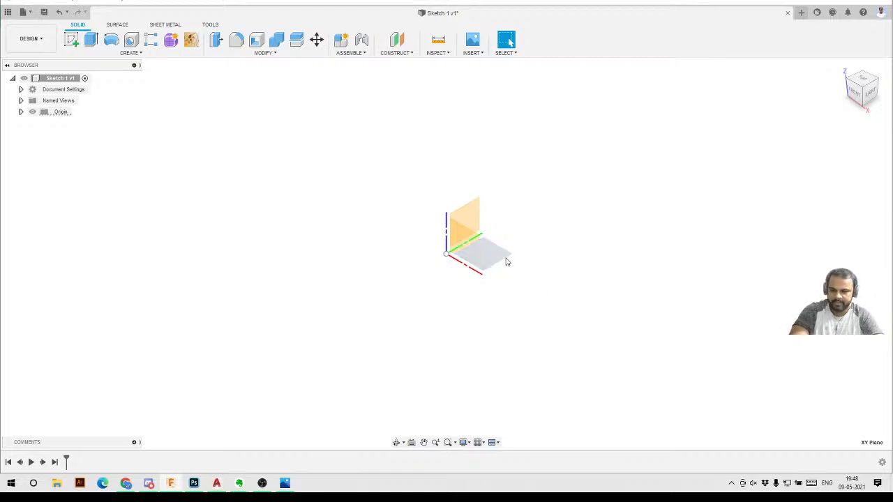
Start a new sketch on the horizontal XY origin plane
{"action": "left_click", "coordinate": [864, 81]}
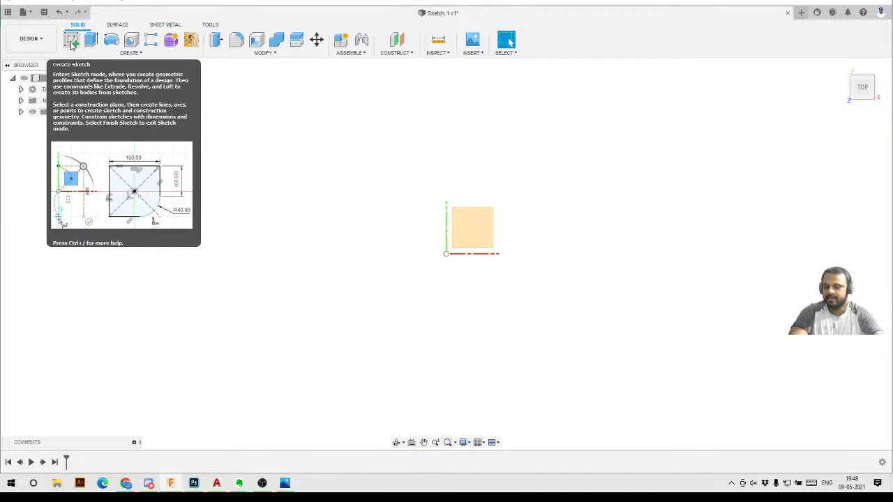
{"action": "left_click", "coordinate": [72, 42]}
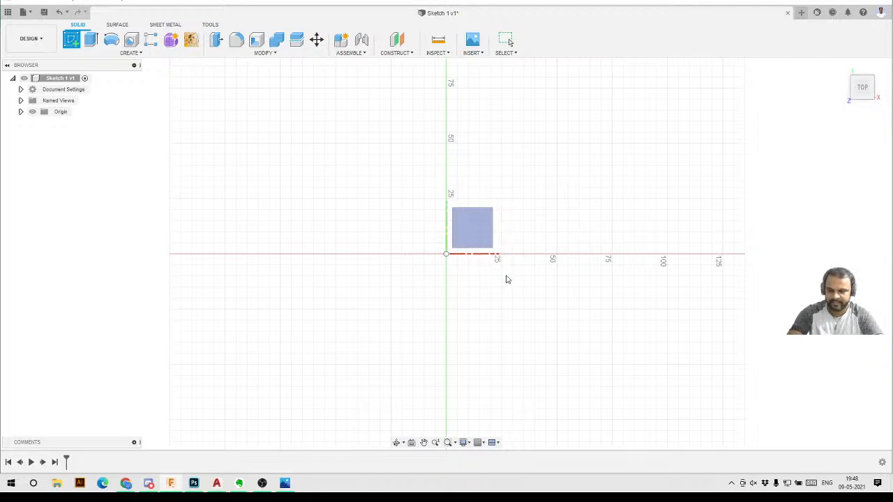
{"action": "middle_click_drag", "start_coordinate": [504, 238], "coordinate": [555, 248], "text": "shift"}
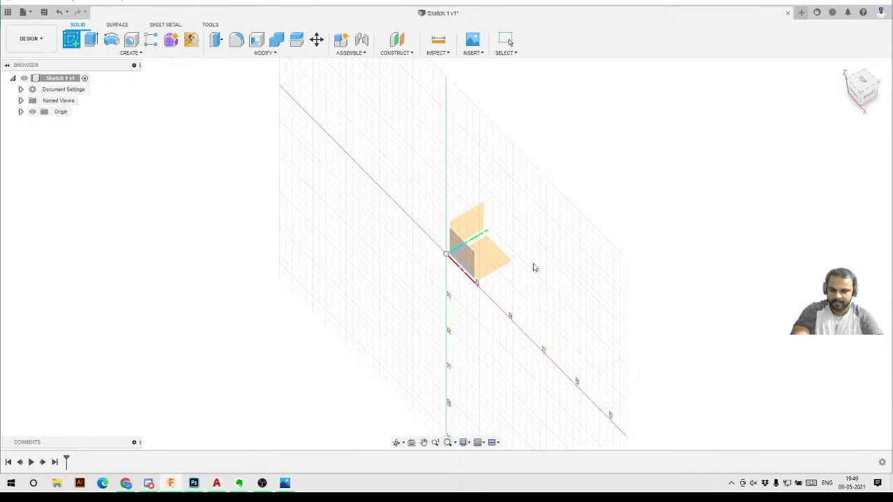
{"action": "left_click", "coordinate": [487, 262]}
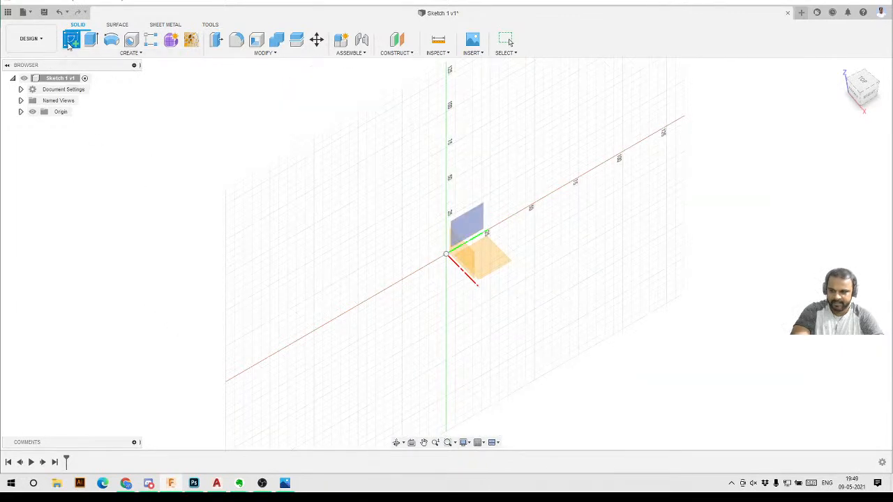
{"action": "left_click", "coordinate": [496, 256]}
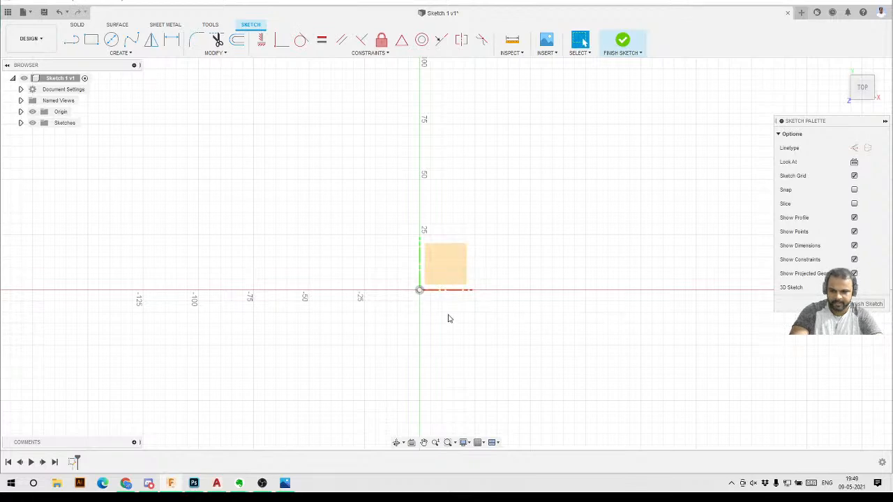
Tilt the sketch view to inspect the origin planes and realign it squarely to the XY plane
{"action": "mouse_move", "coordinate": [434, 319]}
{"action": "middle_mouse_down", "text": "shift"}
{"action": "mouse_move", "coordinate": [406, 272]}
{"action": "mouse_move", "coordinate": [374, 259]}
{"action": "mouse_move", "coordinate": [426, 261]}
{"action": "mouse_move", "coordinate": [405, 277]}
{"action": "mouse_move", "coordinate": [412, 274]}
{"action": "middle_mouse_up", "text": "shift"}
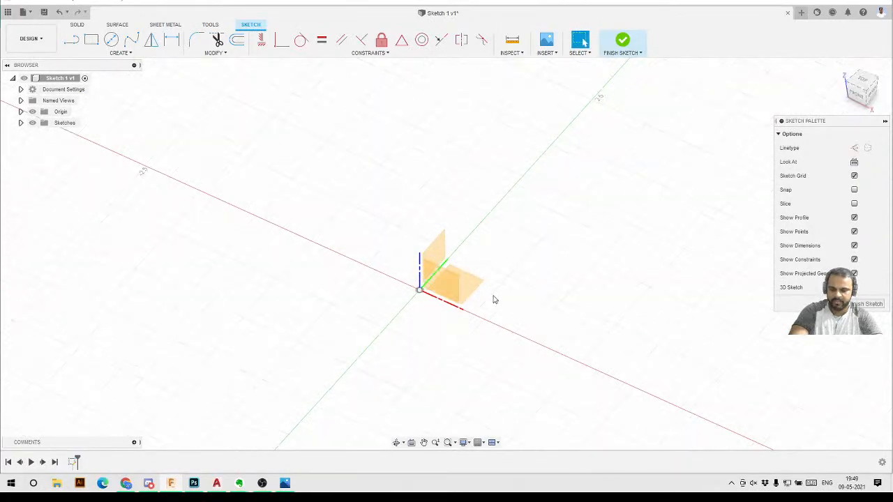
{"action": "mouse_move", "coordinate": [492, 299]}
{"action": "middle_mouse_down", "text": "shift"}
{"action": "mouse_move", "coordinate": [428, 228]}
{"action": "mouse_move", "coordinate": [486, 277]}
{"action": "mouse_move", "coordinate": [436, 300]}
{"action": "middle_mouse_up", "text": "shift"}
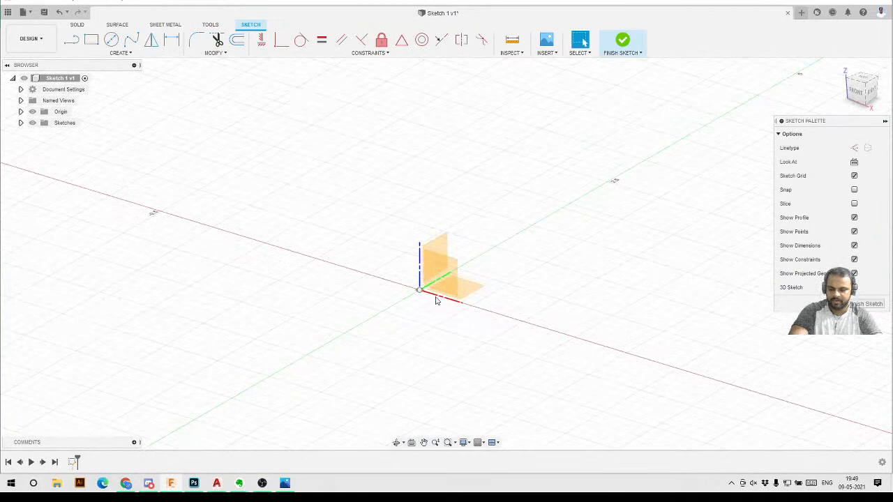
{"action": "left_click", "coordinate": [470, 291]}
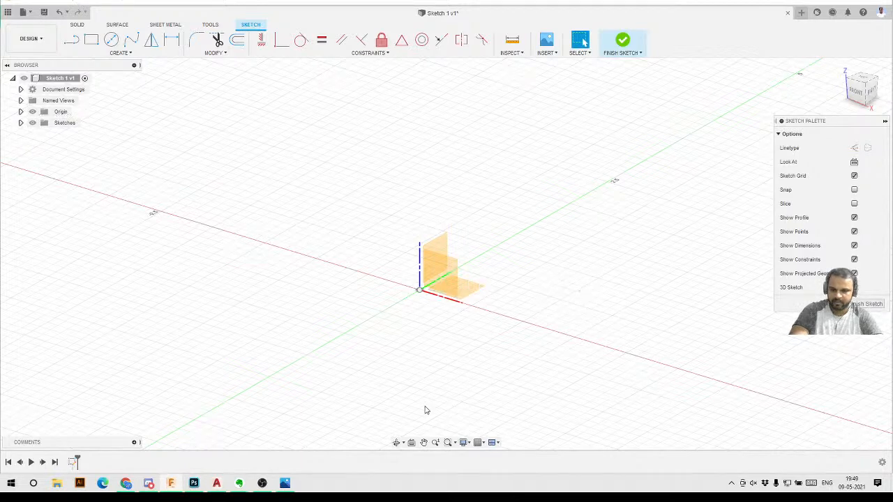
{"action": "left_click", "coordinate": [411, 442]}
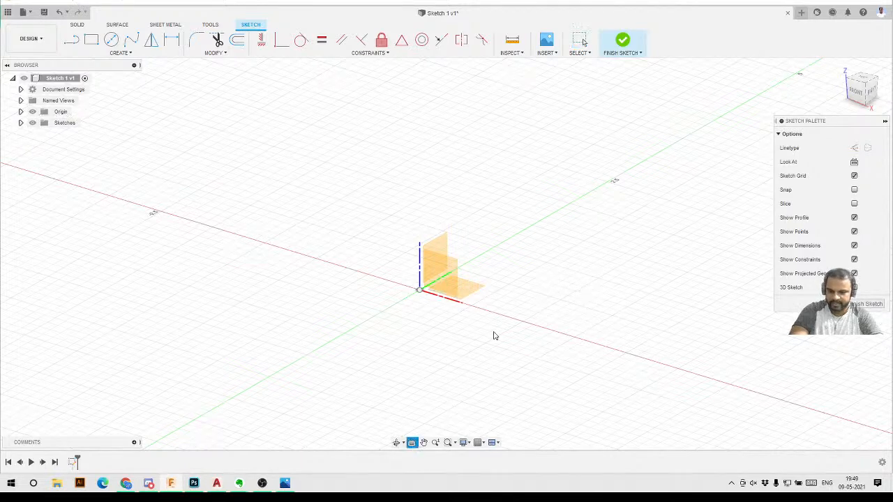
{"action": "left_click", "coordinate": [472, 291]}
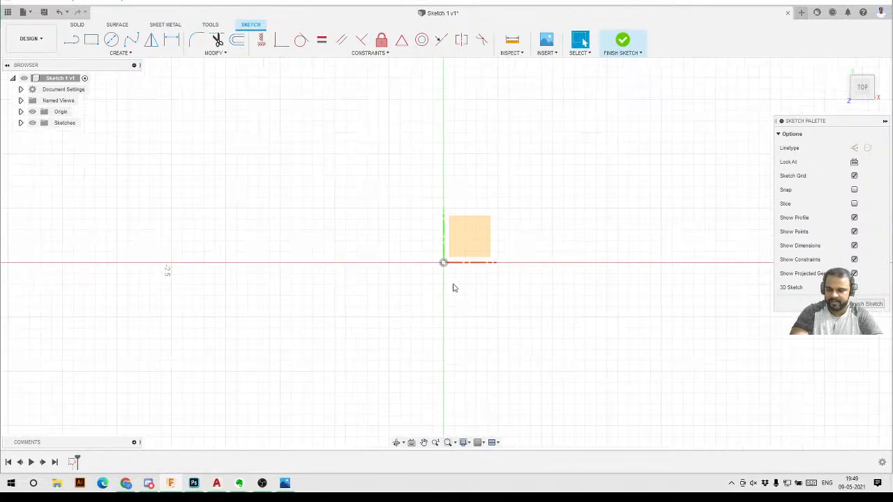
Review the reference drawing in the image viewer and return to Fusion 360
{"action": "left_click", "coordinate": [284, 487]}
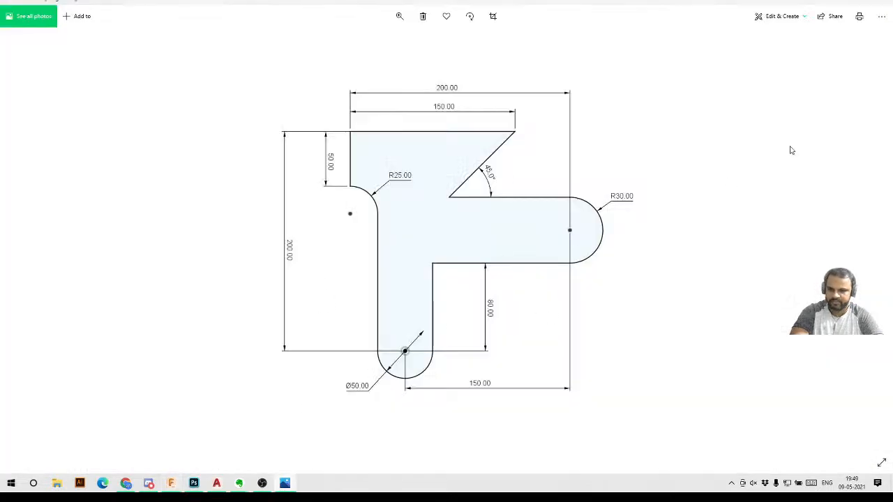
{"action": "left_click", "coordinate": [838, 6]}
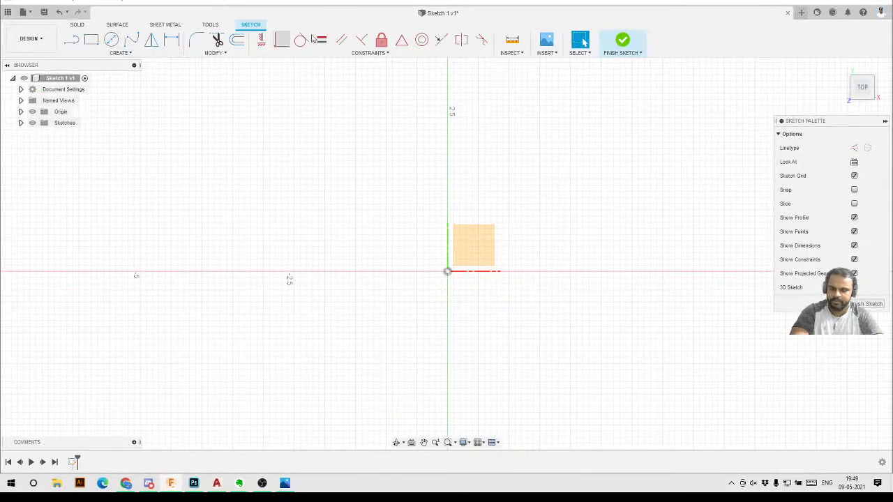
Draw a closed, irregular eight-sided outline around the origin with the Line tool, including one inward notch on its left side
{"action": "left_click", "coordinate": [74, 42]}
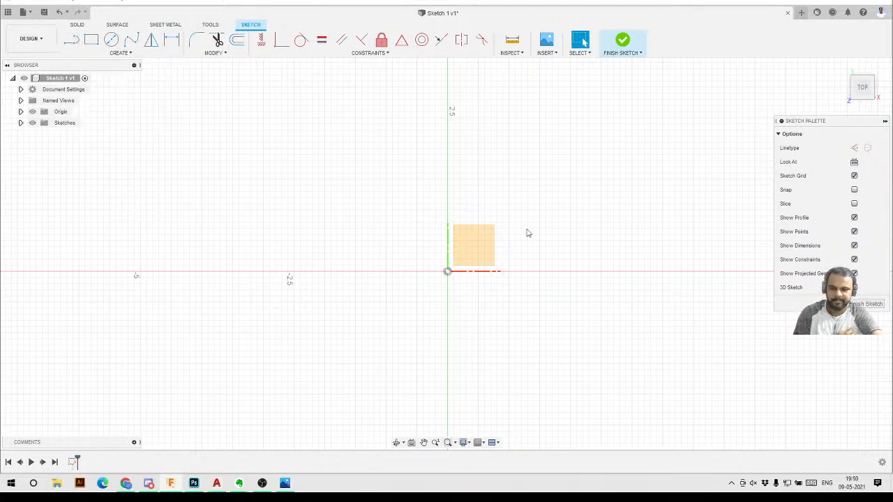
{"action": "left_click", "coordinate": [71, 40]}
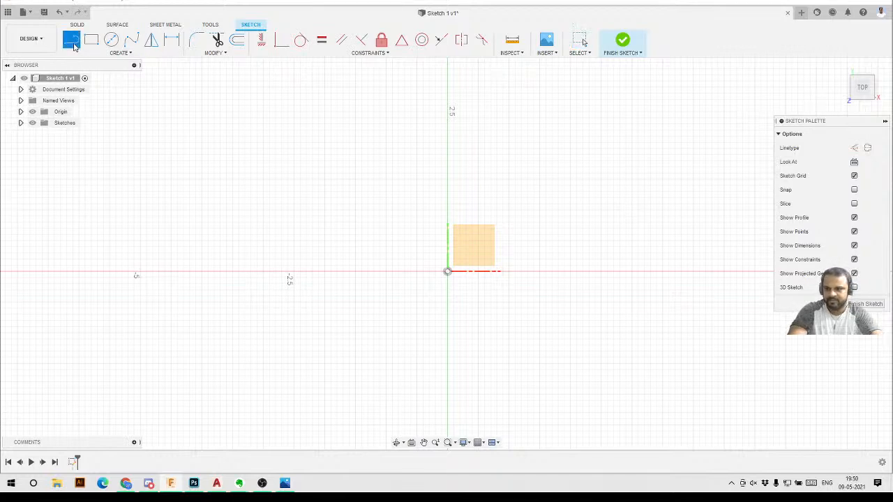
{"action": "left_click", "coordinate": [394, 186]}
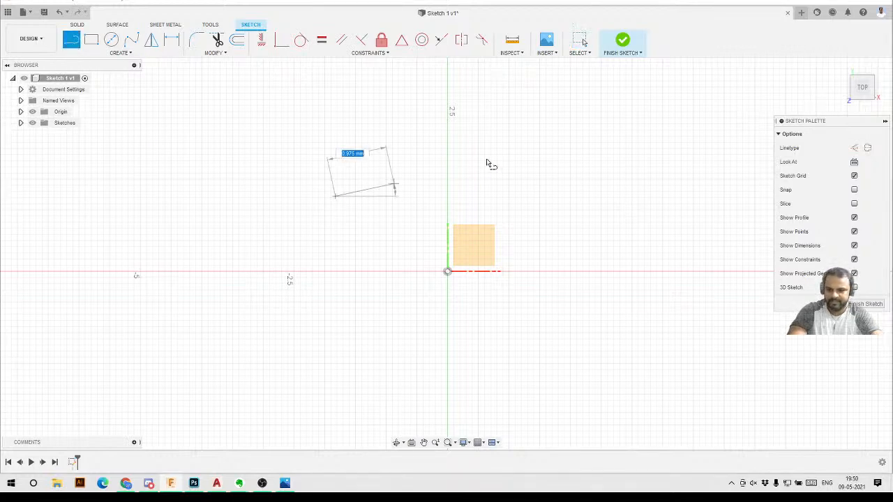
{"action": "left_click", "coordinate": [522, 148]}
{"action": "left_click_drag", "start_coordinate": [522, 149], "coordinate": [579, 215]}
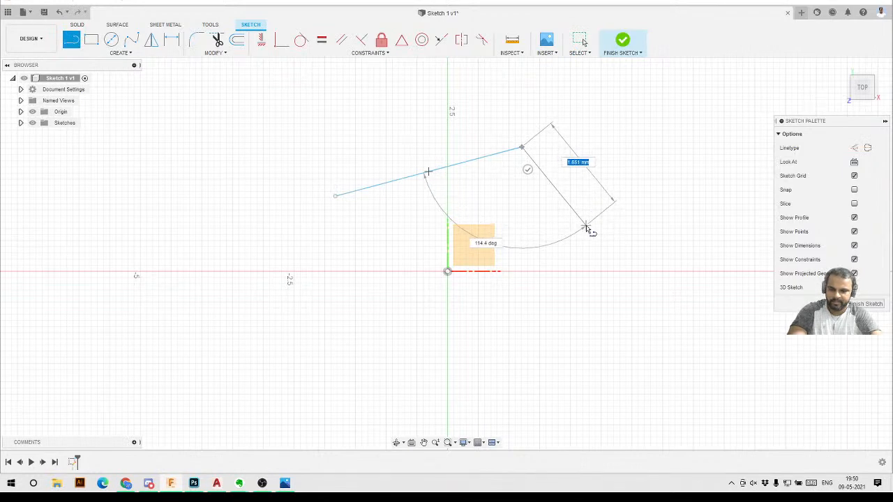
{"action": "left_click", "coordinate": [585, 224]}
{"action": "left_click", "coordinate": [553, 334]}
{"action": "left_click", "coordinate": [455, 364]}
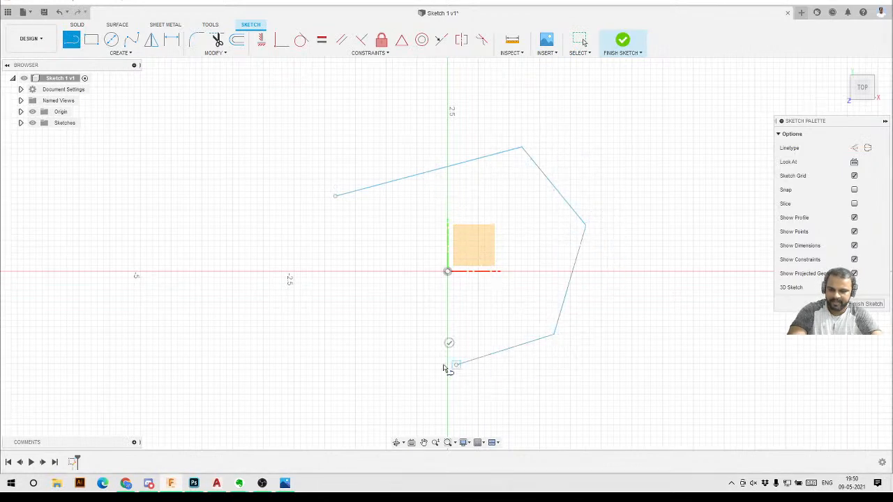
{"action": "left_click", "coordinate": [372, 349]}
{"action": "left_click", "coordinate": [310, 252]}
{"action": "left_click", "coordinate": [359, 227]}
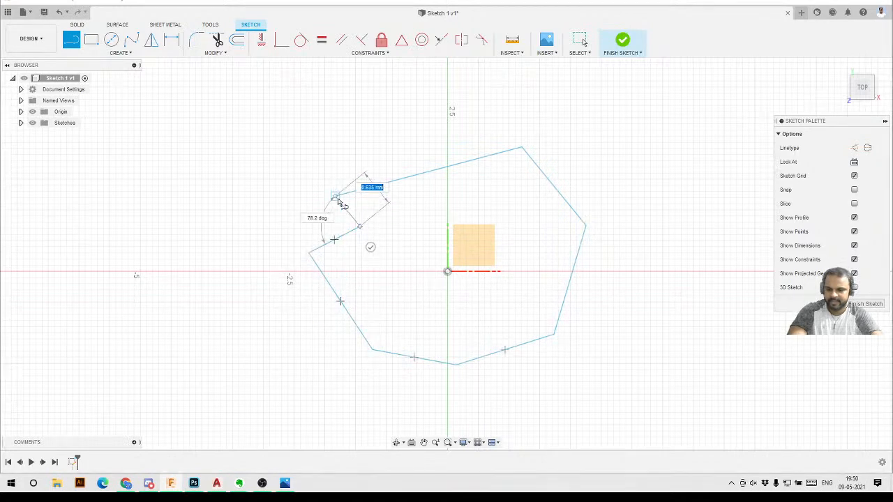
{"action": "left_click", "coordinate": [336, 196]}
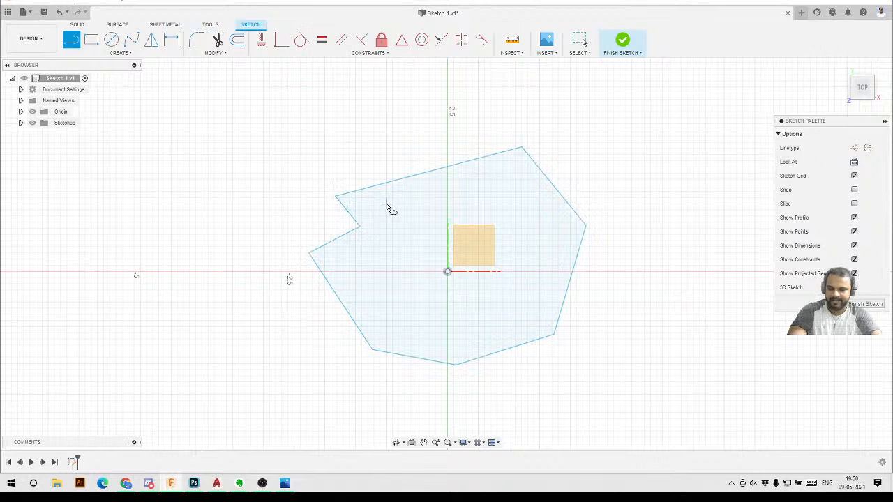
{"action": "key", "text": "Escape"}
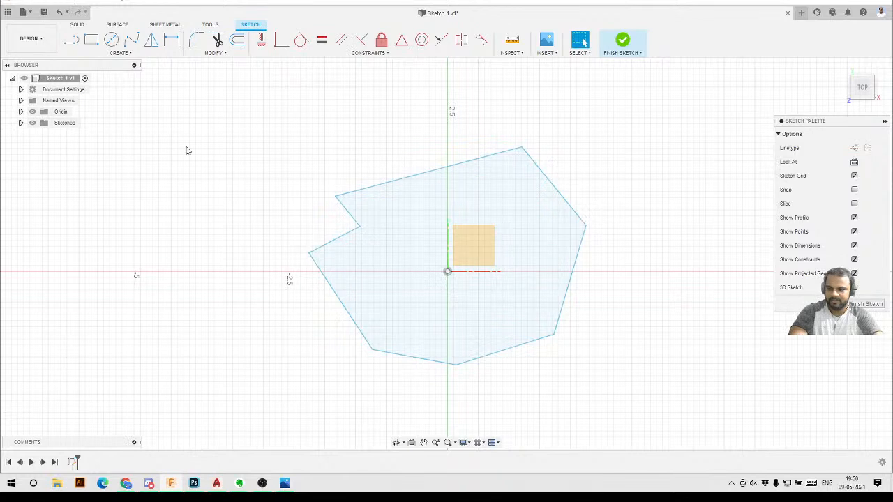
Draw six separate two-point rectangles of varying proportions around the outside of the closed line outline
{"action": "left_click", "coordinate": [93, 43]}
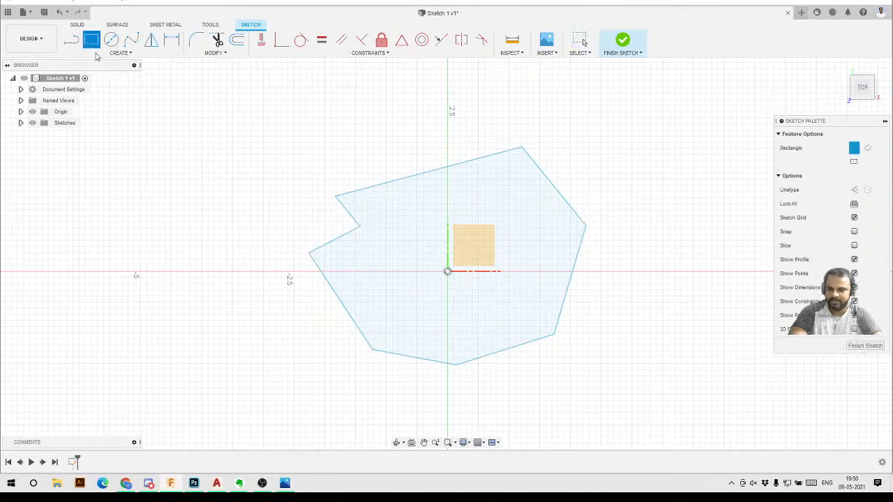
{"action": "left_click", "coordinate": [153, 152]}
{"action": "left_click", "coordinate": [228, 206]}
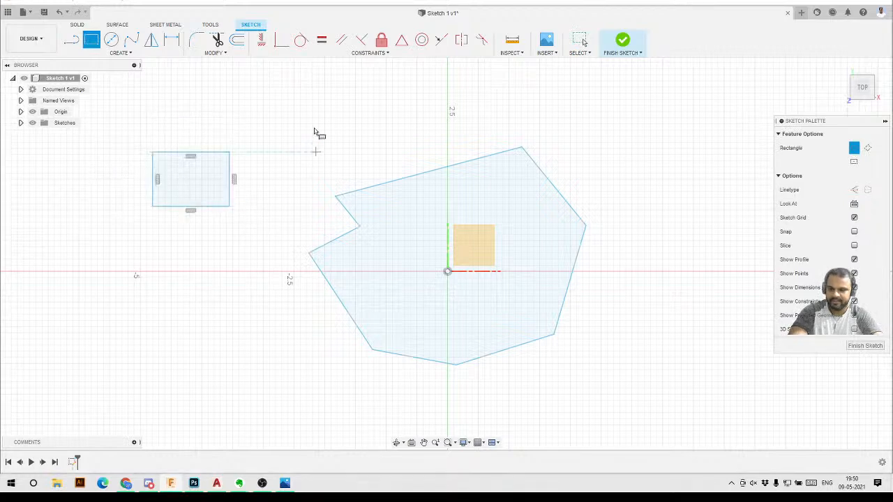
{"action": "left_click", "coordinate": [301, 100]}
{"action": "left_click", "coordinate": [367, 159]}
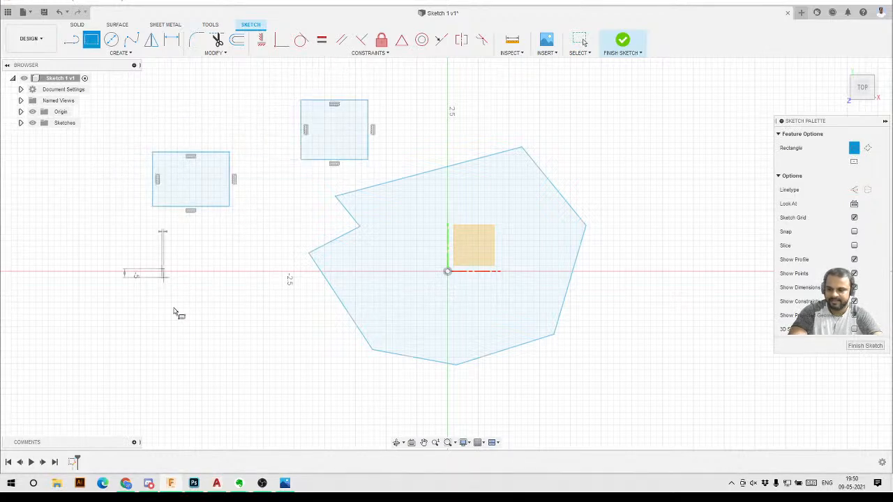
{"action": "left_click", "coordinate": [161, 270]}
{"action": "left_click", "coordinate": [211, 350]}
{"action": "left_click", "coordinate": [257, 329]}
{"action": "left_click", "coordinate": [335, 392]}
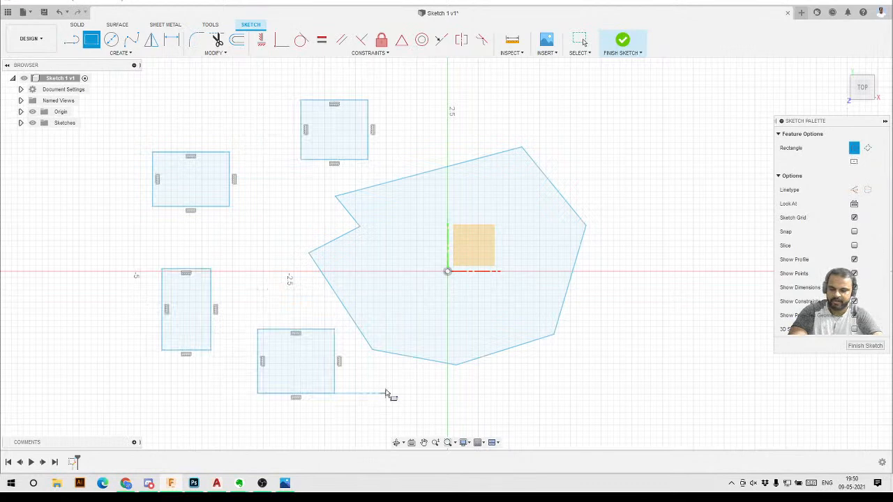
{"action": "left_click", "coordinate": [386, 393]}
{"action": "left_click", "coordinate": [502, 421]}
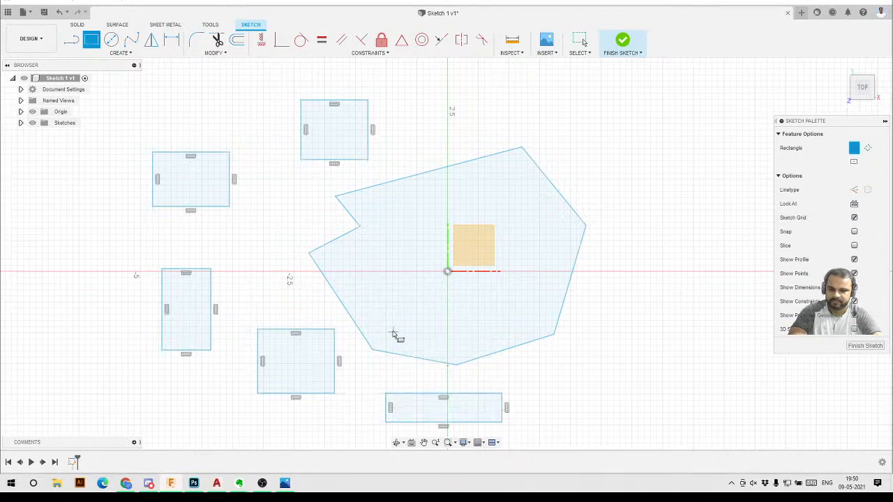
{"action": "left_click", "coordinate": [580, 123]}
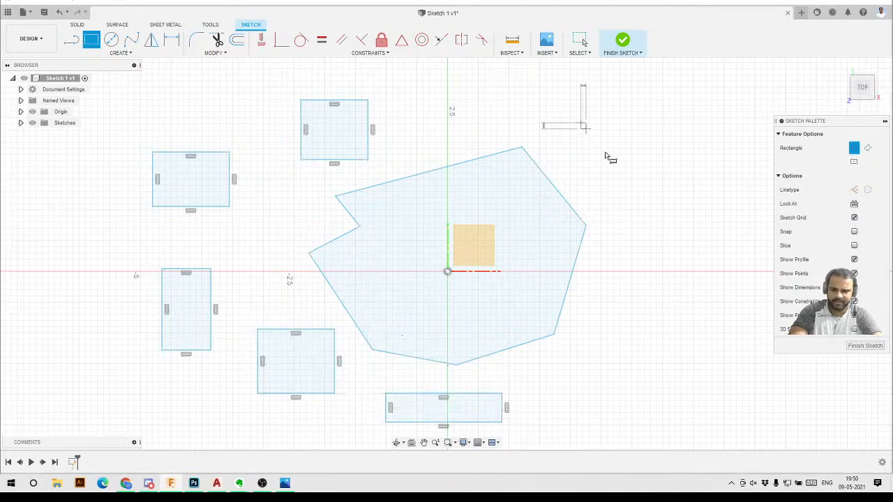
{"action": "left_click", "coordinate": [658, 210]}
{"action": "key", "text": "Escape"}
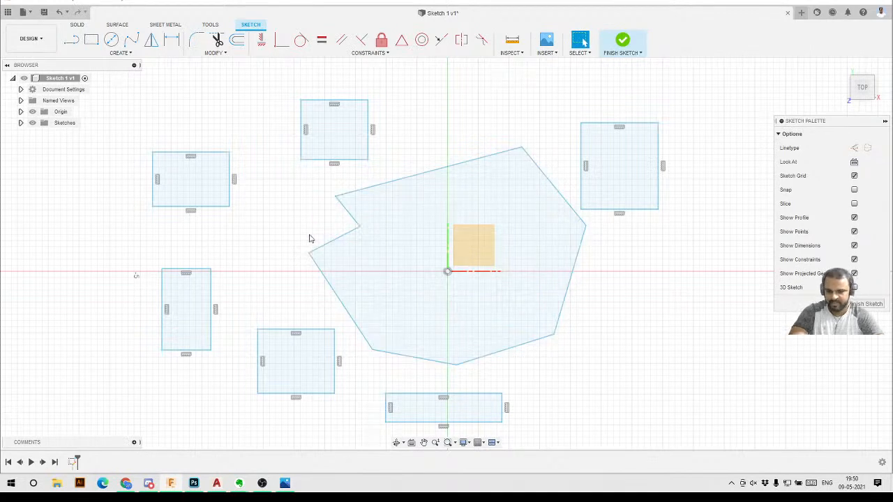
Draw three small center-diameter circles between the rectangles and the outline's notched side
{"action": "left_click", "coordinate": [112, 40]}
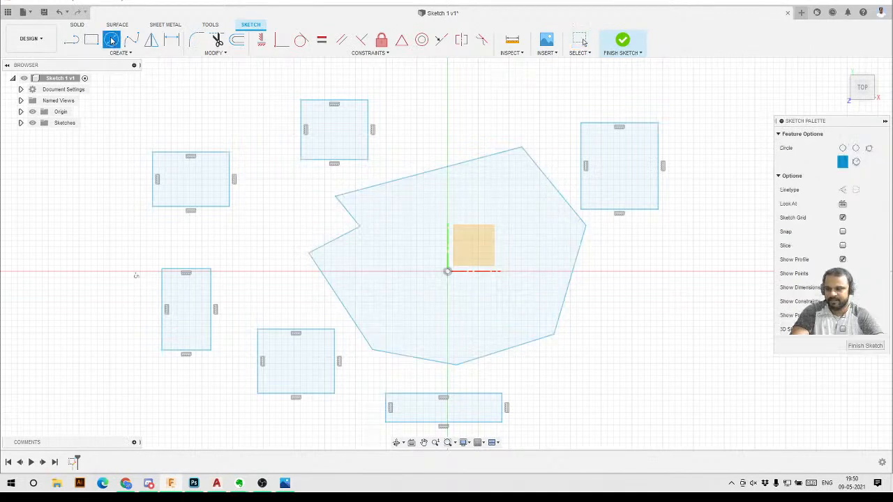
{"action": "left_click", "coordinate": [253, 128]}
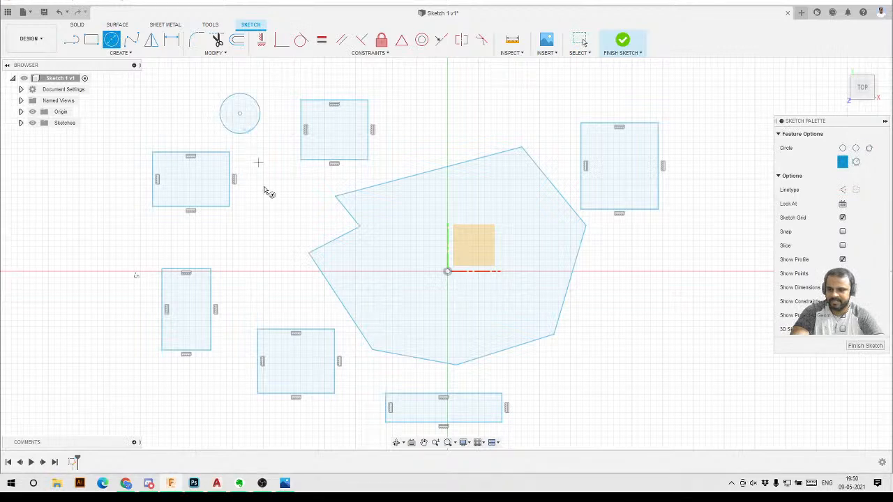
{"action": "left_click", "coordinate": [264, 186]}
{"action": "left_click", "coordinate": [267, 215]}
{"action": "left_click", "coordinate": [259, 260]}
{"action": "left_click", "coordinate": [275, 281]}
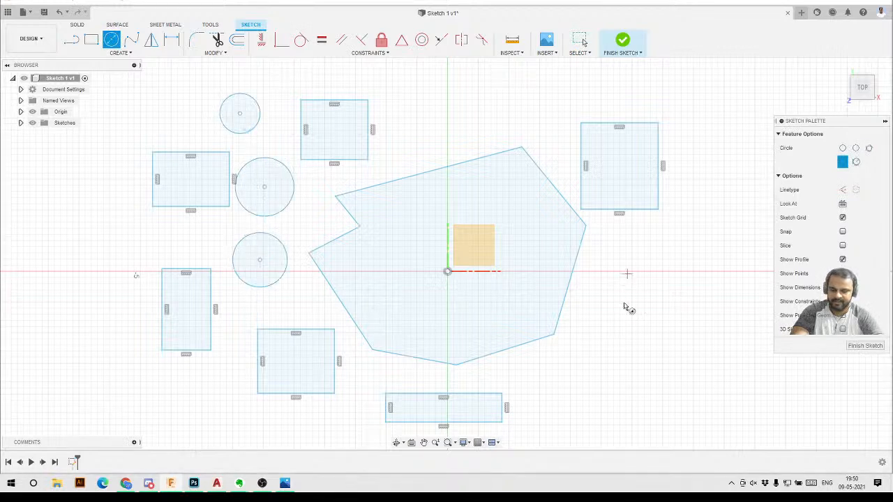
Draw two large center-diameter circles, one overlapping the outline's right side and one centered inside the outline and covering most of it
{"action": "left_click", "coordinate": [627, 274]}
{"action": "left_click", "coordinate": [618, 382]}
{"action": "left_click", "coordinate": [432, 204]}
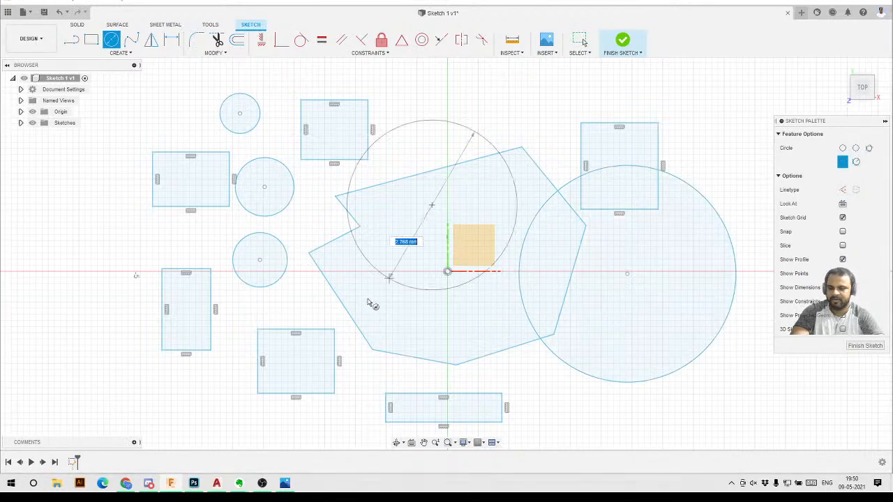
{"action": "left_click", "coordinate": [300, 323]}
{"action": "key", "text": "Escape"}
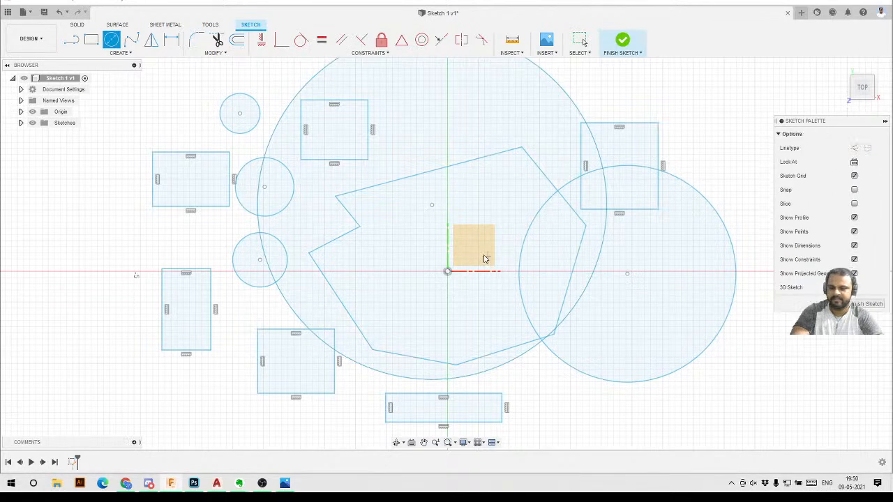
Draw an open 14-point fit point spline winding over the top of the shapes, looping at the upper right and ending at the lower right
{"action": "scroll", "coordinate": [447, 258], "scroll_direction": "down", "scroll_amount": 2}
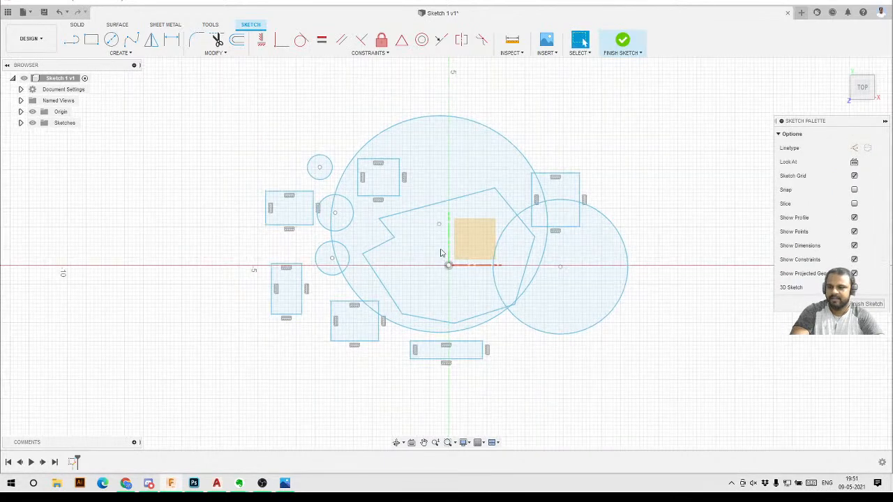
{"action": "left_click", "coordinate": [131, 40]}
{"action": "left_click", "coordinate": [160, 231]}
{"action": "left_click", "coordinate": [169, 180]}
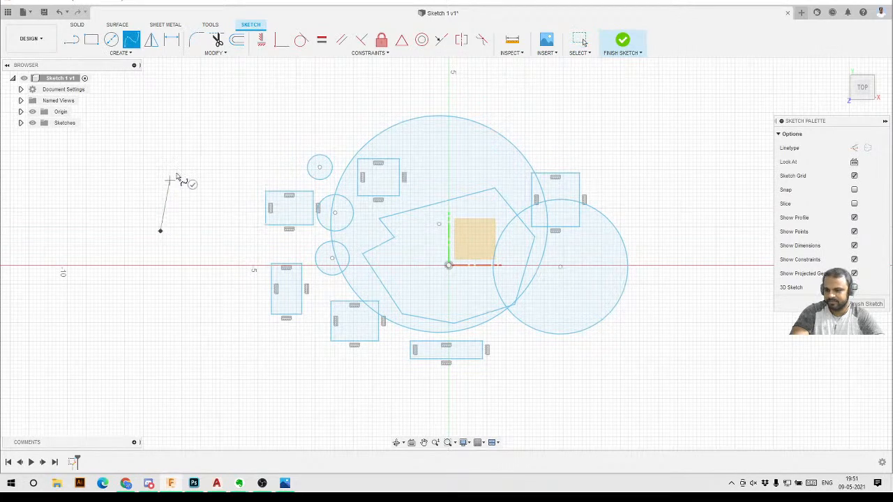
{"action": "left_click", "coordinate": [245, 164]}
{"action": "left_click", "coordinate": [270, 128]}
{"action": "left_click", "coordinate": [319, 103]}
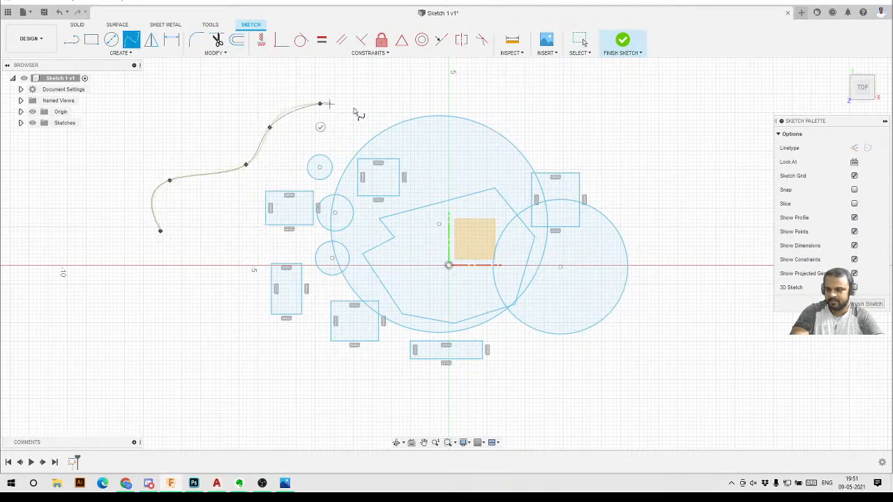
{"action": "left_click", "coordinate": [388, 78]}
{"action": "left_click", "coordinate": [539, 114]}
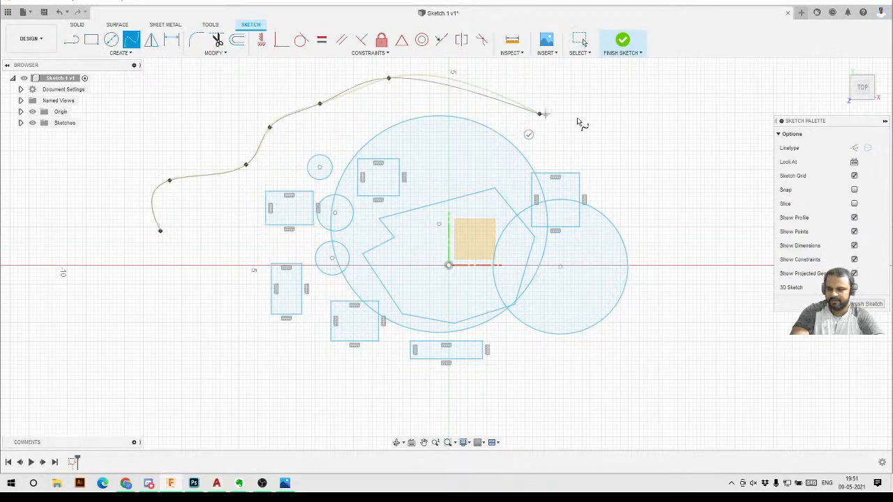
{"action": "left_click", "coordinate": [625, 174]}
{"action": "left_click", "coordinate": [648, 114]}
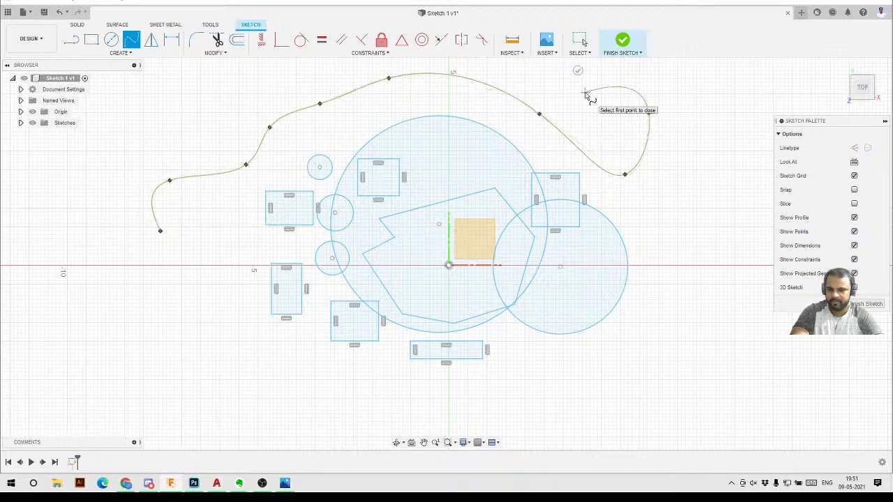
{"action": "left_click", "coordinate": [584, 92]}
{"action": "left_click", "coordinate": [686, 151]}
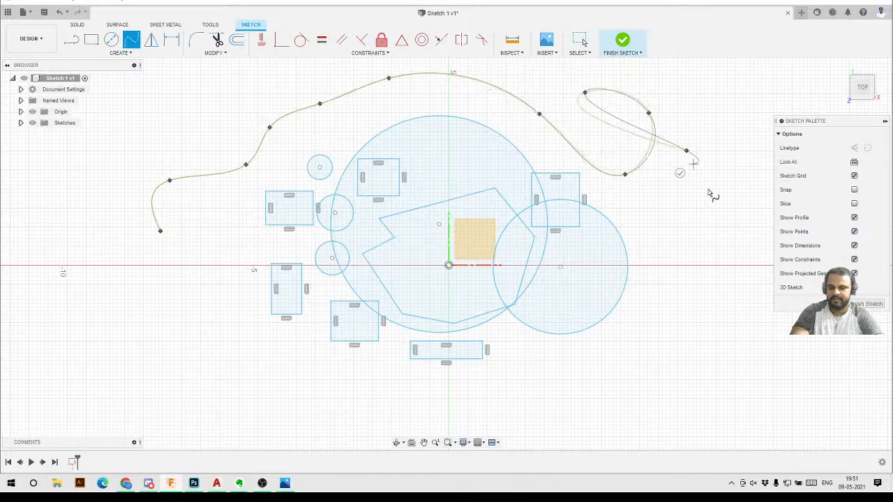
{"action": "left_click", "coordinate": [680, 252]}
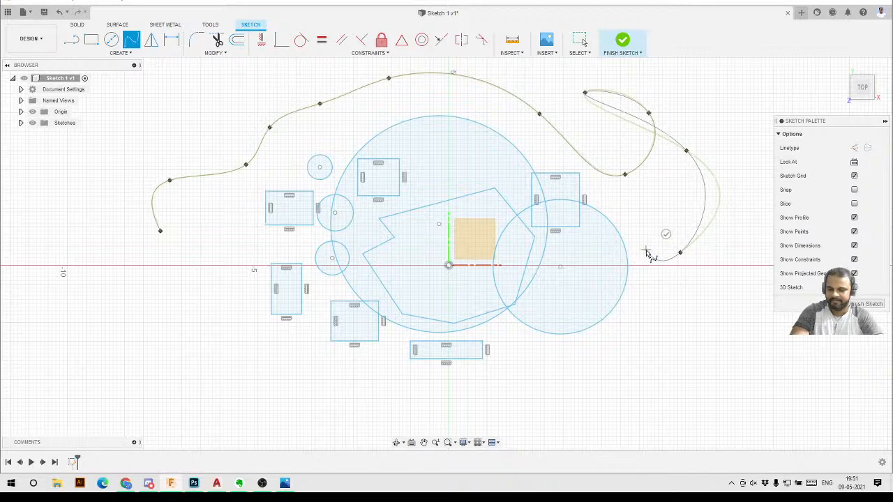
{"action": "left_click", "coordinate": [605, 374]}
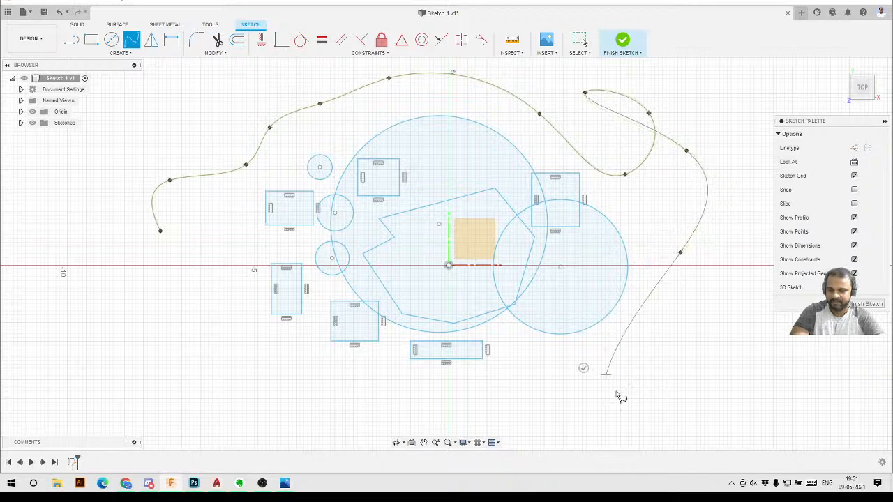
{"action": "left_click", "coordinate": [683, 399]}
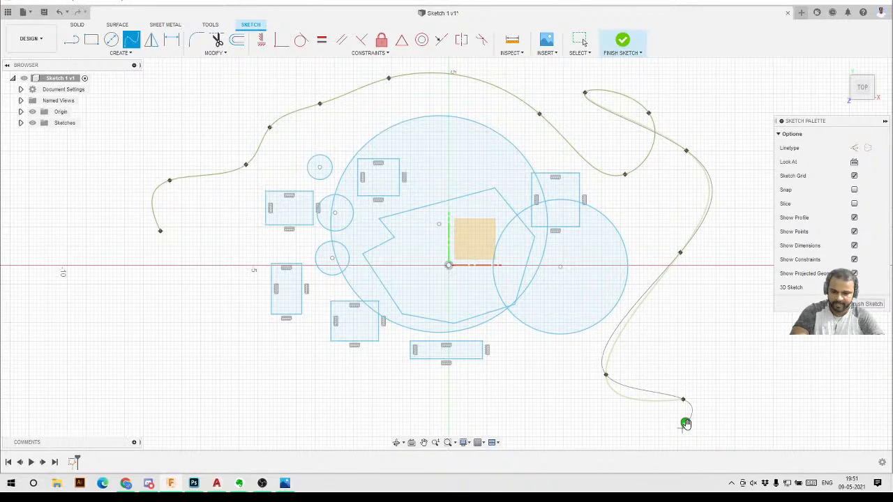
{"action": "left_click", "coordinate": [685, 424]}
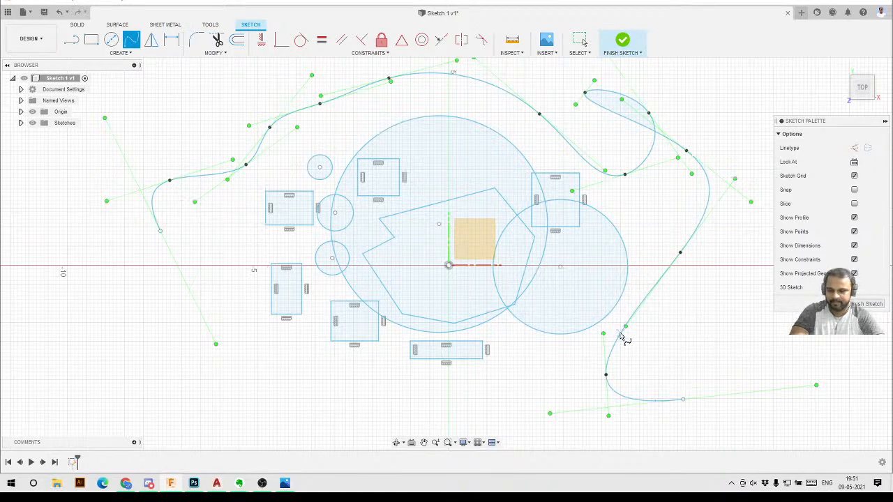
{"action": "left_click", "coordinate": [111, 367]}
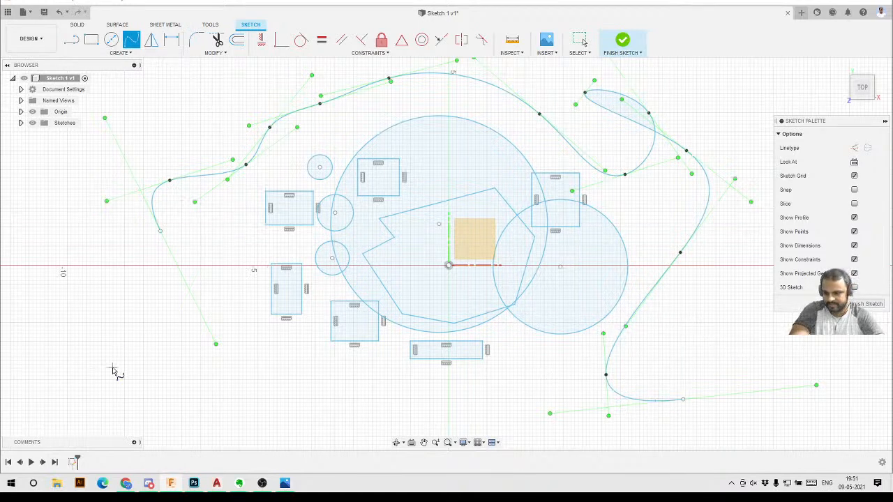
{"action": "left_click", "coordinate": [119, 323]}
{"action": "left_click", "coordinate": [181, 342]}
{"action": "left_click", "coordinate": [254, 399]}
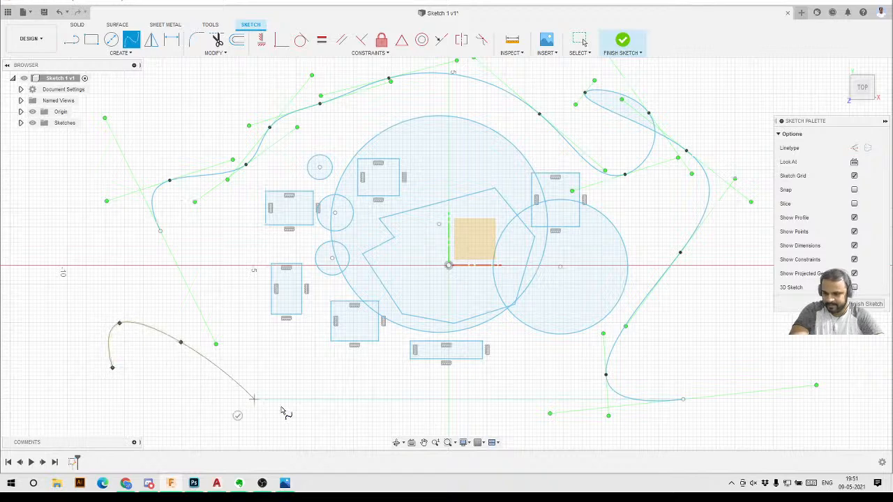
{"action": "left_click", "coordinate": [321, 367]}
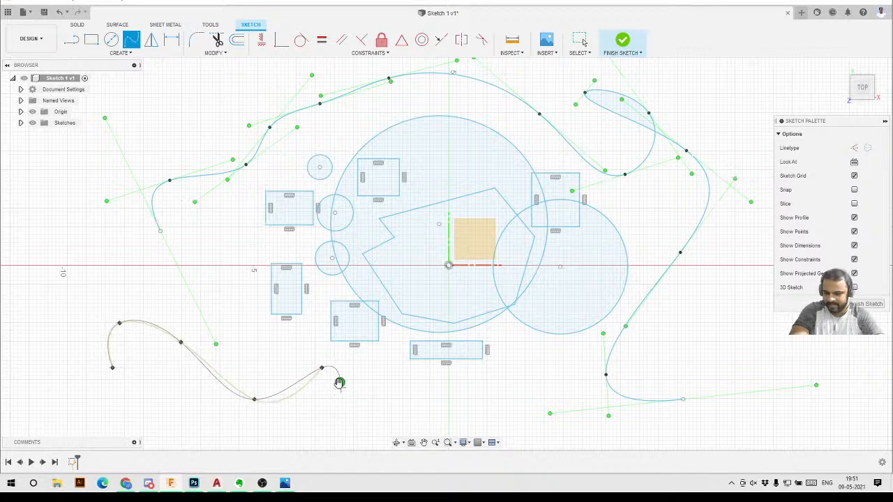
{"action": "key", "text": "Escape"}
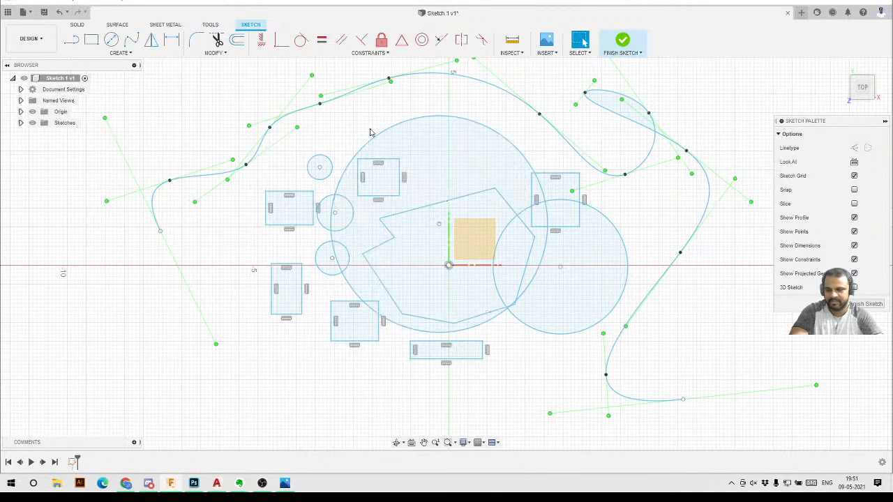
Draw three more center-diameter circles in the open area to the lower left of the existing shapes
{"action": "left_click", "coordinate": [111, 39]}
{"action": "left_click", "coordinate": [68, 259]}
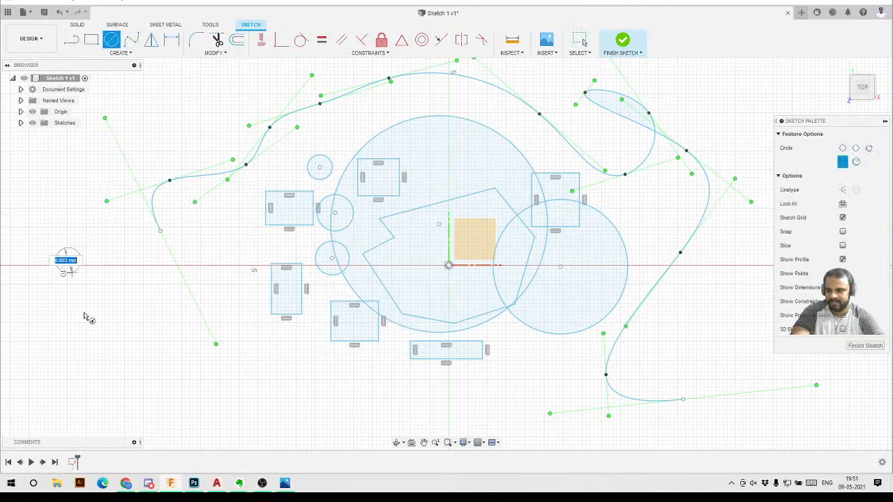
{"action": "left_click", "coordinate": [85, 315]}
{"action": "left_click", "coordinate": [120, 365]}
{"action": "left_click", "coordinate": [150, 394]}
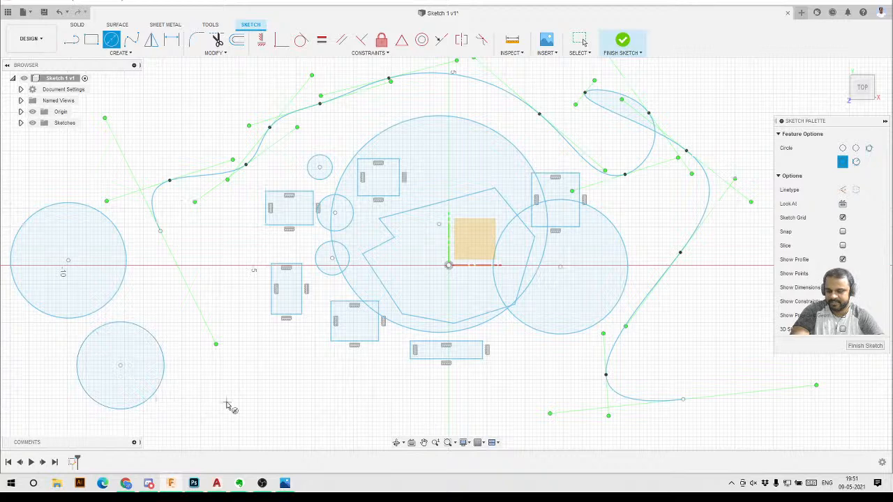
{"action": "left_click", "coordinate": [226, 402]}
{"action": "left_click", "coordinate": [282, 437]}
{"action": "key", "text": "Escape"}
{"action": "scroll", "coordinate": [342, 385], "scroll_direction": "down", "scroll_amount": 3}
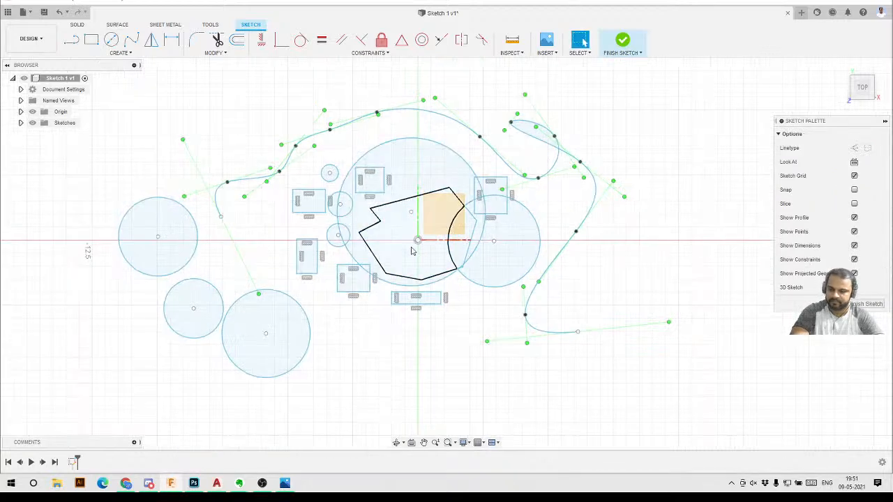
{"action": "scroll", "coordinate": [607, 231], "scroll_direction": "down", "scroll_amount": 2}
{"action": "scroll", "coordinate": [429, 191], "scroll_direction": "up", "scroll_amount": 2}
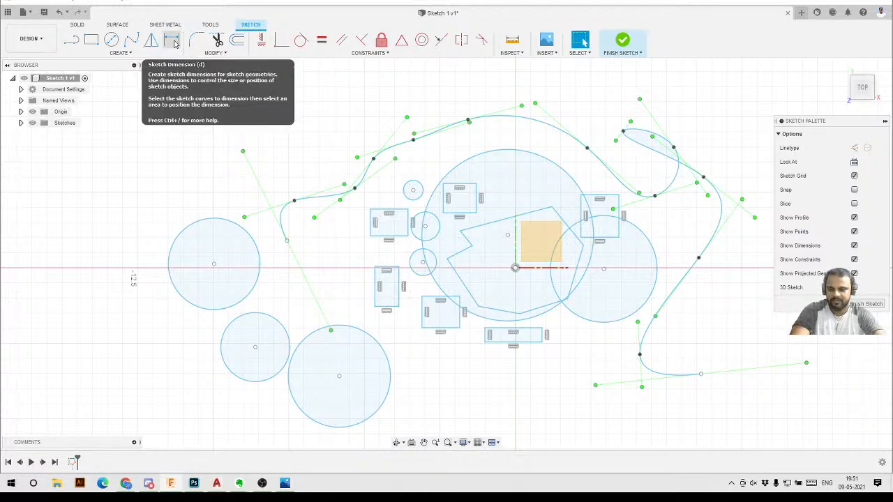
{"action": "left_click", "coordinate": [130, 55]}
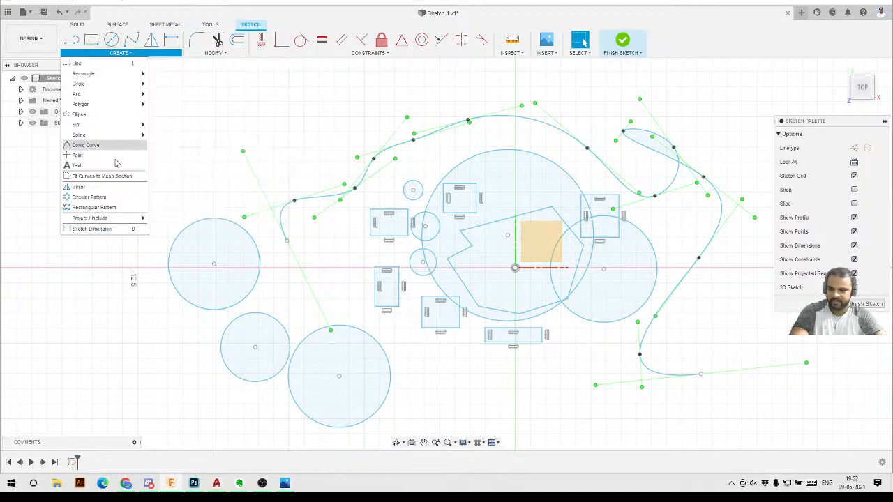
{"action": "left_click", "coordinate": [123, 55]}
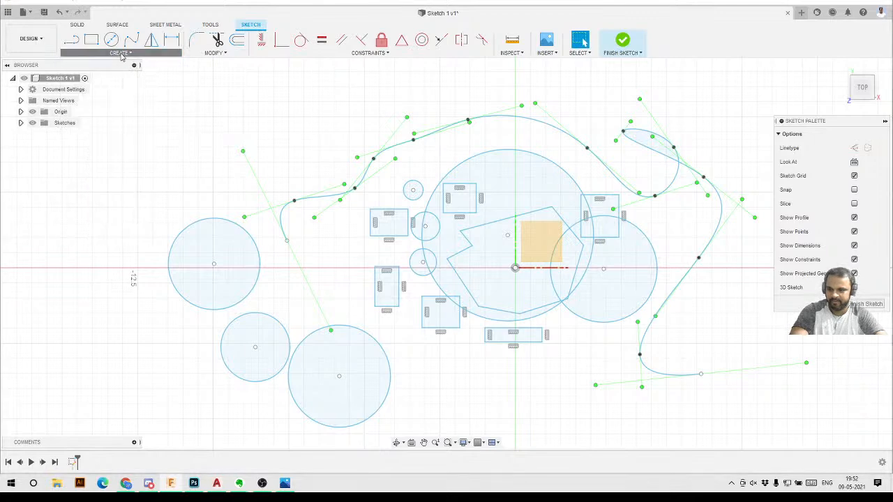
Draw a large center-diameter circle in the open area at the sketch's upper left, above the other circles
{"action": "left_click", "coordinate": [125, 53]}
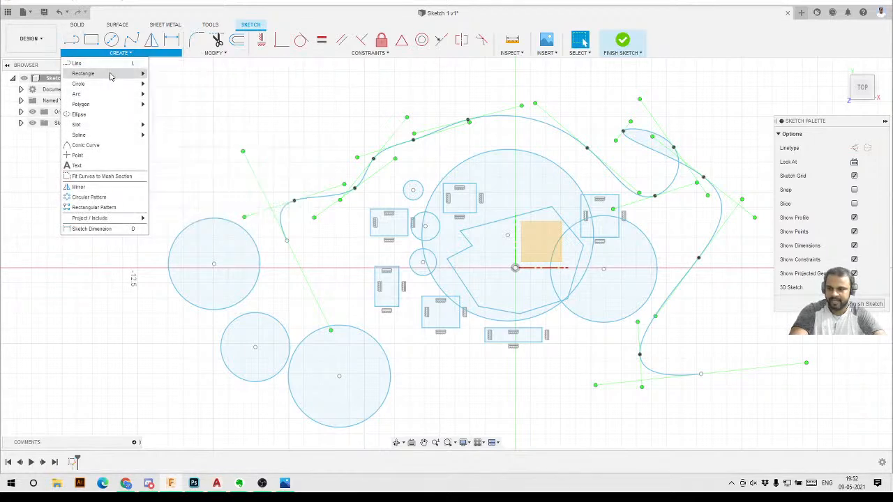
{"action": "mouse_move", "coordinate": [115, 76]}
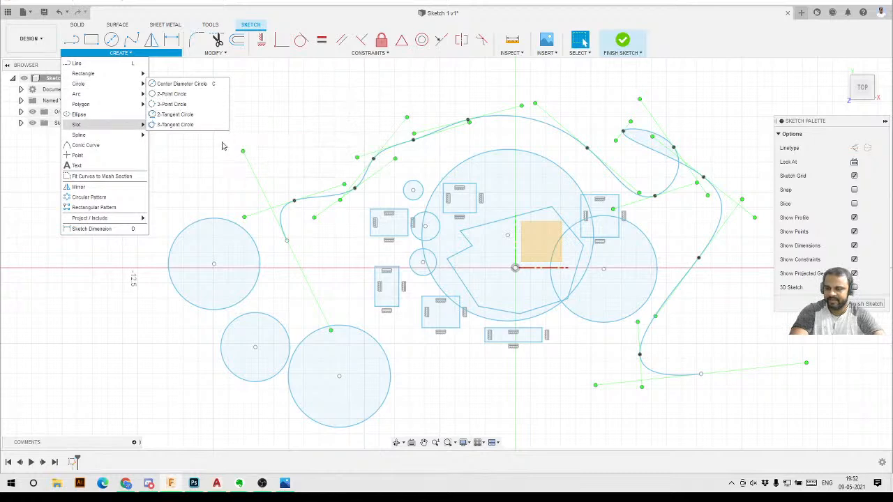
{"action": "left_click", "coordinate": [183, 85]}
{"action": "left_click", "coordinate": [179, 151]}
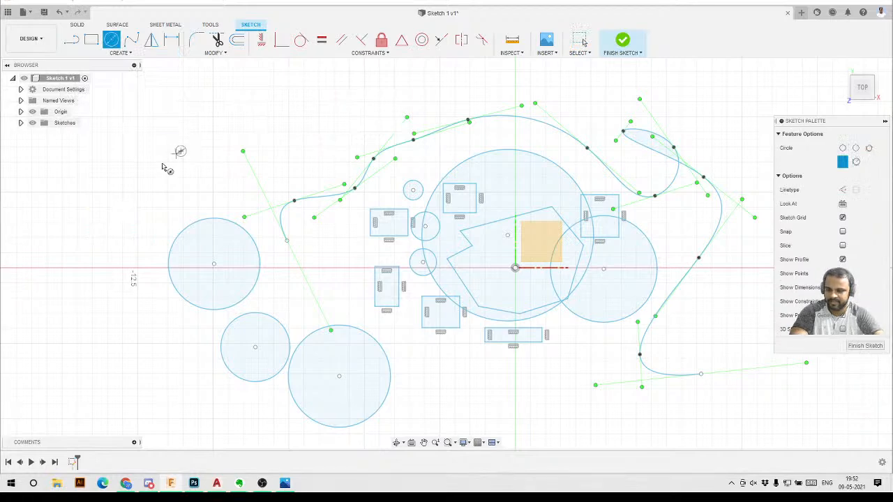
{"action": "left_click", "coordinate": [120, 174]}
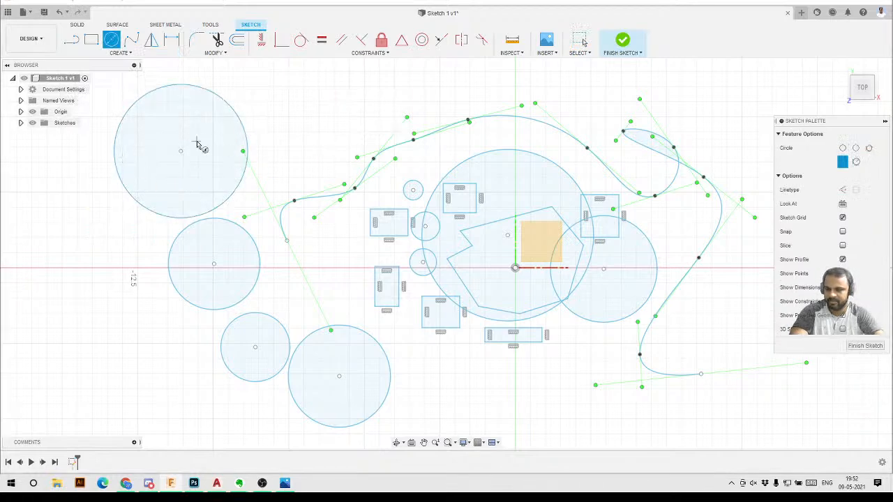
Draw a 3-point circle about 2.4 mm in diameter between the large upper-left circle and the spline
{"action": "left_click", "coordinate": [119, 52]}
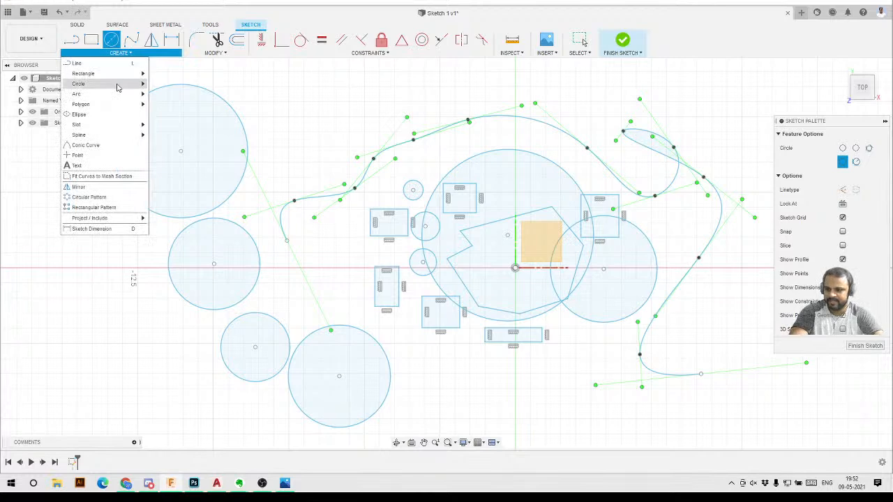
{"action": "left_click", "coordinate": [172, 104]}
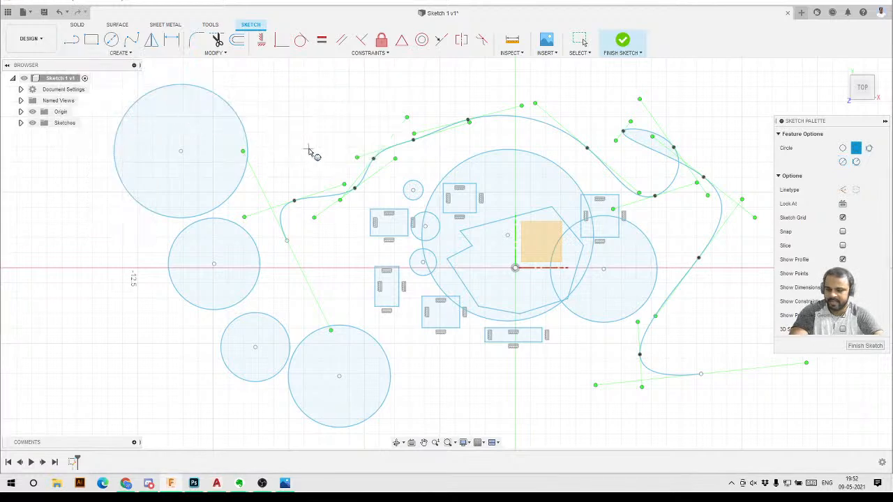
{"action": "left_click", "coordinate": [277, 115]}
{"action": "left_click", "coordinate": [288, 140]}
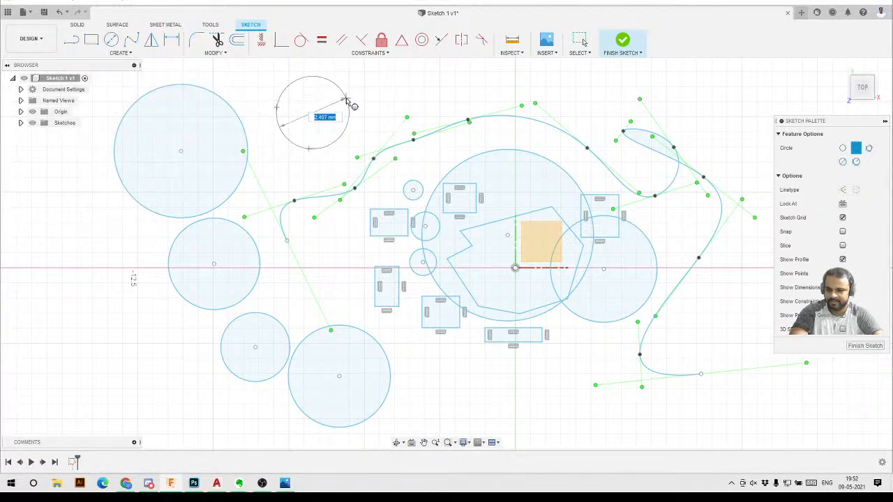
{"action": "left_click", "coordinate": [348, 101]}
{"action": "key", "text": "Escape"}
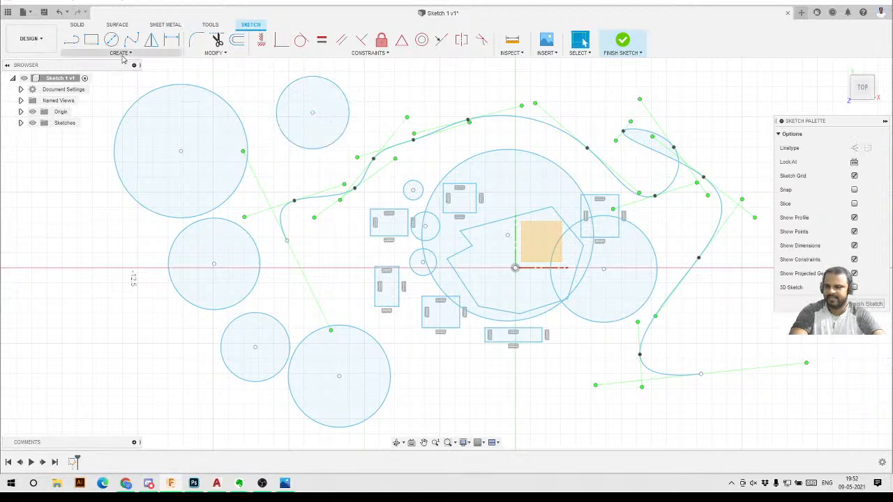
Place seven scattered sketch points in the open area to the left of the circles
{"action": "left_click", "coordinate": [120, 53]}
{"action": "mouse_move", "coordinate": [111, 85]}
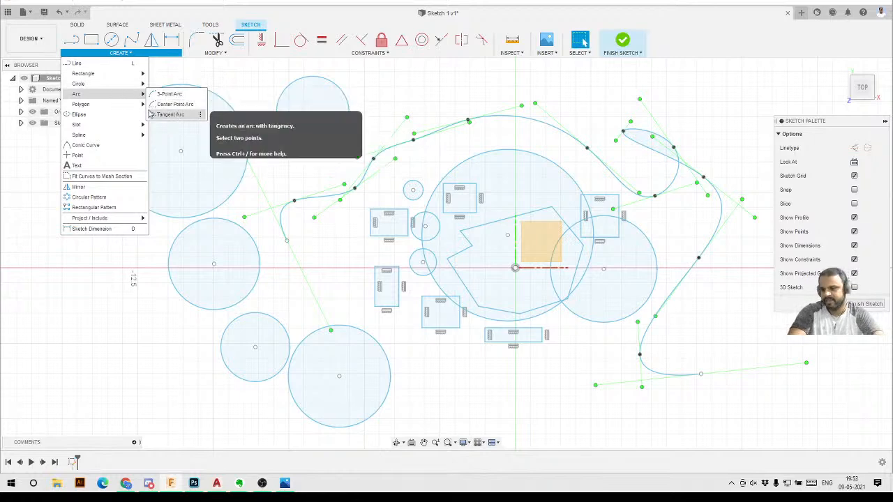
{"action": "mouse_move", "coordinate": [136, 107]}
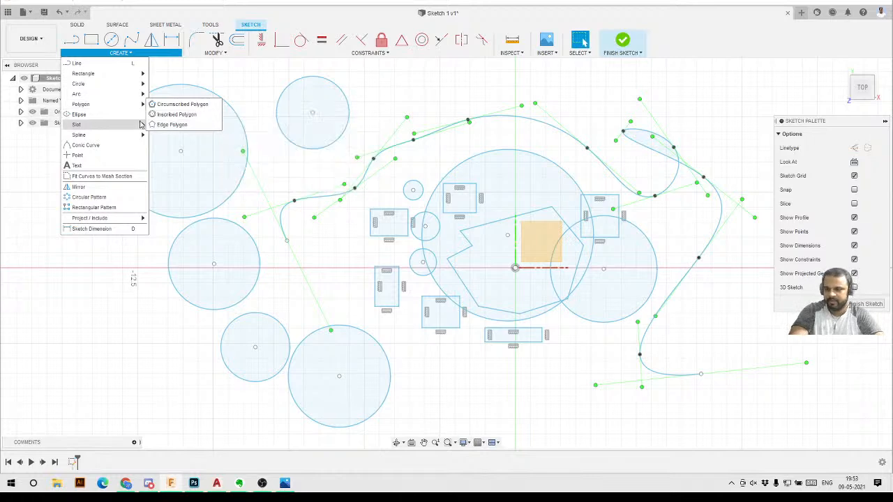
{"action": "mouse_move", "coordinate": [120, 126]}
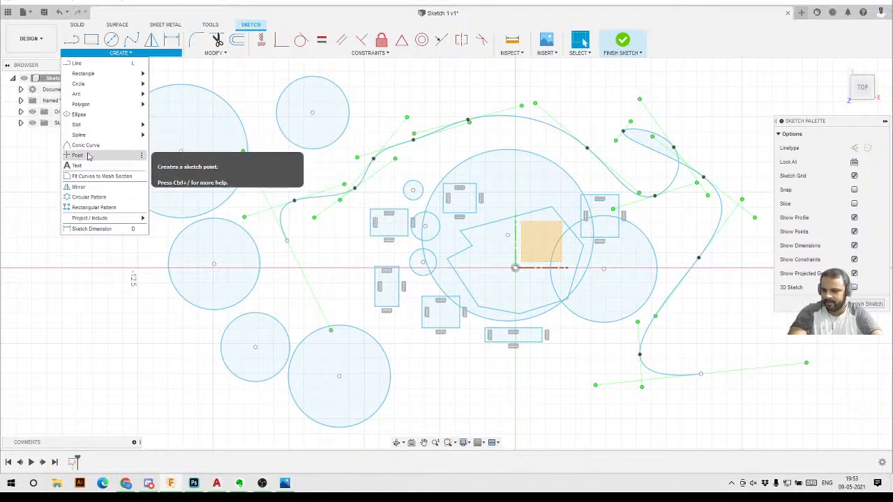
{"action": "left_click", "coordinate": [87, 155]}
{"action": "left_click", "coordinate": [87, 178]}
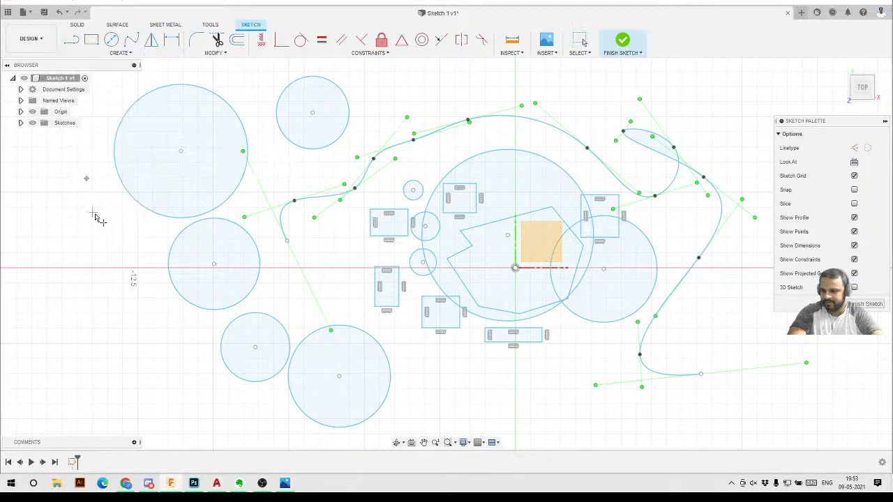
{"action": "left_click", "coordinate": [98, 215]}
{"action": "left_click", "coordinate": [69, 314]}
{"action": "left_click", "coordinate": [125, 344]}
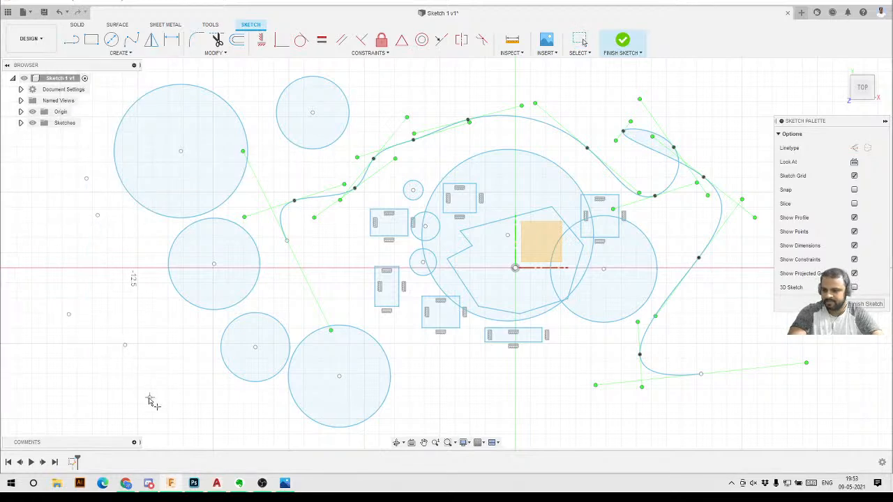
{"action": "left_click", "coordinate": [149, 398]}
{"action": "left_click", "coordinate": [76, 409]}
{"action": "left_click", "coordinate": [108, 319]}
{"action": "key", "text": "Escape"}
{"action": "scroll", "coordinate": [84, 356], "scroll_direction": "up", "scroll_amount": 3}
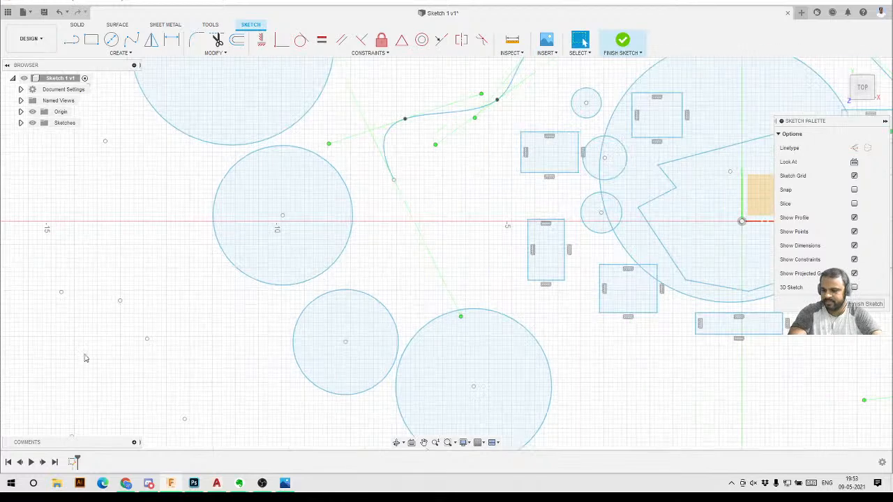
{"action": "scroll", "coordinate": [147, 319], "scroll_direction": "down", "scroll_amount": 5}
{"action": "scroll", "coordinate": [137, 353], "scroll_direction": "up", "scroll_amount": 1}
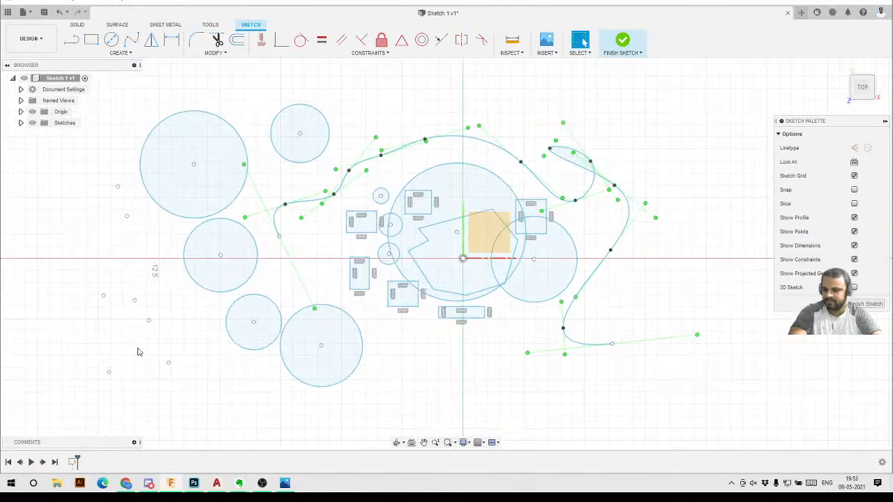
Create a rectangular text frame to the upper right of the sketched shapes, containing the text "workshop"
{"action": "left_click", "coordinate": [119, 53]}
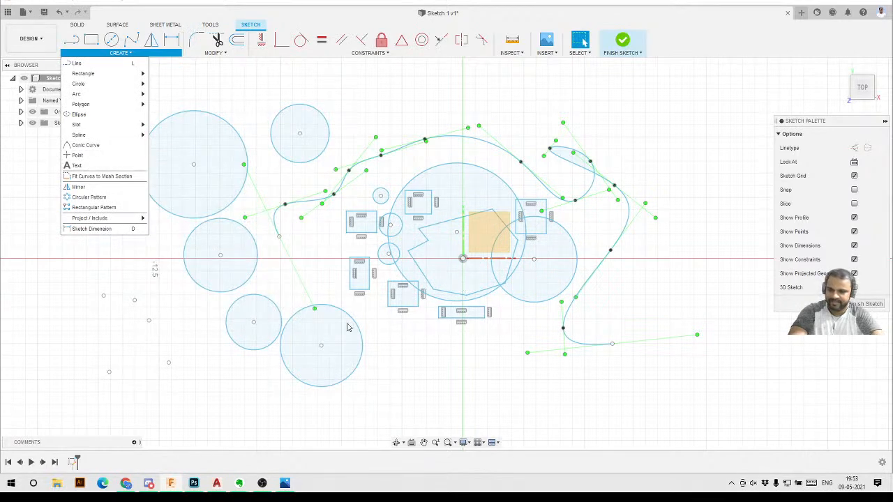
{"action": "scroll", "coordinate": [263, 259], "scroll_direction": "down", "scroll_amount": 5}
{"action": "scroll", "coordinate": [455, 258], "scroll_direction": "up", "scroll_amount": 2}
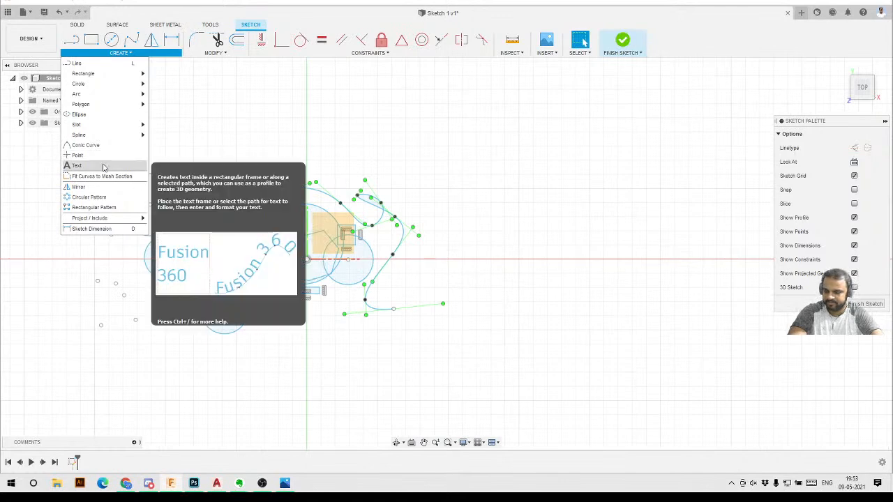
{"action": "left_click", "coordinate": [106, 168]}
{"action": "left_click", "coordinate": [435, 146]}
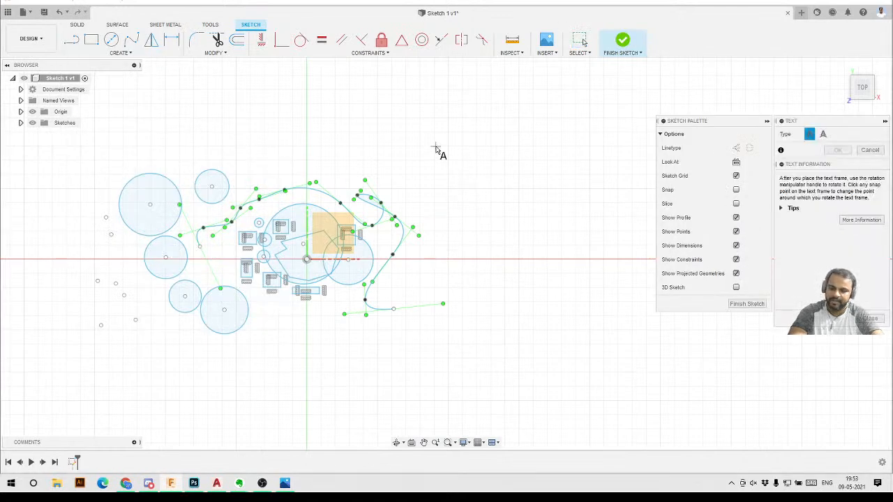
{"action": "left_click", "coordinate": [584, 202]}
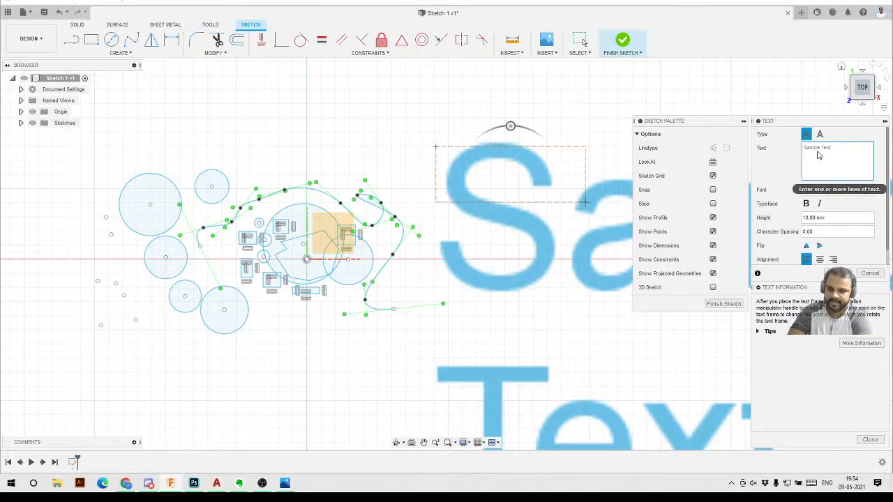
{"action": "type", "text": "workshop"}
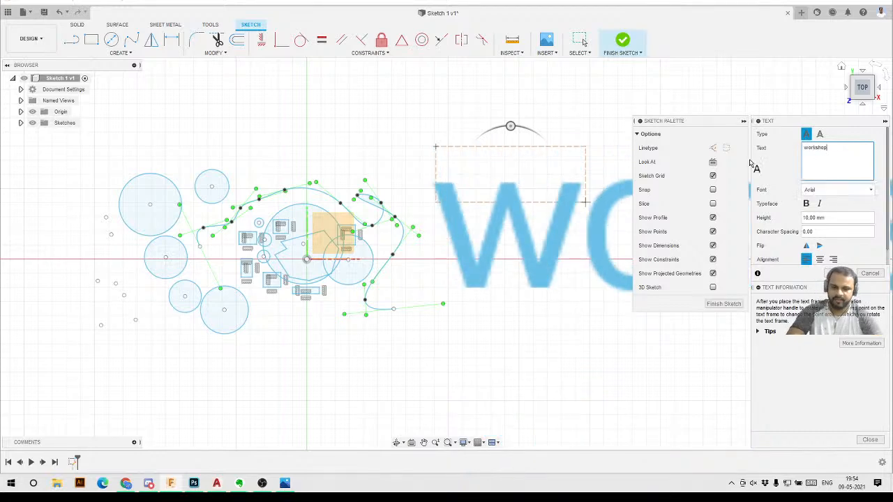
Set the height of the "workshop" text to 1 mm
{"action": "scroll", "coordinate": [338, 243], "scroll_direction": "down", "scroll_amount": 5}
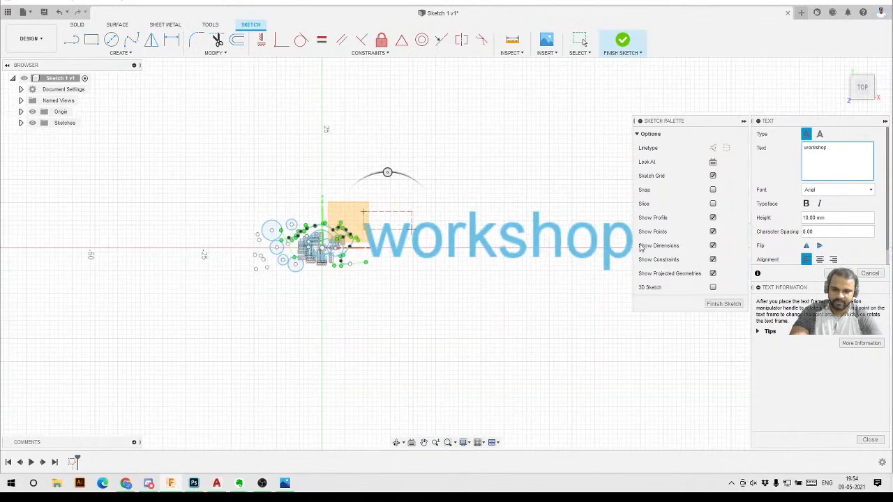
{"action": "double_click", "coordinate": [817, 218]}
{"action": "left_click_drag", "start_coordinate": [816, 218], "coordinate": [805, 217]}
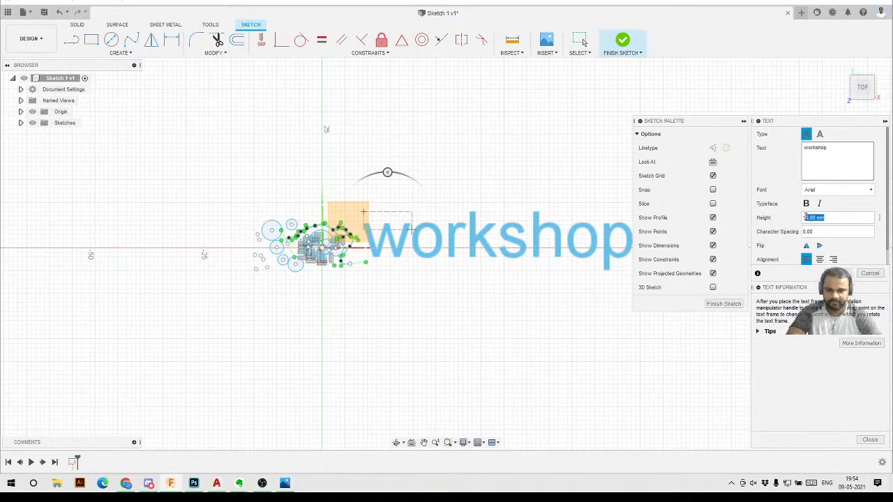
{"action": "key", "text": "BackSpace"}
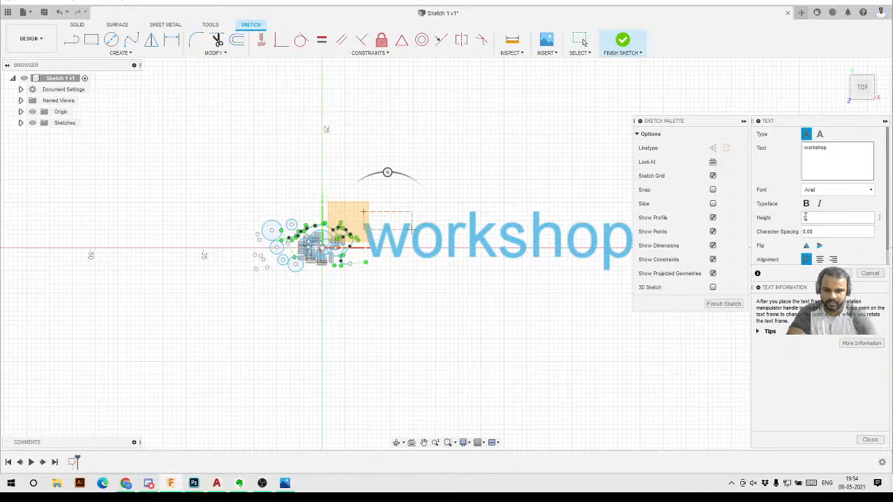
{"action": "scroll", "coordinate": [419, 201], "scroll_direction": "up", "scroll_amount": 6}
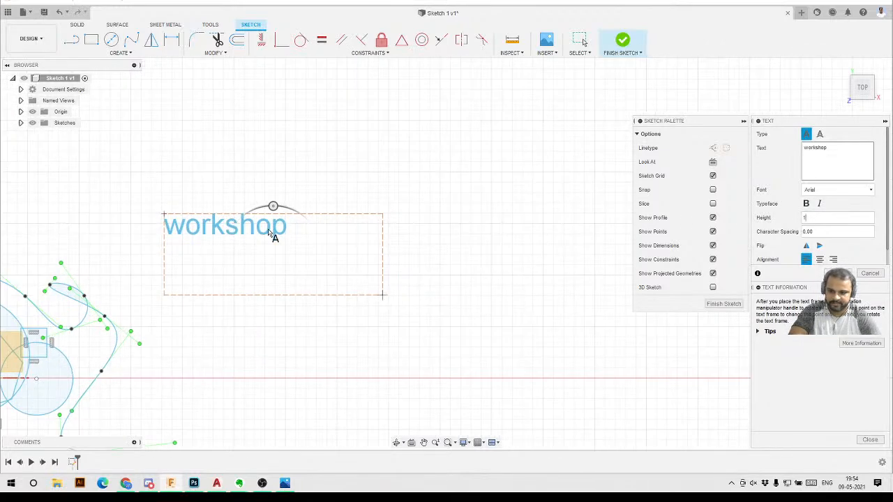
Set the font of the "workshop" text to Britannic Bold and finish the text
{"action": "left_click", "coordinate": [806, 203]}
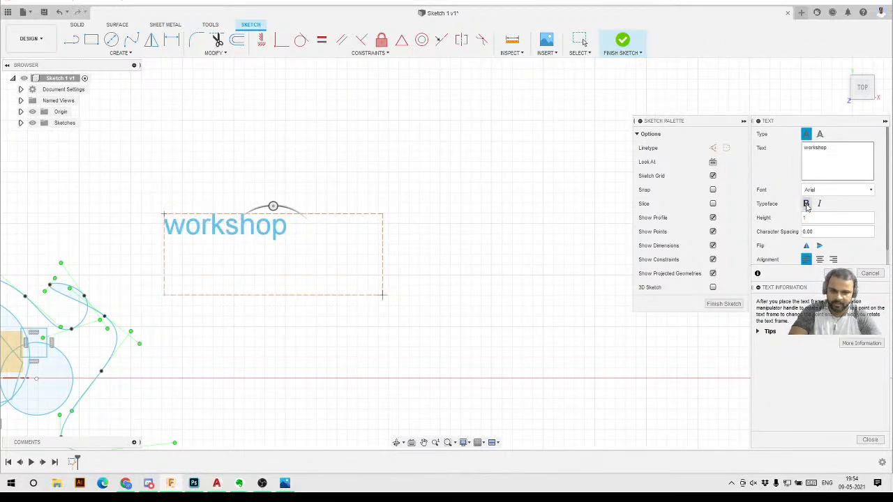
{"action": "left_click", "coordinate": [837, 190]}
{"action": "scroll", "coordinate": [839, 262], "scroll_direction": "down", "scroll_amount": 6}
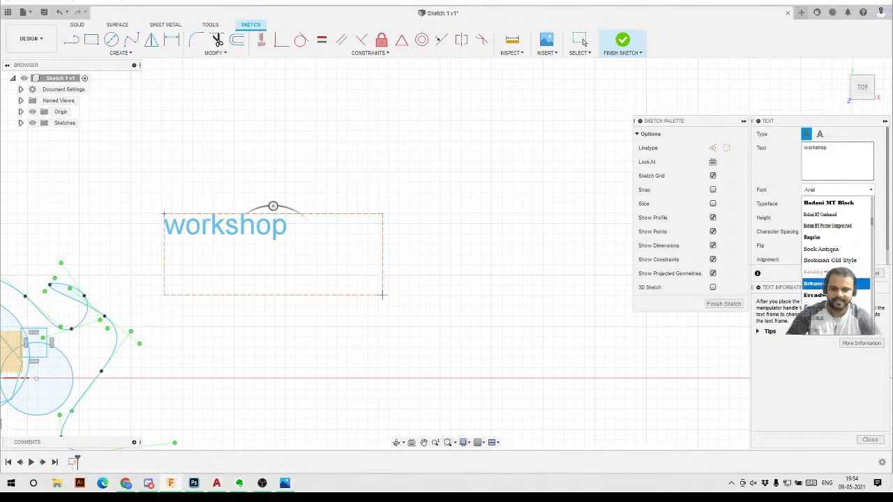
{"action": "left_click", "coordinate": [820, 284]}
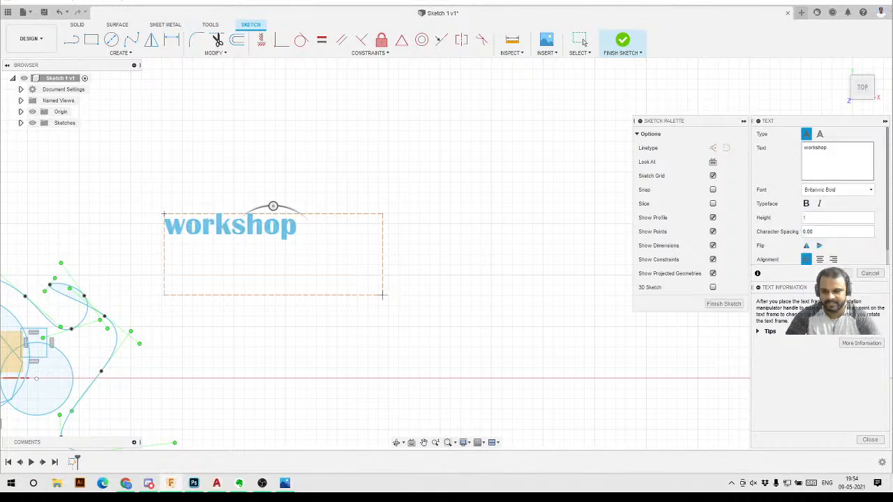
{"action": "left_click", "coordinate": [837, 192]}
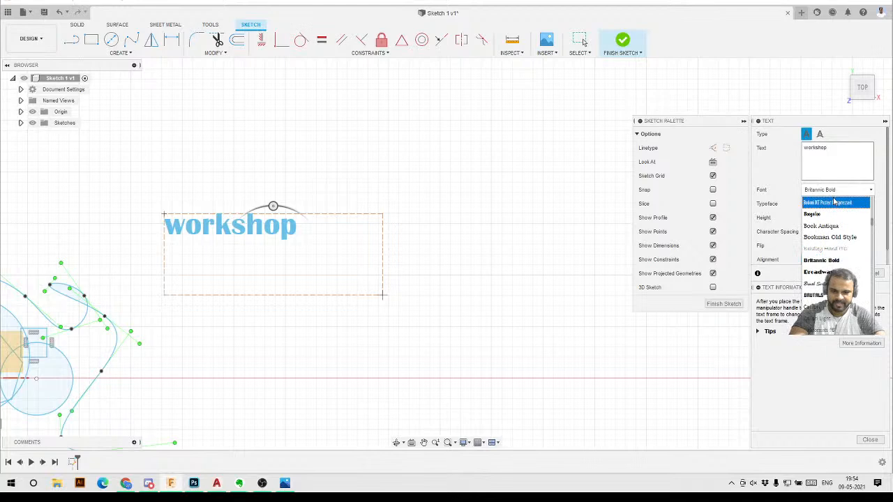
{"action": "left_click", "coordinate": [840, 191]}
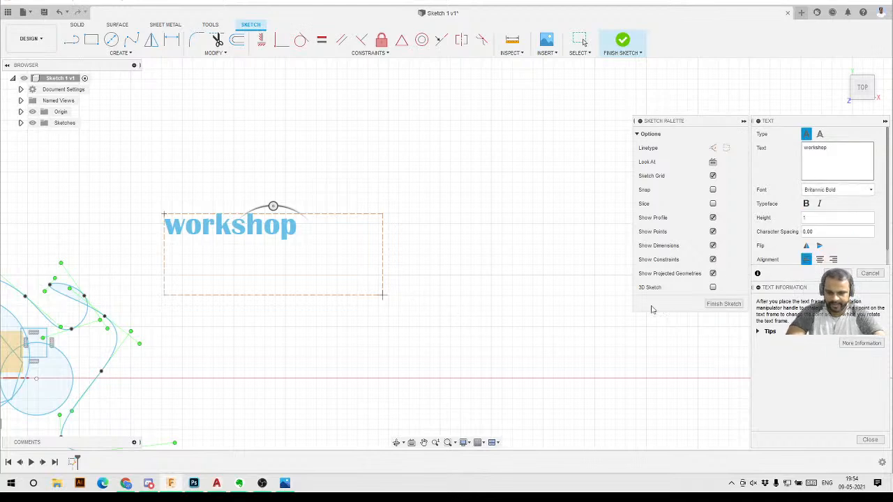
{"action": "left_click", "coordinate": [835, 273]}
{"action": "scroll", "coordinate": [514, 219], "scroll_direction": "down", "scroll_amount": 6}
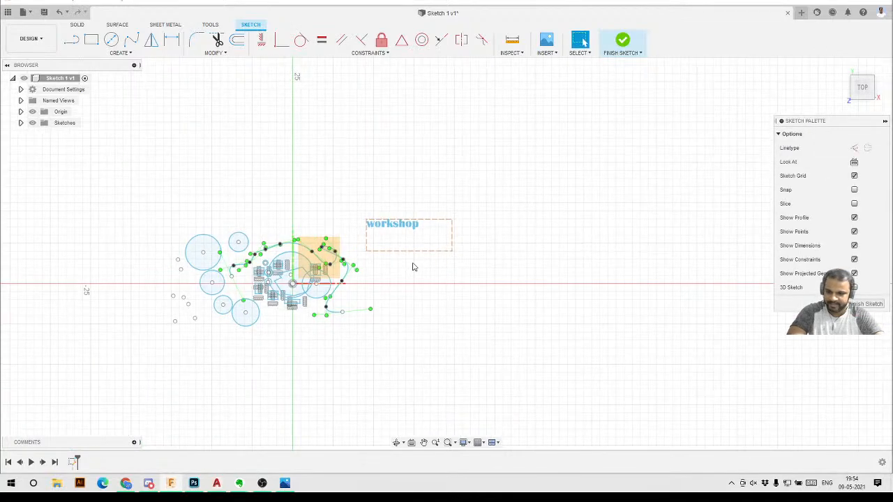
{"action": "left_click", "coordinate": [120, 53]}
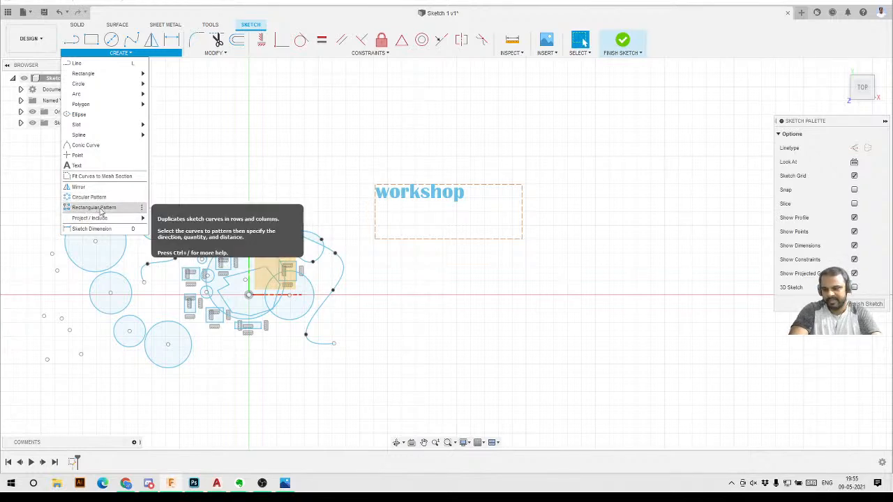
{"action": "mouse_move", "coordinate": [113, 221]}
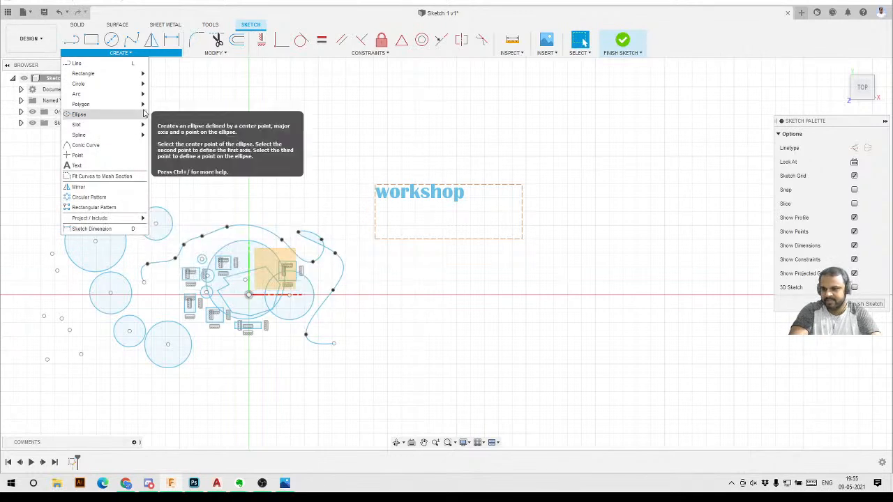
{"action": "left_click", "coordinate": [272, 120]}
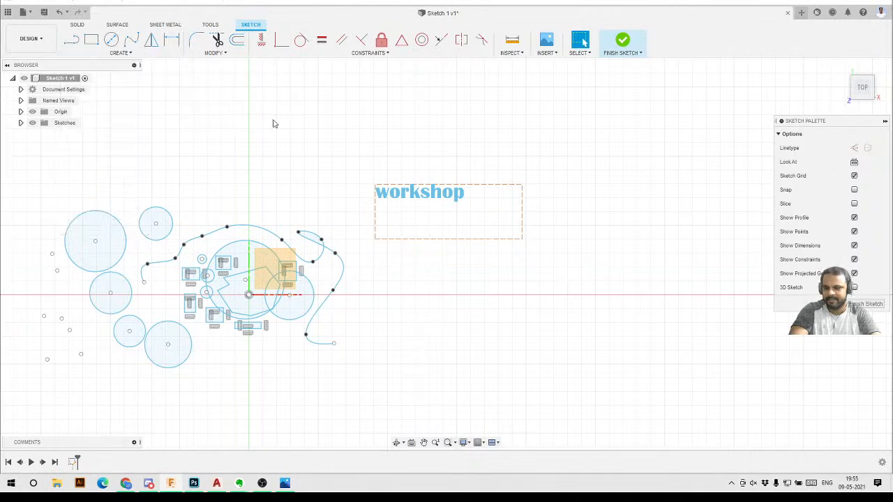
{"action": "scroll", "coordinate": [534, 153], "scroll_direction": "down", "scroll_amount": 2}
{"action": "scroll", "coordinate": [319, 138], "scroll_direction": "up", "scroll_amount": 2}
{"action": "scroll", "coordinate": [458, 205], "scroll_direction": "down", "scroll_amount": 1}
{"action": "scroll", "coordinate": [408, 278], "scroll_direction": "up", "scroll_amount": 2}
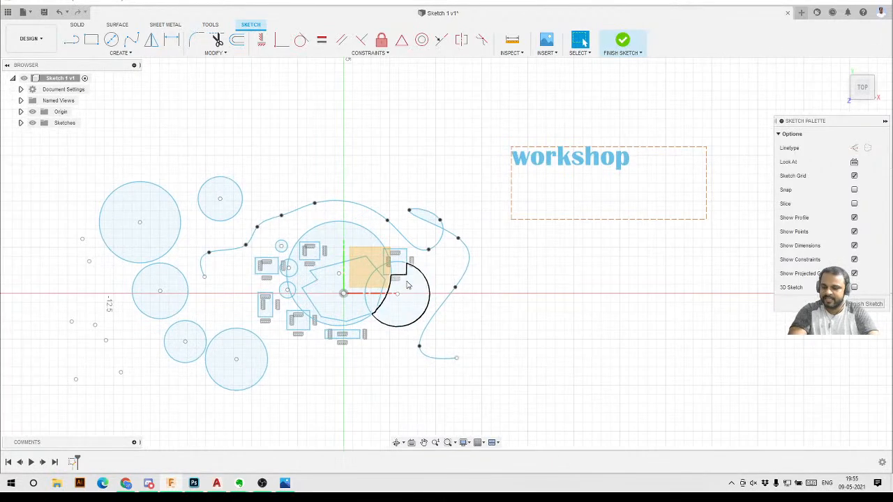
{"action": "left_click", "coordinate": [130, 54]}
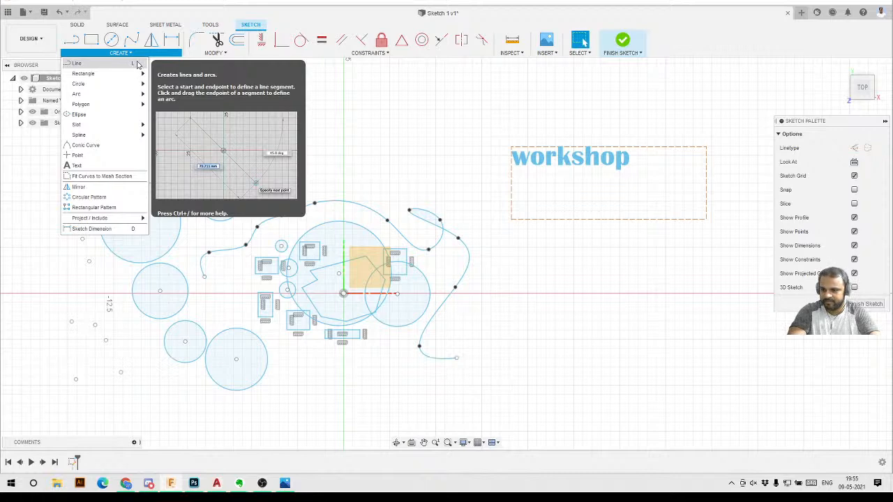
Draw two connected line segments forming an open corner above the sketched shapes, the first about 4.9 mm long
{"action": "left_click", "coordinate": [301, 129]}
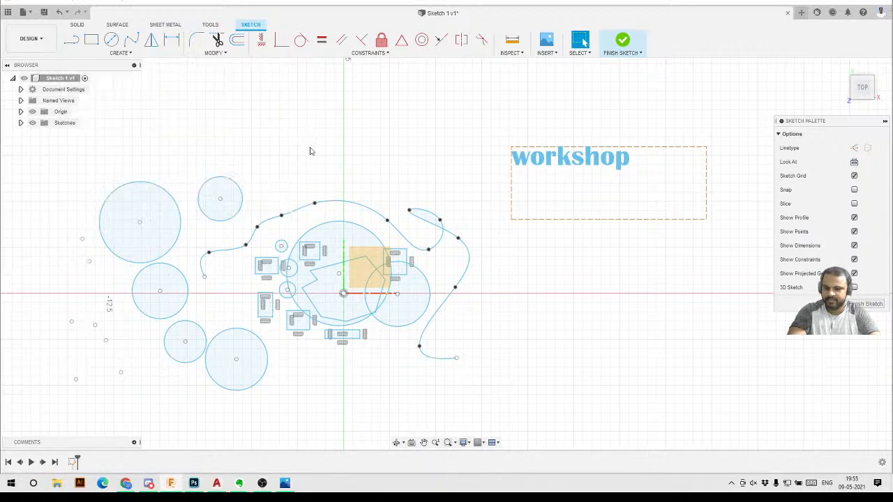
{"action": "key", "text": "l"}
{"action": "left_click", "coordinate": [321, 124]}
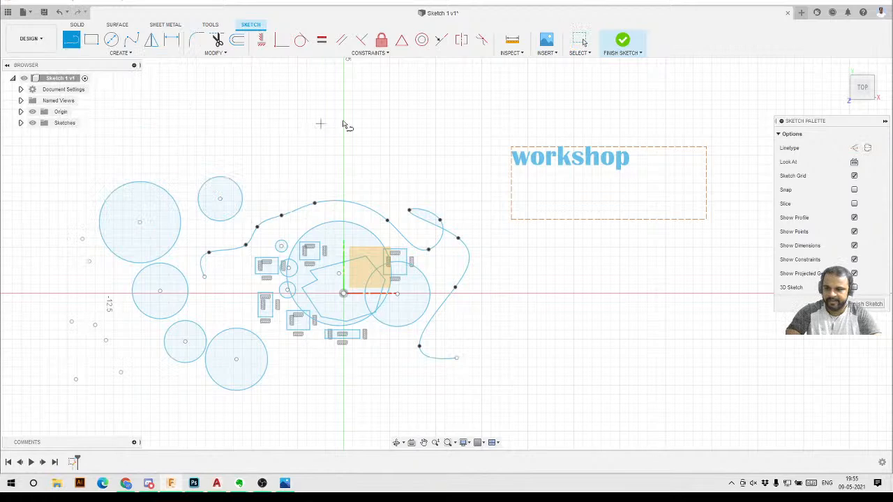
{"action": "left_click", "coordinate": [408, 102]}
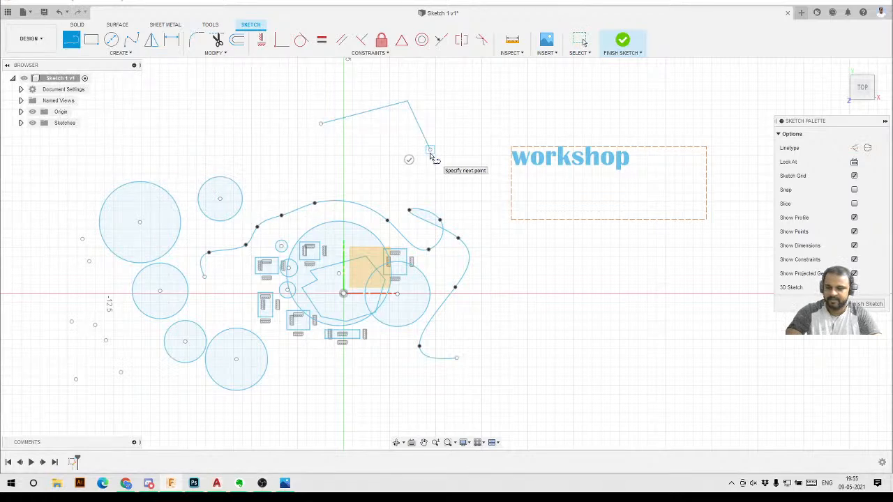
{"action": "key", "text": "Escape"}
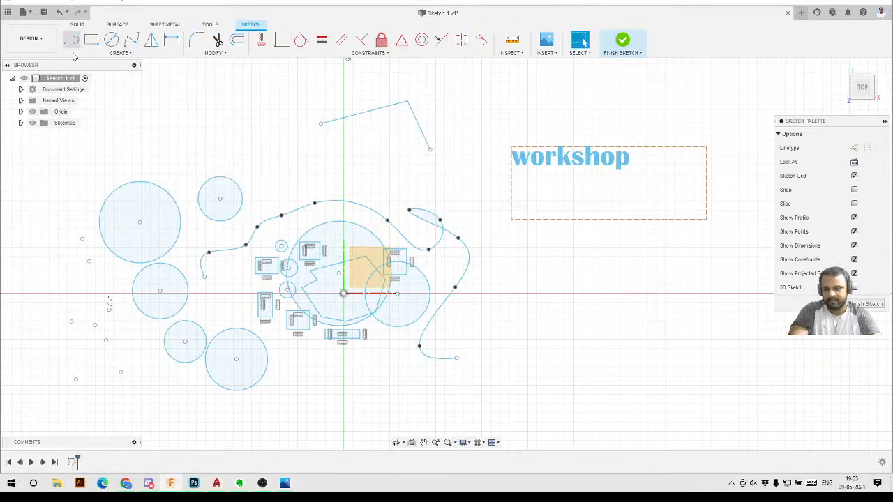
{"action": "left_click", "coordinate": [132, 53]}
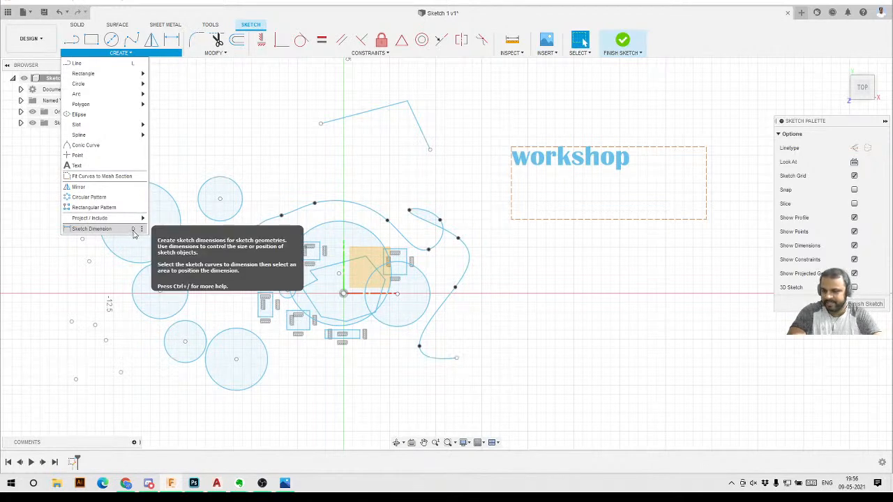
{"action": "left_click", "coordinate": [235, 122]}
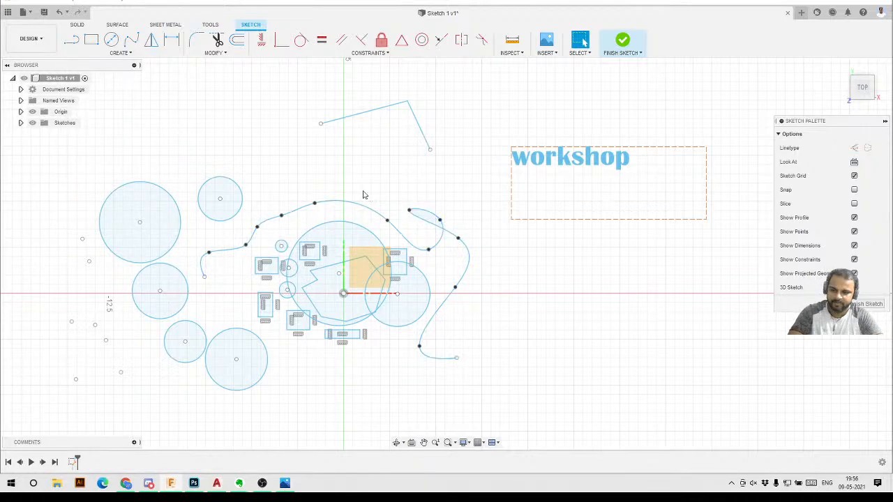
Try a 1.50 mm fillet on the corner between the two connected lines above the shapes
{"action": "scroll", "coordinate": [316, 183], "scroll_direction": "down", "scroll_amount": 2}
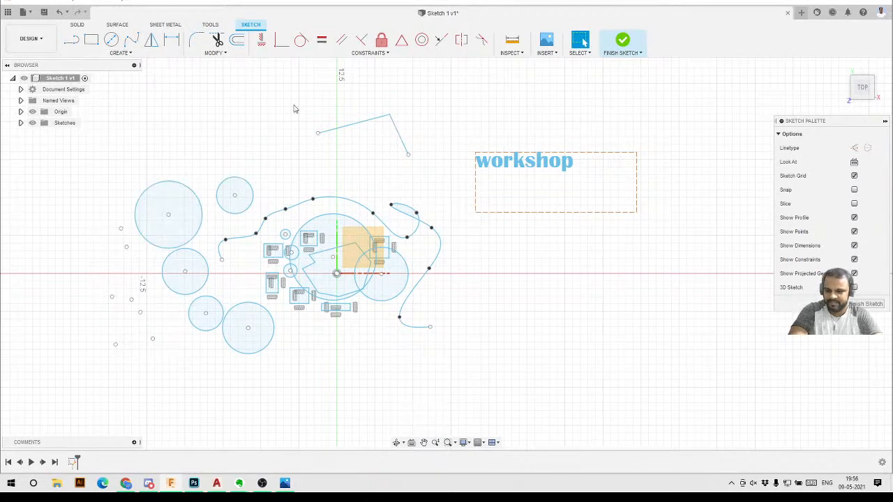
{"action": "left_click", "coordinate": [218, 53]}
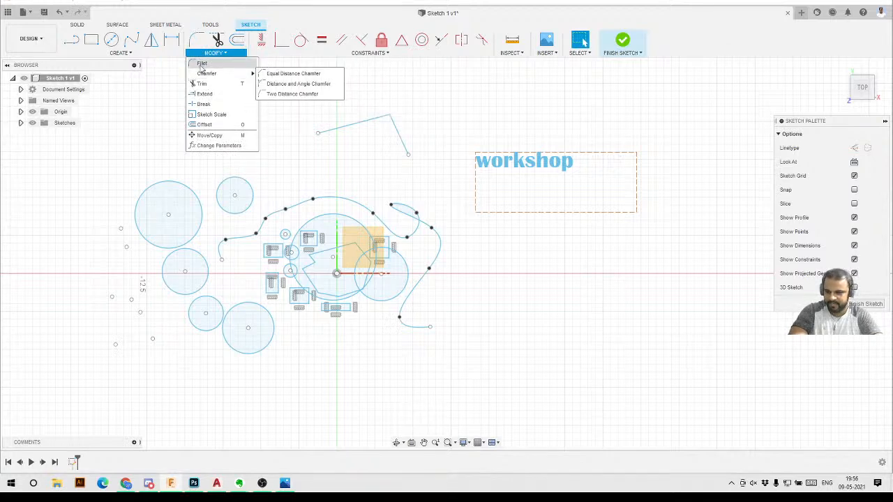
{"action": "left_click", "coordinate": [201, 64]}
{"action": "left_click", "coordinate": [372, 120]}
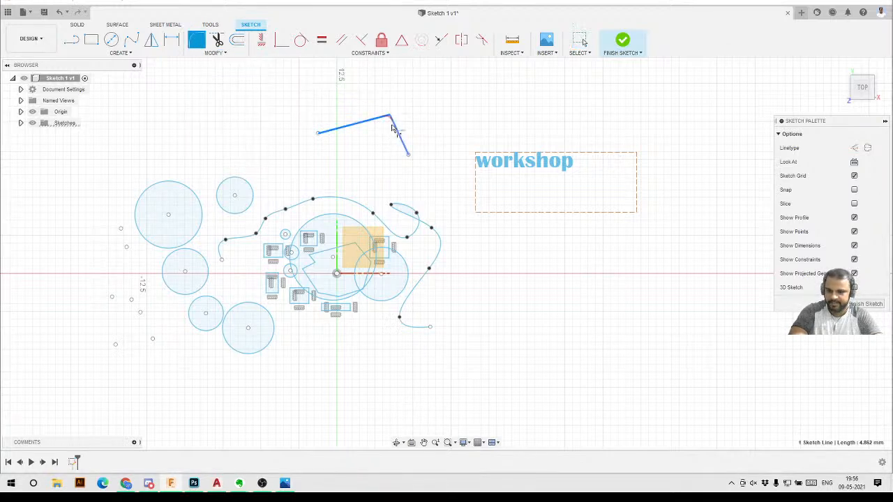
{"action": "left_click", "coordinate": [400, 137]}
{"action": "mouse_move", "coordinate": [392, 110]}
{"action": "left_mouse_down"}
{"action": "mouse_move", "coordinate": [372, 160]}
{"action": "mouse_move", "coordinate": [392, 106]}
{"action": "mouse_move", "coordinate": [389, 117]}
{"action": "left_mouse_up"}
{"action": "scroll", "coordinate": [388, 117], "scroll_direction": "up", "scroll_amount": 4}
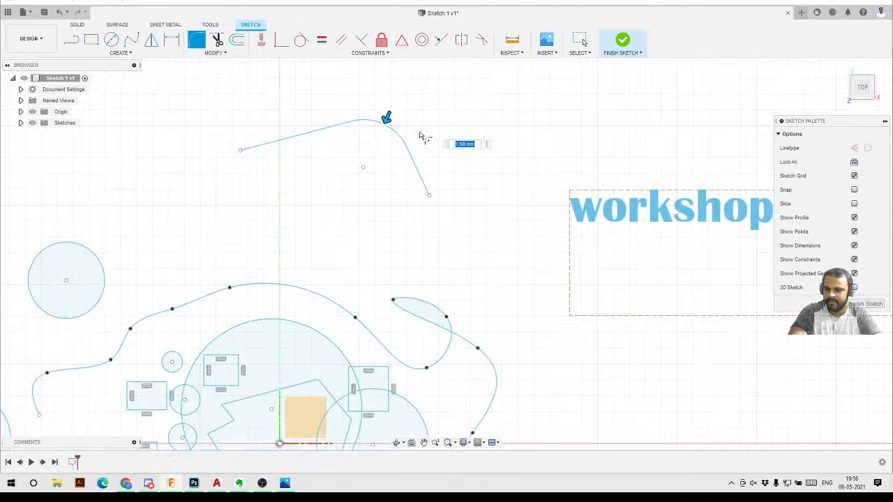
{"action": "key", "text": "Escape"}
Apply an equal distance chamfer of 0.732 mm to the corner between the two connected lines
{"action": "left_click", "coordinate": [219, 56]}
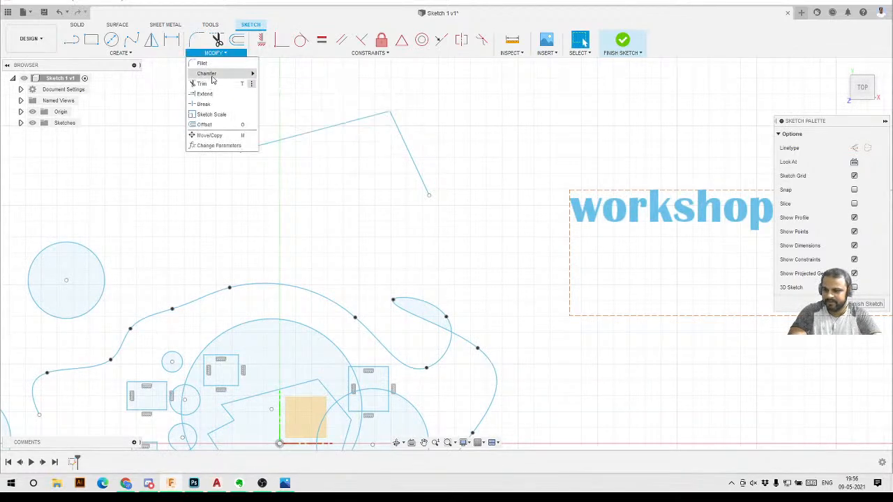
{"action": "mouse_move", "coordinate": [213, 75]}
{"action": "left_click", "coordinate": [276, 74]}
{"action": "left_click", "coordinate": [377, 118]}
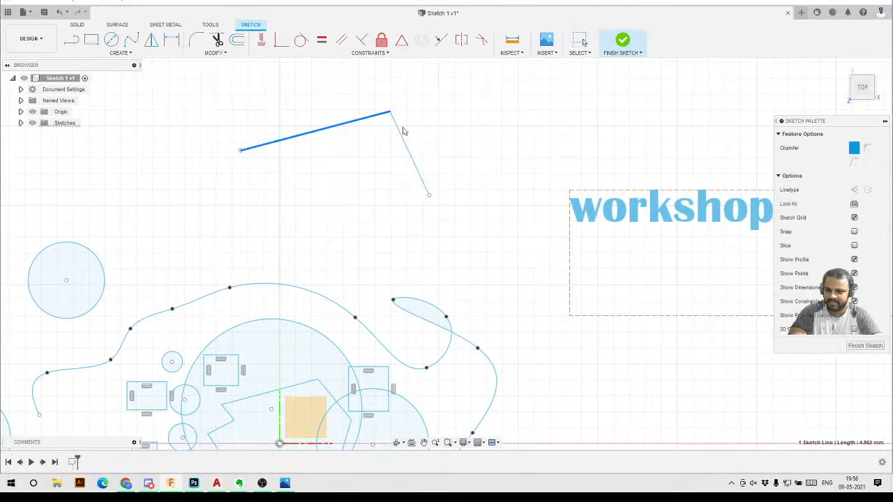
{"action": "left_click", "coordinate": [399, 132]}
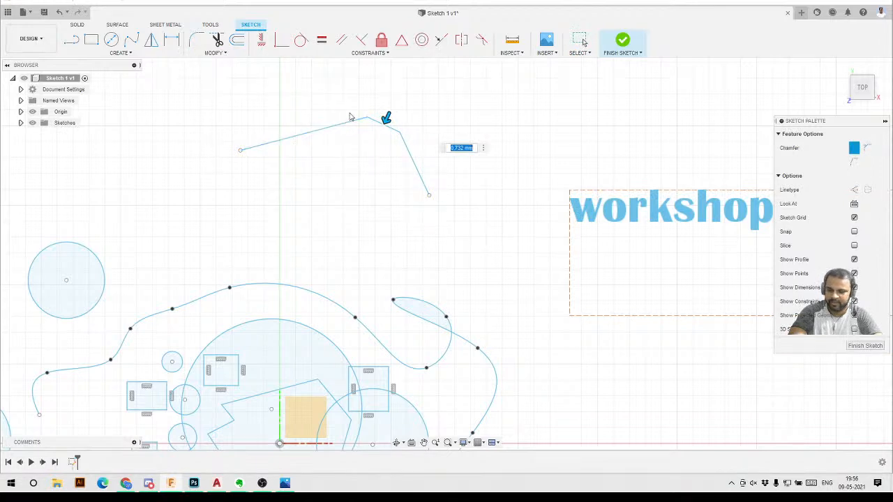
Trim away the chamfer segment and the two lines above the shapes
{"action": "left_click", "coordinate": [215, 53]}
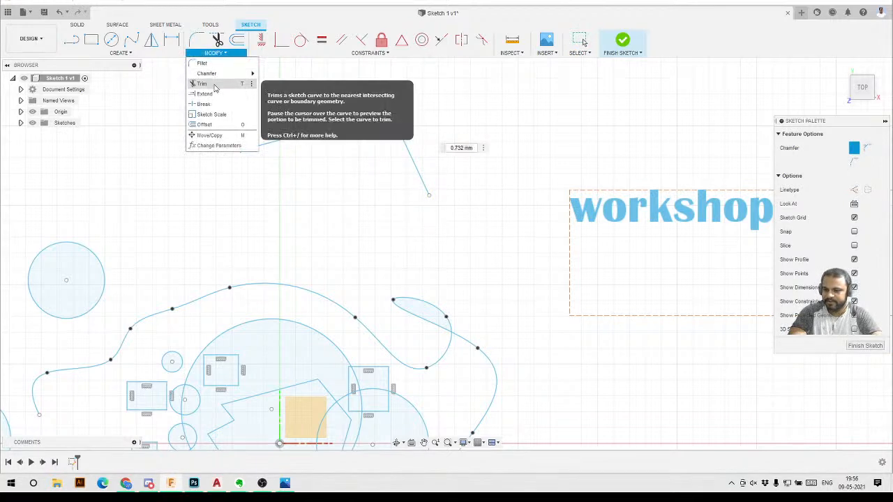
{"action": "left_click", "coordinate": [214, 84]}
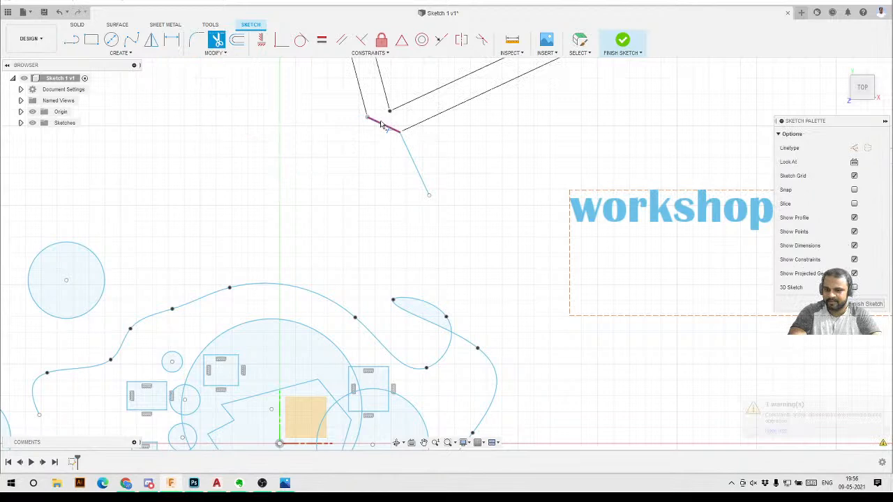
{"action": "left_click", "coordinate": [432, 131]}
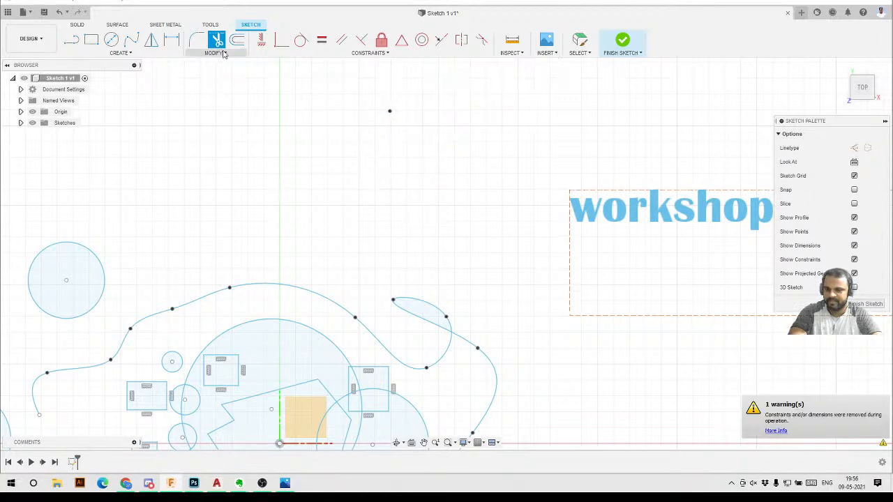
Offset the largest circle in the left-hand group outward by 1 mm
{"action": "left_click", "coordinate": [221, 54]}
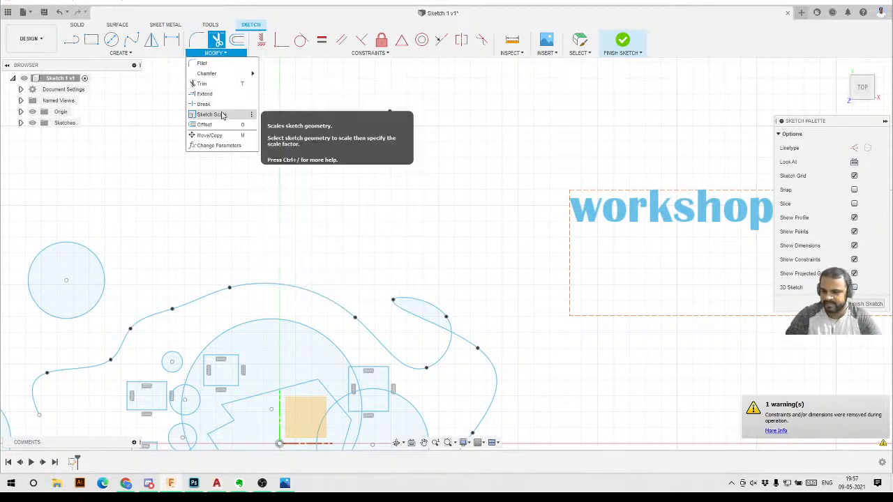
{"action": "scroll", "coordinate": [305, 111], "scroll_direction": "down", "scroll_amount": 3}
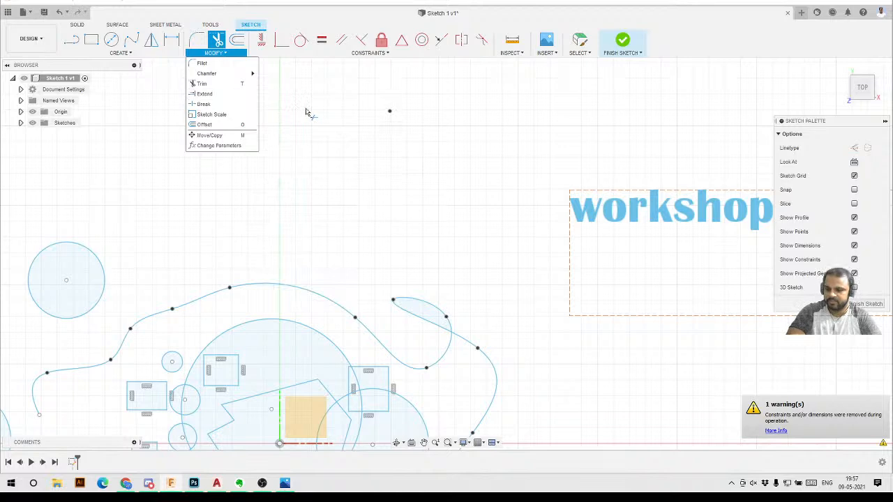
{"action": "scroll", "coordinate": [87, 270], "scroll_direction": "down", "scroll_amount": 2}
{"action": "scroll", "coordinate": [87, 270], "scroll_direction": "up", "scroll_amount": 4}
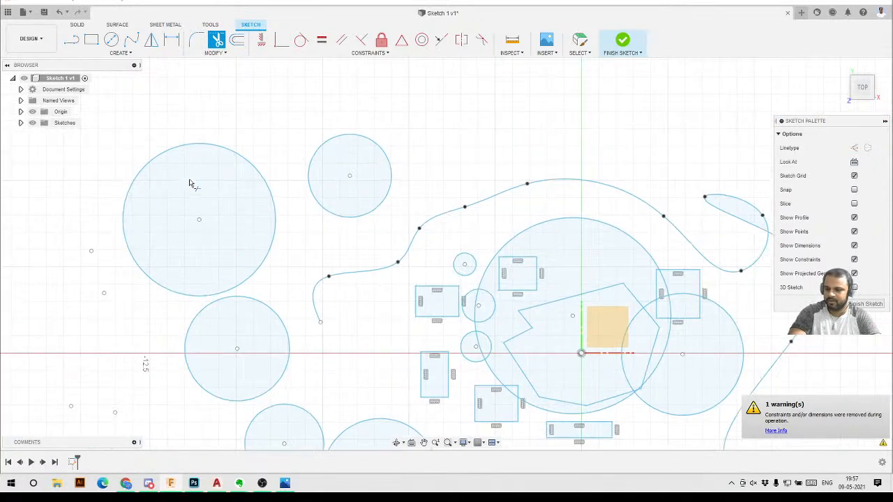
{"action": "left_click", "coordinate": [237, 40]}
{"action": "left_click", "coordinate": [260, 145]}
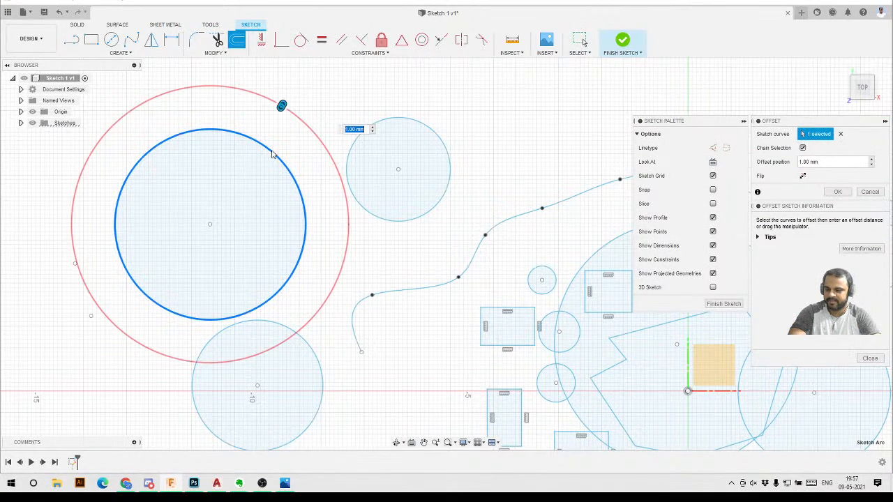
{"action": "left_click_drag", "start_coordinate": [281, 100], "coordinate": [274, 118]}
{"action": "type", "text": "1"}
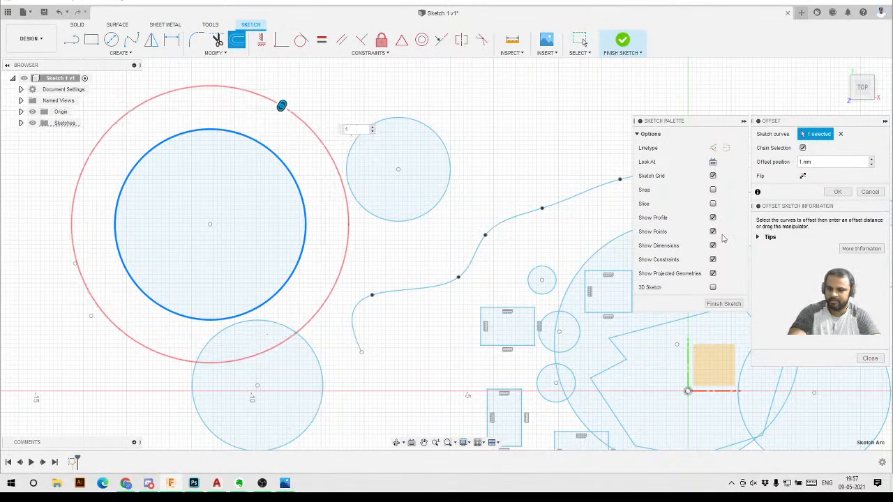
{"action": "left_click", "coordinate": [838, 193]}
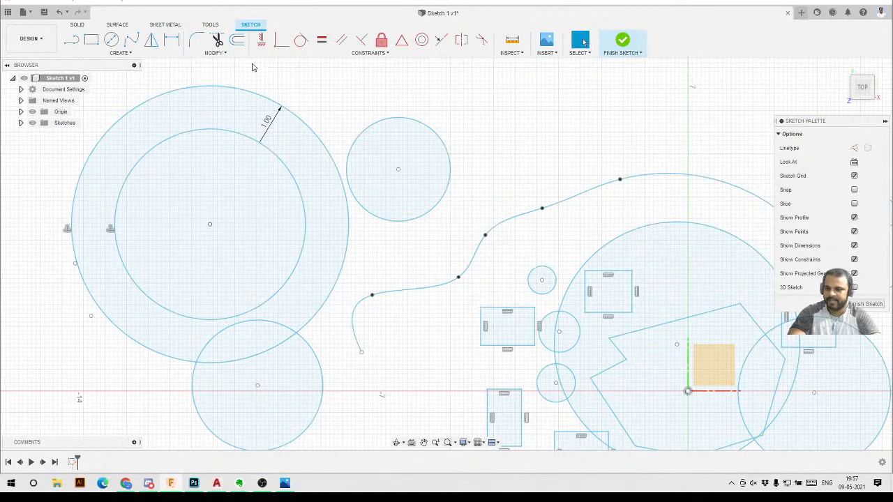
Start an offset of the circle just right of the offset circle, with a distance of 2 mm flipped inward
{"action": "left_click", "coordinate": [237, 40]}
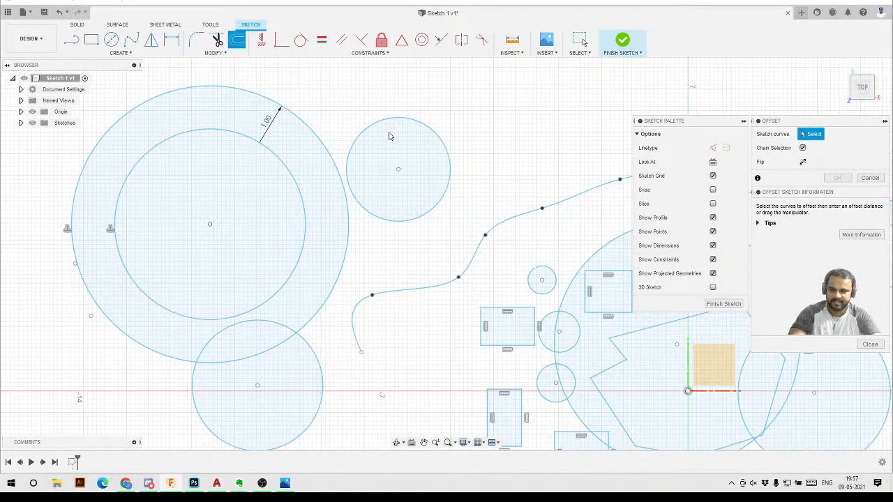
{"action": "left_click", "coordinate": [433, 134]}
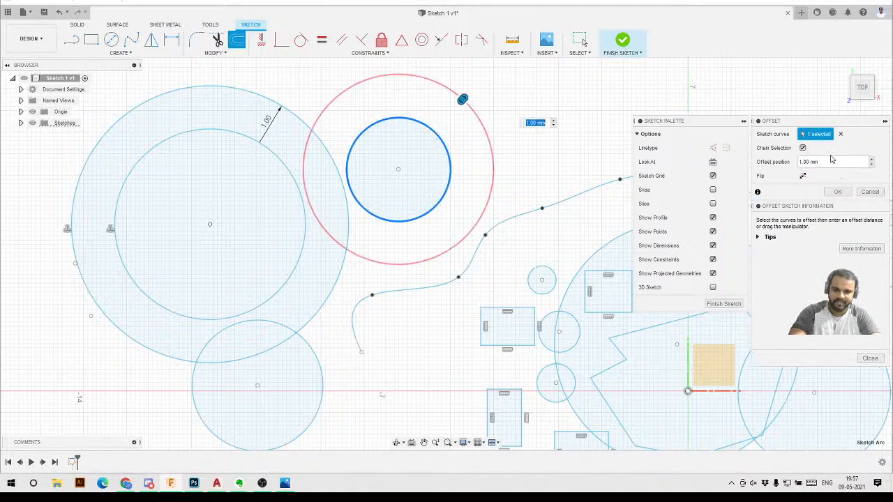
{"action": "left_click_drag", "start_coordinate": [827, 162], "coordinate": [794, 161]}
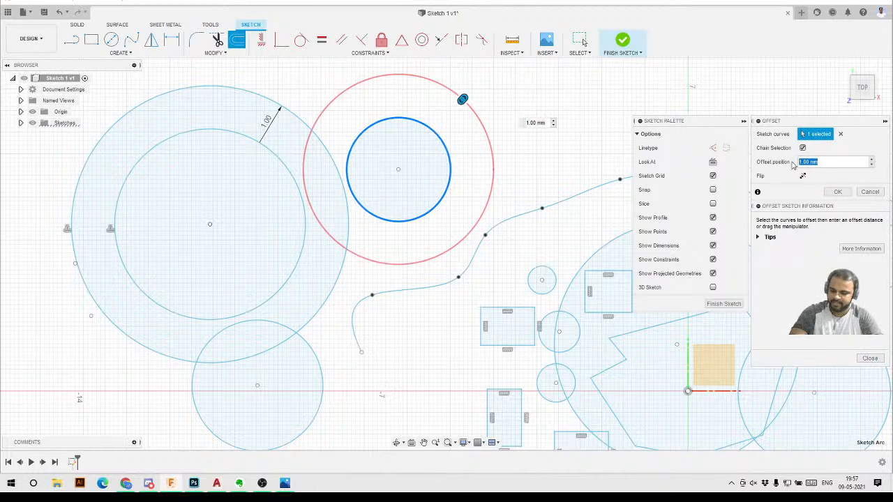
{"action": "type", "text": "2"}
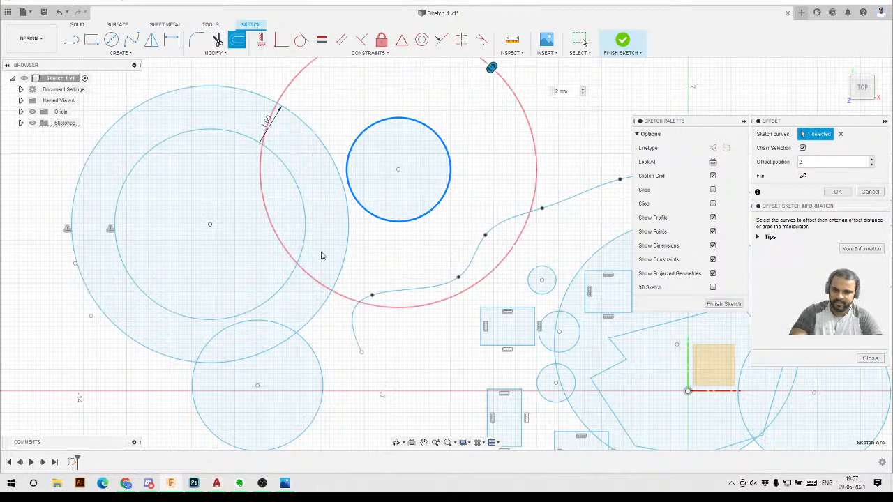
{"action": "scroll", "coordinate": [321, 255], "scroll_direction": "down", "scroll_amount": 2}
{"action": "scroll", "coordinate": [376, 141], "scroll_direction": "up", "scroll_amount": 2}
{"action": "left_click", "coordinate": [802, 177]}
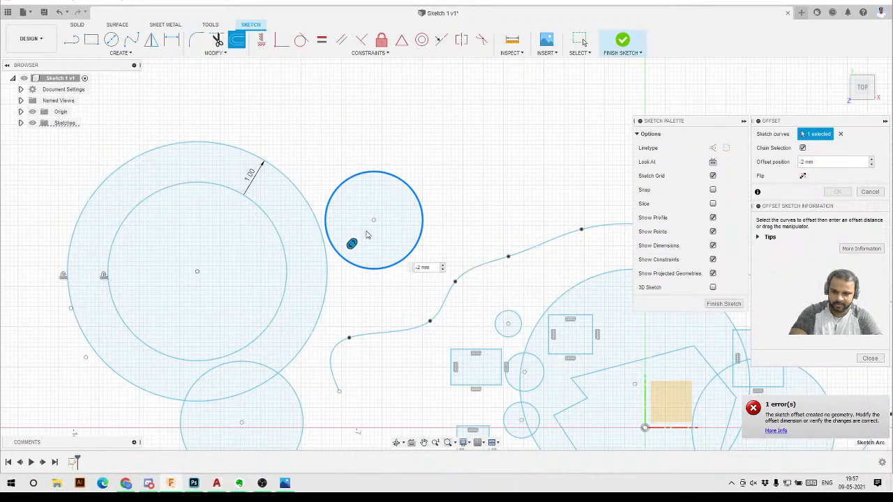
Set the offset distance to -1 mm, flip it outward to 1 mm and complete the offset
{"action": "left_click_drag", "start_coordinate": [821, 162], "coordinate": [794, 161]}
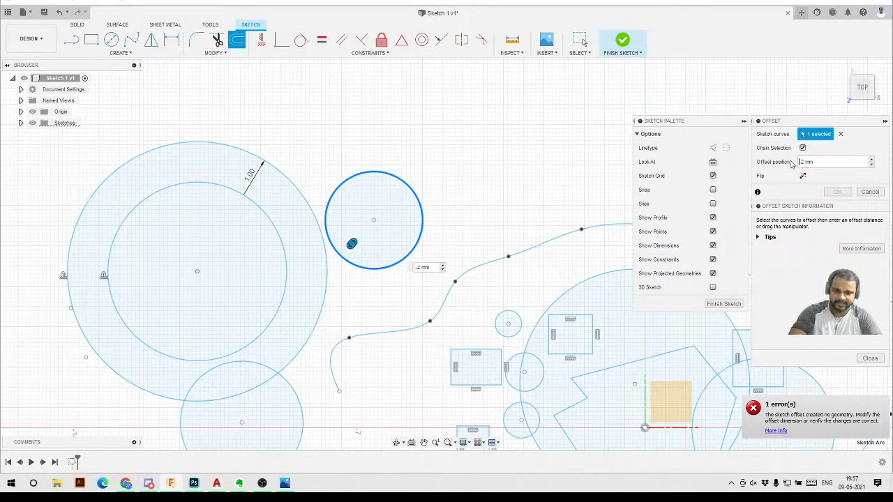
{"action": "key", "text": "BackSpace"}
{"action": "type", "text": "-1"}
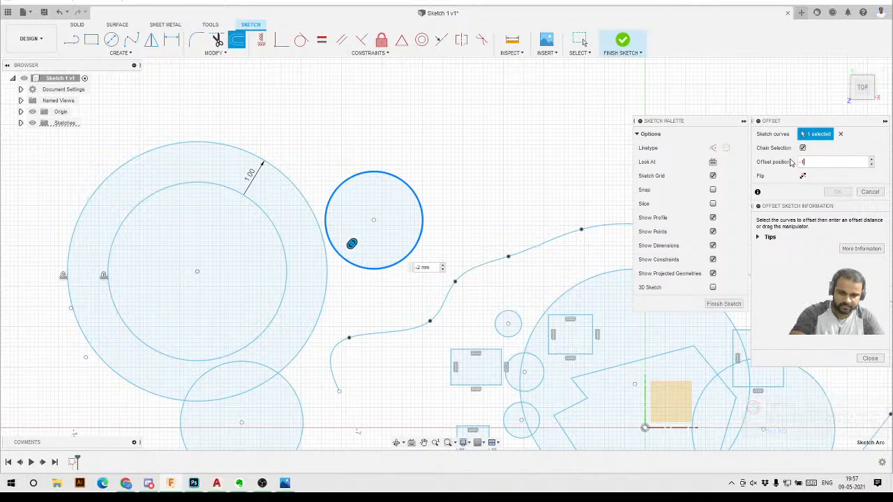
{"action": "scroll", "coordinate": [380, 212], "scroll_direction": "up", "scroll_amount": 2}
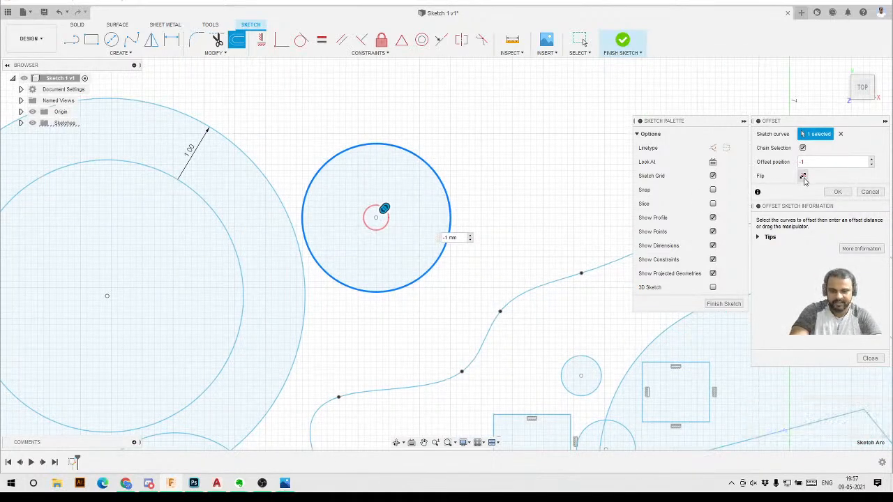
{"action": "left_click", "coordinate": [802, 177]}
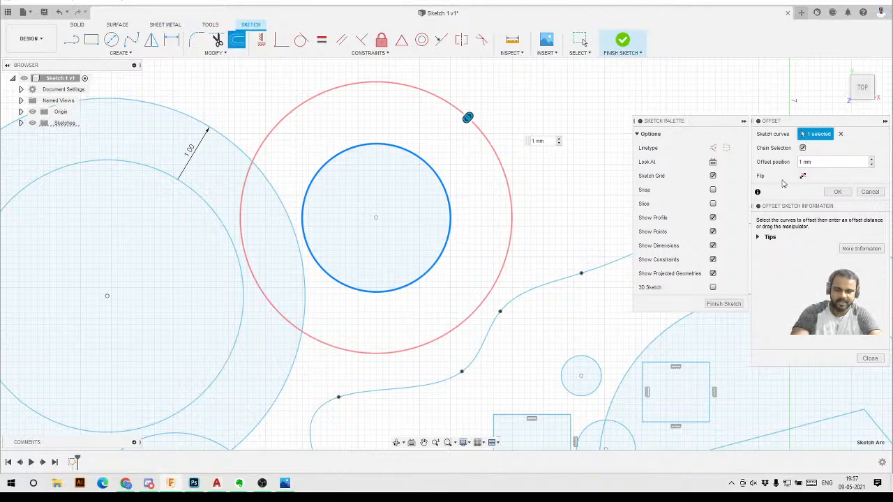
{"action": "left_click", "coordinate": [837, 195]}
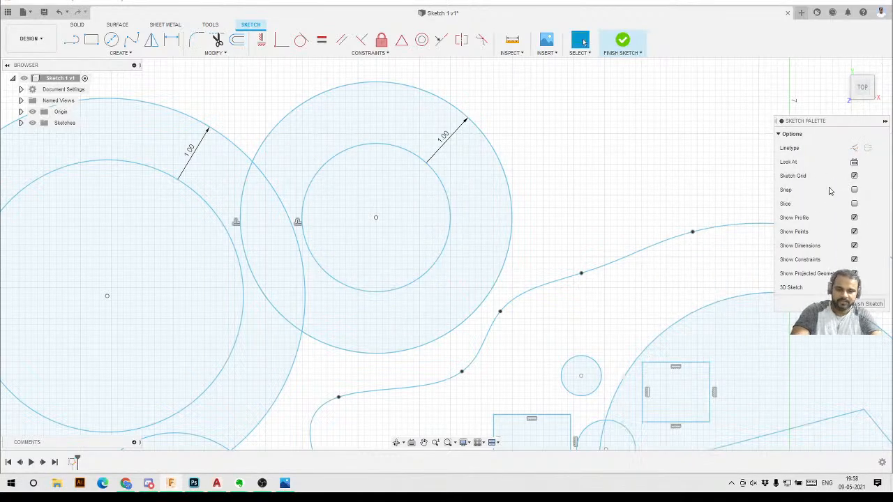
Collapse the Sketch Palette to free up the sketch area
{"action": "scroll", "coordinate": [558, 223], "scroll_direction": "down", "scroll_amount": 10}
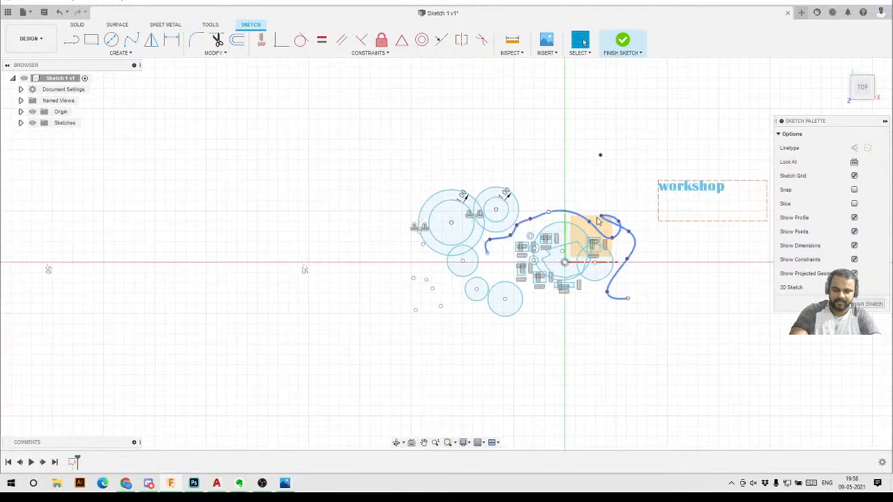
{"action": "scroll", "coordinate": [597, 222], "scroll_direction": "up", "scroll_amount": 3}
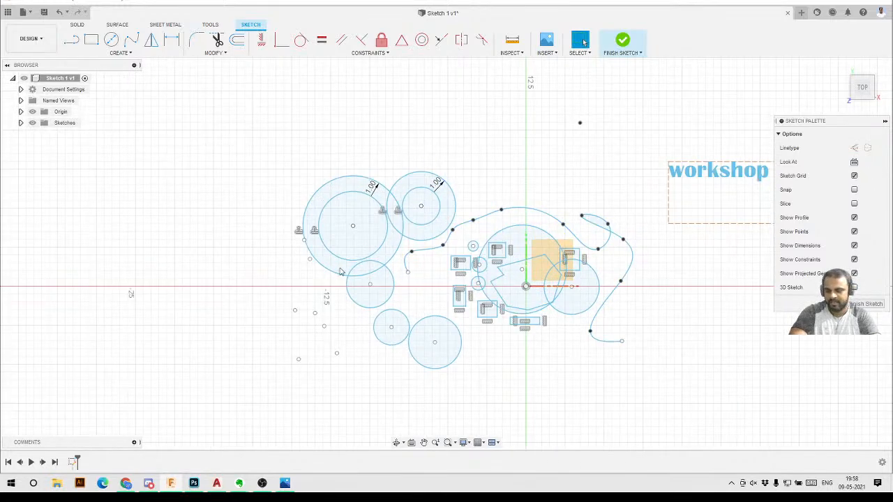
{"action": "left_click", "coordinate": [885, 121]}
{"action": "scroll", "coordinate": [291, 112], "scroll_direction": "up", "scroll_amount": 2}
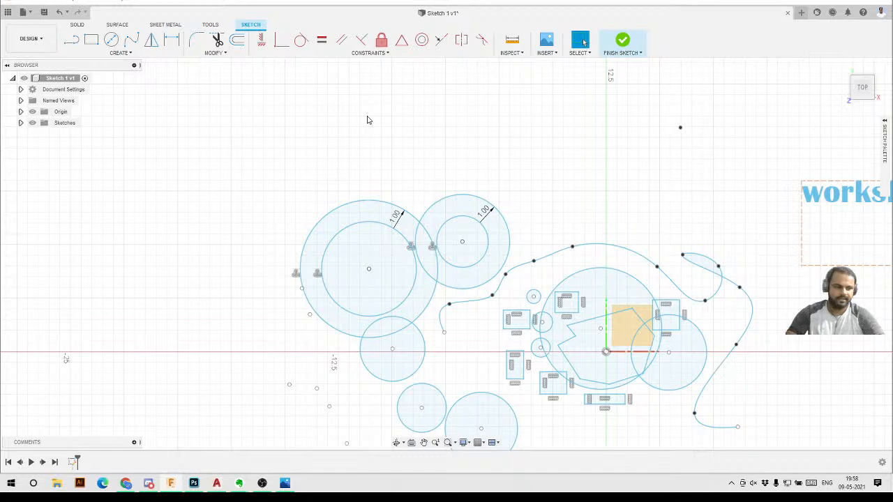
{"action": "scroll", "coordinate": [453, 124], "scroll_direction": "down", "scroll_amount": 2}
{"action": "scroll", "coordinate": [440, 129], "scroll_direction": "down", "scroll_amount": 1}
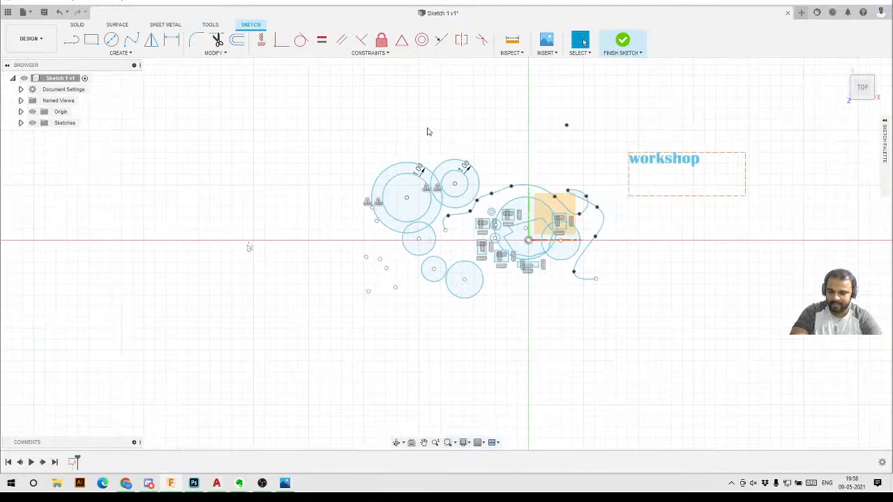
{"action": "scroll", "coordinate": [546, 120], "scroll_direction": "up", "scroll_amount": 1}
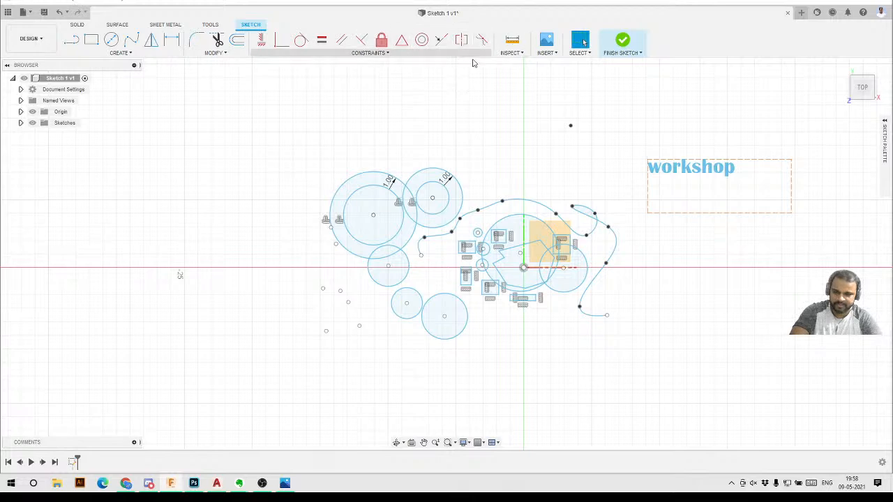
{"action": "left_click", "coordinate": [515, 53]}
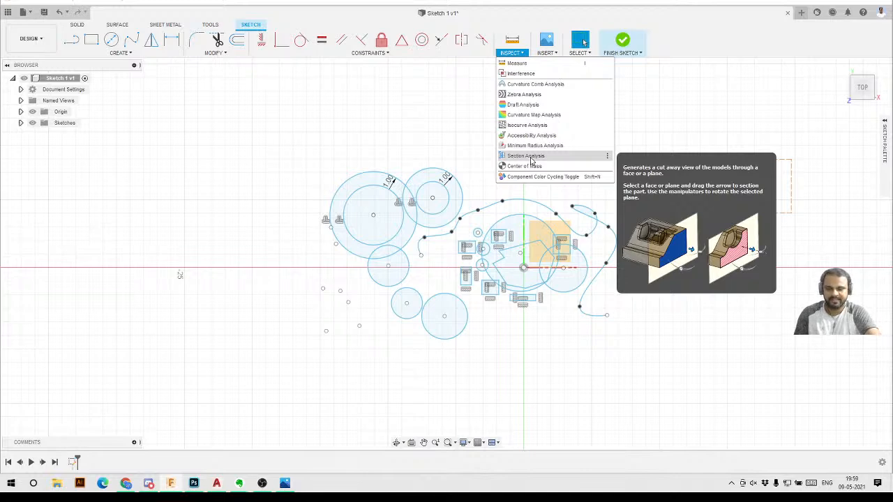
Insert the desktop image OXI-KIT-FUL_540x as a canvas on the origin plane in the top view
{"action": "left_click", "coordinate": [545, 50]}
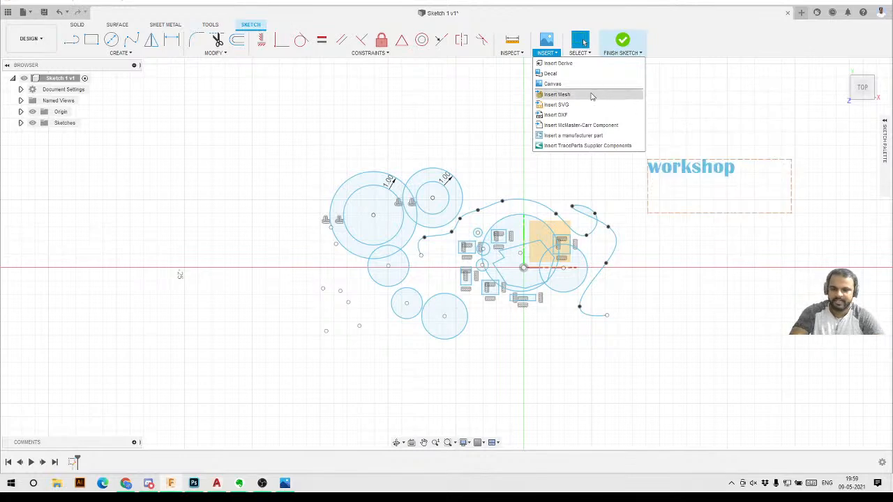
{"action": "left_click", "coordinate": [550, 85]}
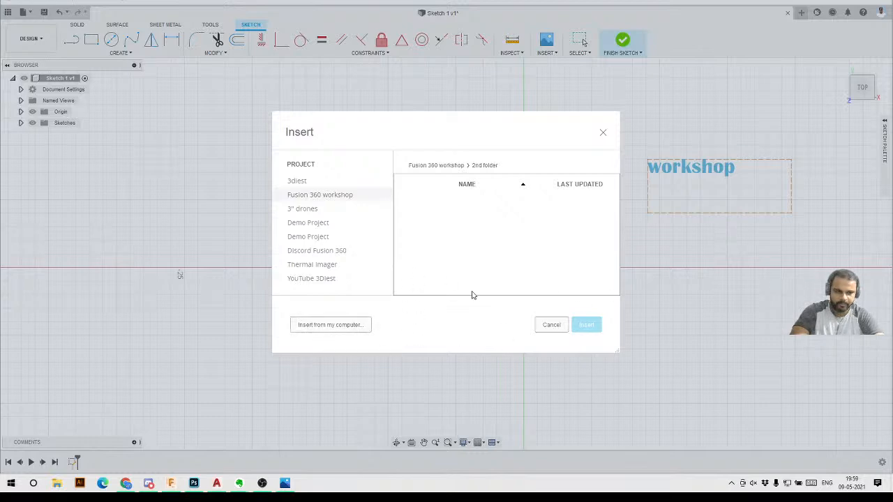
{"action": "left_click", "coordinate": [344, 328]}
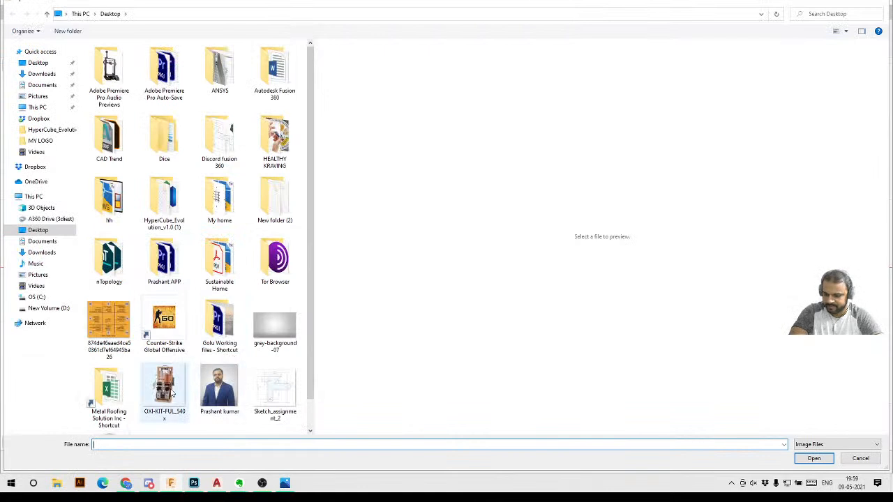
{"action": "left_click", "coordinate": [165, 396]}
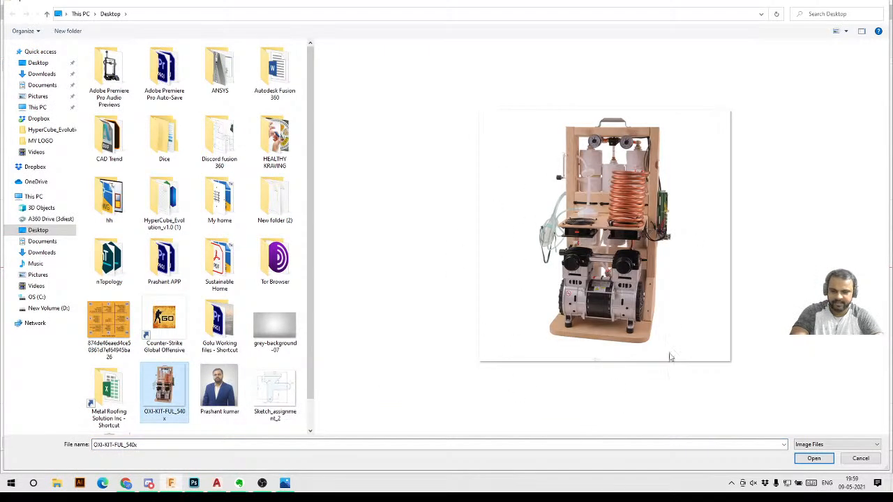
{"action": "left_click", "coordinate": [809, 460]}
{"action": "scroll", "coordinate": [436, 214], "scroll_direction": "down", "scroll_amount": 5}
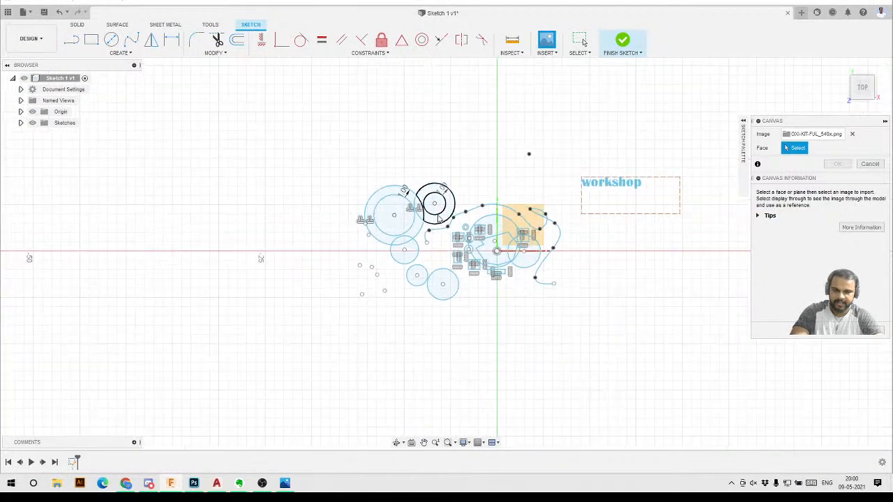
{"action": "scroll", "coordinate": [593, 245], "scroll_direction": "up", "scroll_amount": 2}
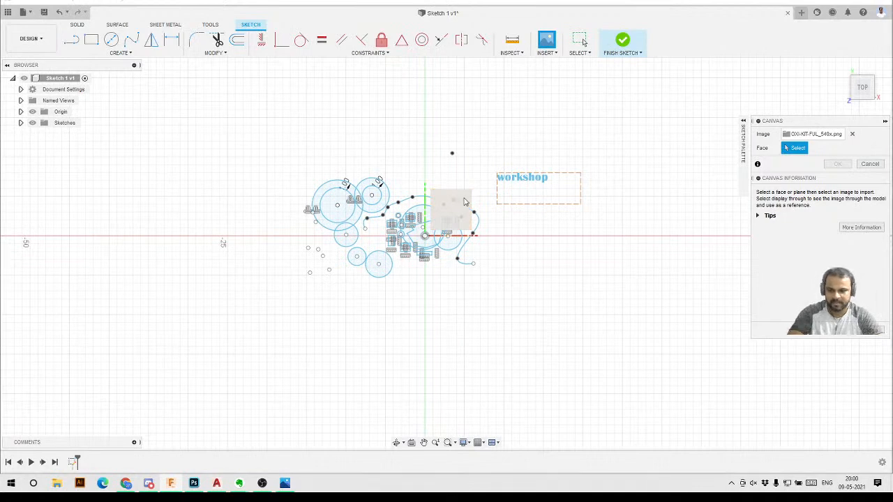
{"action": "left_click", "coordinate": [466, 201]}
{"action": "scroll", "coordinate": [445, 221], "scroll_direction": "up", "scroll_amount": 1}
Move the canvas along X until it clears the workshop text, and scale it uniformly to about 0.806
{"action": "left_click_drag", "start_coordinate": [445, 220], "coordinate": [467, 193]}
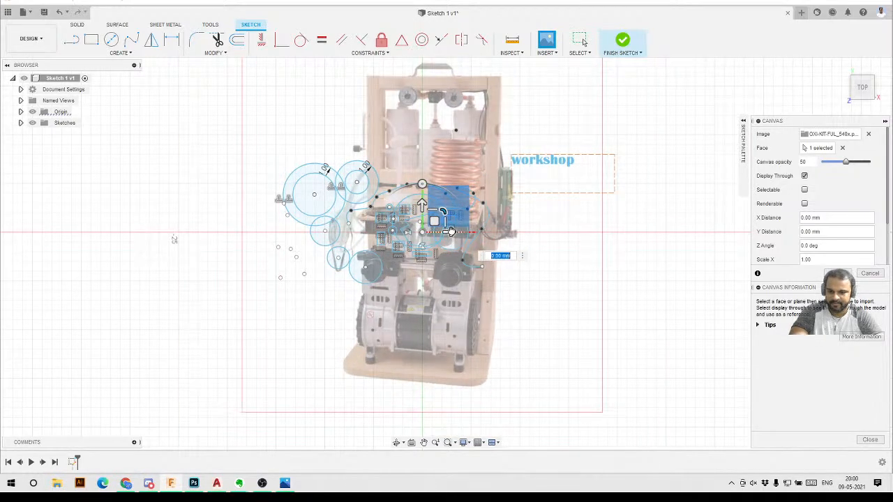
{"action": "left_click_drag", "start_coordinate": [450, 233], "coordinate": [698, 233]}
{"action": "scroll", "coordinate": [438, 229], "scroll_direction": "down", "scroll_amount": 3}
{"action": "scroll", "coordinate": [396, 225], "scroll_direction": "down", "scroll_amount": 2}
{"action": "scroll", "coordinate": [558, 237], "scroll_direction": "up", "scroll_amount": 3}
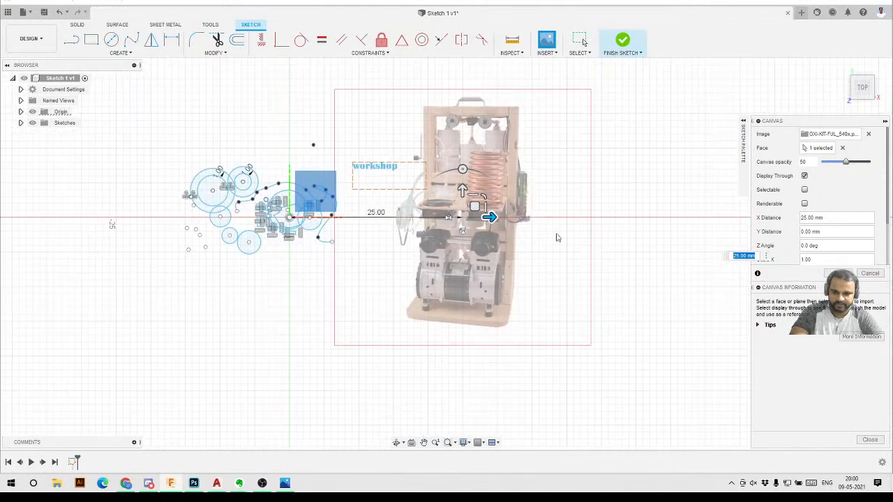
{"action": "mouse_move", "coordinate": [491, 217]}
{"action": "left_mouse_down"}
{"action": "mouse_move", "coordinate": [560, 217]}
{"action": "mouse_move", "coordinate": [553, 215]}
{"action": "mouse_move", "coordinate": [578, 176]}
{"action": "mouse_move", "coordinate": [539, 205]}
{"action": "left_mouse_up"}
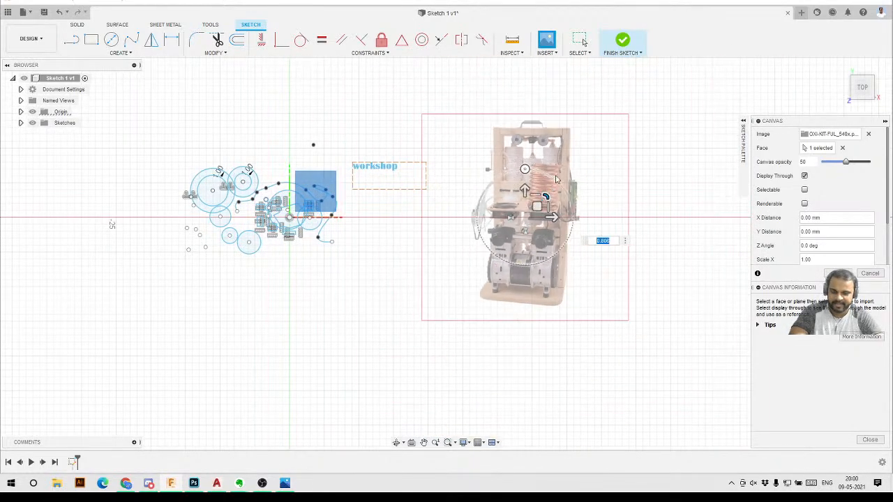
{"action": "scroll", "coordinate": [577, 176], "scroll_direction": "up", "scroll_amount": 3}
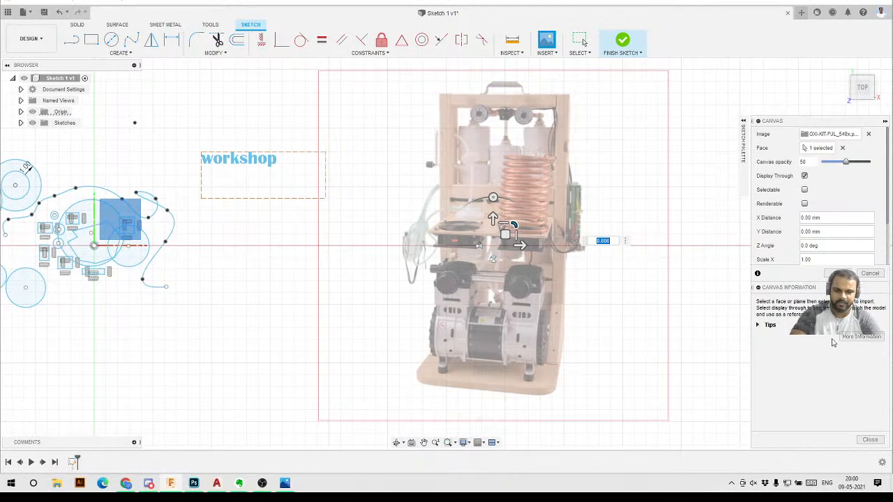
{"action": "left_click", "coordinate": [837, 273]}
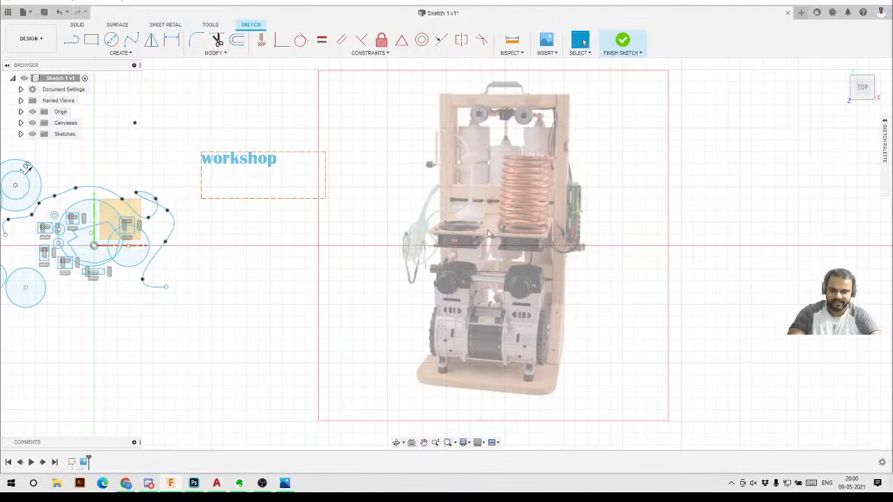
{"action": "scroll", "coordinate": [578, 216], "scroll_direction": "down", "scroll_amount": 3}
{"action": "scroll", "coordinate": [581, 243], "scroll_direction": "up", "scroll_amount": 2}
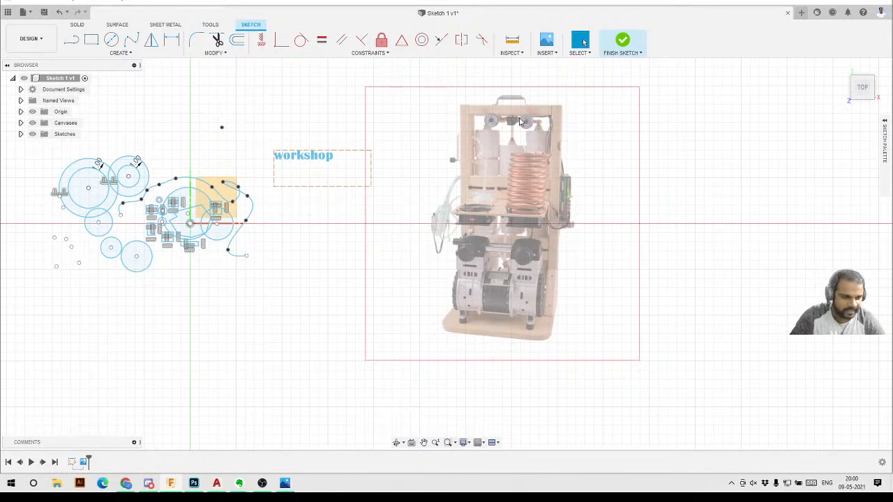
{"action": "left_click", "coordinate": [511, 53]}
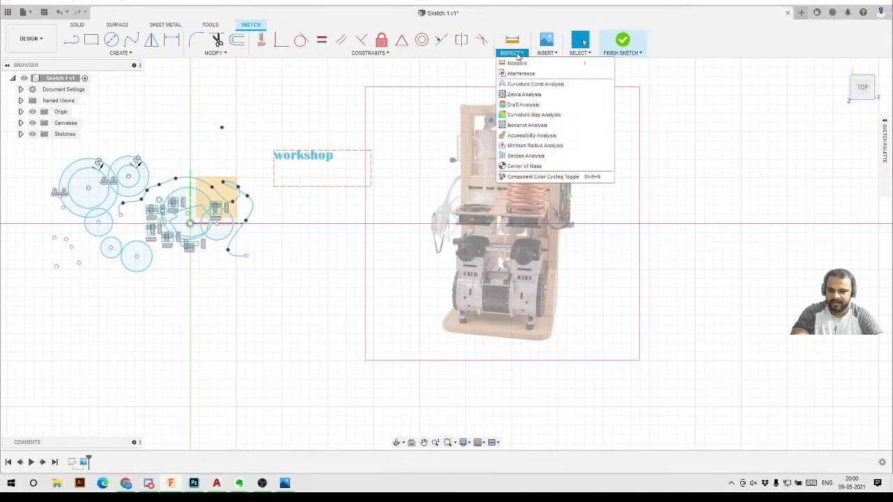
{"action": "left_click", "coordinate": [543, 54]}
{"action": "left_click", "coordinate": [543, 54]}
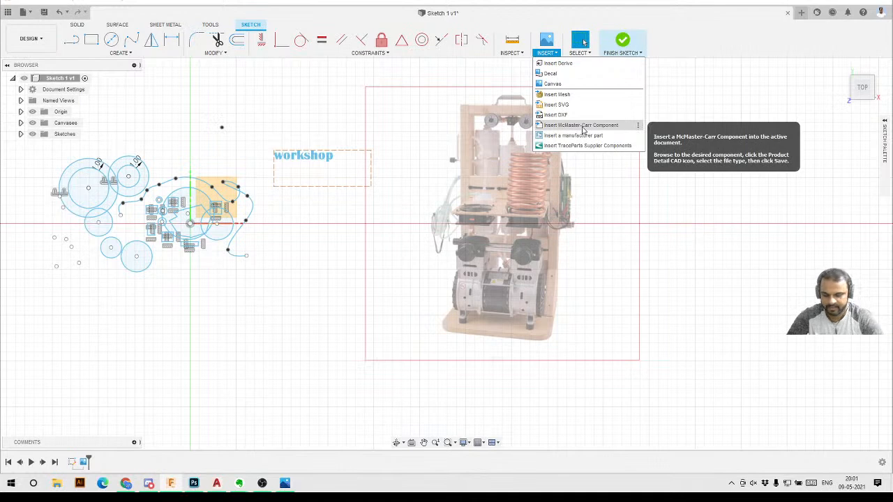
{"action": "key", "text": "Escape"}
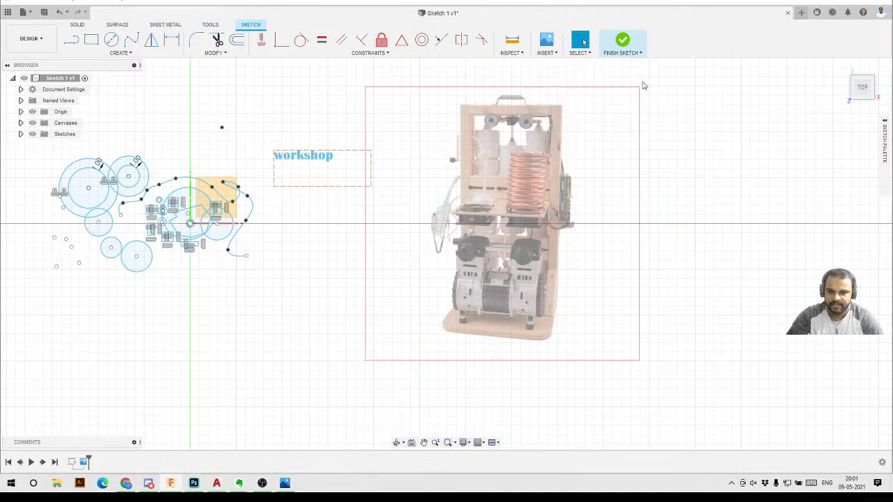
Activate Window Selection and try selection windows in both directions over the left-hand circles, clearing the selection
{"action": "left_click", "coordinate": [581, 53]}
{"action": "left_click", "coordinate": [582, 75]}
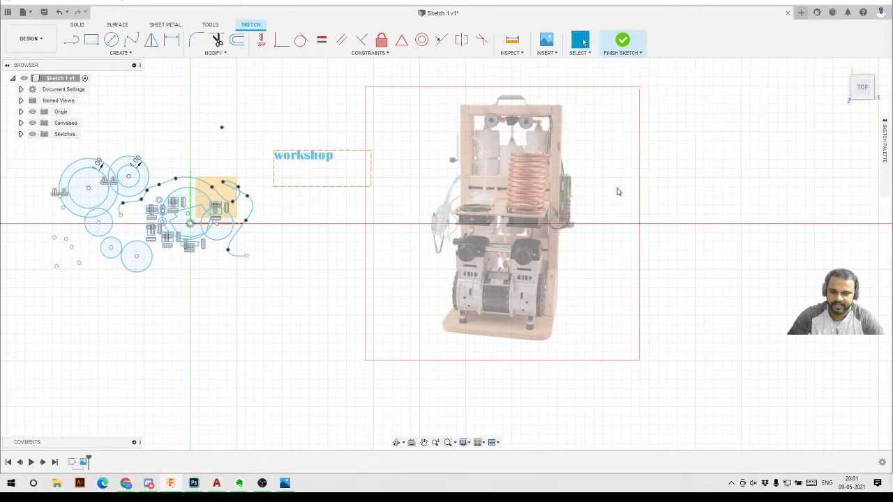
{"action": "scroll", "coordinate": [570, 181], "scroll_direction": "down", "scroll_amount": 2}
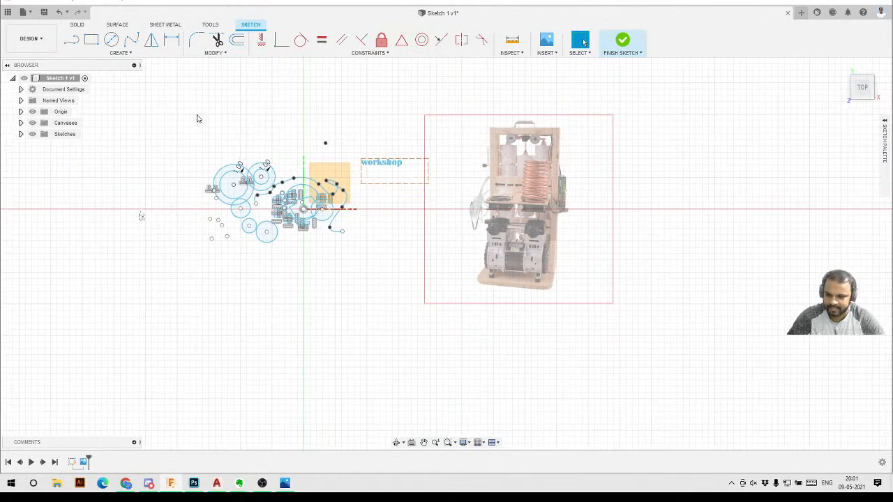
{"action": "mouse_move", "coordinate": [177, 124]}
{"action": "left_mouse_down"}
{"action": "mouse_move", "coordinate": [214, 168]}
{"action": "mouse_move", "coordinate": [402, 292]}
{"action": "mouse_move", "coordinate": [205, 132]}
{"action": "mouse_move", "coordinate": [273, 193]}
{"action": "mouse_move", "coordinate": [406, 277]}
{"action": "mouse_move", "coordinate": [216, 137]}
{"action": "mouse_move", "coordinate": [325, 210]}
{"action": "mouse_move", "coordinate": [377, 260]}
{"action": "mouse_move", "coordinate": [295, 204]}
{"action": "left_mouse_up"}
{"action": "mouse_move", "coordinate": [388, 118]}
{"action": "left_mouse_down"}
{"action": "mouse_move", "coordinate": [189, 273]}
{"action": "mouse_move", "coordinate": [215, 244]}
{"action": "mouse_move", "coordinate": [196, 277]}
{"action": "mouse_move", "coordinate": [227, 275]}
{"action": "mouse_move", "coordinate": [176, 302]}
{"action": "left_mouse_up"}
{"action": "scroll", "coordinate": [167, 220], "scroll_direction": "up", "scroll_amount": 4}
{"action": "left_click", "coordinate": [270, 128]}
{"action": "scroll", "coordinate": [393, 311], "scroll_direction": "down", "scroll_amount": 3}
{"action": "scroll", "coordinate": [343, 110], "scroll_direction": "up", "scroll_amount": 3}
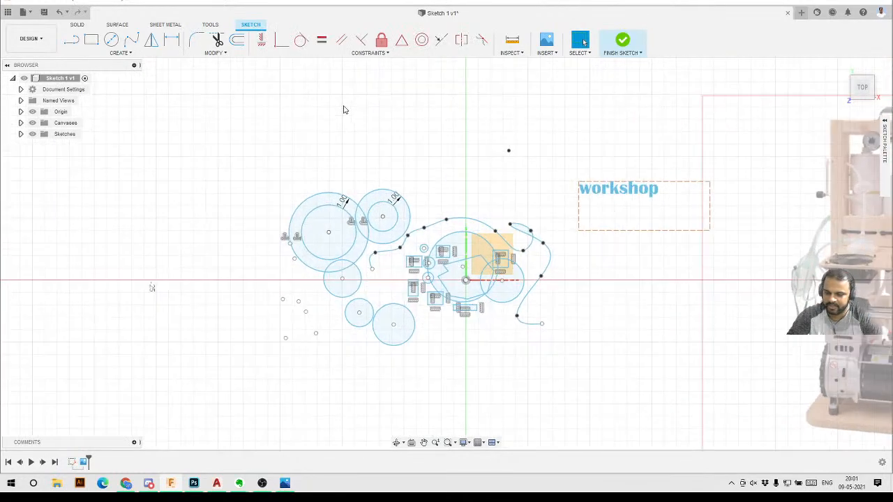
Compare a left-to-right and a right-to-left selection window over the two offset circle pairs
{"action": "left_click_drag", "start_coordinate": [233, 98], "coordinate": [391, 246]}
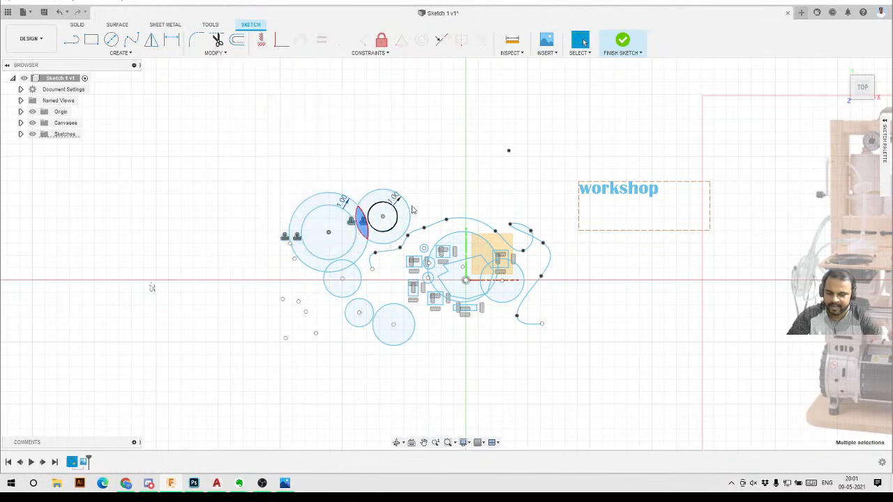
{"action": "left_click_drag", "start_coordinate": [450, 107], "coordinate": [257, 235]}
{"action": "left_click_drag", "start_coordinate": [373, 157], "coordinate": [312, 238]}
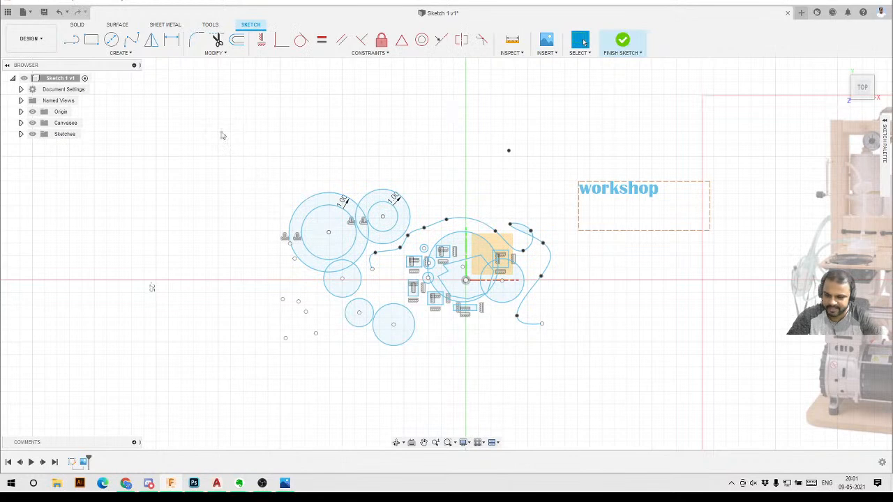
Window-select from left to right around the large circle pair, extending the window over the inner circle of the neighbouring pair
{"action": "left_click_drag", "start_coordinate": [220, 129], "coordinate": [363, 285]}
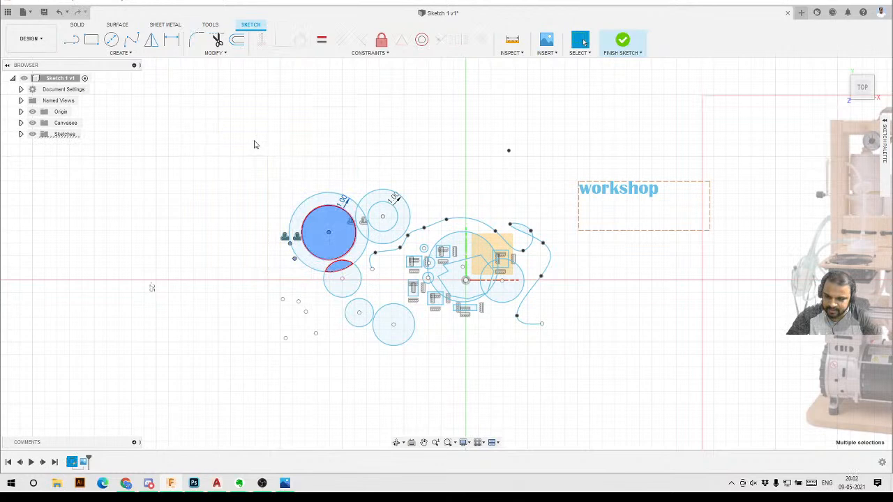
{"action": "left_click_drag", "start_coordinate": [251, 140], "coordinate": [370, 289]}
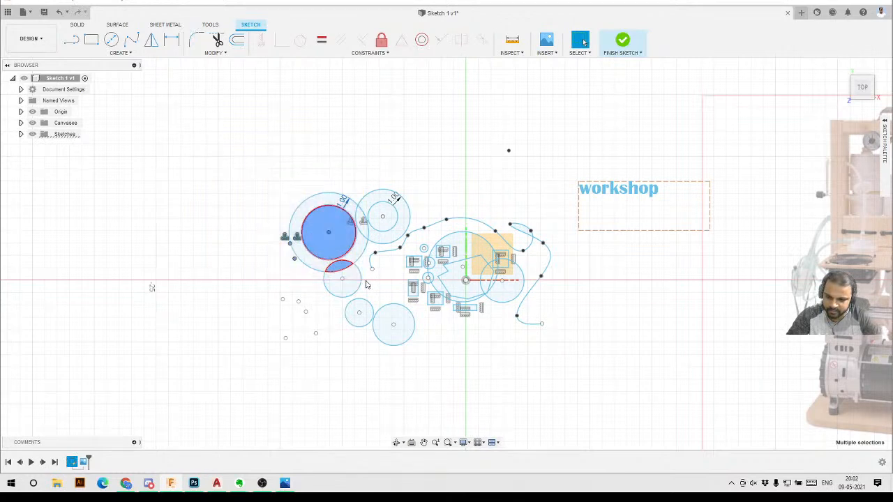
{"action": "left_click_drag", "start_coordinate": [235, 159], "coordinate": [360, 284]}
{"action": "left_click_drag", "start_coordinate": [259, 120], "coordinate": [400, 287]}
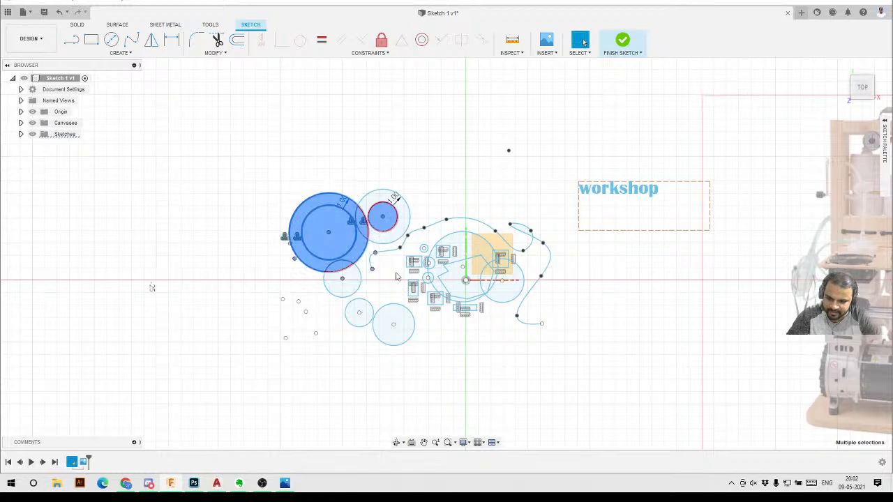
Crossing-select the offset circle pairs from right to left, and add the smaller circle below them to the selection
{"action": "left_click", "coordinate": [408, 184]}
{"action": "left_click_drag", "start_coordinate": [467, 126], "coordinate": [352, 241]}
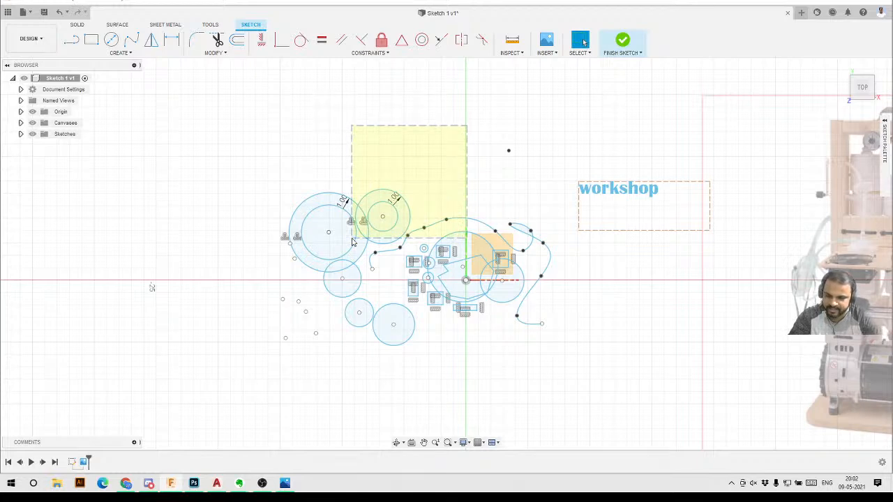
{"action": "left_click_drag", "start_coordinate": [353, 241], "coordinate": [352, 241]}
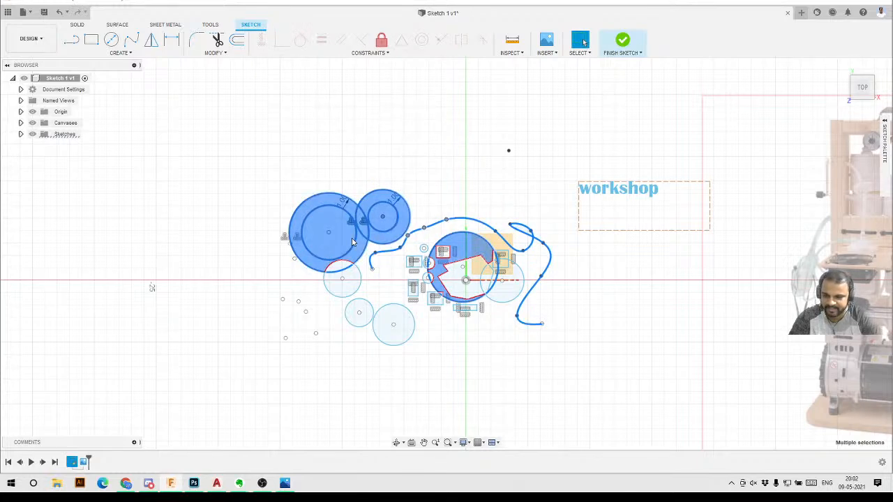
{"action": "left_click_drag", "start_coordinate": [429, 143], "coordinate": [347, 273], "text": "shift"}
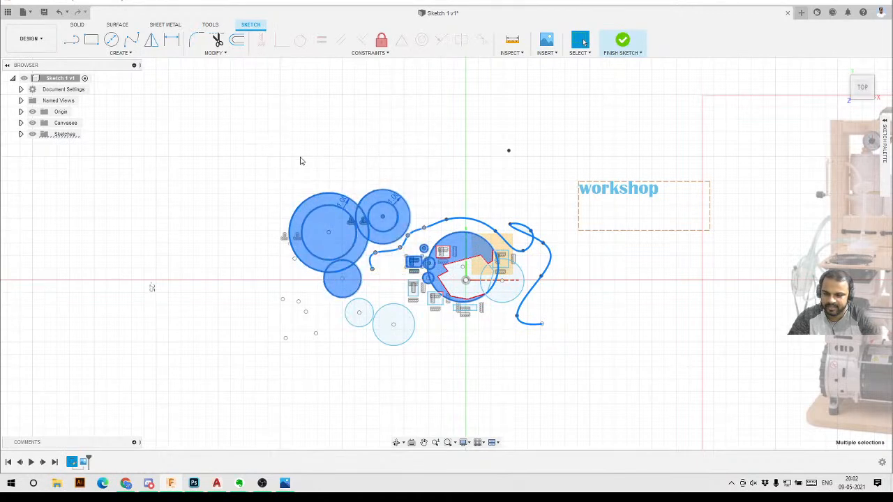
Window-select the large circle pair from left to right, then crossing-select the whole sketch including the text, clearing each selection
{"action": "left_click", "coordinate": [224, 145]}
{"action": "left_click_drag", "start_coordinate": [223, 145], "coordinate": [358, 285]}
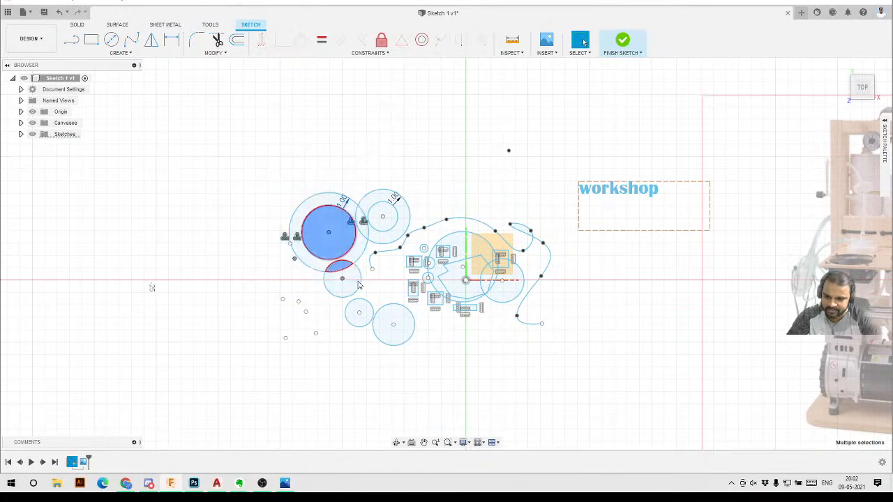
{"action": "left_click", "coordinate": [400, 167]}
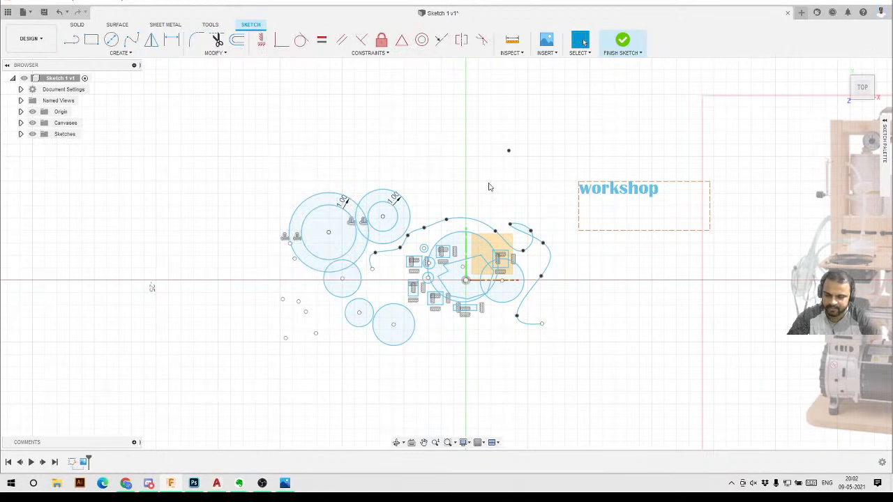
{"action": "mouse_move", "coordinate": [597, 121]}
{"action": "left_mouse_down"}
{"action": "mouse_move", "coordinate": [439, 279]}
{"action": "mouse_move", "coordinate": [300, 370]}
{"action": "mouse_move", "coordinate": [370, 352]}
{"action": "left_mouse_up"}
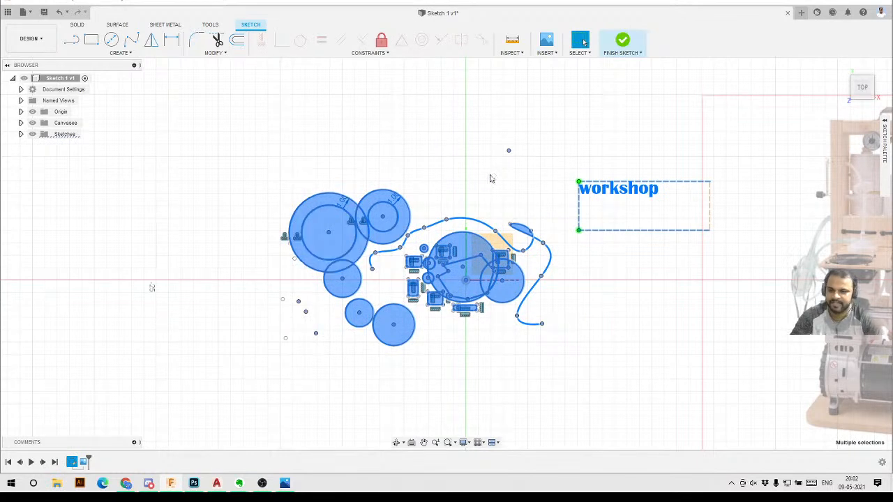
{"action": "key", "text": "Escape"}
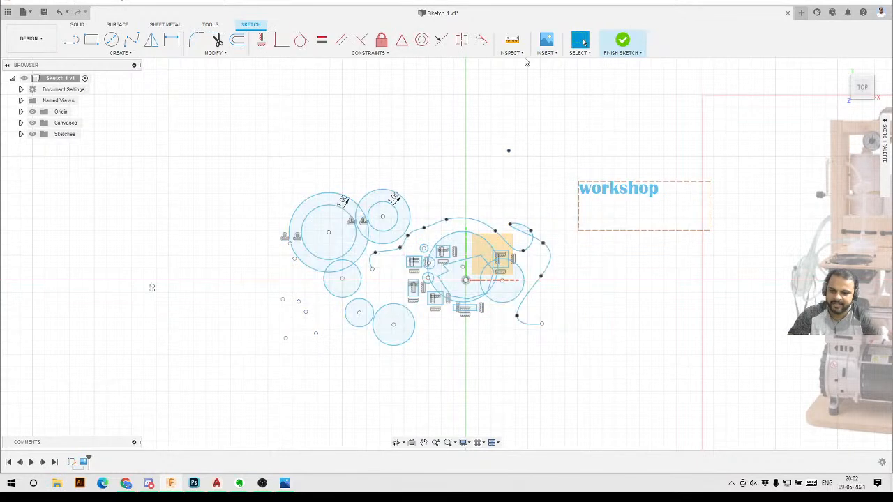
Switch to Freeform Selection and lasso groups of circles, ending with the two lower-left circles selected
{"action": "left_click", "coordinate": [583, 55]}
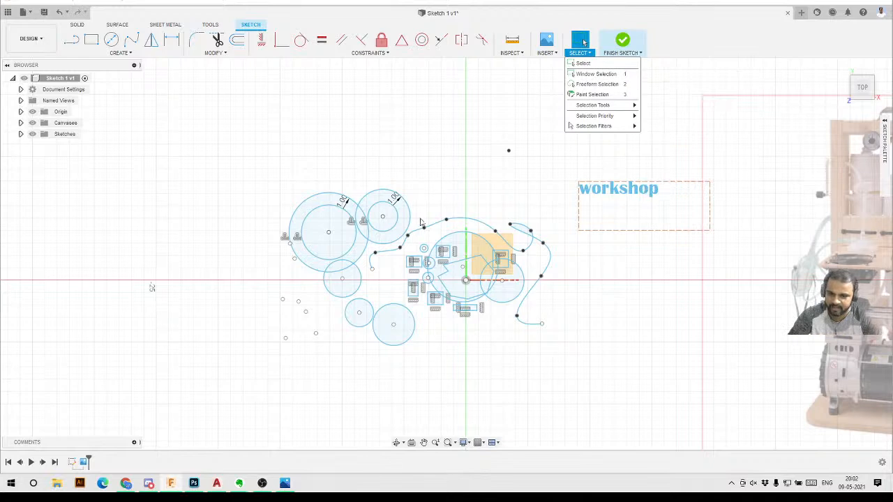
{"action": "left_click", "coordinate": [609, 85]}
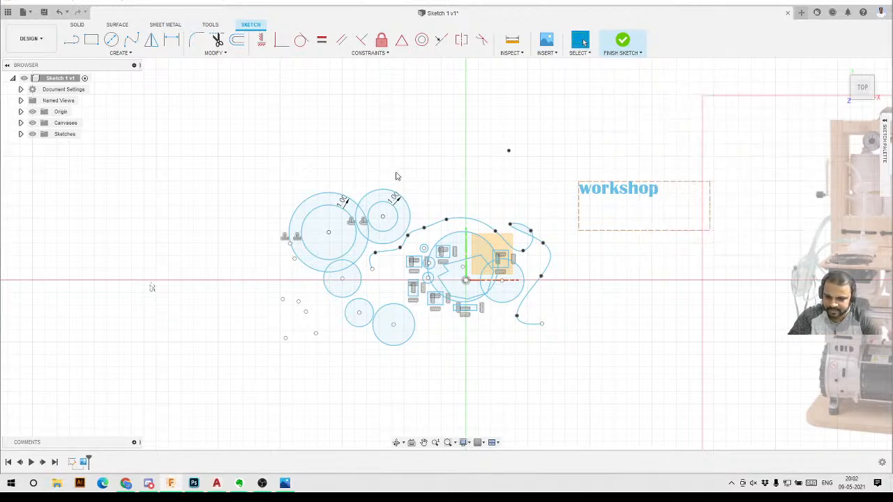
{"action": "mouse_move", "coordinate": [441, 171]}
{"action": "left_mouse_down"}
{"action": "mouse_move", "coordinate": [390, 175]}
{"action": "mouse_move", "coordinate": [331, 213]}
{"action": "mouse_move", "coordinate": [335, 250]}
{"action": "mouse_move", "coordinate": [377, 284]}
{"action": "mouse_move", "coordinate": [425, 209]}
{"action": "mouse_move", "coordinate": [422, 187]}
{"action": "mouse_move", "coordinate": [376, 178]}
{"action": "left_mouse_up"}
{"action": "mouse_move", "coordinate": [505, 194]}
{"action": "left_mouse_down"}
{"action": "mouse_move", "coordinate": [470, 274]}
{"action": "mouse_move", "coordinate": [584, 255]}
{"action": "mouse_move", "coordinate": [510, 210]}
{"action": "mouse_move", "coordinate": [488, 311]}
{"action": "mouse_move", "coordinate": [542, 231]}
{"action": "mouse_move", "coordinate": [525, 205]}
{"action": "left_mouse_up"}
{"action": "mouse_move", "coordinate": [408, 159]}
{"action": "left_mouse_down"}
{"action": "mouse_move", "coordinate": [337, 218]}
{"action": "mouse_move", "coordinate": [386, 178]}
{"action": "left_mouse_up"}
{"action": "mouse_move", "coordinate": [459, 382]}
{"action": "left_mouse_down"}
{"action": "mouse_move", "coordinate": [328, 331]}
{"action": "mouse_move", "coordinate": [417, 347]}
{"action": "mouse_move", "coordinate": [452, 375]}
{"action": "left_mouse_up"}
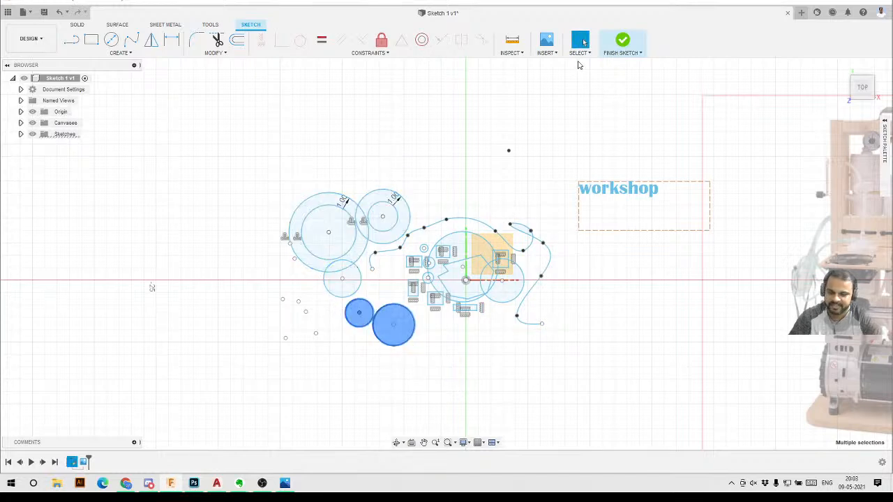
Return to Window Selection, compare left-to-right and right-to-left windows over the sketch geometry, and clear the selection
{"action": "left_click", "coordinate": [579, 53]}
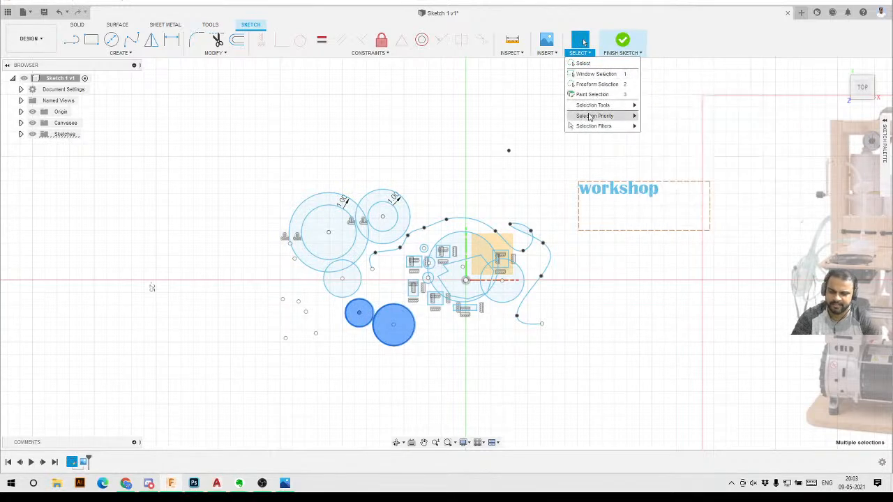
{"action": "mouse_move", "coordinate": [590, 117]}
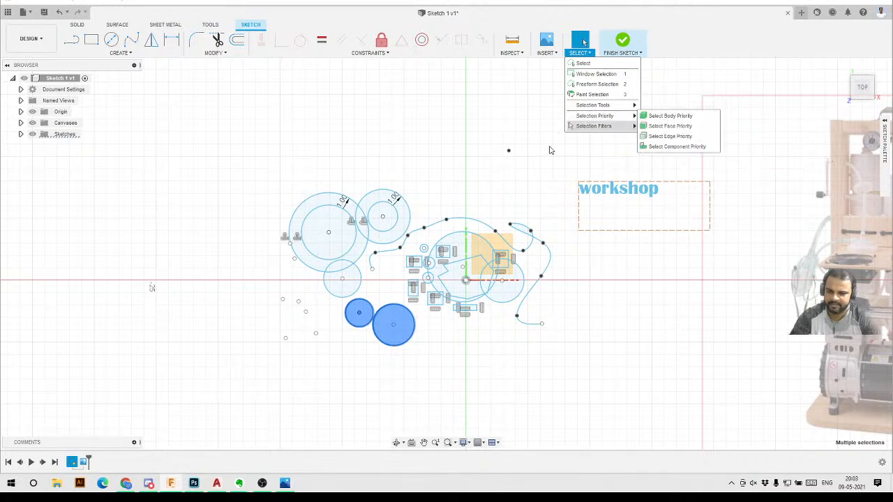
{"action": "left_click", "coordinate": [588, 75]}
{"action": "left_click", "coordinate": [423, 169]}
{"action": "left_click_drag", "start_coordinate": [319, 132], "coordinate": [502, 280]}
{"action": "left_click_drag", "start_coordinate": [509, 115], "coordinate": [326, 281]}
{"action": "left_click", "coordinate": [366, 249]}
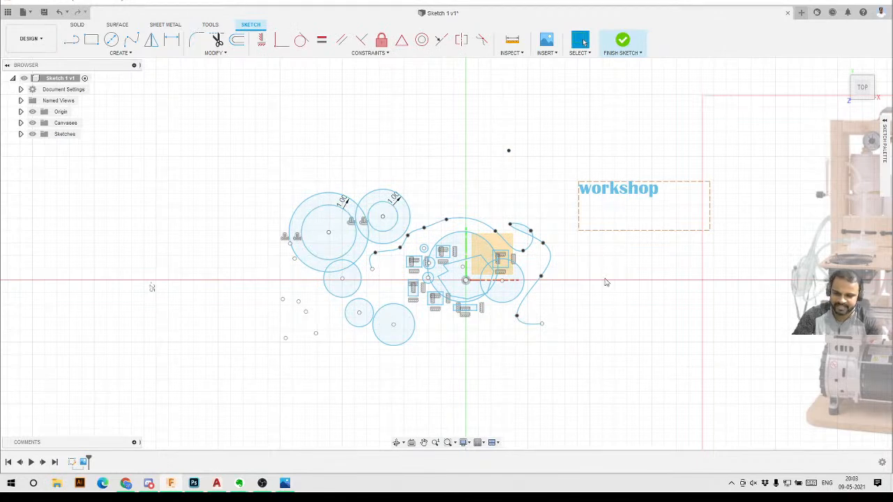
Finish the sketch, inspect it and the canvas in 3D, and roll the timeline back to before the first sketch
{"action": "left_click", "coordinate": [623, 43]}
{"action": "scroll", "coordinate": [454, 194], "scroll_direction": "down", "scroll_amount": 4}
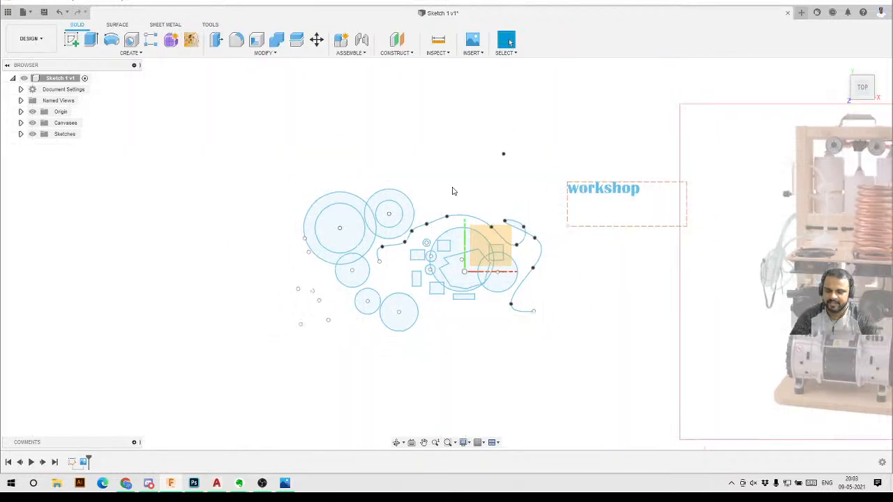
{"action": "scroll", "coordinate": [455, 199], "scroll_direction": "up", "scroll_amount": 2}
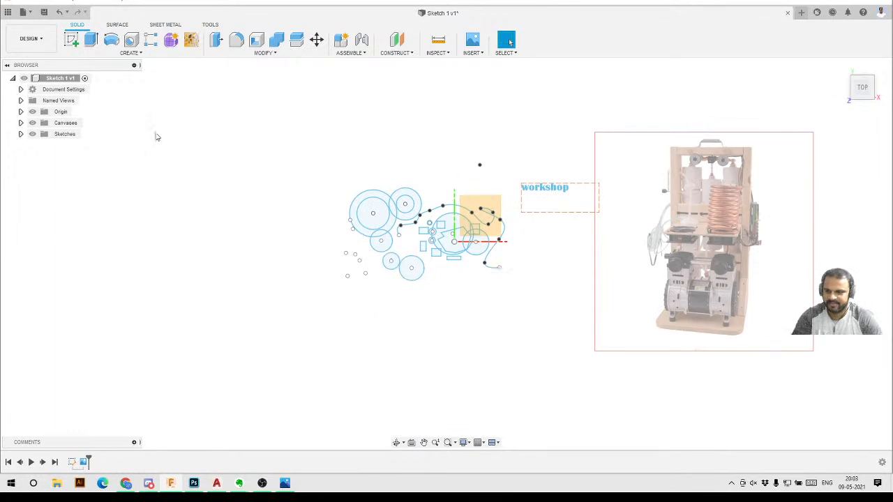
{"action": "mouse_move", "coordinate": [499, 321]}
{"action": "middle_mouse_down", "text": "shift"}
{"action": "mouse_move", "coordinate": [474, 275]}
{"action": "mouse_move", "coordinate": [560, 238]}
{"action": "mouse_move", "coordinate": [492, 280]}
{"action": "mouse_move", "coordinate": [428, 295]}
{"action": "mouse_move", "coordinate": [451, 199]}
{"action": "mouse_move", "coordinate": [460, 245]}
{"action": "mouse_move", "coordinate": [509, 279]}
{"action": "mouse_move", "coordinate": [495, 225]}
{"action": "mouse_move", "coordinate": [534, 235]}
{"action": "mouse_move", "coordinate": [521, 261]}
{"action": "mouse_move", "coordinate": [431, 253]}
{"action": "middle_mouse_up", "text": "shift"}
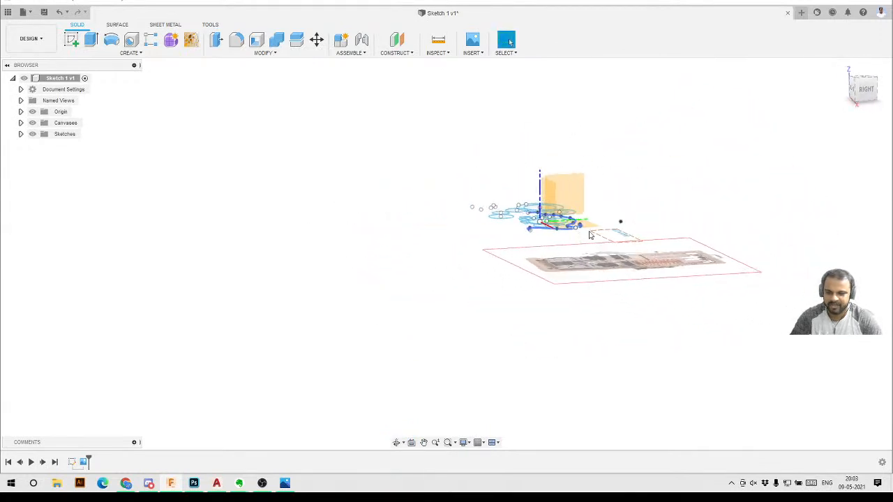
{"action": "middle_click_drag", "start_coordinate": [579, 230], "coordinate": [534, 286], "text": "shift"}
{"action": "scroll", "coordinate": [474, 199], "scroll_direction": "down", "scroll_amount": 5}
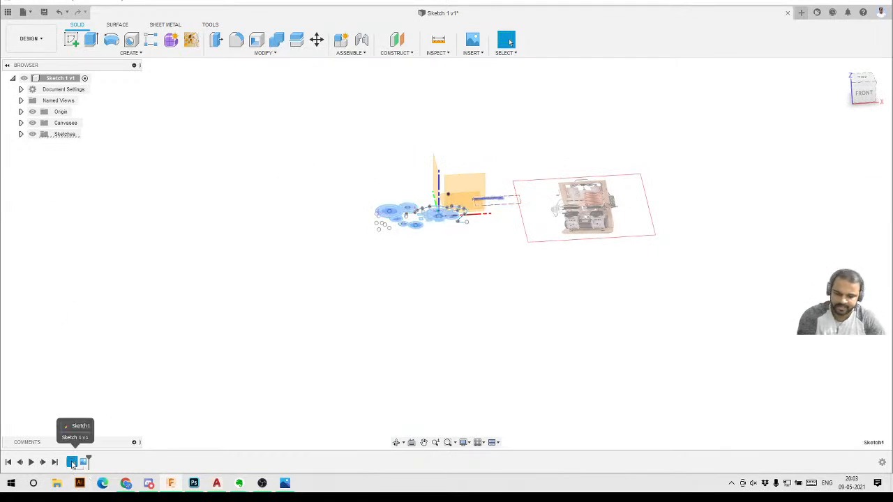
{"action": "left_click_drag", "start_coordinate": [87, 462], "coordinate": [65, 462]}
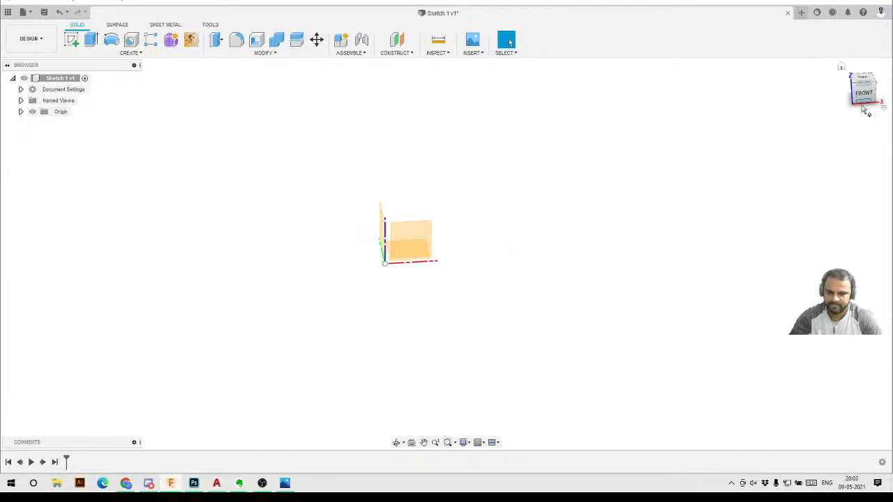
Orient the view to the isometric corner between the top, right and back faces
{"action": "left_click", "coordinate": [886, 109]}
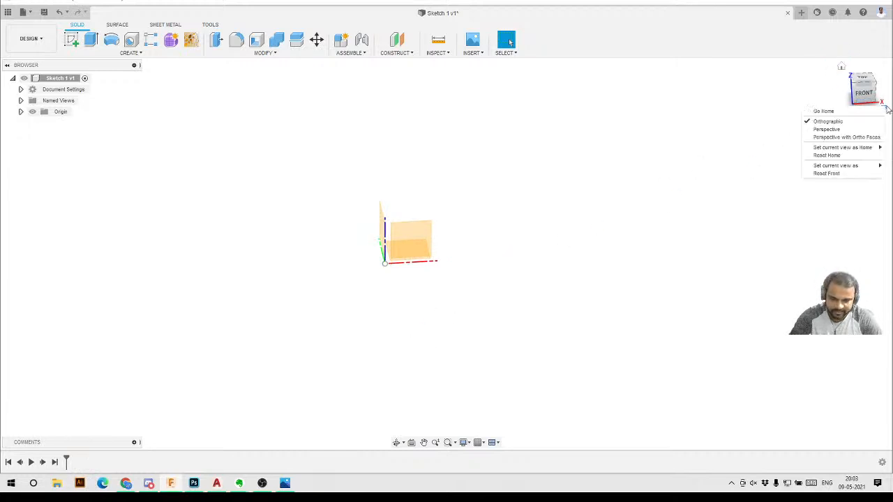
{"action": "left_click", "coordinate": [886, 109]}
{"action": "left_click", "coordinate": [857, 85]}
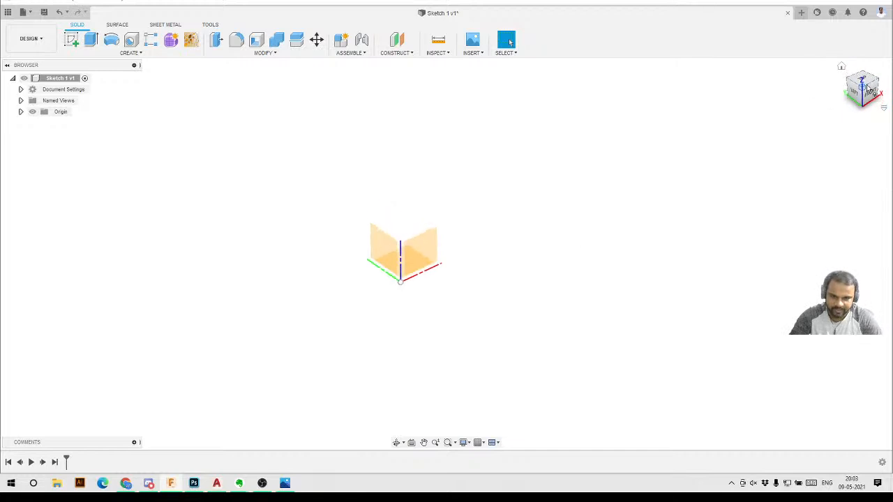
{"action": "left_click", "coordinate": [879, 80]}
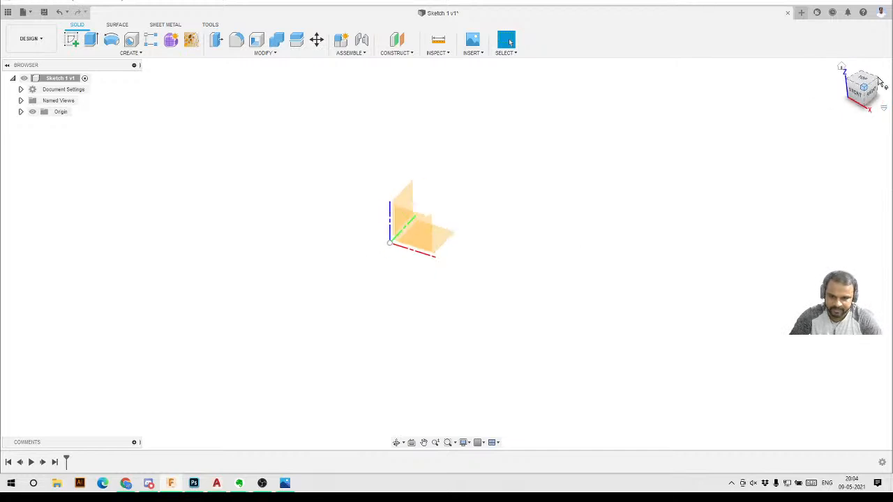
{"action": "left_click", "coordinate": [872, 75]}
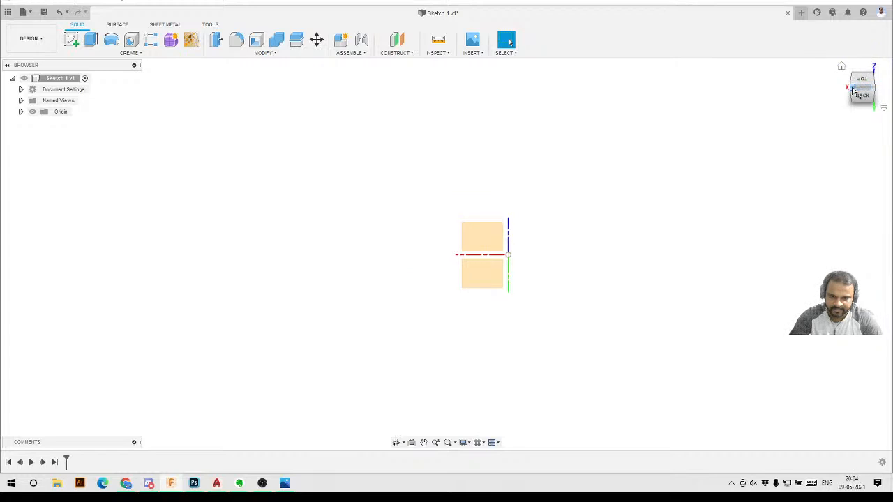
{"action": "left_click", "coordinate": [851, 83]}
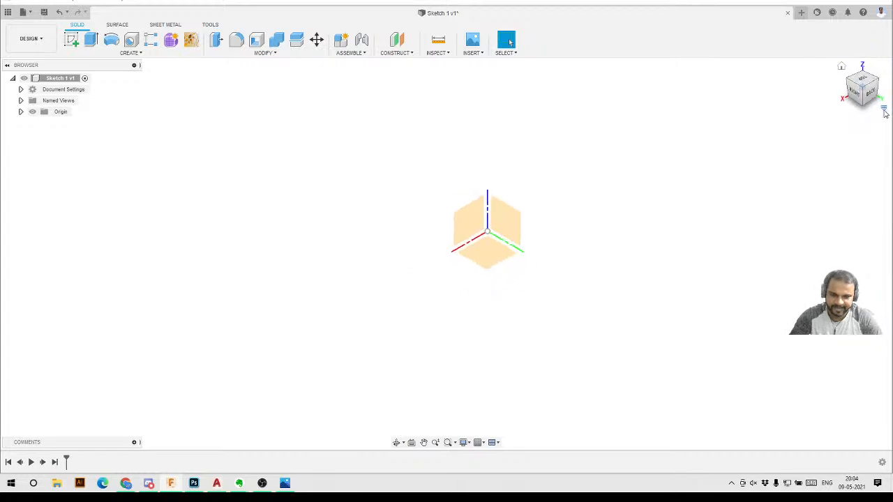
Set the current isometric view as Home with Fixed Distance, and repeat it with Fit to View
{"action": "left_click", "coordinate": [883, 109]}
{"action": "mouse_move", "coordinate": [858, 150]}
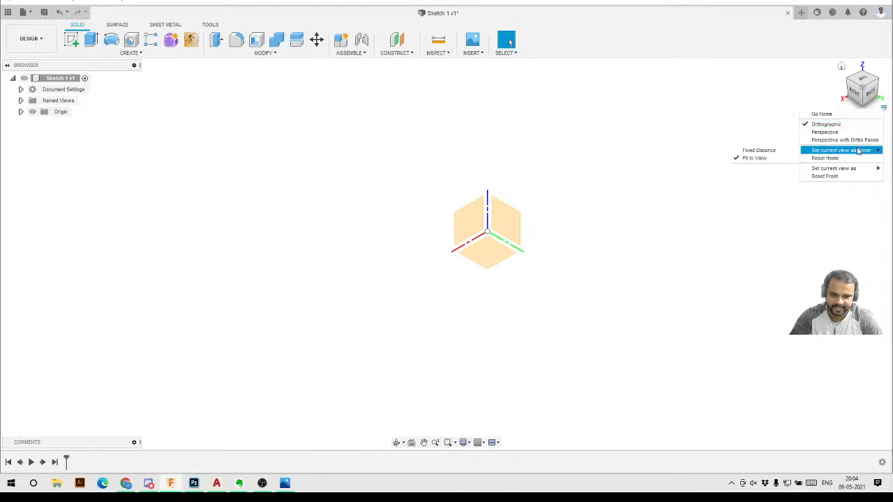
{"action": "left_click", "coordinate": [779, 151]}
{"action": "left_click", "coordinate": [883, 110]}
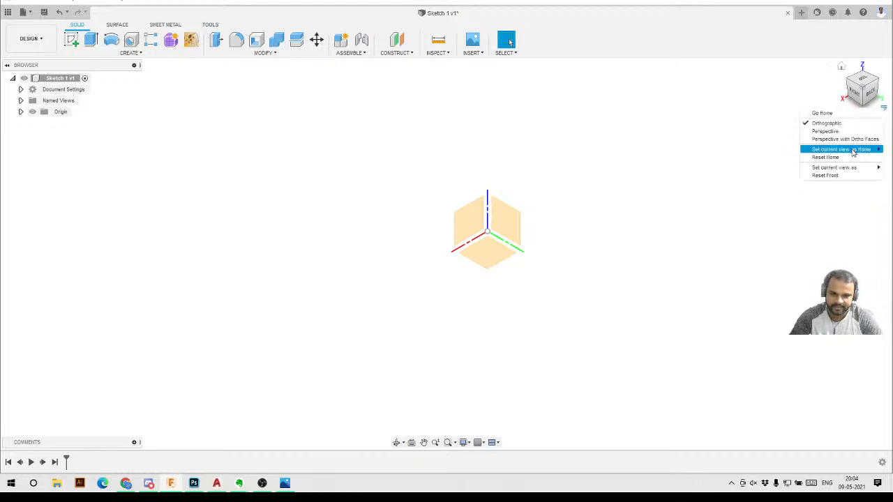
{"action": "mouse_move", "coordinate": [852, 152]}
{"action": "left_click", "coordinate": [765, 160]}
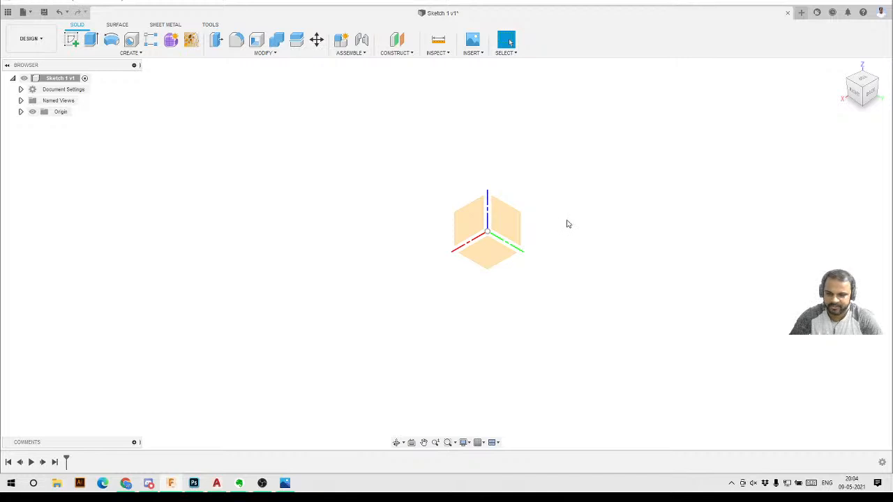
{"action": "scroll", "coordinate": [582, 223], "scroll_direction": "up", "scroll_amount": 3}
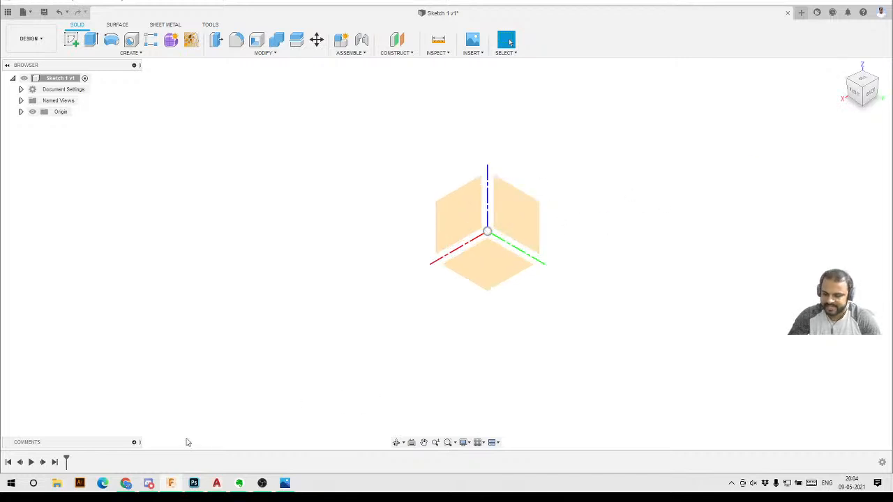
Check the dimensioned assignment drawing in the photo viewer and try to start a new sketch on the horizontal origin plane
{"action": "left_click", "coordinate": [285, 483]}
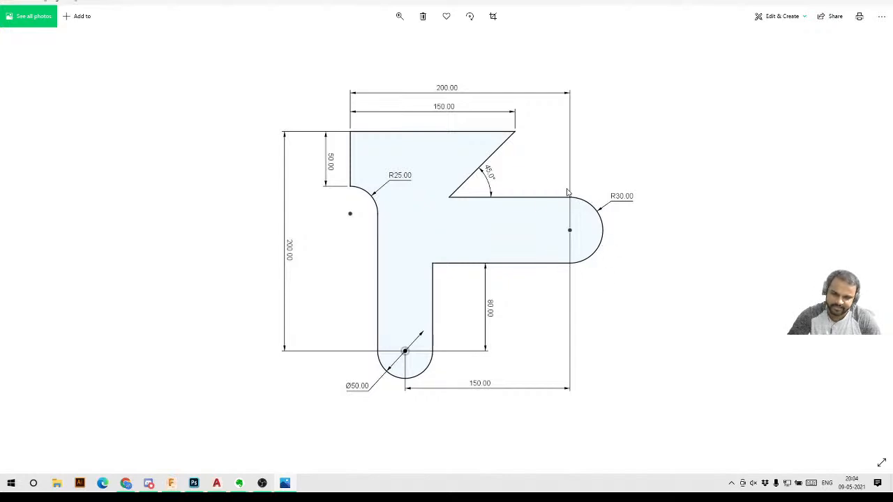
{"action": "left_click", "coordinate": [834, 2]}
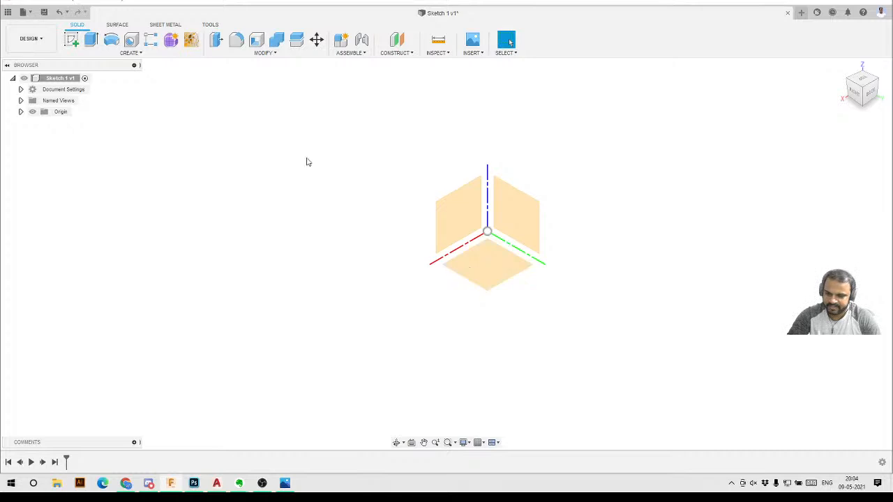
{"action": "left_click", "coordinate": [73, 42]}
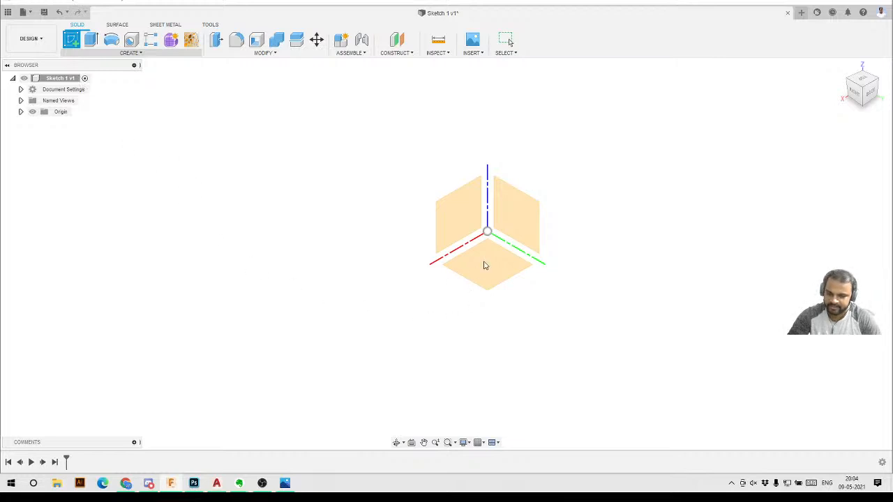
{"action": "left_click", "coordinate": [485, 265]}
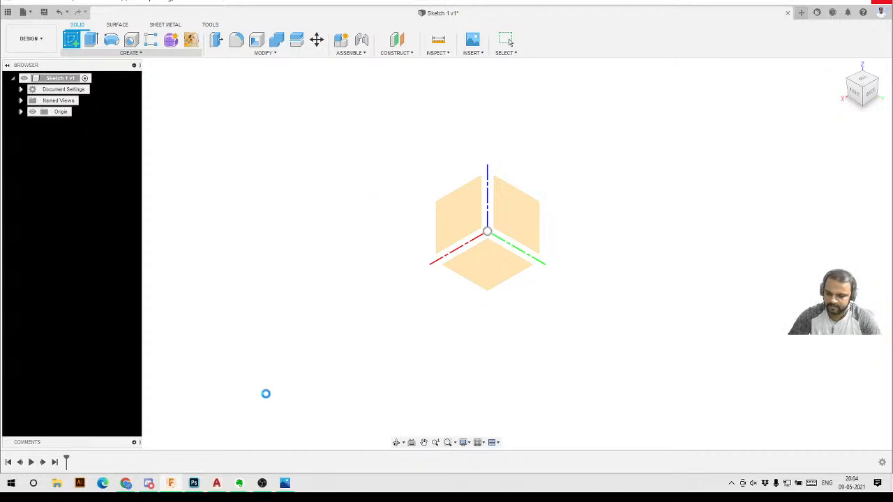
{"action": "left_click", "coordinate": [176, 489]}
{"action": "left_click", "coordinate": [176, 490]}
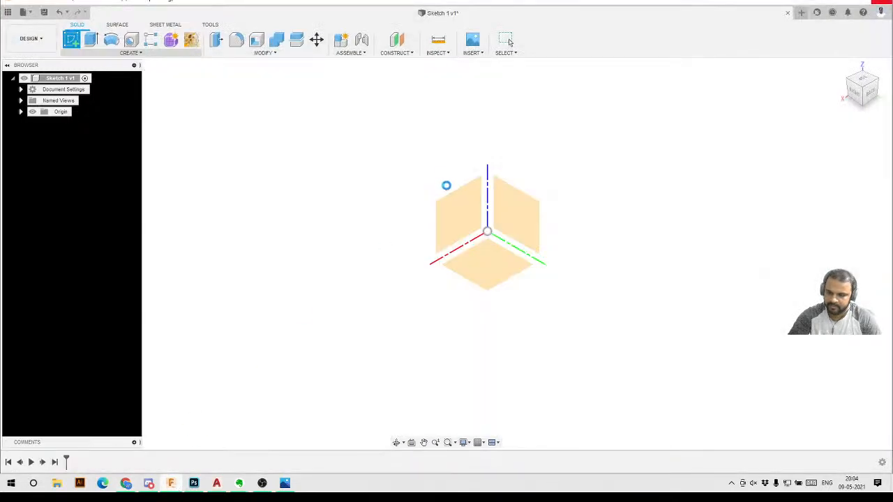
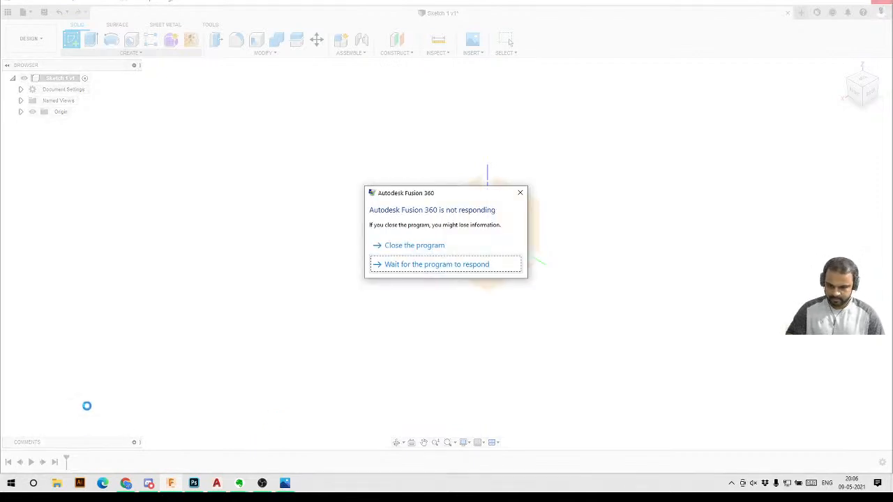
Force the unresponsive Fusion 360 to close, select its process in Task Manager, and close Task Manager
{"action": "left_click", "coordinate": [421, 245]}
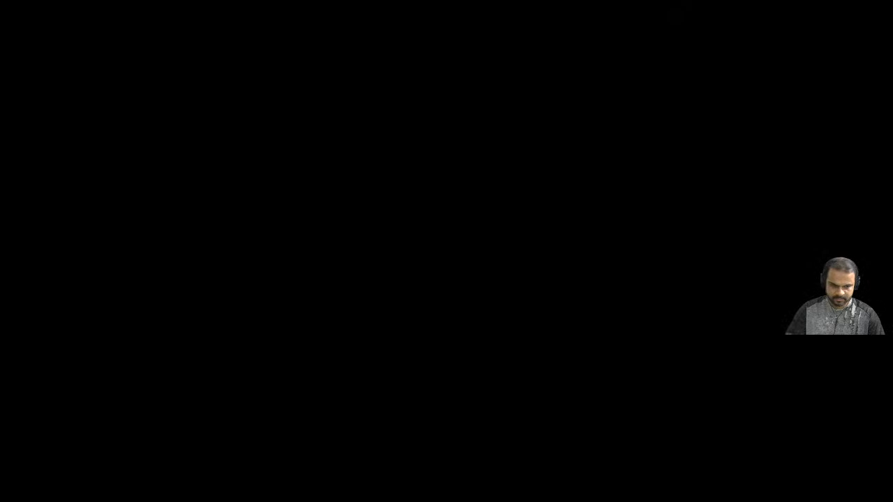
{"action": "left_click", "coordinate": [441, 259]}
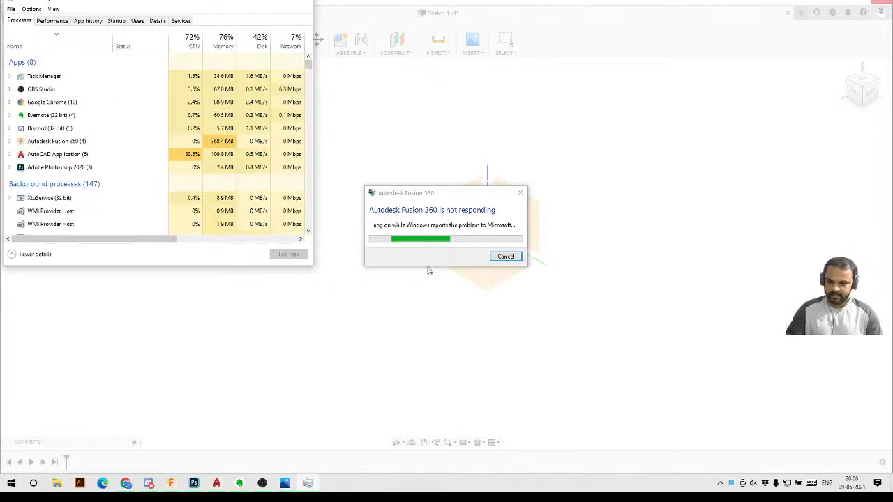
{"action": "left_click", "coordinate": [55, 144]}
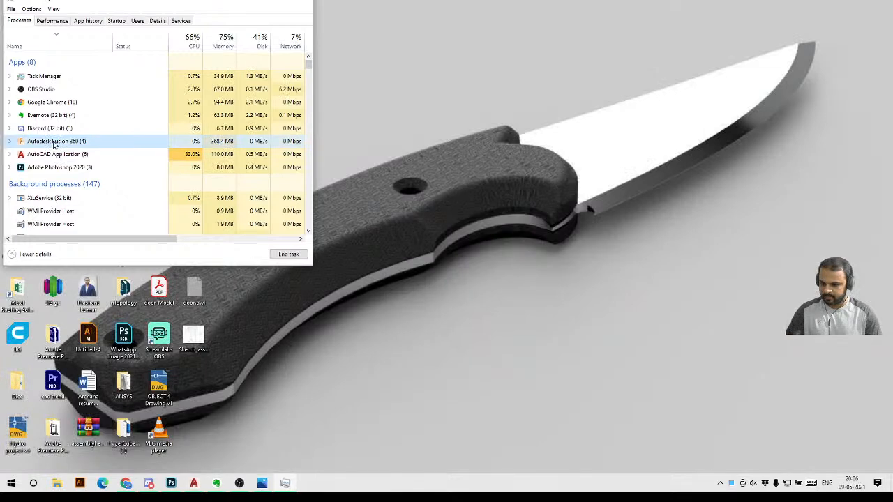
{"action": "left_click", "coordinate": [300, 2]}
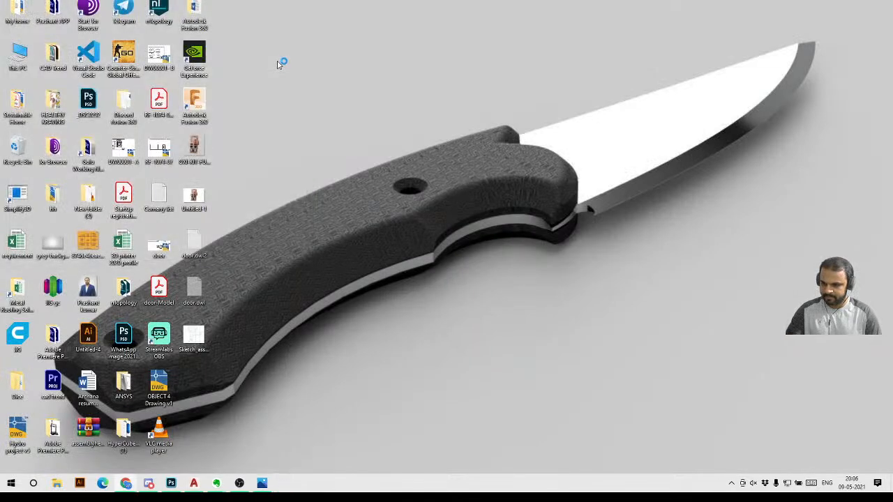
Relaunch Autodesk Fusion 360 from its desktop shortcut
{"action": "double_click", "coordinate": [197, 106]}
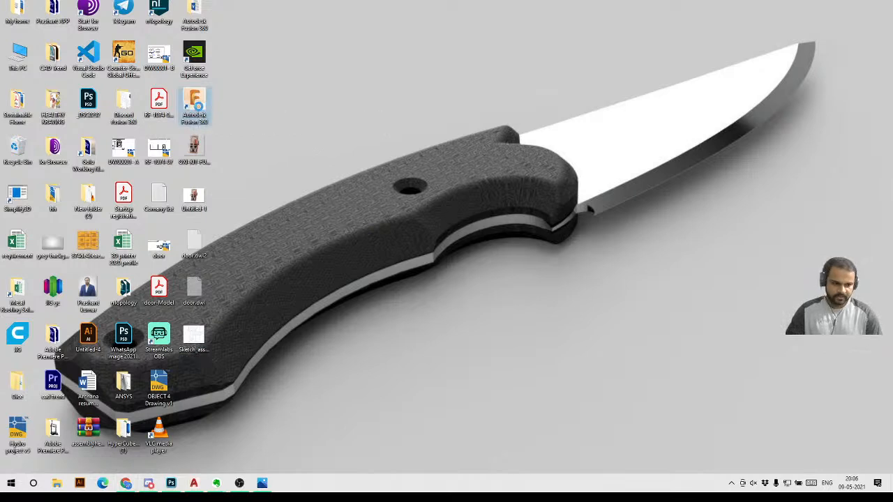
{"action": "right_click", "coordinate": [198, 107]}
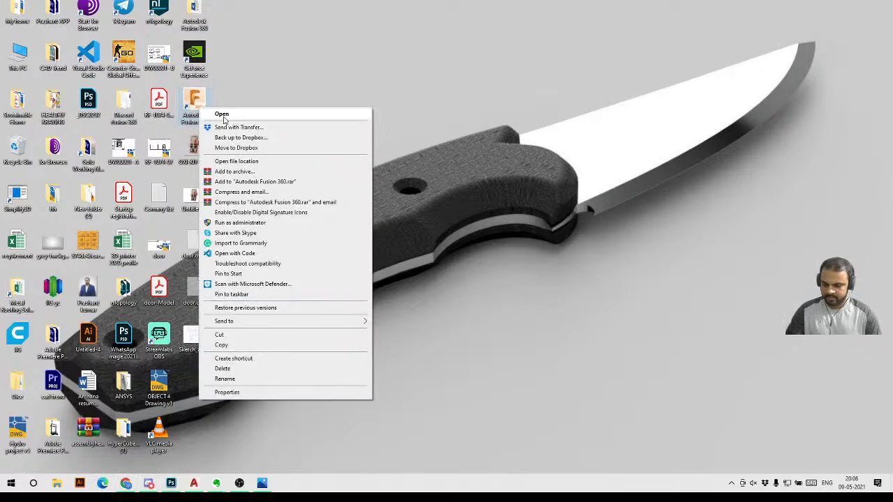
{"action": "left_click", "coordinate": [288, 86]}
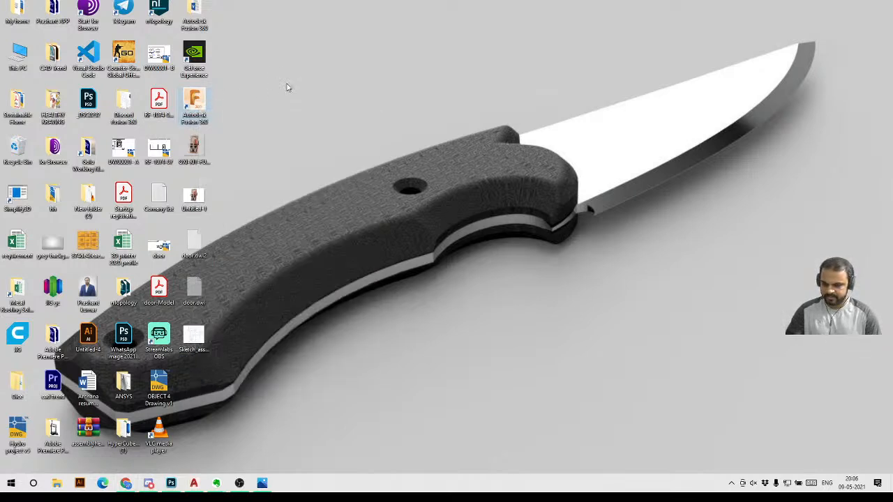
{"action": "double_click", "coordinate": [202, 99]}
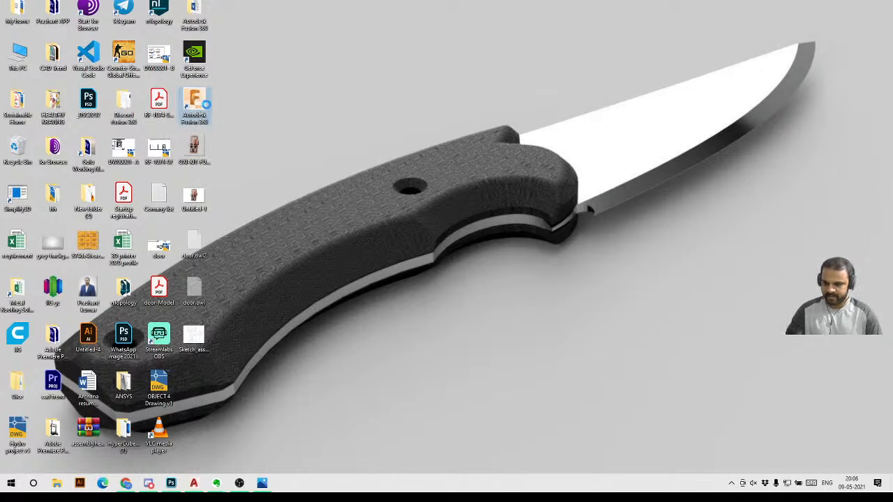
{"action": "right_click", "coordinate": [198, 104]}
{"action": "left_click", "coordinate": [211, 111]}
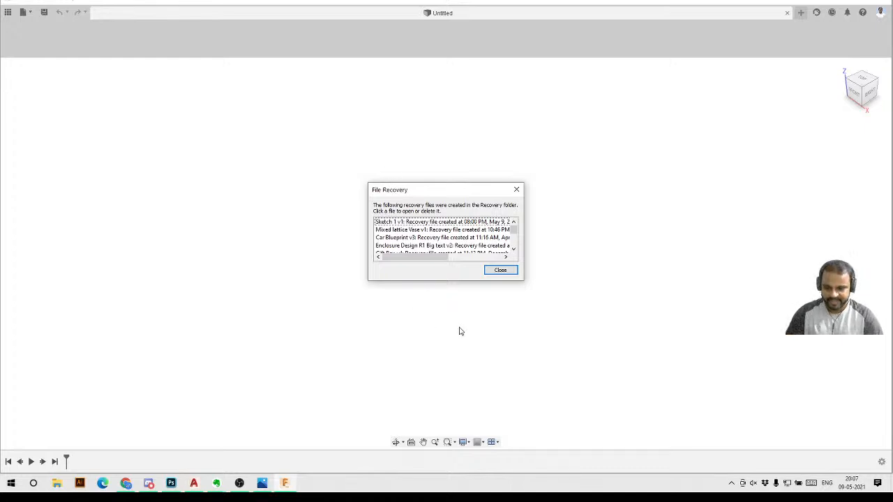
Dismiss the File Recovery list without opening any of its files
{"action": "left_click", "coordinate": [500, 271]}
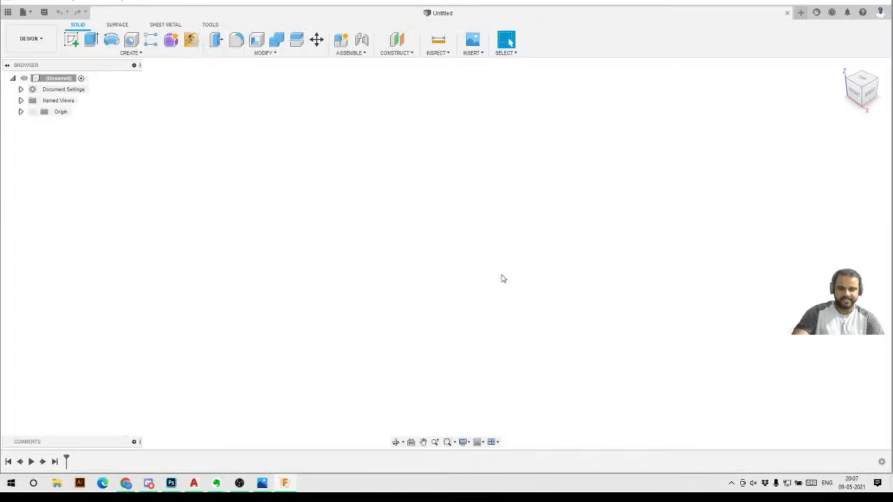
Switch to Discord and look through the notes-resources, fusion360-assignment, solutions and discussion channels of the Fusion 360 CAD server
{"action": "left_click", "coordinate": [147, 484]}
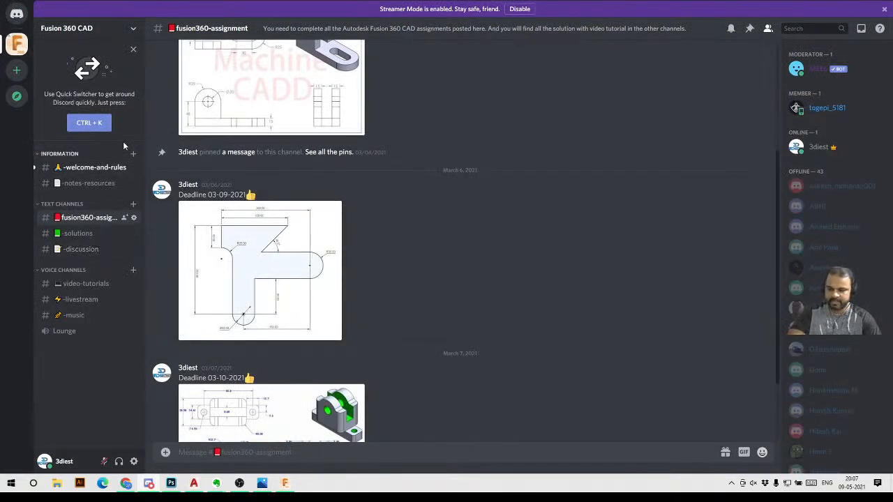
{"action": "left_click", "coordinate": [89, 184]}
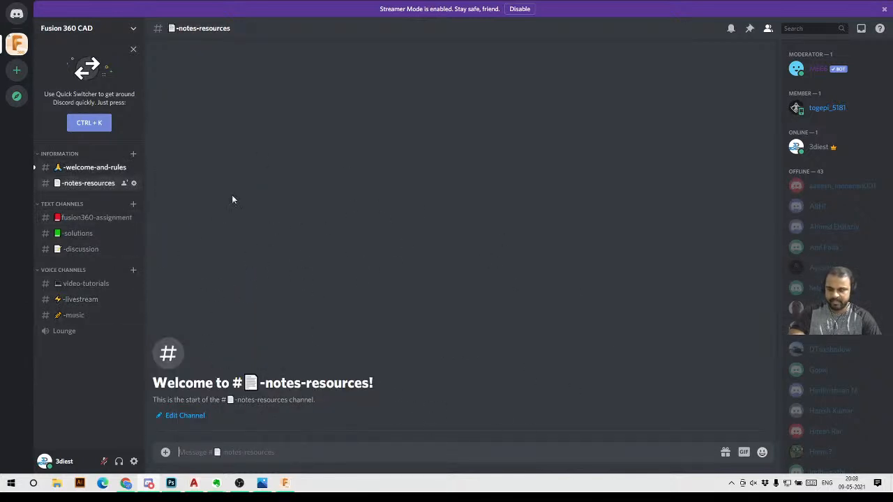
{"action": "left_click", "coordinate": [90, 219]}
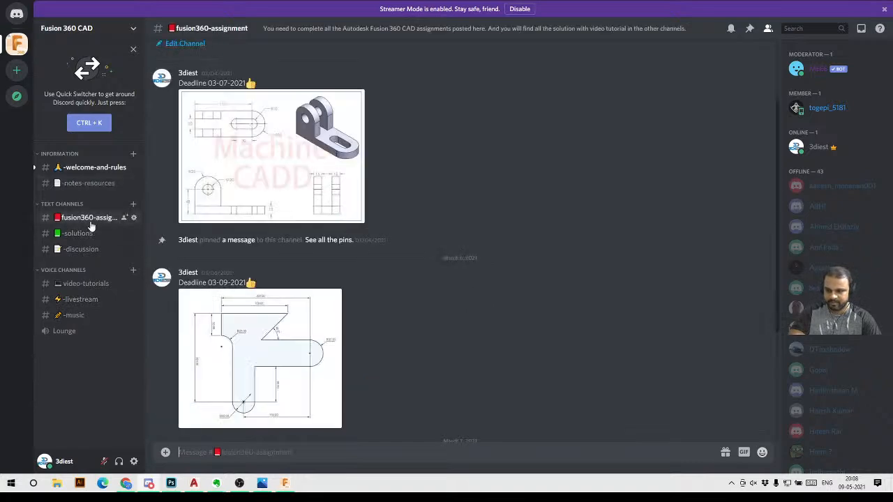
{"action": "scroll", "coordinate": [417, 141], "scroll_direction": "down", "scroll_amount": 4}
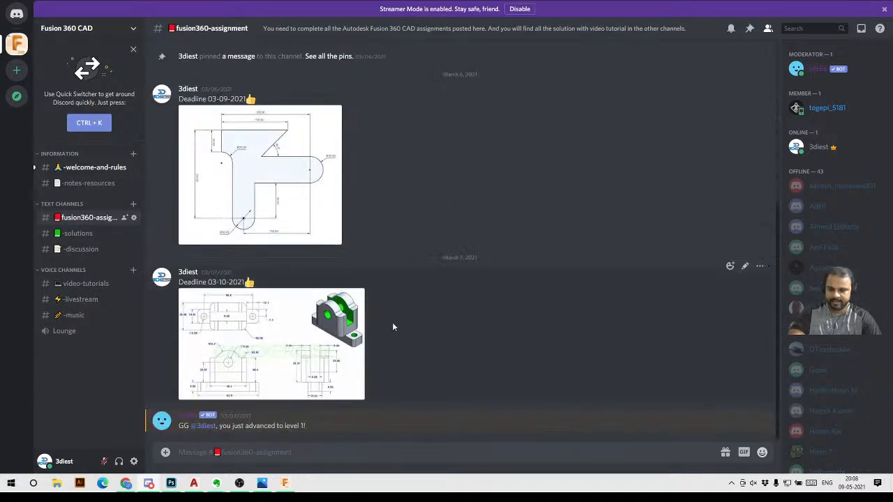
{"action": "scroll", "coordinate": [392, 324], "scroll_direction": "up", "scroll_amount": 5}
{"action": "scroll", "coordinate": [385, 292], "scroll_direction": "down", "scroll_amount": 4}
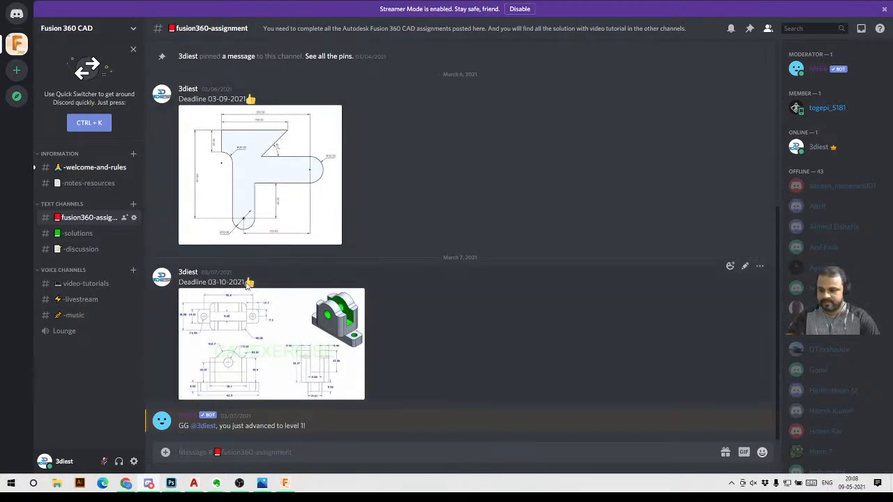
{"action": "left_click", "coordinate": [94, 241]}
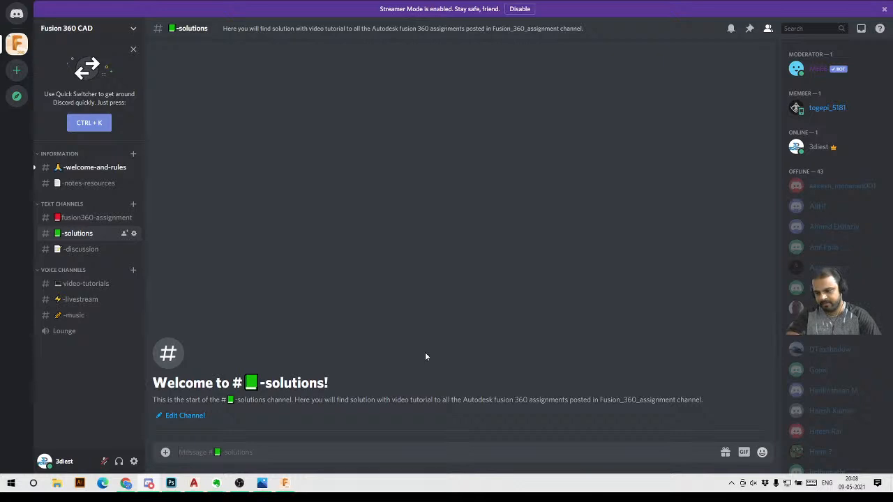
{"action": "left_click", "coordinate": [78, 255]}
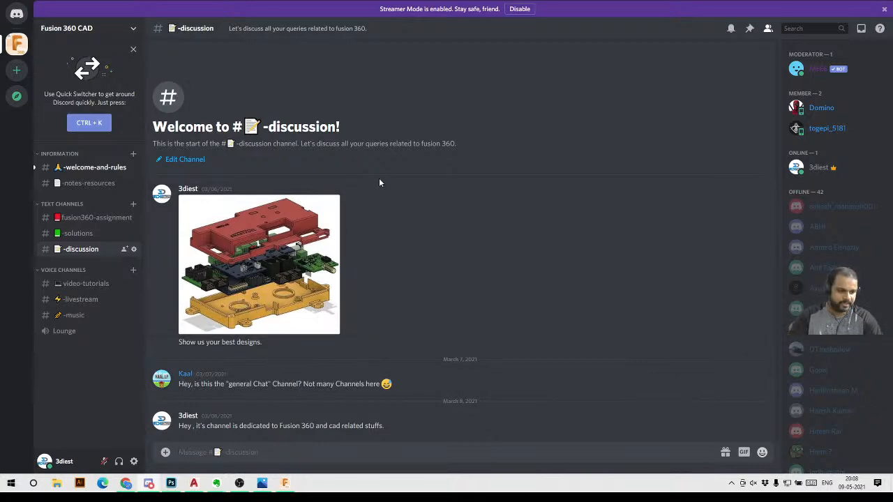
Switch back to Fusion 360 and open Sketch 1 from the 2nd folder of the Fusion 360 workshop project, declining its recovery file
{"action": "key", "text": "alt+Tab"}
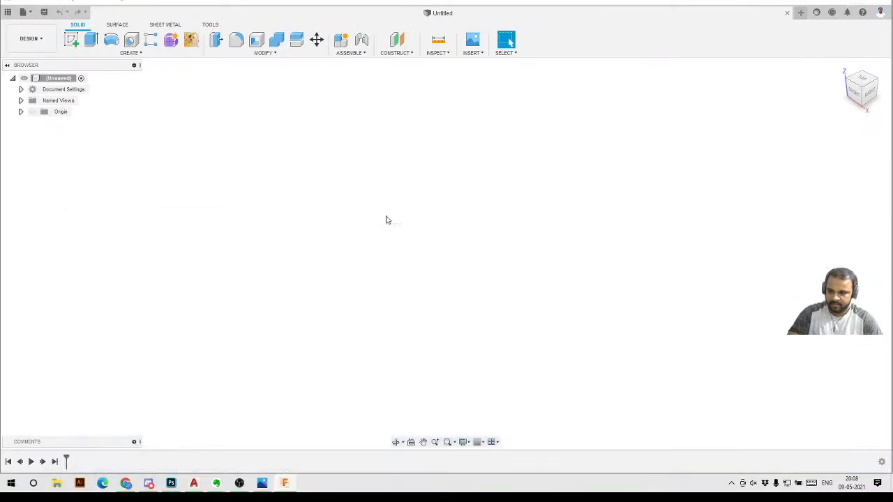
{"action": "left_click", "coordinate": [8, 12]}
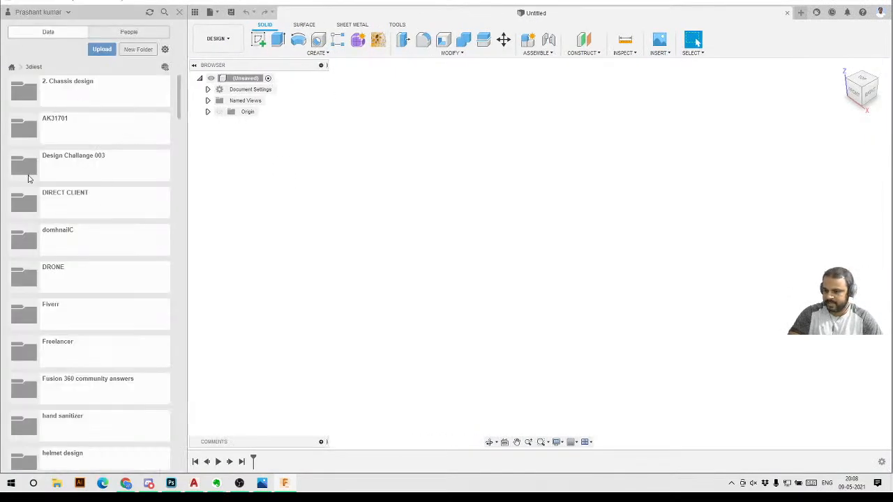
{"action": "left_click", "coordinate": [11, 66]}
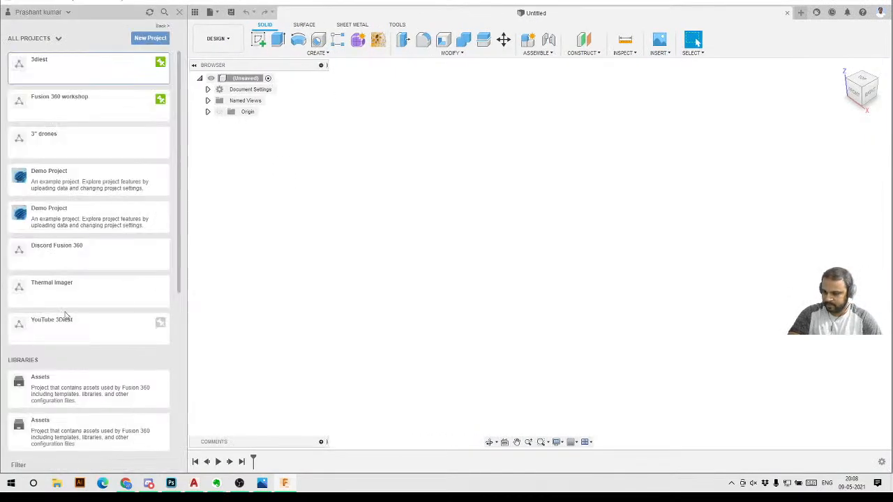
{"action": "left_click", "coordinate": [90, 111]}
{"action": "left_click", "coordinate": [74, 127]}
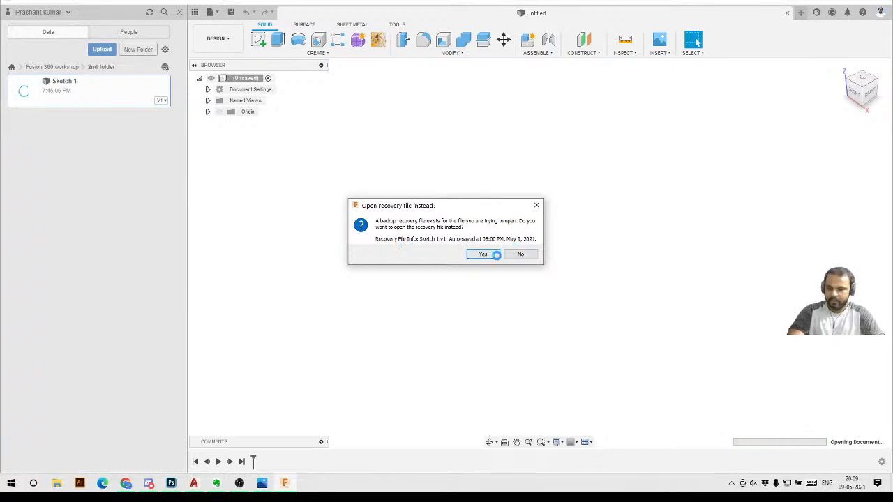
{"action": "left_click", "coordinate": [525, 255]}
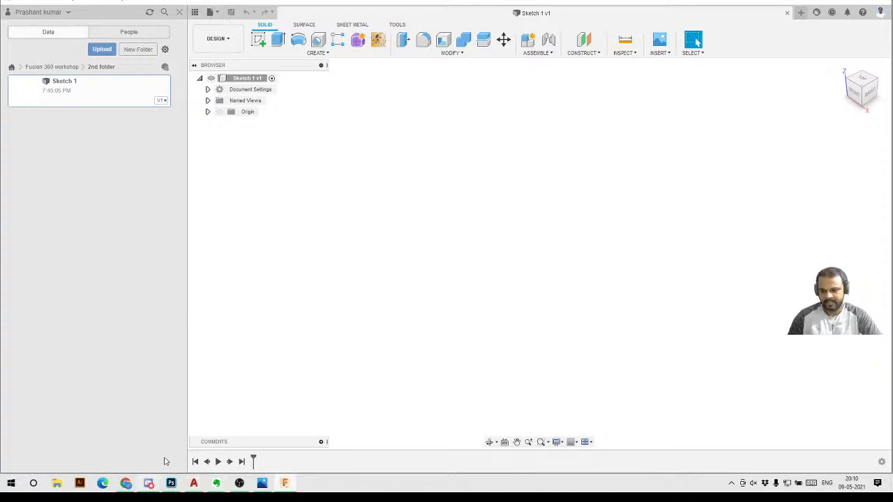
Review the assignments in Discord's fusion360-assignment channel and the dimensioned drawing Sketch_assignment_2.JPG in the photo viewer, ending back in Fusion 360
{"action": "left_click", "coordinate": [149, 481]}
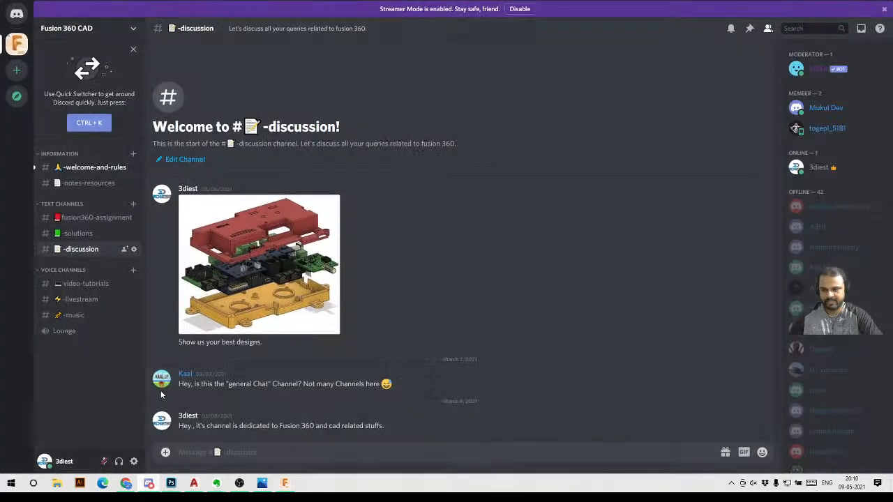
{"action": "left_click", "coordinate": [91, 221]}
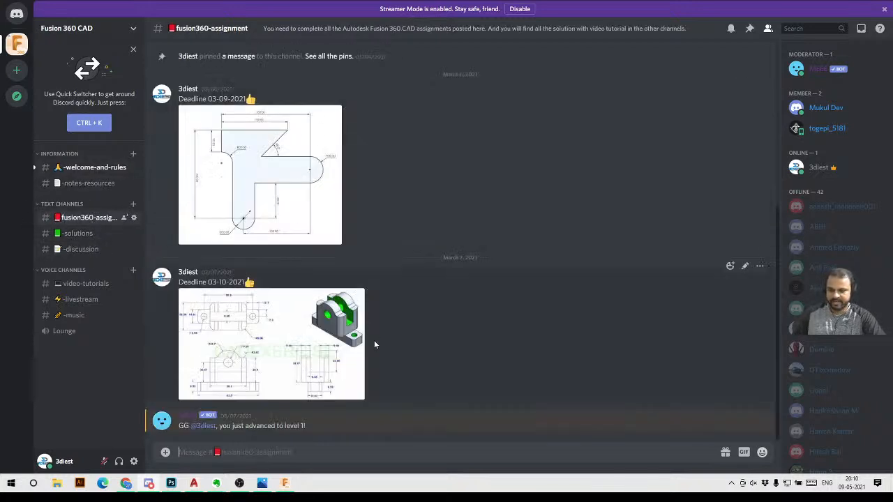
{"action": "scroll", "coordinate": [393, 264], "scroll_direction": "up", "scroll_amount": 5}
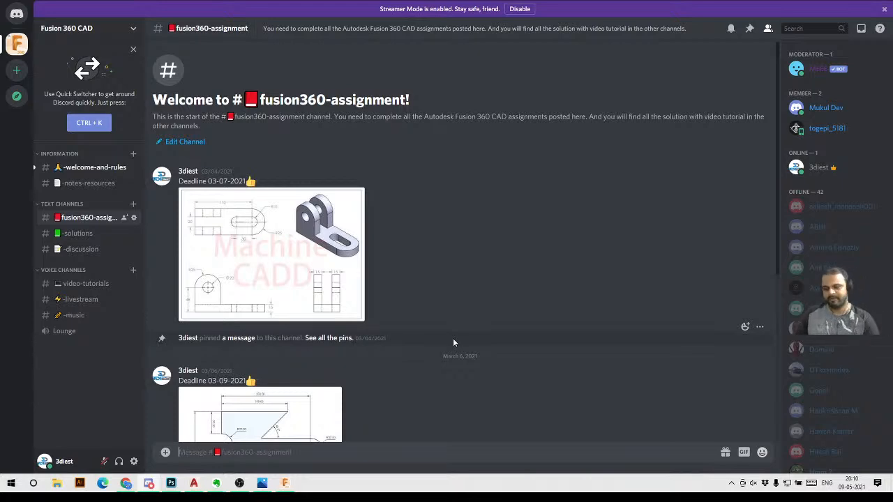
{"action": "left_click", "coordinate": [859, 3]}
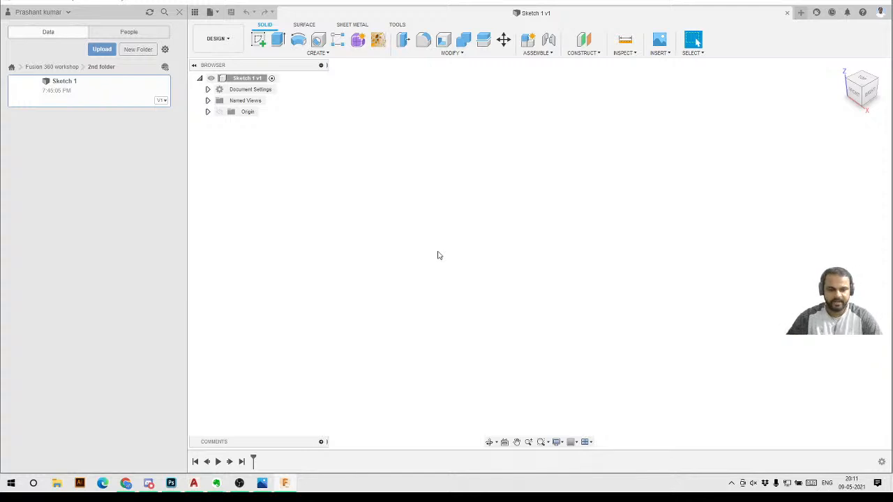
{"action": "left_click", "coordinate": [262, 483]}
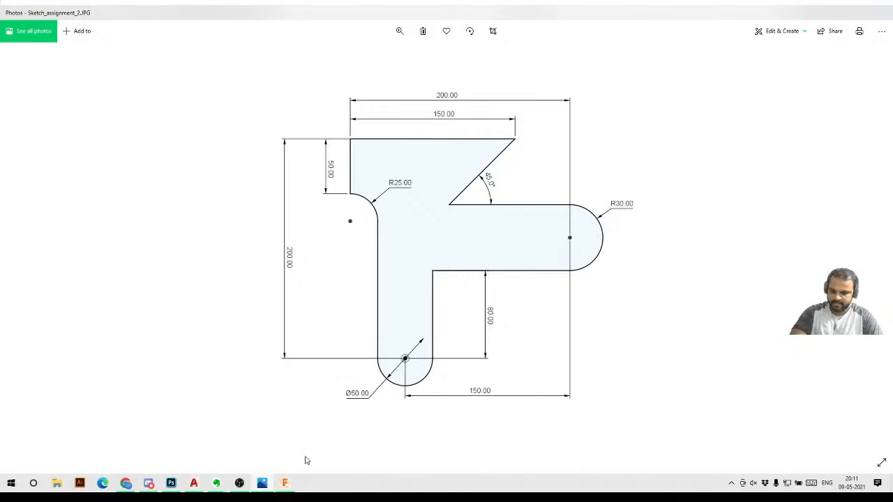
{"action": "left_click", "coordinate": [289, 483]}
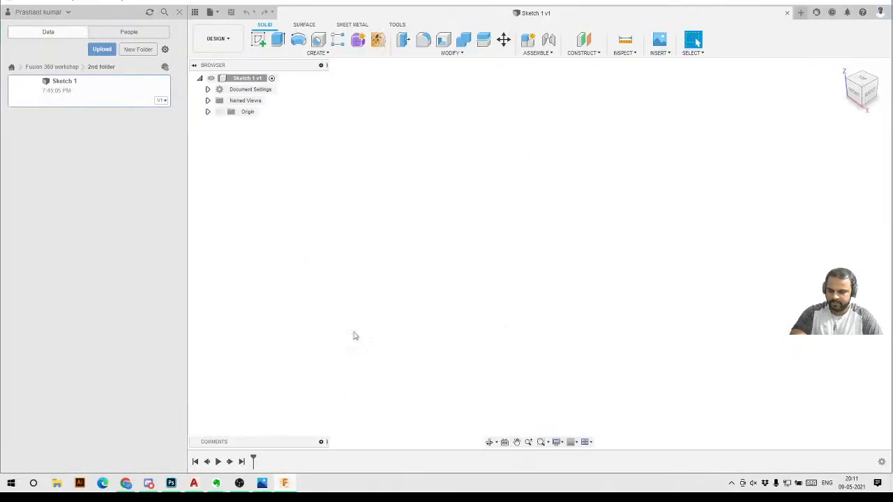
Hide the data panel and start a new sketch on the horizontal origin plane
{"action": "left_click", "coordinate": [179, 12]}
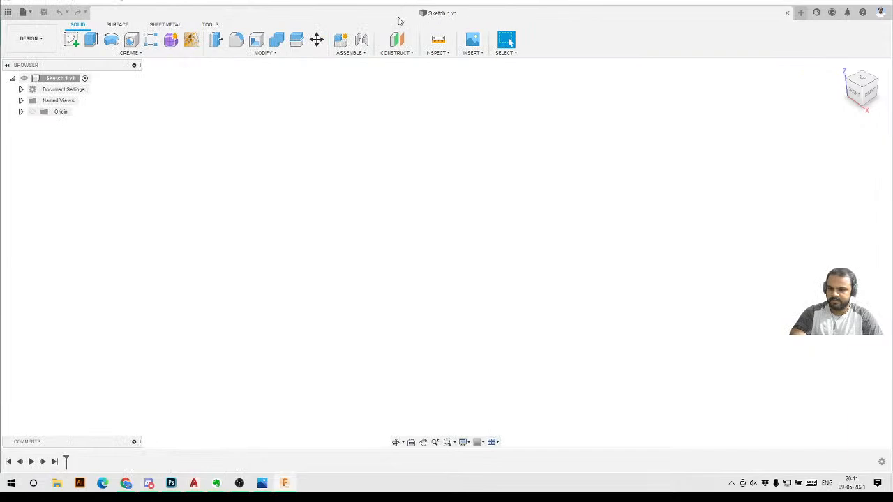
{"action": "left_click", "coordinate": [72, 41]}
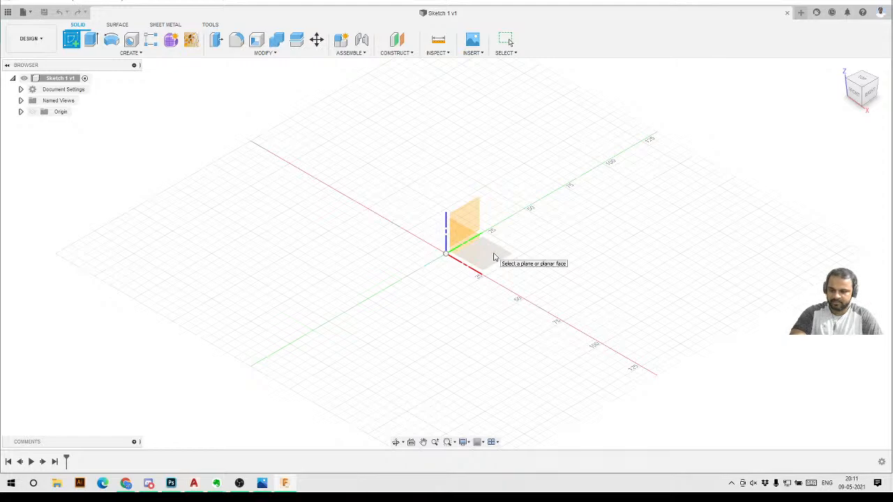
{"action": "left_click", "coordinate": [494, 257]}
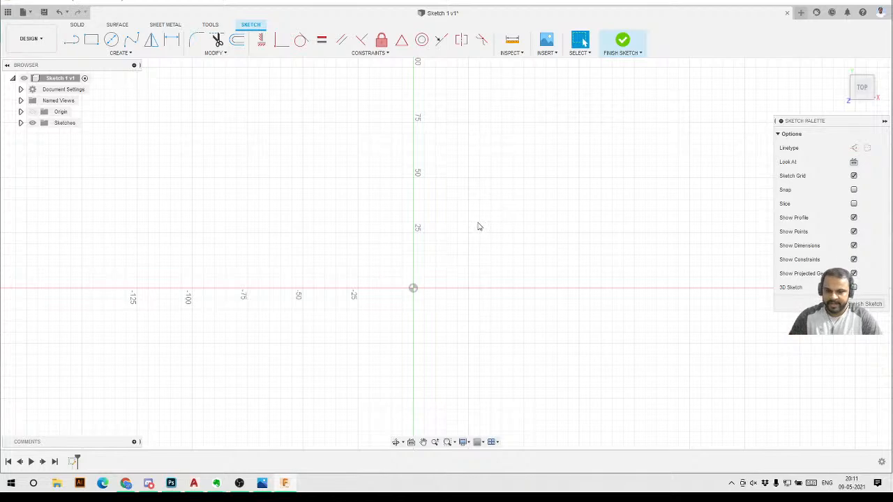
Show and hide the origin geometry again, and expand the Sketches folder in the browser to see the active sketch
{"action": "left_click", "coordinate": [32, 114]}
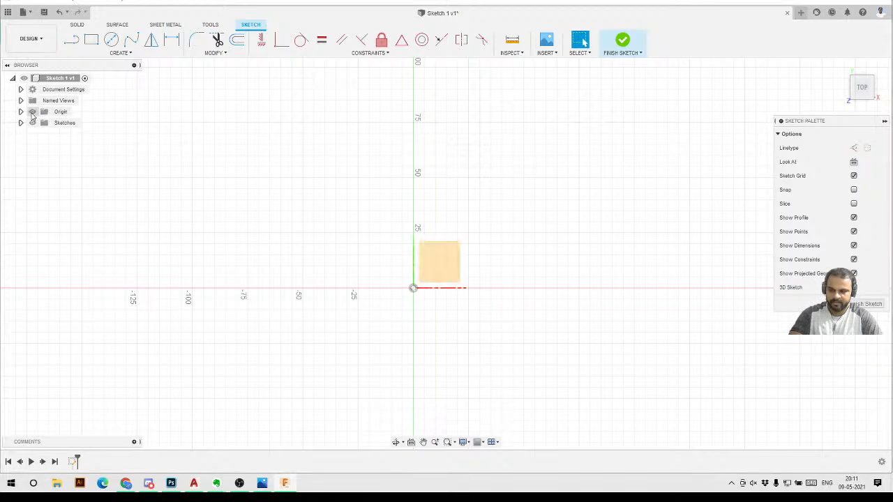
{"action": "left_click", "coordinate": [32, 113]}
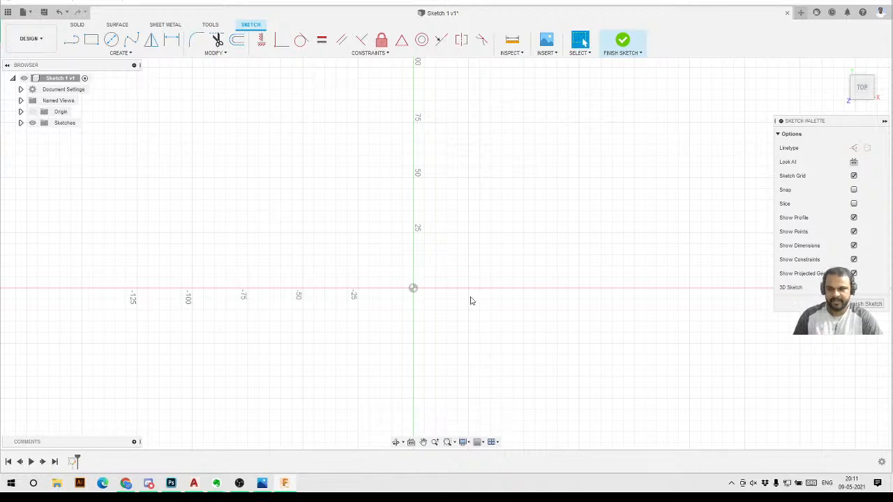
{"action": "left_click", "coordinate": [20, 123]}
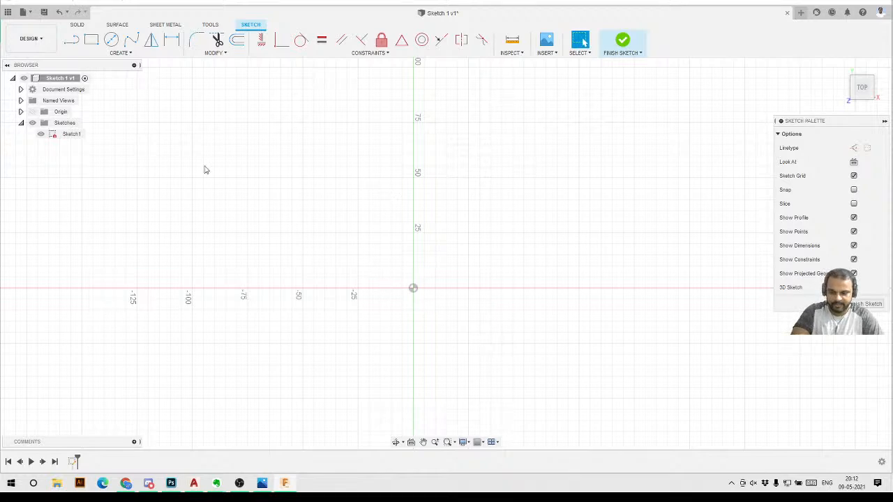
Check the dimensioned drawing Sketch_assignment_2.JPG in the photo viewer, and look up the Center Diameter Circle shortcut among the circle commands
{"action": "left_click", "coordinate": [262, 484]}
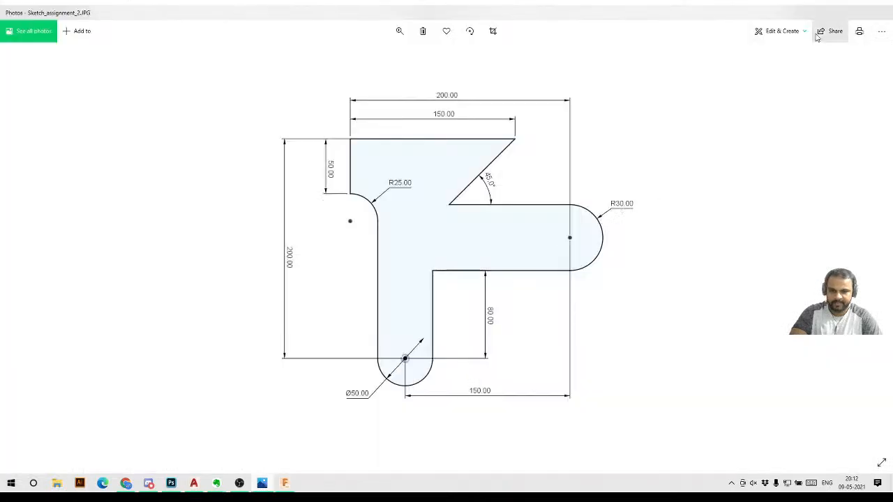
{"action": "left_click", "coordinate": [840, 5]}
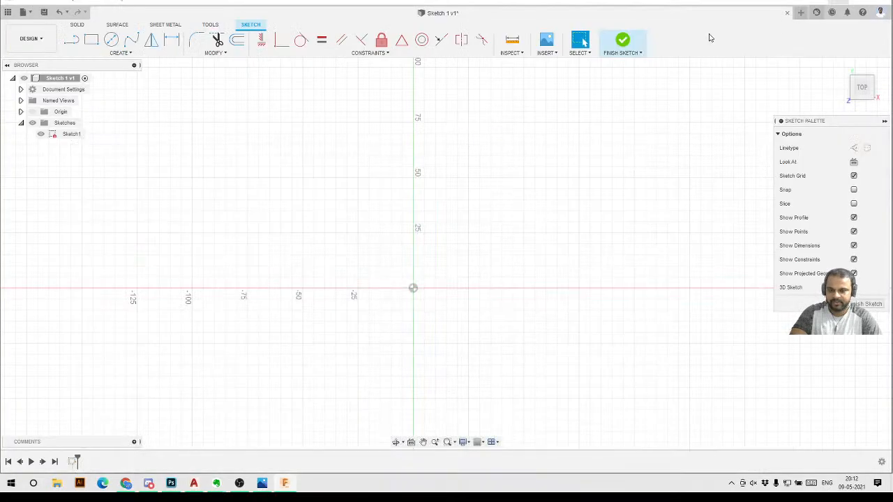
{"action": "left_click", "coordinate": [110, 41]}
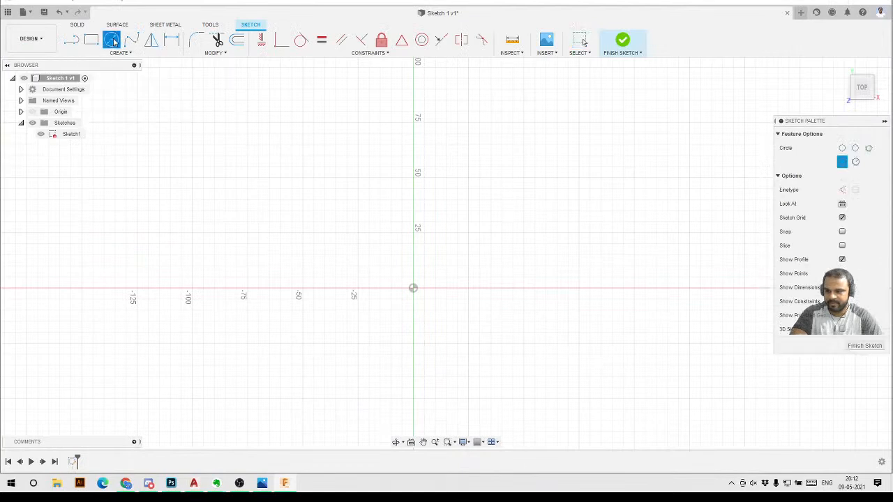
{"action": "key", "text": "Escape"}
{"action": "left_click", "coordinate": [125, 55]}
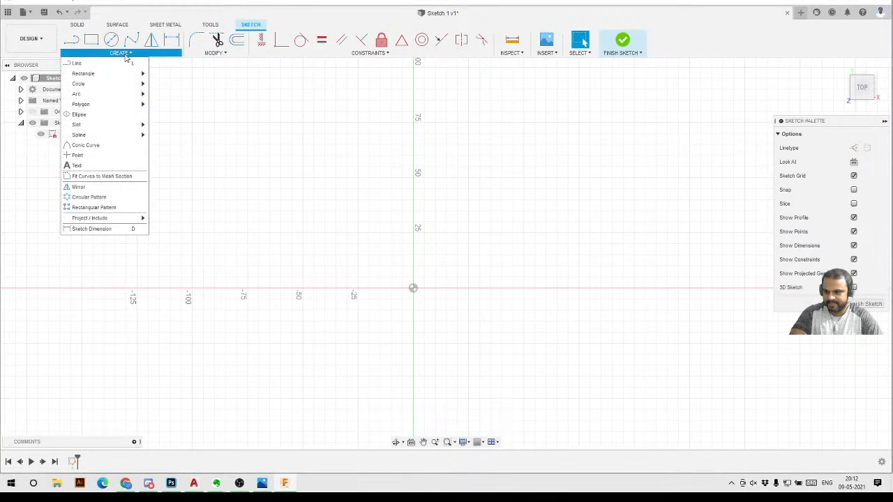
{"action": "mouse_move", "coordinate": [121, 86]}
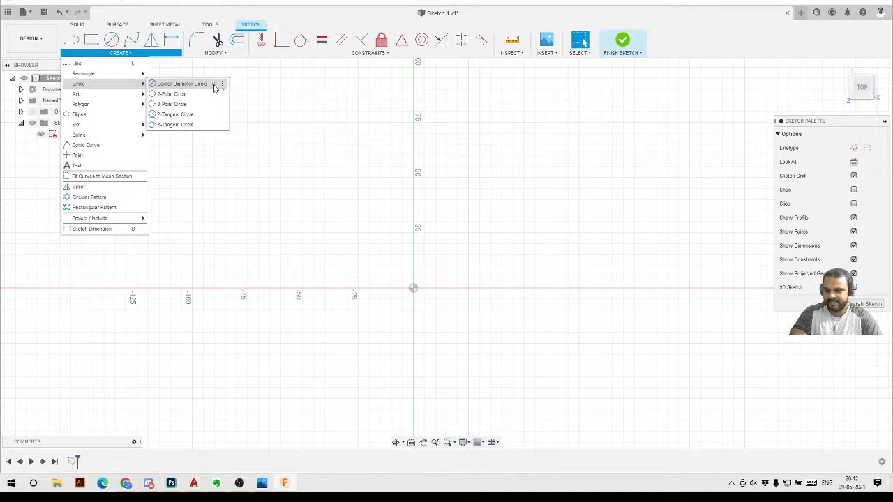
{"action": "left_click", "coordinate": [287, 92]}
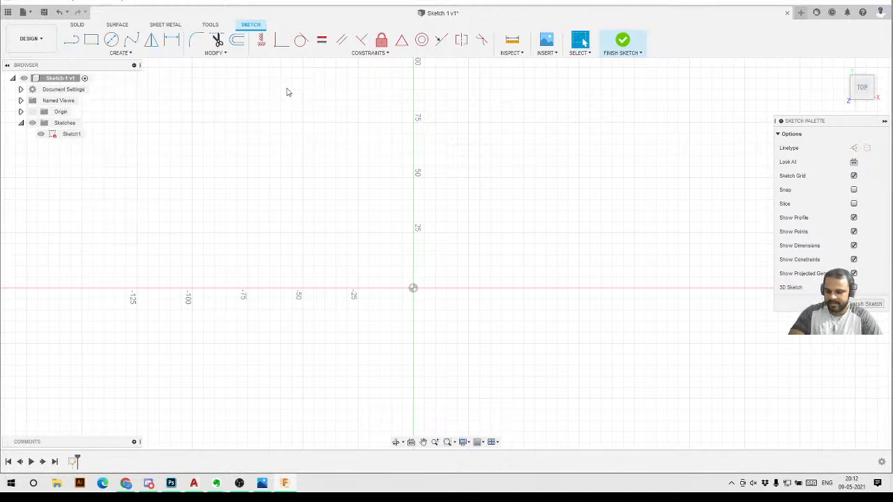
Draw a center diameter circle about 67 mm in diameter centred on the sketch origin, and select its edge
{"action": "key", "text": "c"}
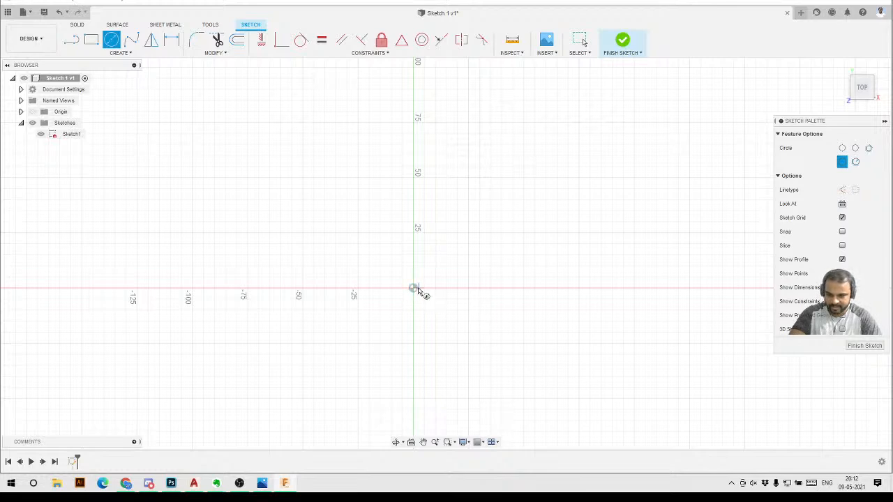
{"action": "left_click", "coordinate": [413, 288]}
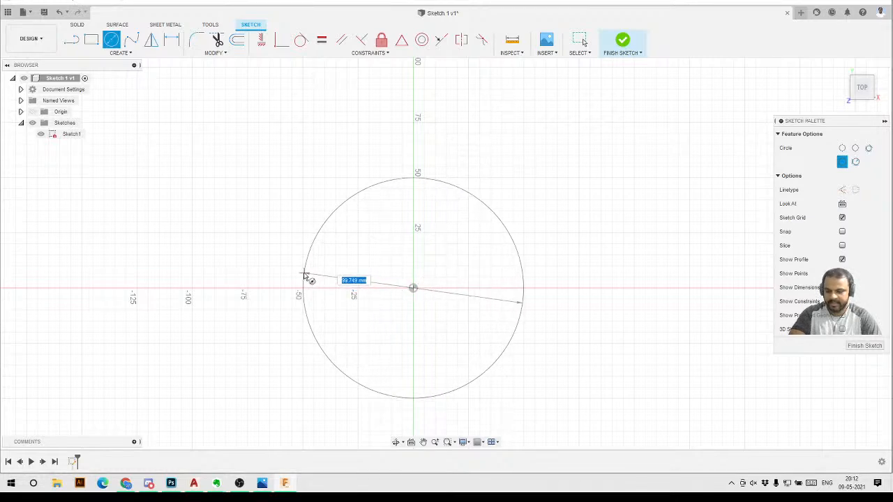
{"action": "left_click", "coordinate": [340, 288]}
{"action": "key", "text": "Escape"}
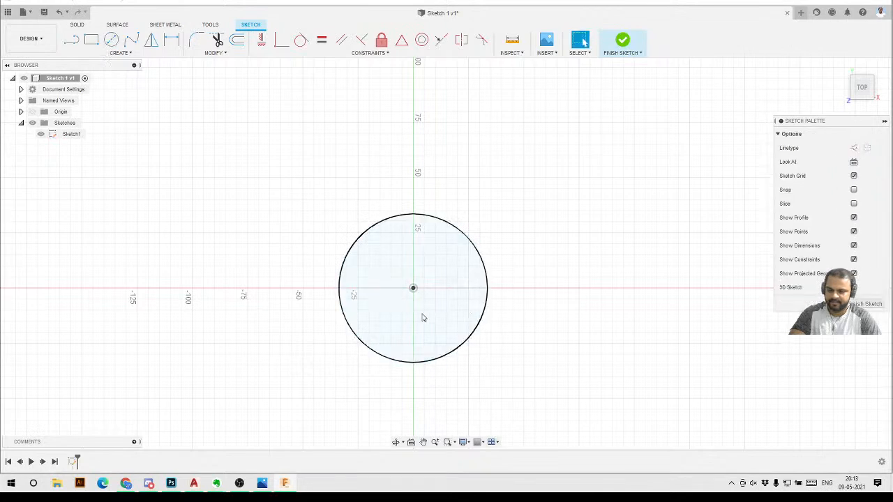
{"action": "left_click", "coordinate": [485, 265]}
{"action": "left_click", "coordinate": [485, 265]}
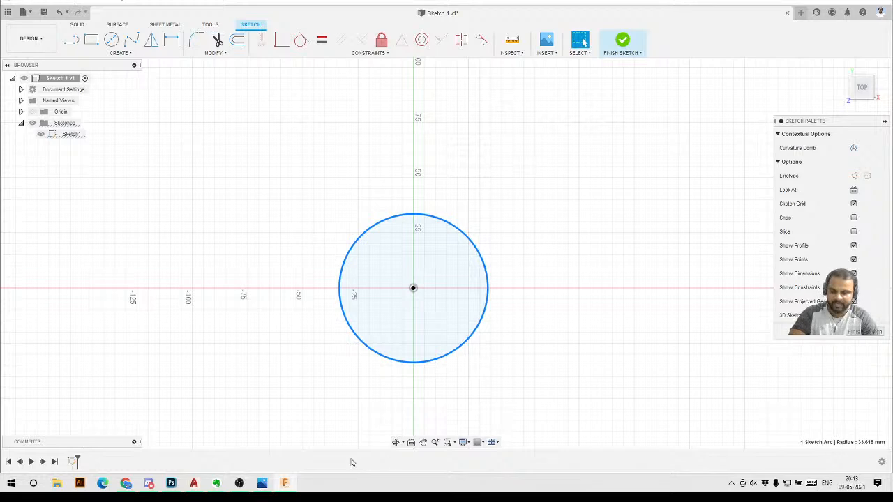
Check the bottom circle's diameter in the Photos drawing Sketch_assignment_2.JPG, return to the Fusion 360 sketch and deselect the circle
{"action": "left_click", "coordinate": [262, 482]}
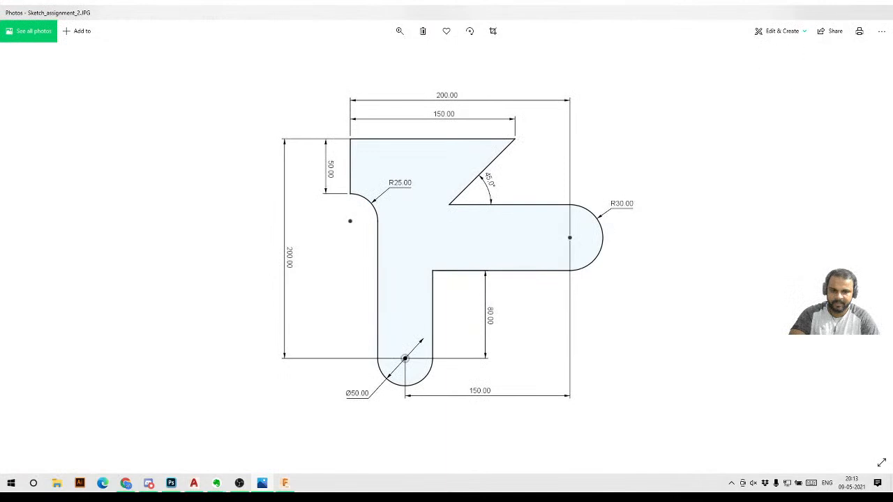
{"action": "left_click", "coordinate": [813, 11]}
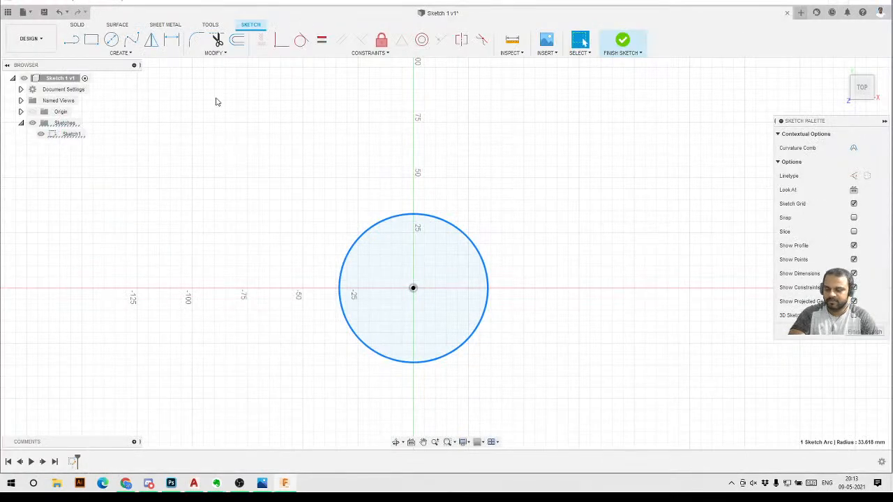
{"action": "left_click", "coordinate": [516, 317]}
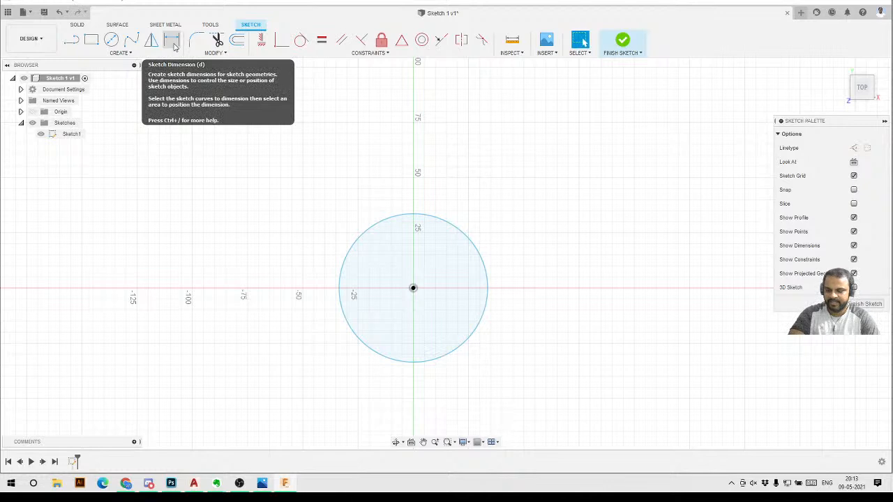
Look up the Sketch Dimension shortcut among the create commands and start Sketch Dimension for the circle at the origin
{"action": "left_click", "coordinate": [120, 53]}
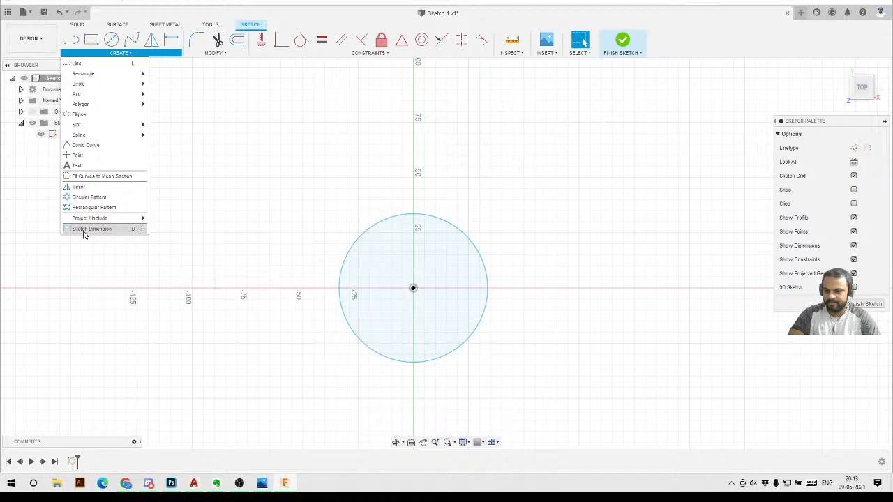
{"action": "left_click", "coordinate": [167, 113]}
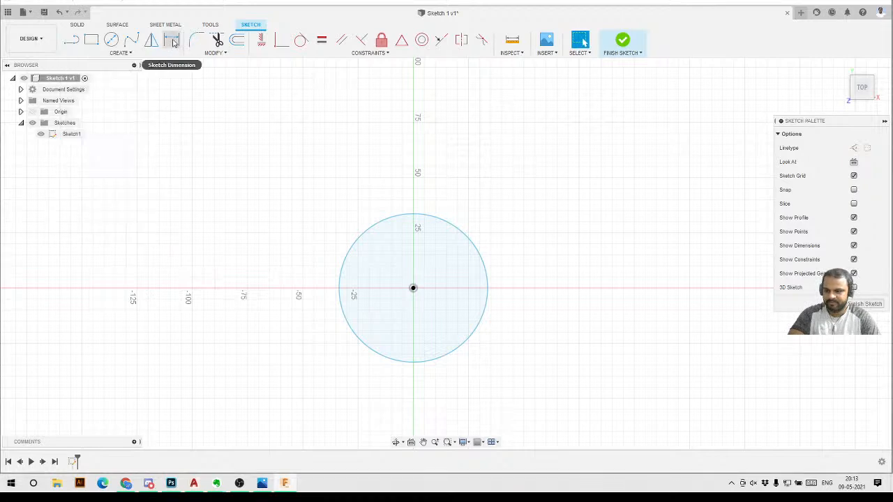
{"action": "left_click", "coordinate": [173, 40]}
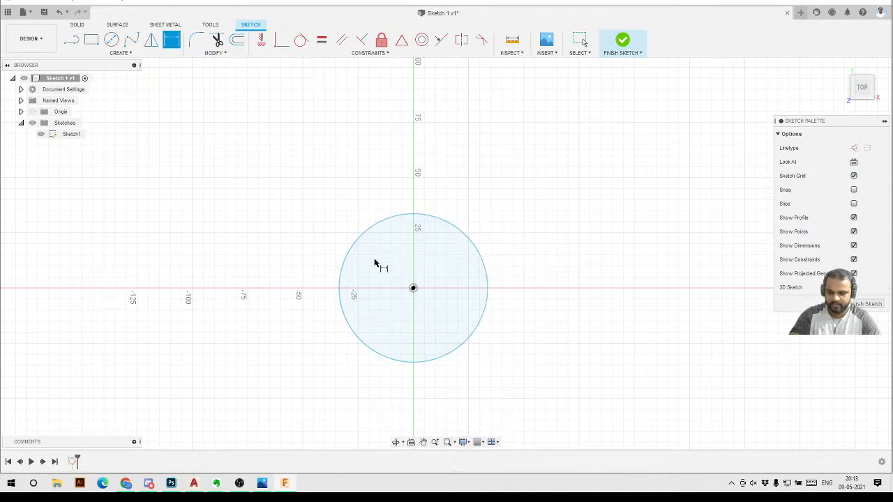
Try a 60 mm diameter dimension on the circle, and undo it
{"action": "left_click", "coordinate": [473, 242]}
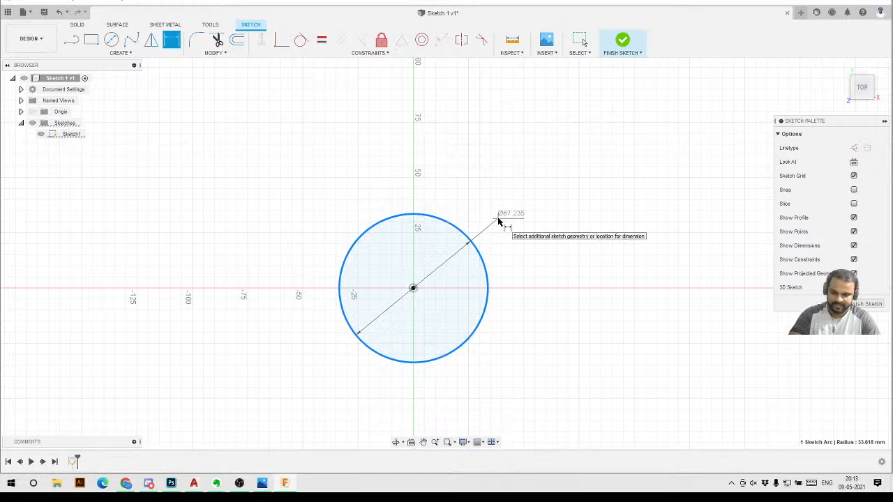
{"action": "left_click", "coordinate": [498, 221]}
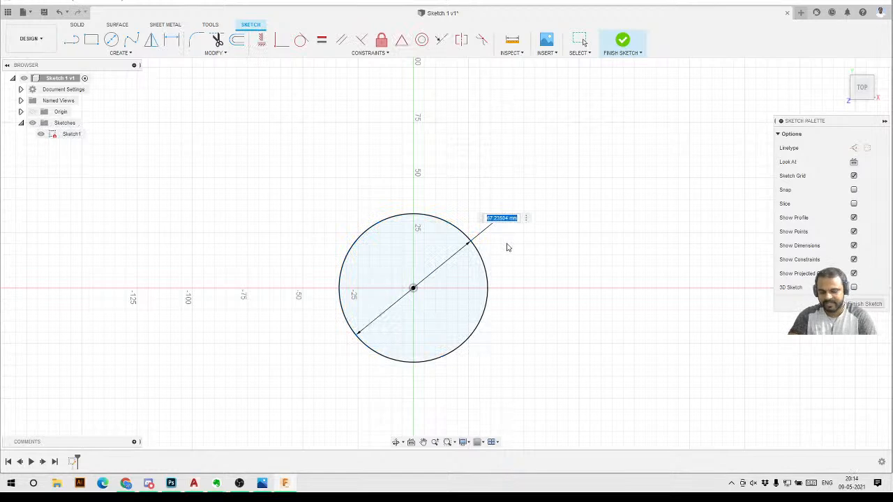
{"action": "type", "text": "60"}
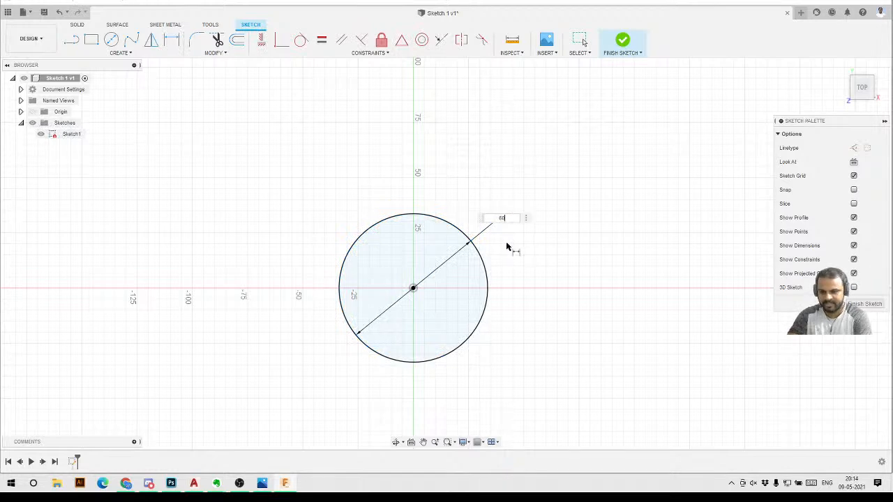
{"action": "key", "text": "Return"}
{"action": "key", "text": "Escape"}
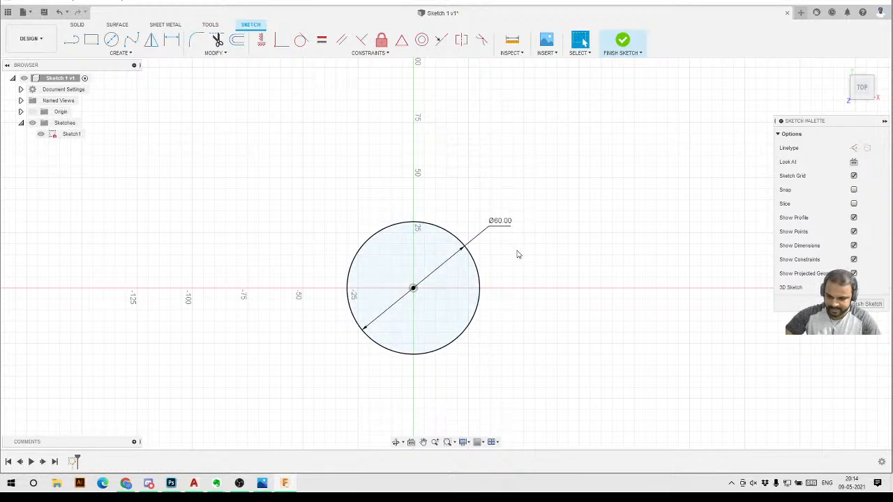
{"action": "key", "text": "ctrl+z"}
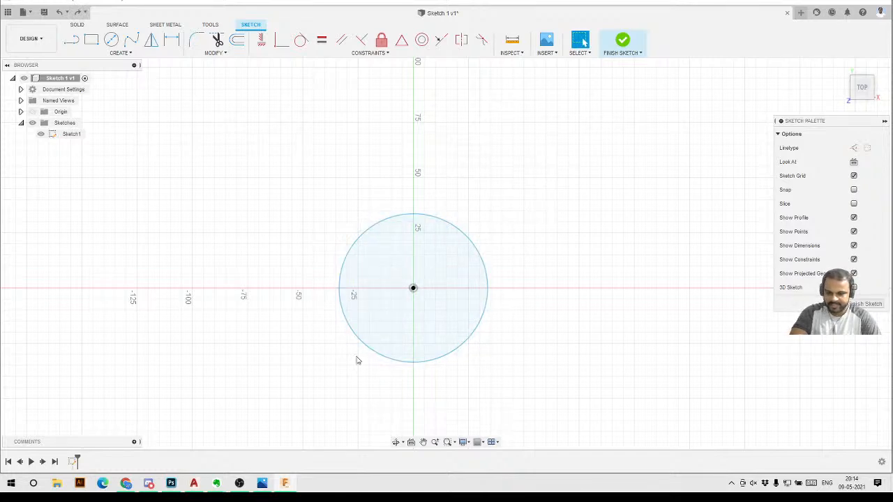
Resize the undimensioned circle freehand, first to a radius of about 35 mm, and back down to about 27 mm
{"action": "left_click", "coordinate": [464, 351]}
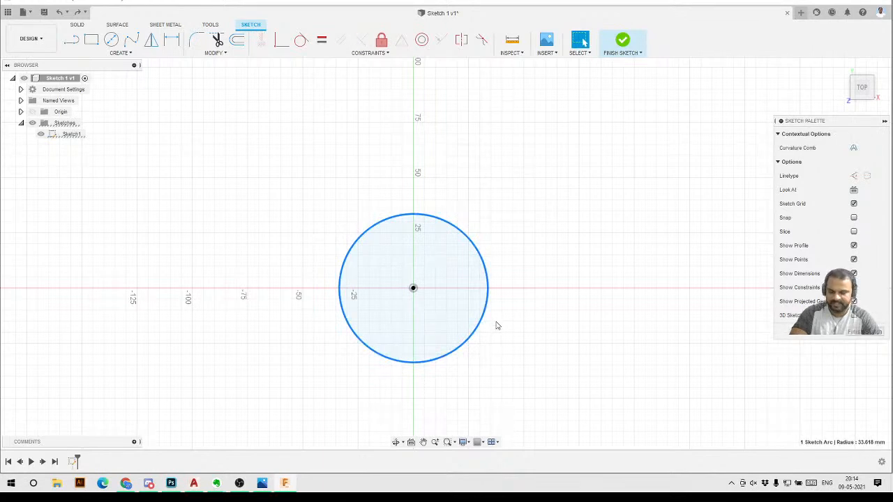
{"action": "key", "text": "Escape"}
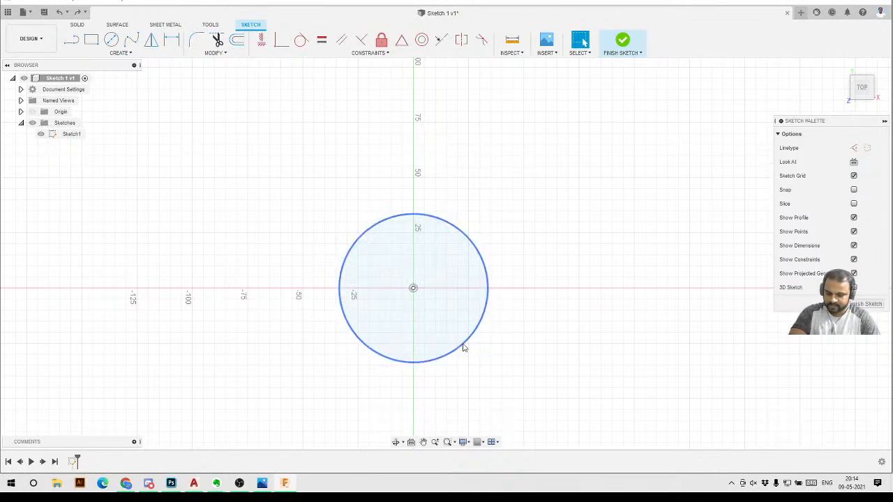
{"action": "left_click", "coordinate": [463, 343]}
{"action": "left_click", "coordinate": [562, 347]}
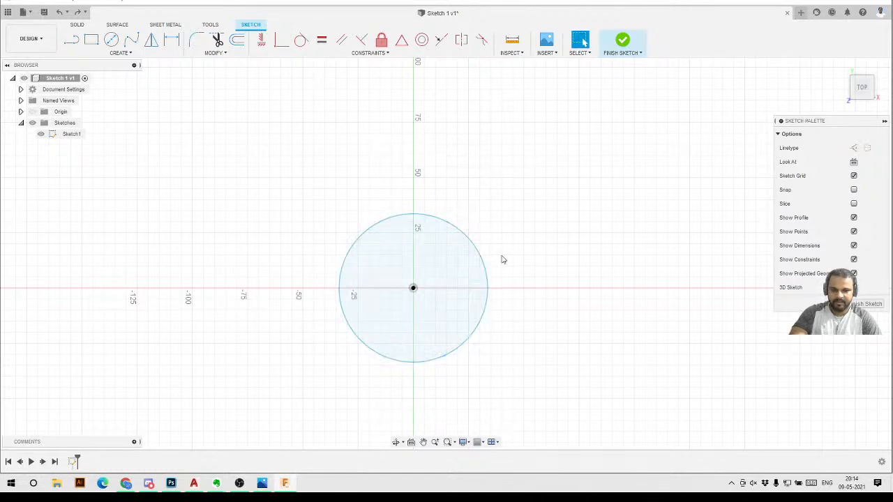
{"action": "left_click", "coordinate": [455, 355]}
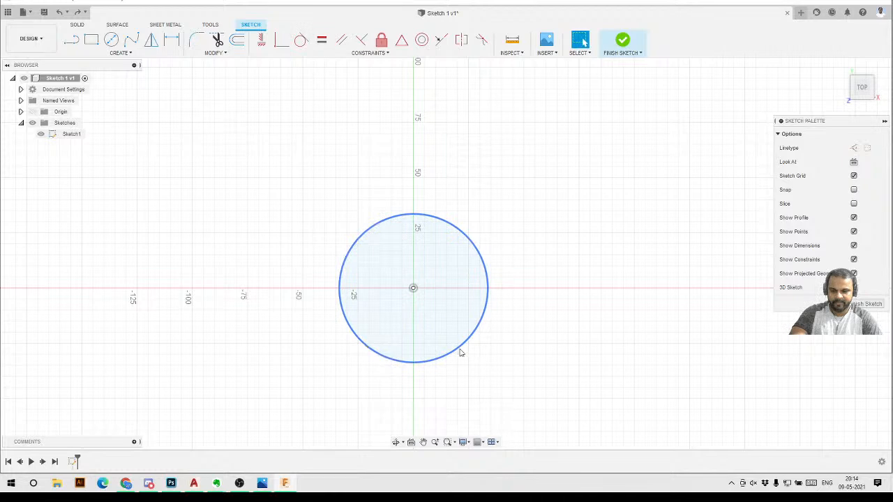
{"action": "mouse_move", "coordinate": [460, 353]}
{"action": "left_mouse_down"}
{"action": "mouse_move", "coordinate": [509, 358]}
{"action": "mouse_move", "coordinate": [461, 321]}
{"action": "mouse_move", "coordinate": [540, 355]}
{"action": "mouse_move", "coordinate": [436, 307]}
{"action": "mouse_move", "coordinate": [554, 355]}
{"action": "mouse_move", "coordinate": [477, 339]}
{"action": "left_mouse_up"}
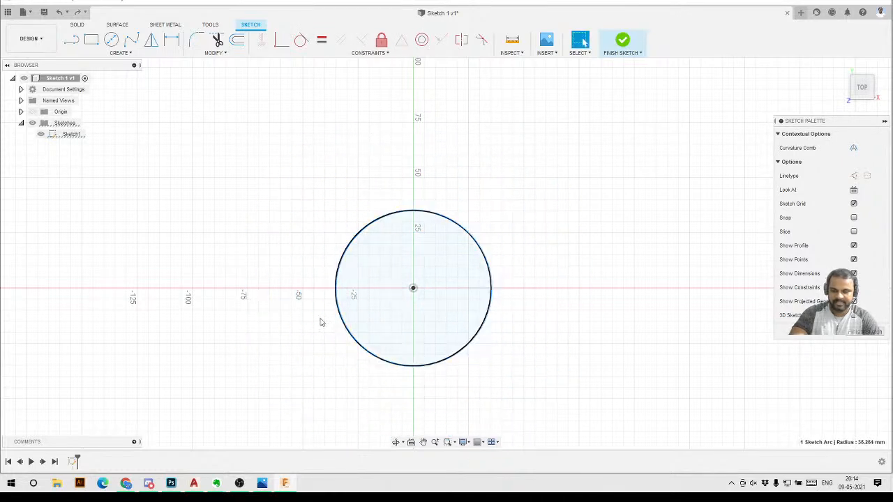
{"action": "mouse_move", "coordinate": [489, 260]}
{"action": "left_mouse_down"}
{"action": "mouse_move", "coordinate": [554, 245]}
{"action": "mouse_move", "coordinate": [472, 255]}
{"action": "mouse_move", "coordinate": [512, 241]}
{"action": "mouse_move", "coordinate": [461, 261]}
{"action": "mouse_move", "coordinate": [544, 242]}
{"action": "mouse_move", "coordinate": [473, 270]}
{"action": "left_mouse_up"}
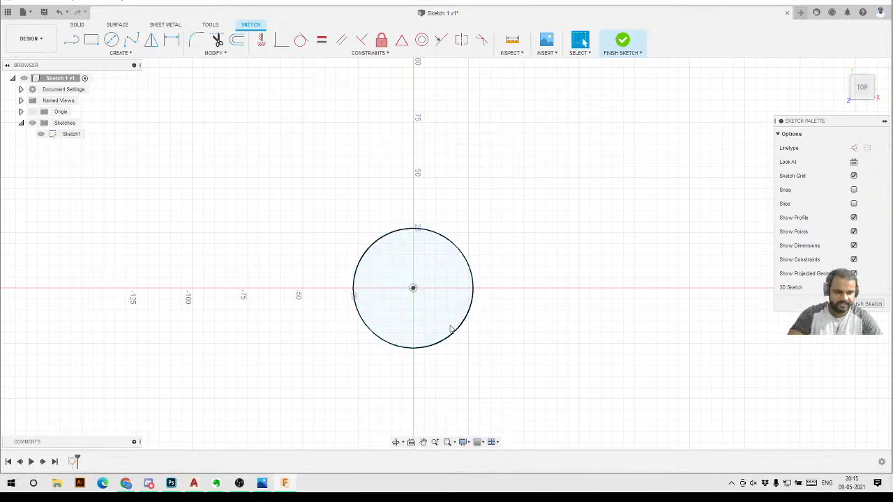
Dimension the circle's diameter as 60 mm, placing the dimension outside its upper-right edge
{"action": "left_click", "coordinate": [175, 42]}
{"action": "left_click", "coordinate": [454, 244]}
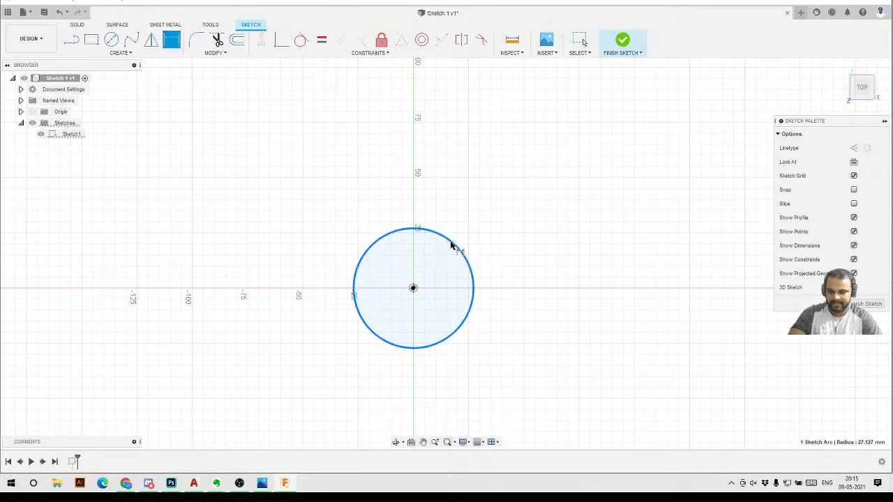
{"action": "left_click", "coordinate": [497, 223]}
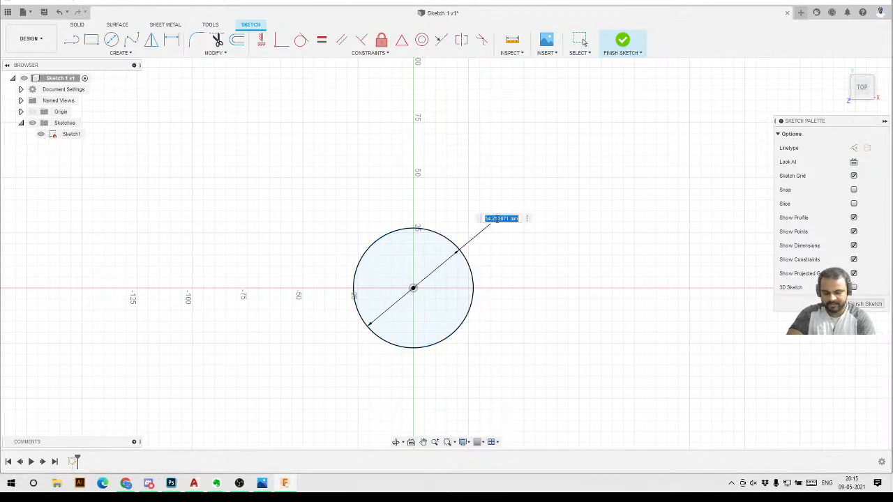
{"action": "type", "text": "30"}
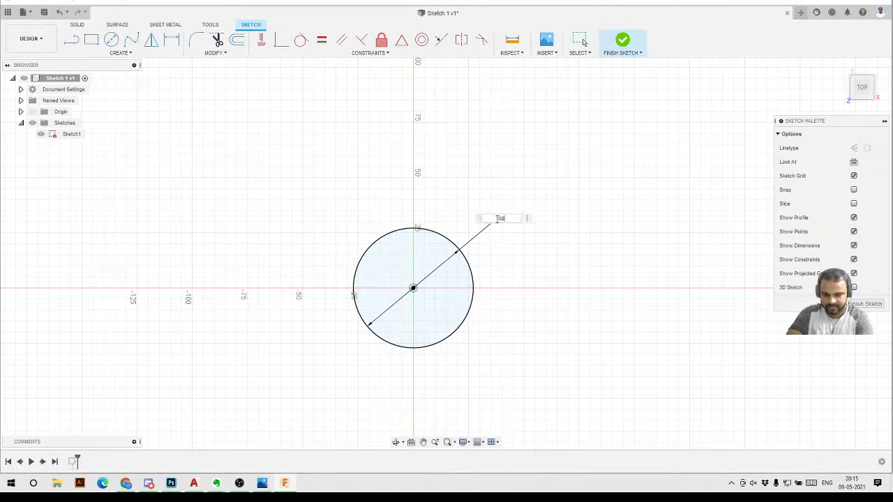
{"action": "key", "text": "Return"}
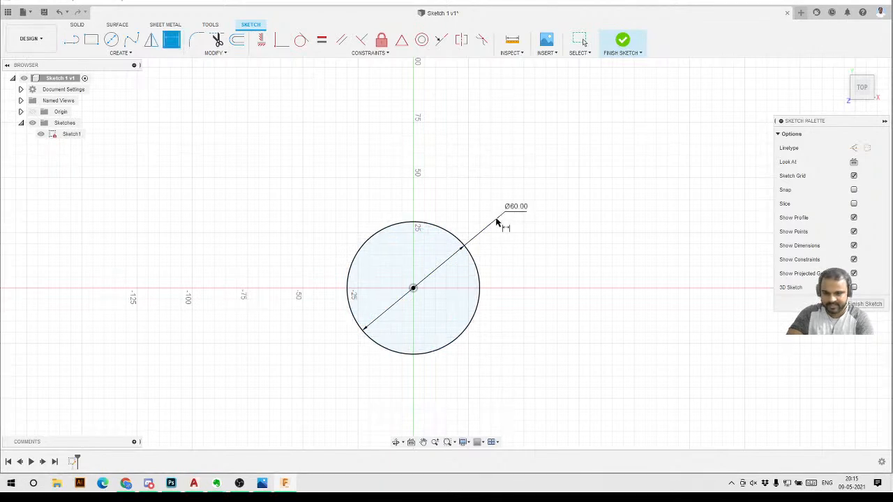
{"action": "key", "text": "Escape"}
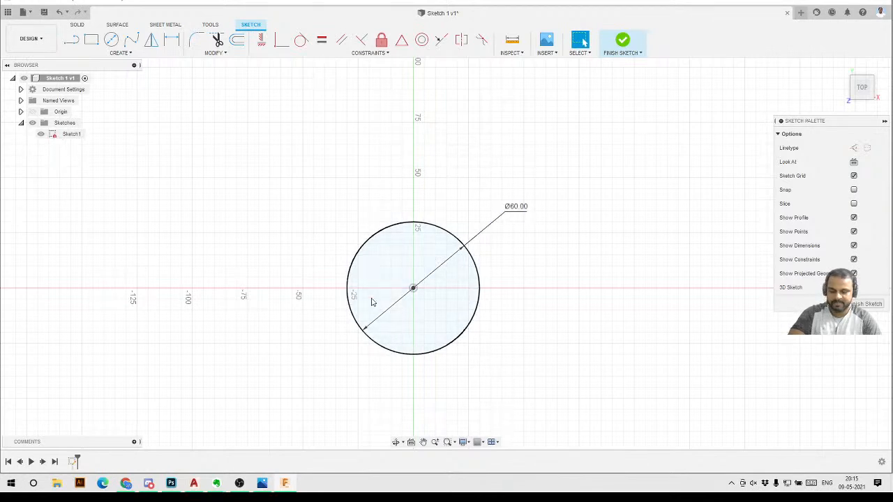
Change the circle's diameter dimension to 100 mm, and set it back to 60 mm
{"action": "left_click", "coordinate": [478, 269]}
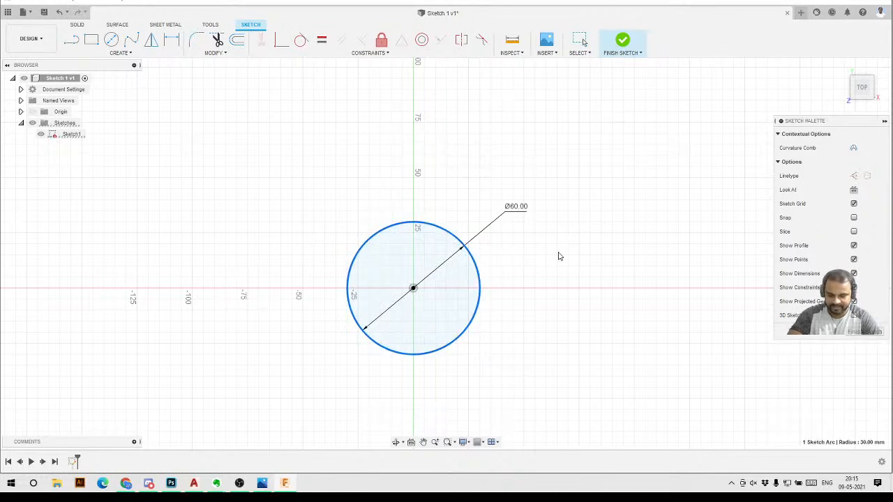
{"action": "left_click", "coordinate": [526, 313]}
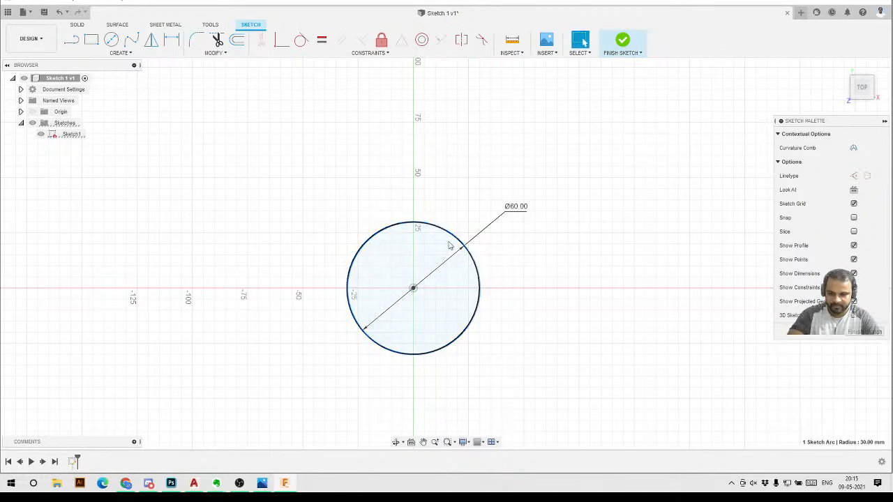
{"action": "double_click", "coordinate": [522, 208]}
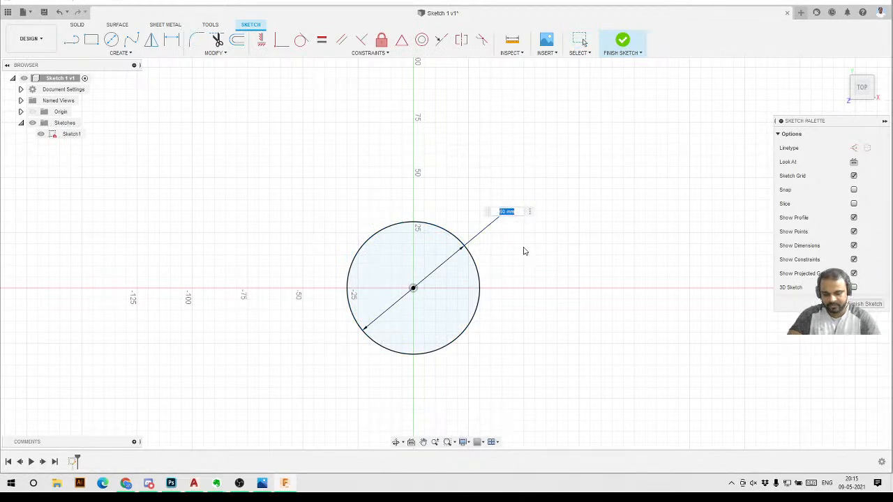
{"action": "type", "text": "100"}
{"action": "key", "text": "Return"}
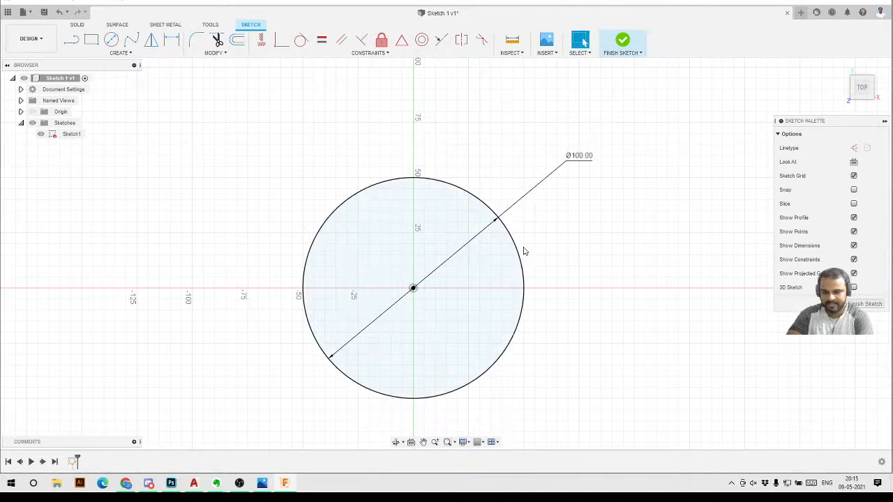
{"action": "double_click", "coordinate": [579, 157]}
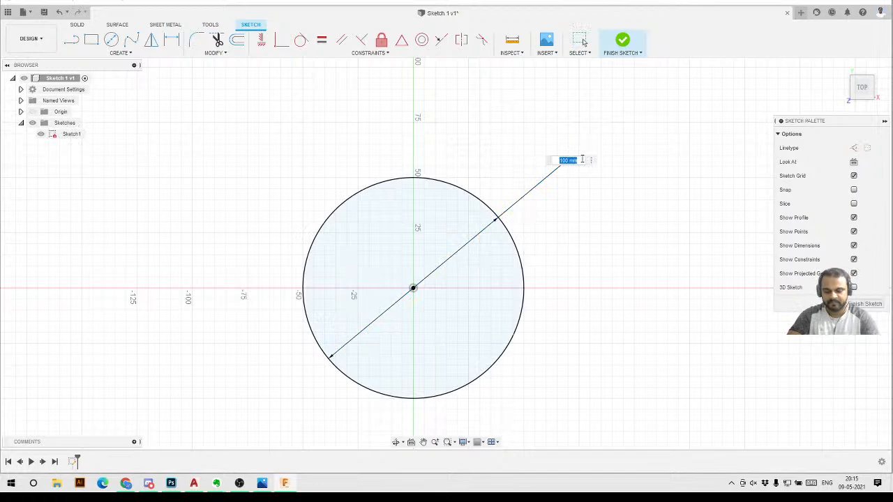
{"action": "type", "text": "60"}
{"action": "key", "text": "Return"}
{"action": "scroll", "coordinate": [544, 195], "scroll_direction": "down", "scroll_amount": 2}
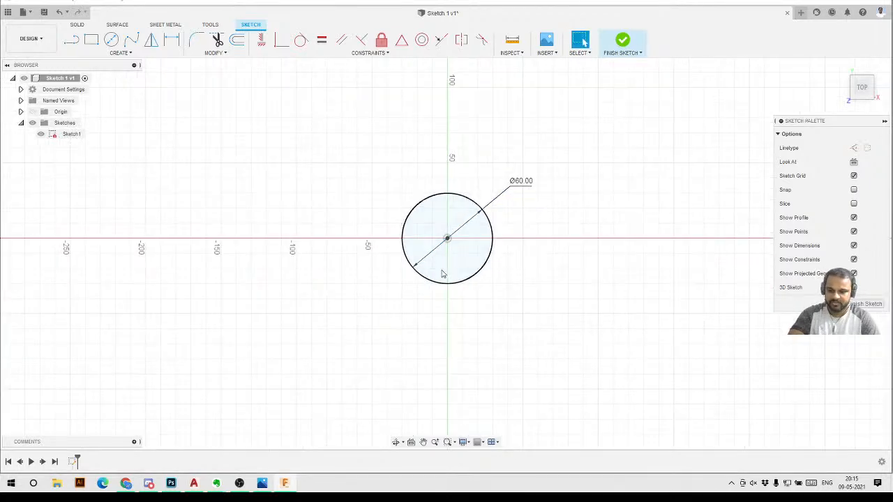
{"action": "scroll", "coordinate": [442, 272], "scroll_direction": "up", "scroll_amount": 3}
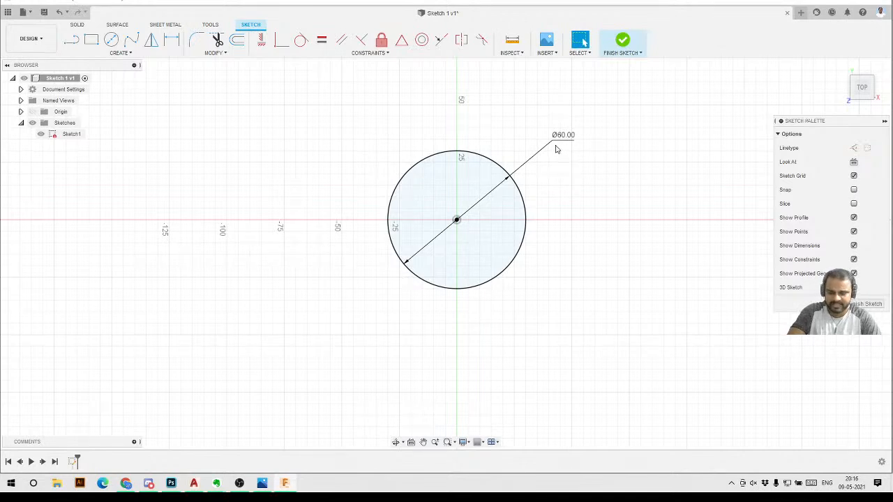
Reposition the diameter dimension text closer to the circle's upper-right edge
{"action": "left_click_drag", "start_coordinate": [556, 149], "coordinate": [534, 175]}
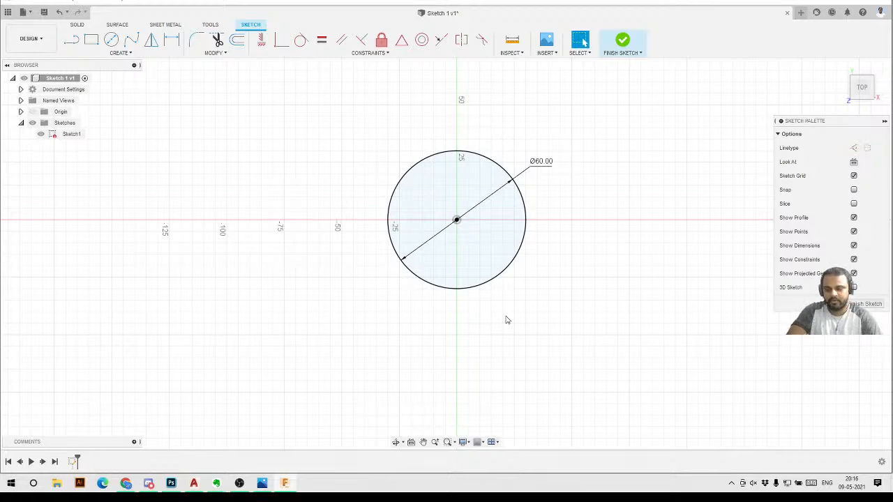
{"action": "left_click", "coordinate": [33, 49]}
{"action": "mouse_move", "coordinate": [31, 131]}
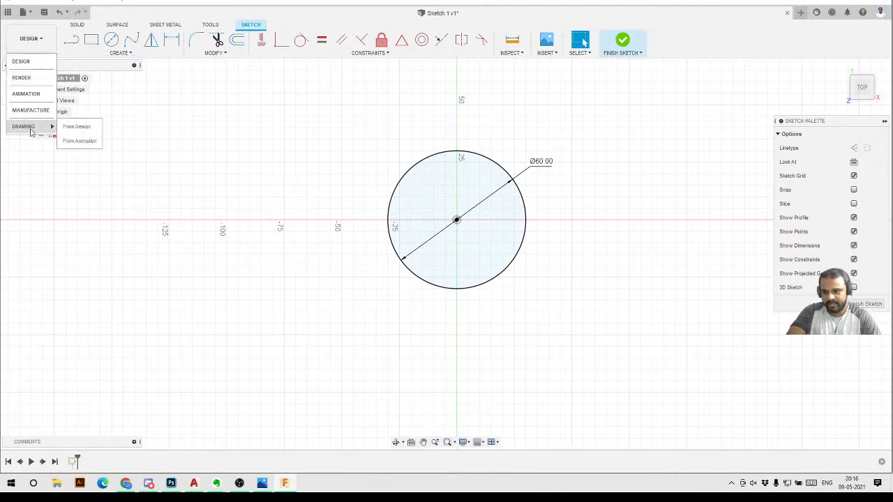
{"action": "left_click", "coordinate": [120, 192]}
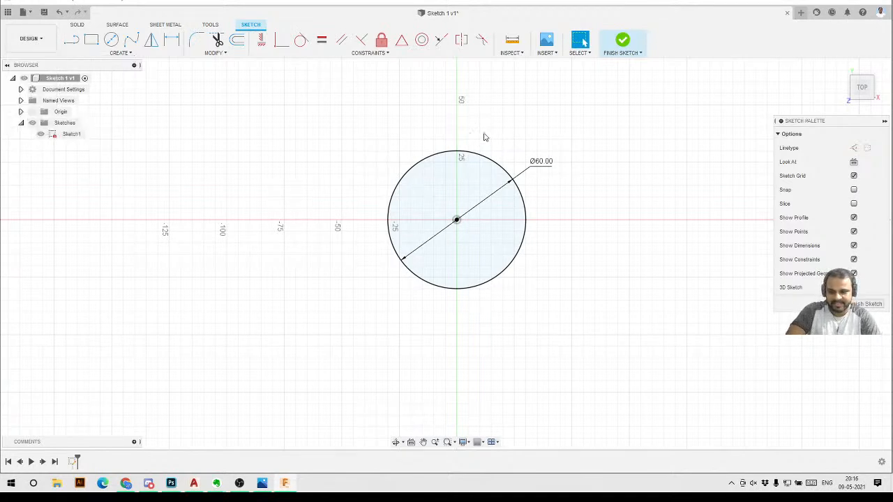
{"action": "mouse_move", "coordinate": [541, 163]}
{"action": "left_mouse_down"}
{"action": "mouse_move", "coordinate": [454, 213]}
{"action": "mouse_move", "coordinate": [451, 193]}
{"action": "mouse_move", "coordinate": [325, 152]}
{"action": "mouse_move", "coordinate": [305, 186]}
{"action": "mouse_move", "coordinate": [313, 351]}
{"action": "mouse_move", "coordinate": [634, 336]}
{"action": "mouse_move", "coordinate": [560, 131]}
{"action": "mouse_move", "coordinate": [566, 136]}
{"action": "mouse_move", "coordinate": [536, 155]}
{"action": "left_mouse_up"}
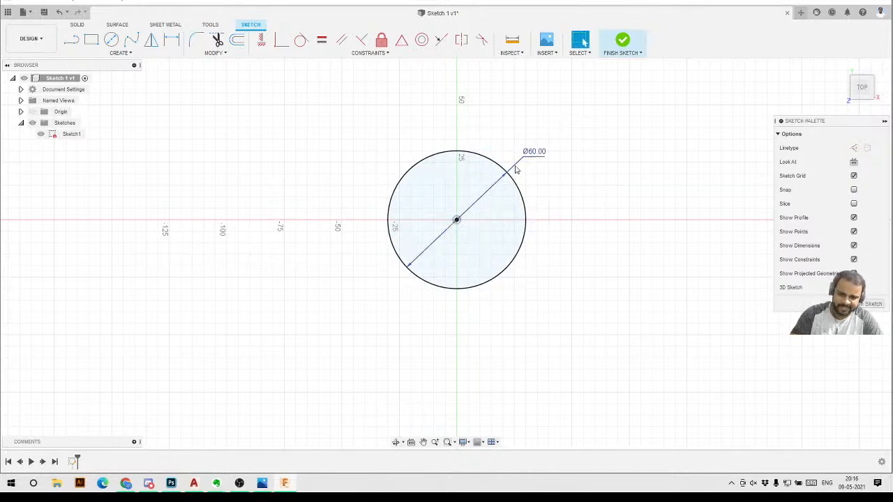
{"action": "mouse_move", "coordinate": [524, 158]}
{"action": "left_mouse_down"}
{"action": "mouse_move", "coordinate": [547, 149]}
{"action": "mouse_move", "coordinate": [533, 155]}
{"action": "left_mouse_up"}
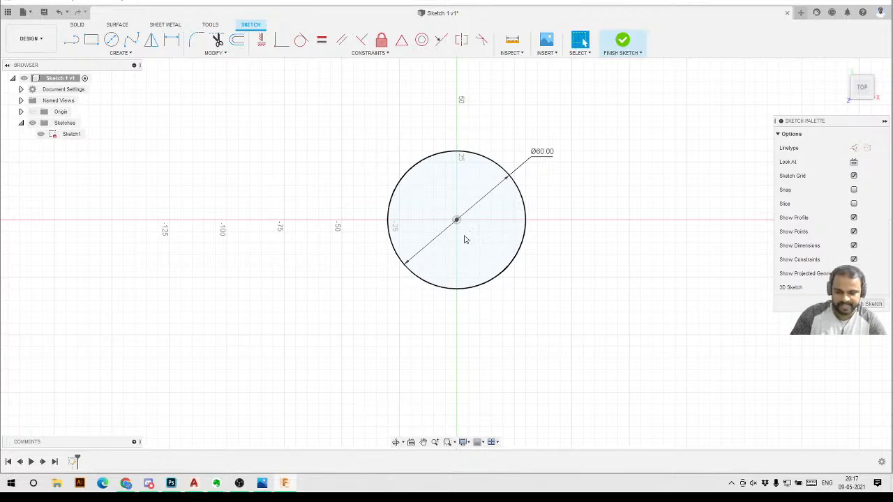
{"action": "left_click_drag", "start_coordinate": [541, 151], "coordinate": [547, 153]}
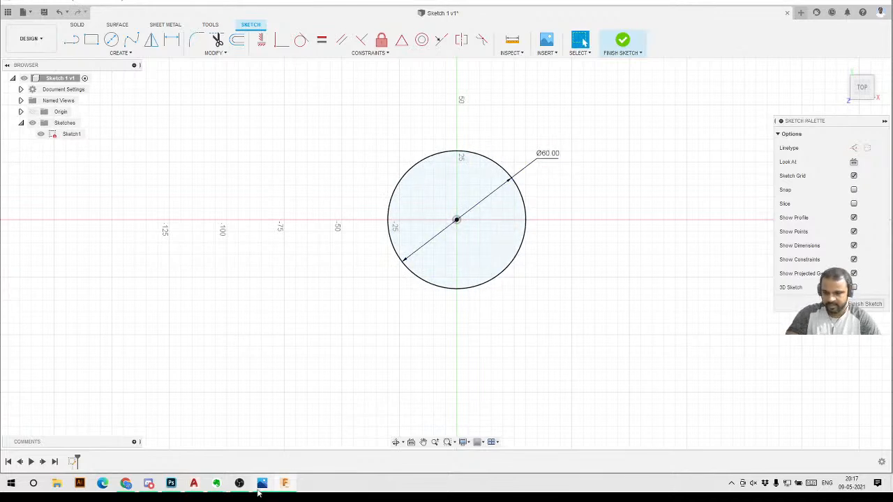
Switch to Photos to examine the reference drawing Sketch_assignment_2.JPG, and return to the Fusion 360 sketch
{"action": "left_click", "coordinate": [261, 487]}
{"action": "key", "text": "Right"}
{"action": "key", "text": "Left"}
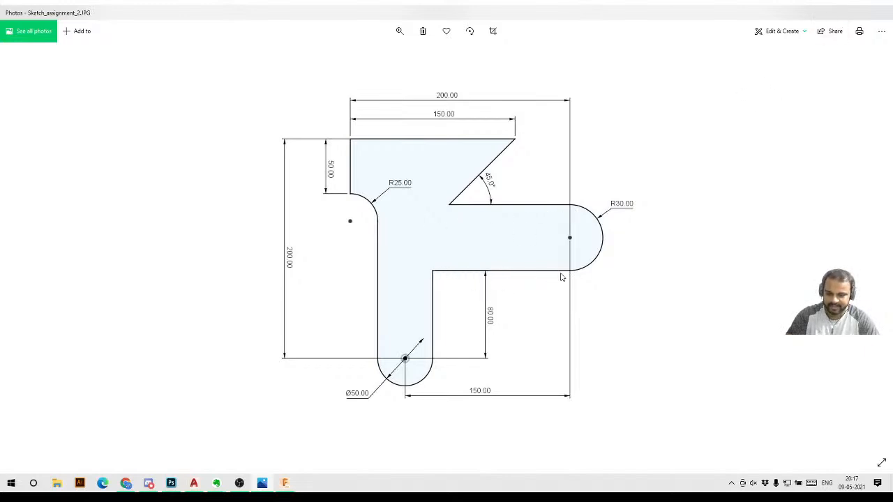
{"action": "left_click", "coordinate": [841, 4]}
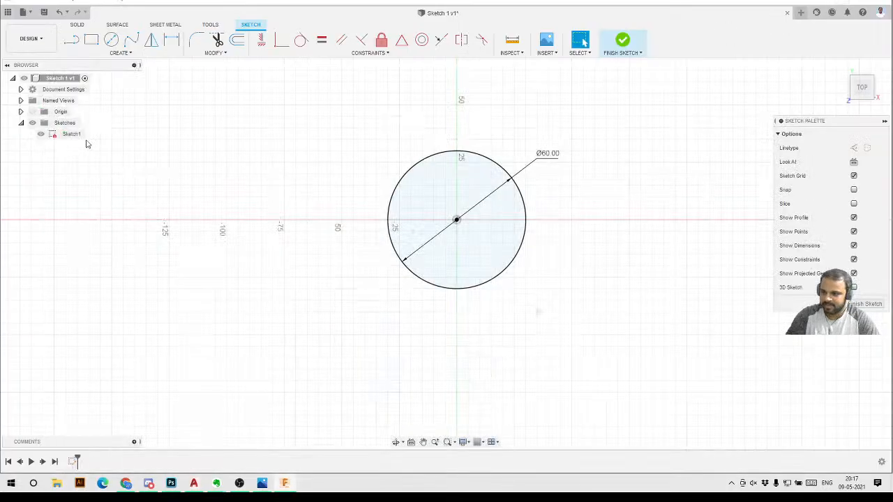
Draw a long, slightly sloping line from the circle's lowest point out to the left with the Line tool
{"action": "left_click", "coordinate": [73, 41]}
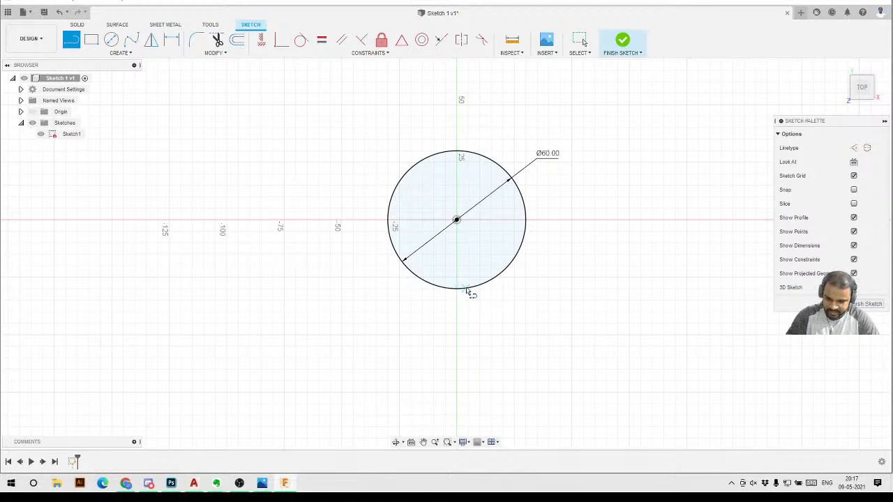
{"action": "left_click_drag", "start_coordinate": [459, 291], "coordinate": [295, 290]}
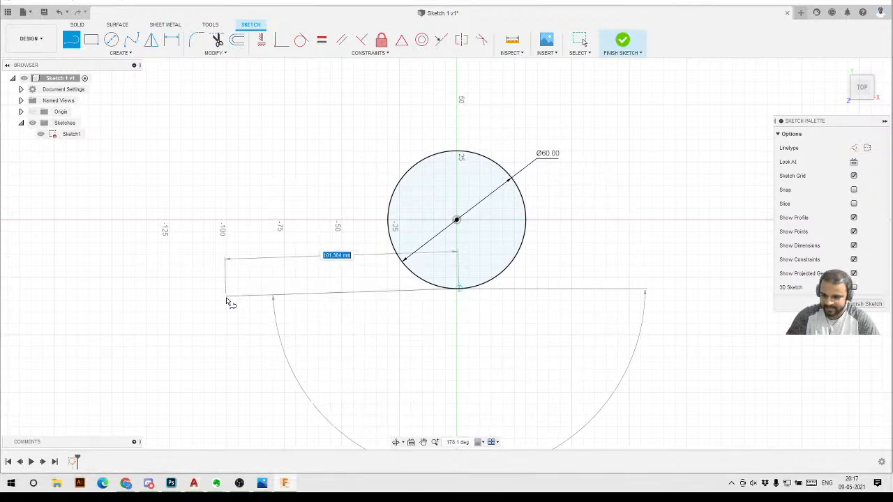
{"action": "left_click", "coordinate": [203, 301]}
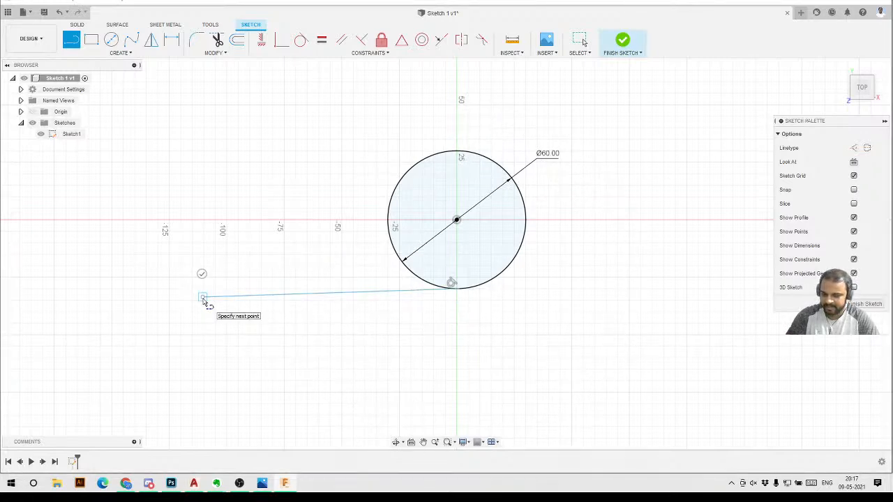
{"action": "key", "text": "Escape"}
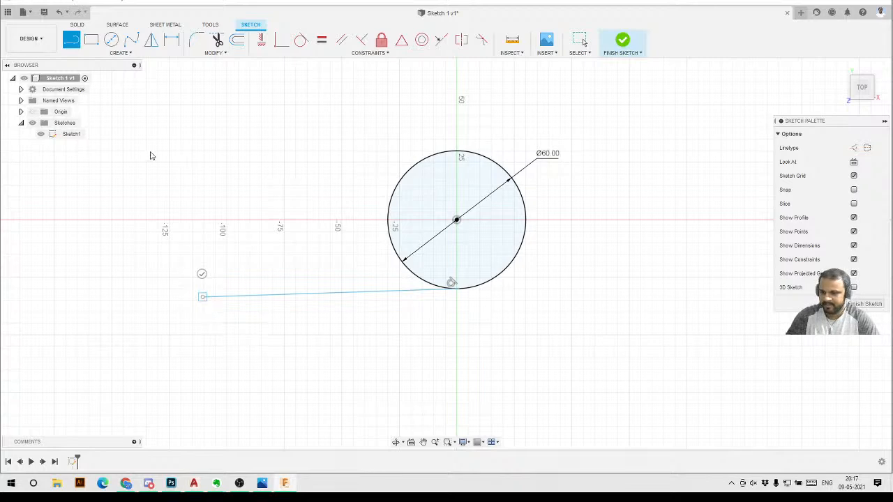
Draw a long horizontal line from the top of the circle out to the left with the Line tool
{"action": "key", "text": "Escape"}
{"action": "left_click", "coordinate": [72, 40]}
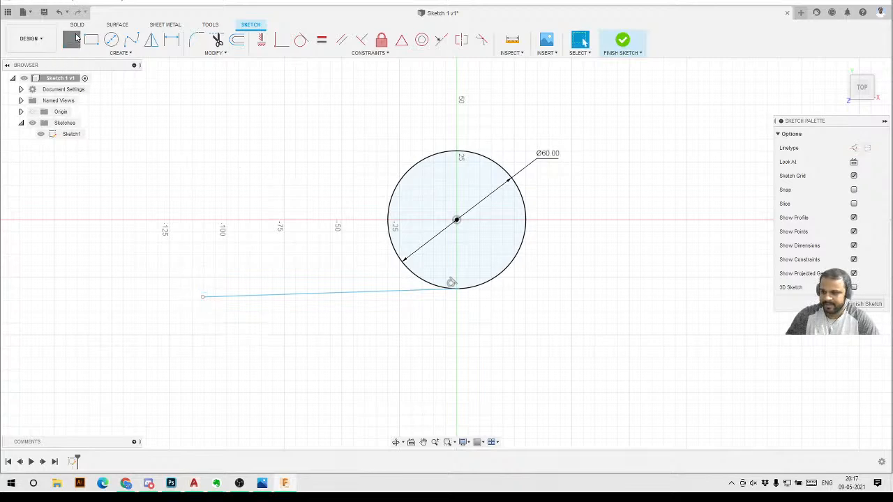
{"action": "left_click", "coordinate": [450, 151]}
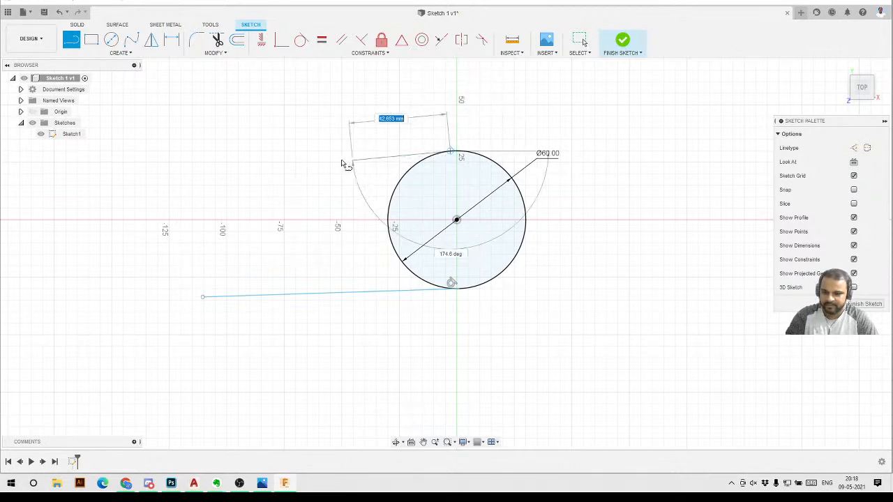
{"action": "left_click", "coordinate": [201, 150]}
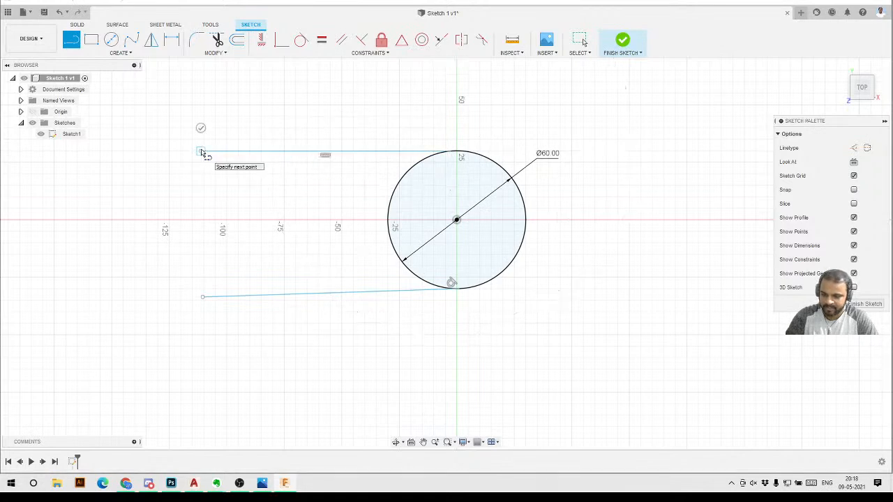
{"action": "key", "text": "Escape"}
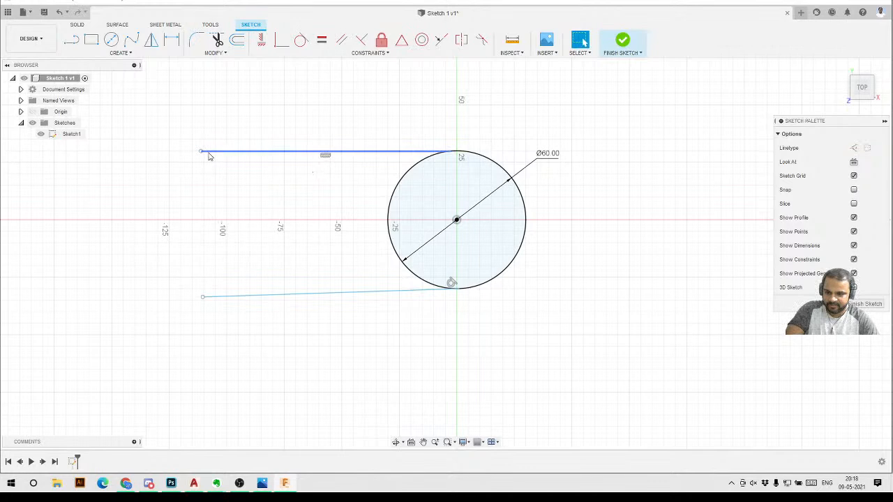
Test the upper line's freedom by moving its free end inward and outward and shifting the whole line down across the circle
{"action": "mouse_move", "coordinate": [208, 156]}
{"action": "left_mouse_down"}
{"action": "mouse_move", "coordinate": [209, 118]}
{"action": "mouse_move", "coordinate": [186, 143]}
{"action": "mouse_move", "coordinate": [200, 114]}
{"action": "left_mouse_up"}
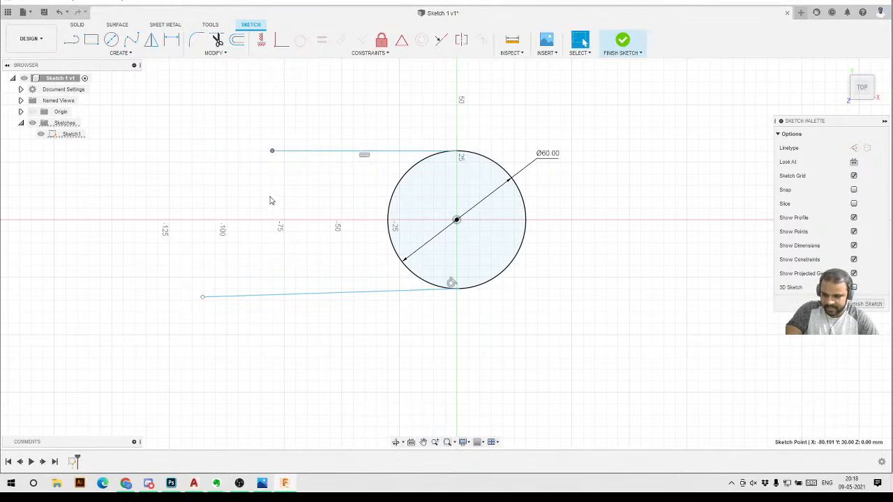
{"action": "mouse_move", "coordinate": [272, 154]}
{"action": "left_mouse_down"}
{"action": "mouse_move", "coordinate": [193, 145]}
{"action": "mouse_move", "coordinate": [189, 128]}
{"action": "mouse_move", "coordinate": [193, 160]}
{"action": "mouse_move", "coordinate": [178, 50]}
{"action": "mouse_move", "coordinate": [186, 120]}
{"action": "mouse_move", "coordinate": [143, 96]}
{"action": "mouse_move", "coordinate": [225, 203]}
{"action": "mouse_move", "coordinate": [236, 181]}
{"action": "mouse_move", "coordinate": [195, 107]}
{"action": "mouse_move", "coordinate": [148, 174]}
{"action": "left_mouse_up"}
{"action": "left_click_drag", "start_coordinate": [376, 176], "coordinate": [367, 168]}
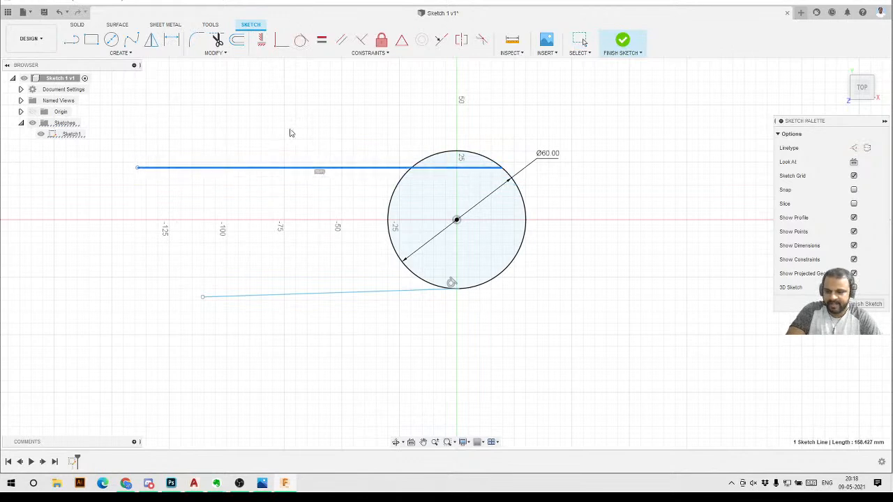
Swing the lower line's free end around the circle to the right side and back to the left
{"action": "left_click", "coordinate": [202, 298]}
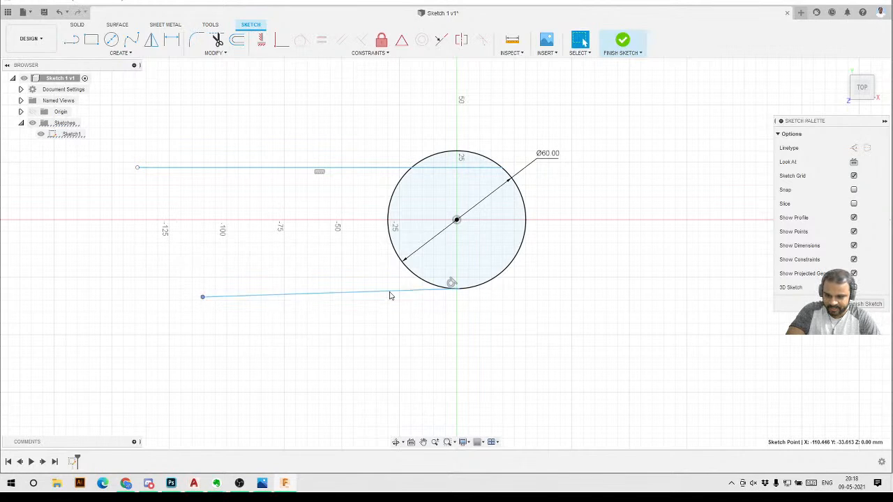
{"action": "mouse_move", "coordinate": [203, 297]}
{"action": "left_mouse_down"}
{"action": "mouse_move", "coordinate": [484, 379]}
{"action": "mouse_move", "coordinate": [367, 369]}
{"action": "mouse_move", "coordinate": [148, 281]}
{"action": "left_mouse_up"}
{"action": "left_click_drag", "start_coordinate": [162, 312], "coordinate": [169, 317]}
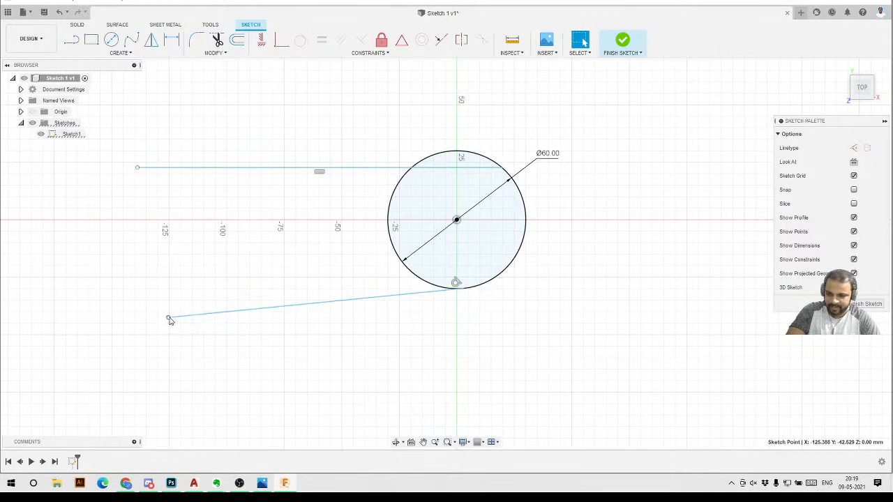
{"action": "left_click_drag", "start_coordinate": [169, 320], "coordinate": [520, 337]}
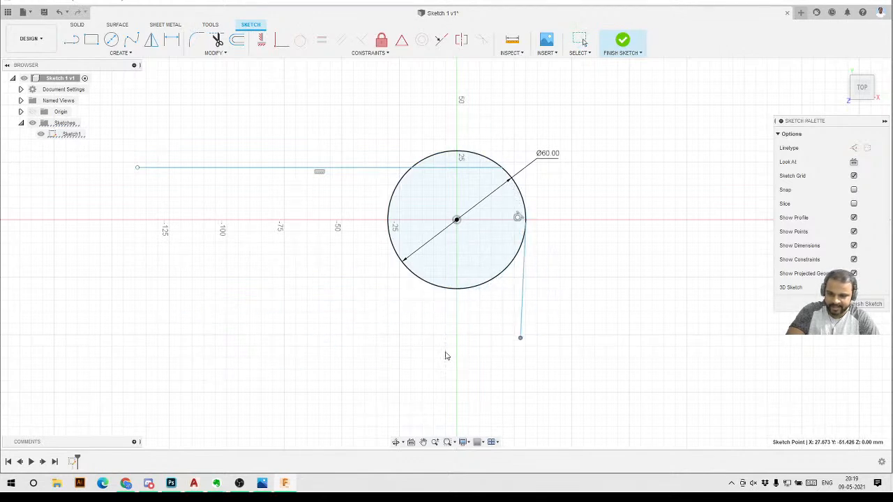
{"action": "left_click_drag", "start_coordinate": [446, 356], "coordinate": [161, 279]}
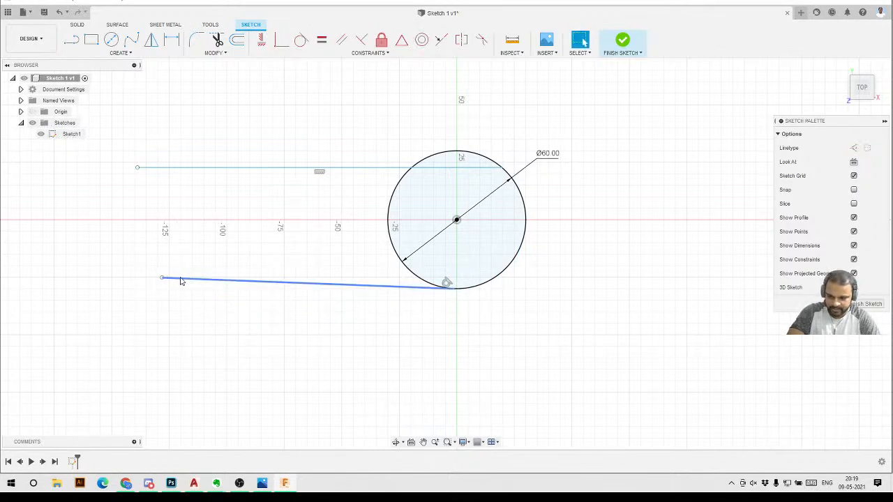
Make the lower line horizontal with the Horizontal/Vertical constraint, and shorten it slightly at its free end
{"action": "left_click", "coordinate": [358, 290]}
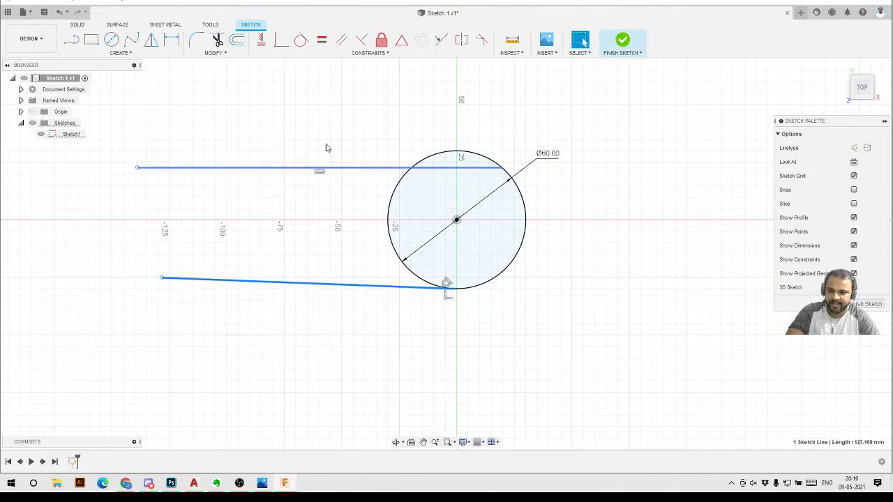
{"action": "left_click", "coordinate": [259, 44]}
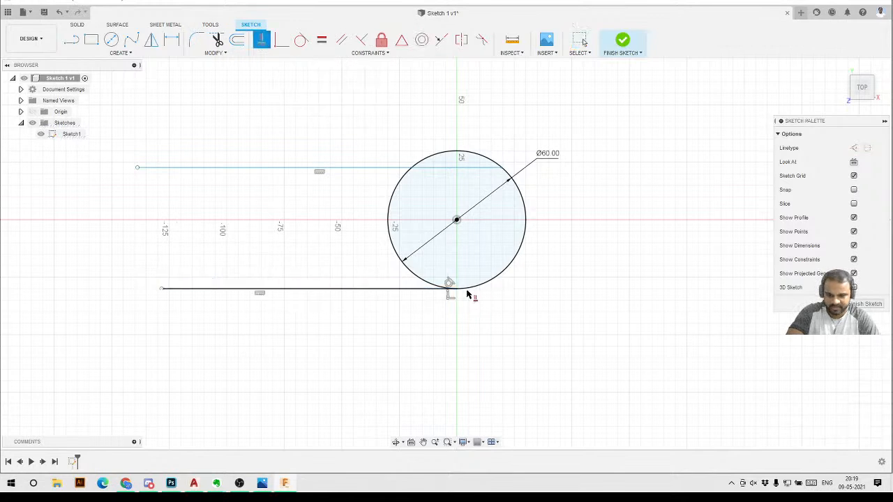
{"action": "key", "text": "Escape"}
{"action": "mouse_move", "coordinate": [162, 289]}
{"action": "left_mouse_down"}
{"action": "mouse_move", "coordinate": [266, 293]}
{"action": "mouse_move", "coordinate": [155, 293]}
{"action": "mouse_move", "coordinate": [175, 301]}
{"action": "mouse_move", "coordinate": [295, 303]}
{"action": "mouse_move", "coordinate": [187, 298]}
{"action": "left_mouse_up"}
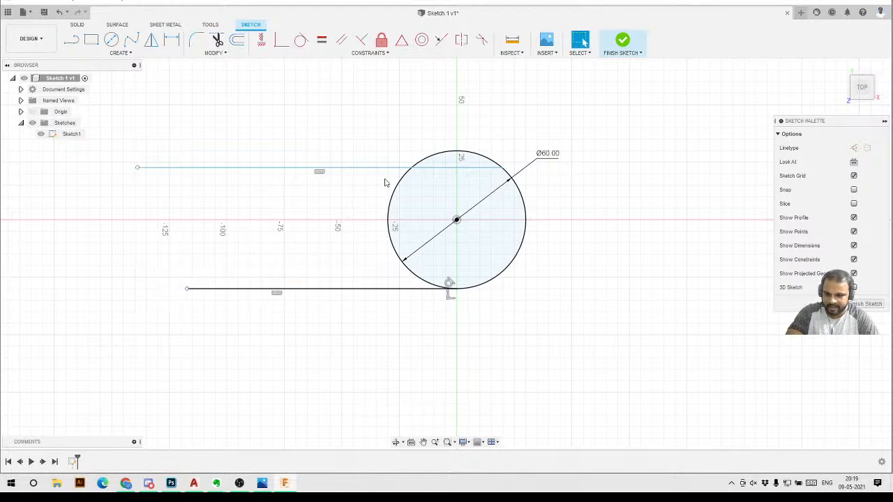
Apply a Tangent constraint between the upper horizontal line and the top of the circle
{"action": "mouse_move", "coordinate": [267, 171]}
{"action": "left_mouse_down"}
{"action": "mouse_move", "coordinate": [275, 172]}
{"action": "mouse_move", "coordinate": [279, 141]}
{"action": "mouse_move", "coordinate": [175, 146]}
{"action": "left_mouse_up"}
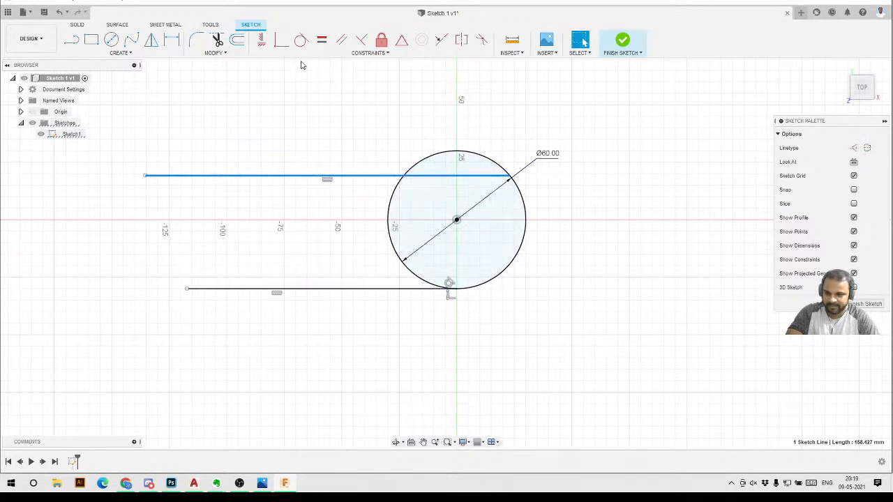
{"action": "left_click", "coordinate": [397, 148]}
{"action": "left_click", "coordinate": [301, 43]}
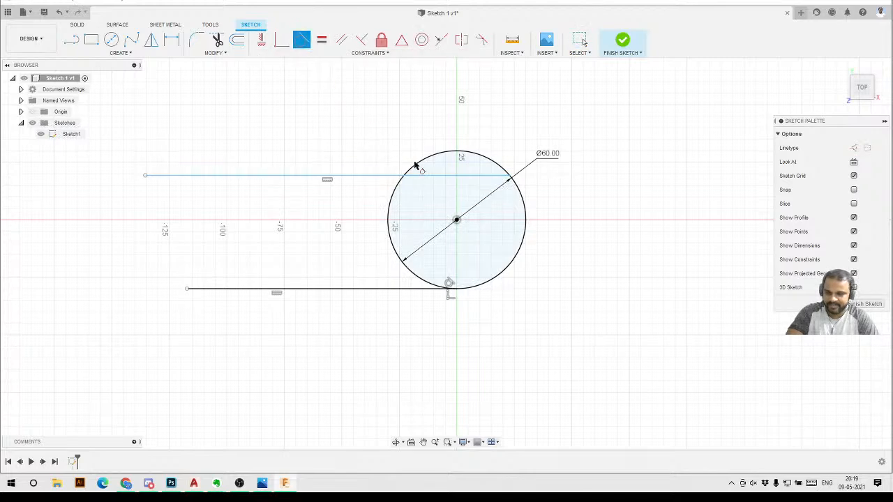
{"action": "left_click", "coordinate": [367, 175]}
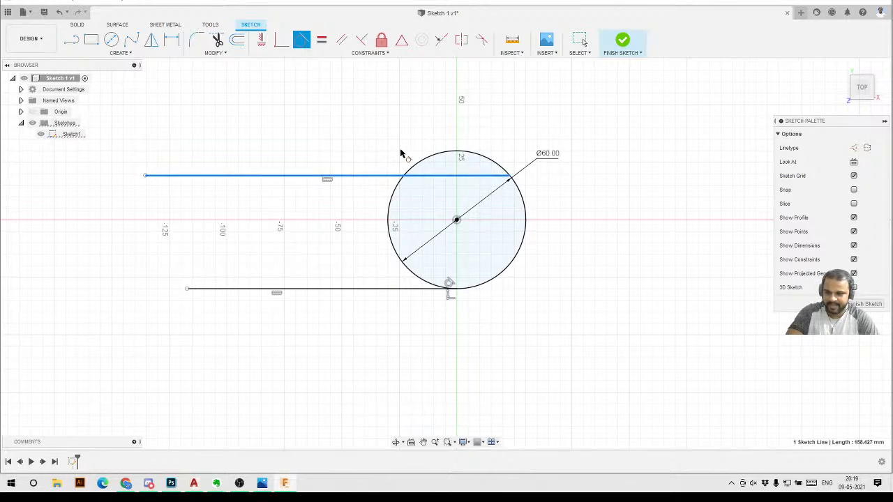
{"action": "left_click", "coordinate": [421, 162]}
{"action": "key", "text": "Escape"}
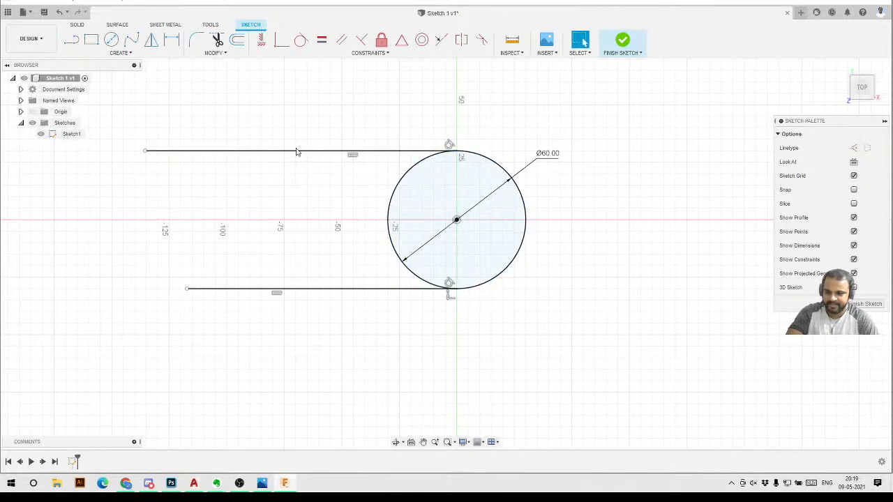
Adjust the free ends of both horizontal lines, leaving the upper line shorter than the lower one
{"action": "left_click_drag", "start_coordinate": [146, 153], "coordinate": [199, 152]}
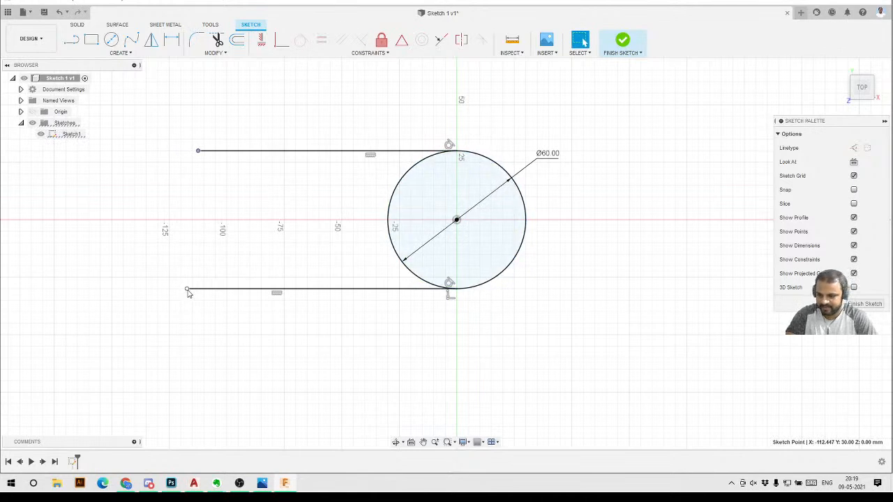
{"action": "left_click_drag", "start_coordinate": [187, 290], "coordinate": [193, 289]}
{"action": "left_click_drag", "start_coordinate": [198, 151], "coordinate": [204, 150]}
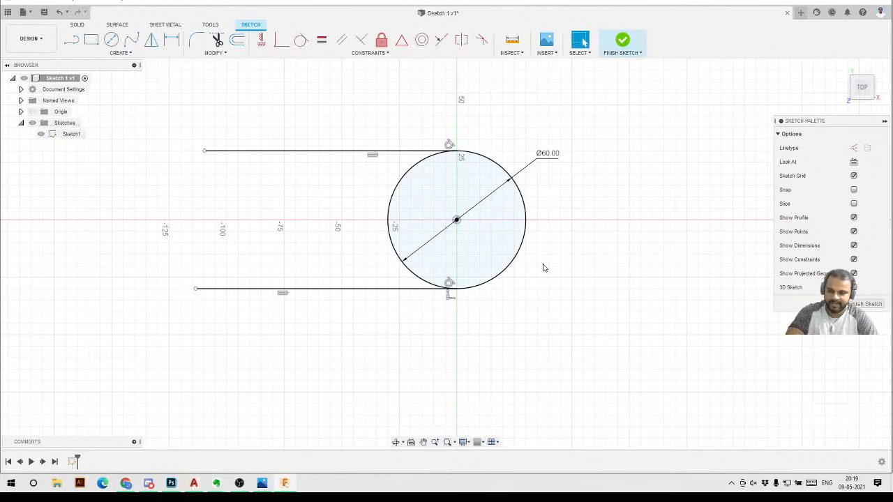
{"action": "scroll", "coordinate": [602, 241], "scroll_direction": "down", "scroll_amount": 3}
{"action": "scroll", "coordinate": [383, 252], "scroll_direction": "up", "scroll_amount": 2}
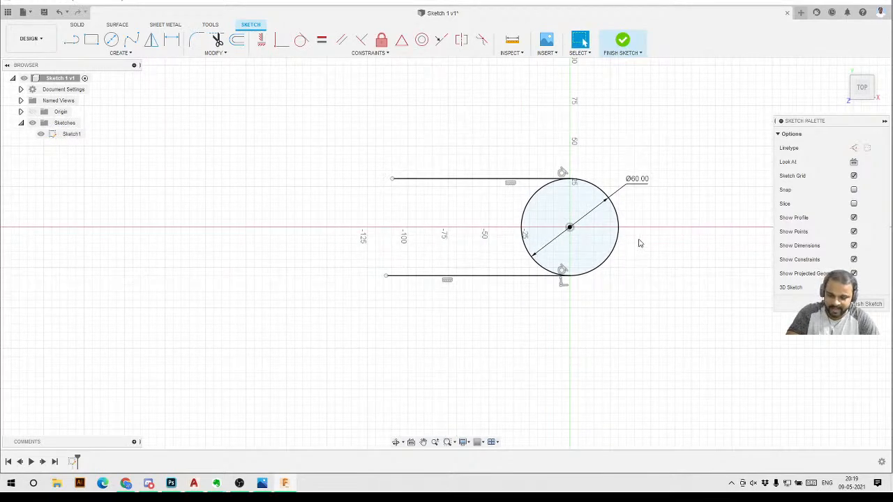
{"action": "scroll", "coordinate": [640, 243], "scroll_direction": "up", "scroll_amount": 2}
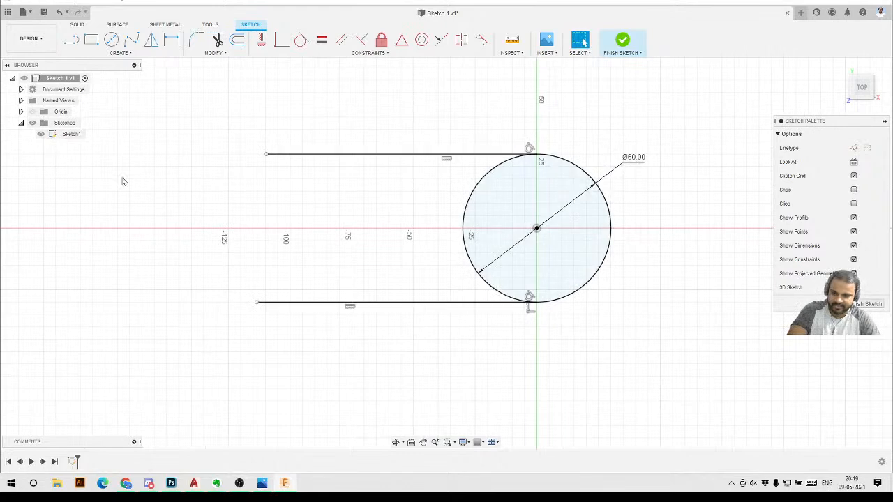
{"action": "scroll", "coordinate": [139, 182], "scroll_direction": "down", "scroll_amount": 2}
{"action": "scroll", "coordinate": [325, 212], "scroll_direction": "up", "scroll_amount": 2}
{"action": "left_click", "coordinate": [199, 141]}
{"action": "left_click_drag", "start_coordinate": [213, 145], "coordinate": [242, 152]}
{"action": "mouse_move", "coordinate": [188, 298]}
{"action": "left_mouse_down"}
{"action": "mouse_move", "coordinate": [312, 296]}
{"action": "mouse_move", "coordinate": [175, 295]}
{"action": "left_mouse_up"}
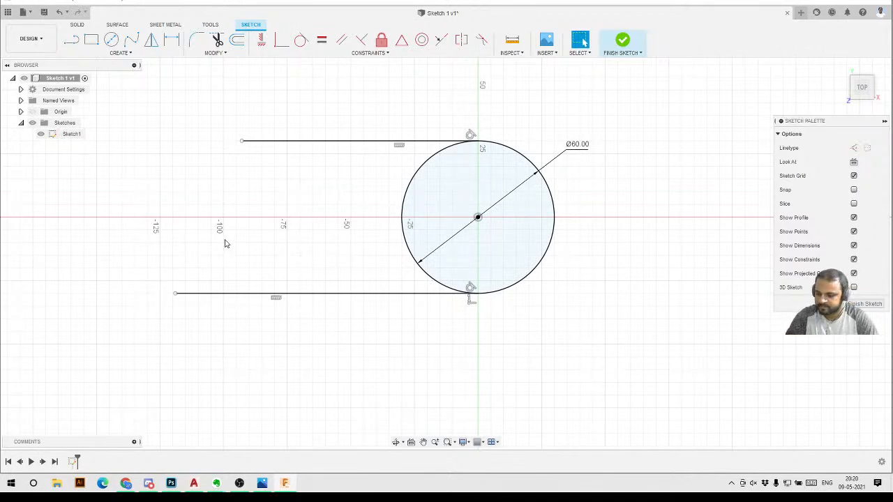
Switch to Photos to check the reference drawing Sketch_assignment_2.JPG, and return to the Fusion 360 sketch
{"action": "left_click", "coordinate": [264, 484]}
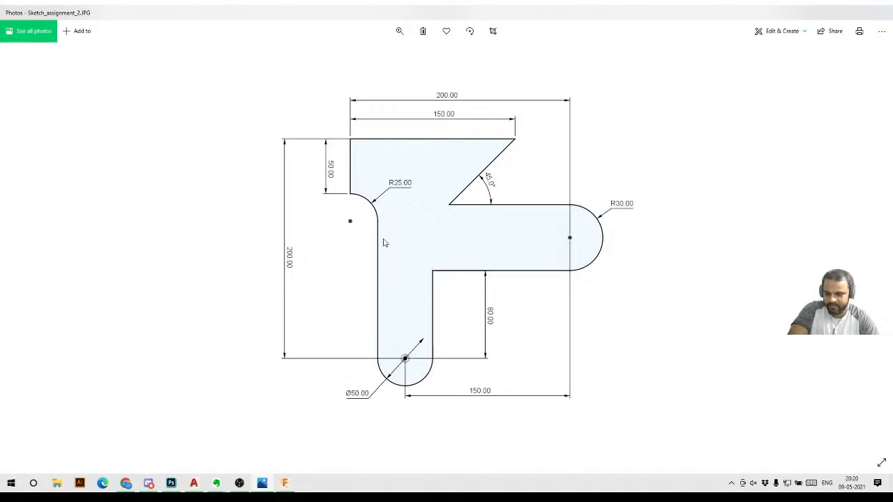
{"action": "left_click", "coordinate": [838, 2]}
{"action": "scroll", "coordinate": [470, 159], "scroll_direction": "down", "scroll_amount": 3}
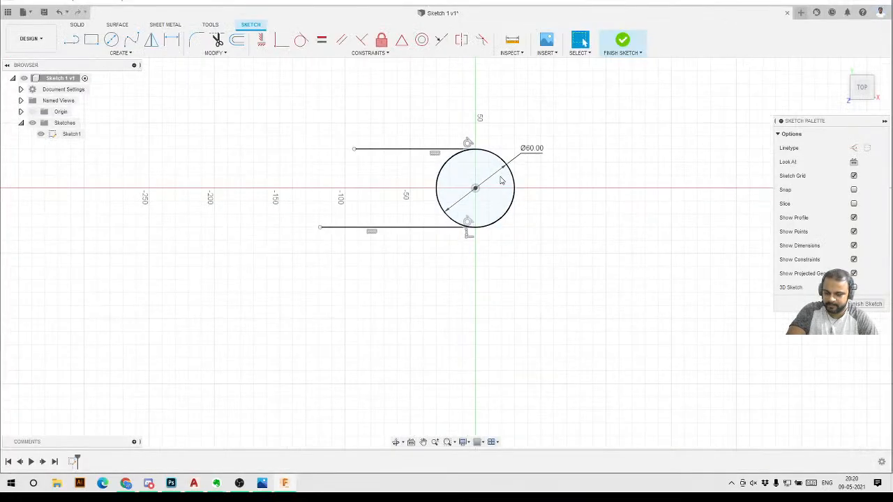
{"action": "scroll", "coordinate": [281, 310], "scroll_direction": "up", "scroll_amount": 1}
Draw a vertical line about 116 mm long downward from the left end of the lower horizontal line
{"action": "left_click", "coordinate": [71, 40]}
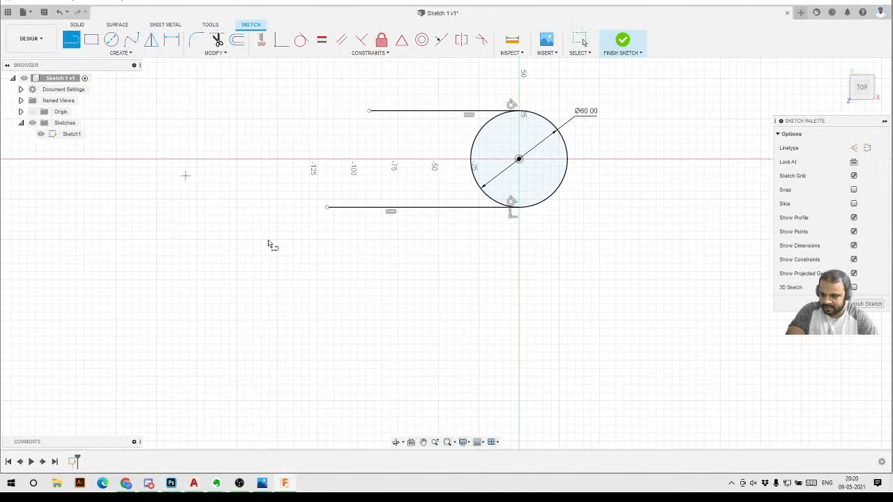
{"action": "left_click", "coordinate": [327, 207]}
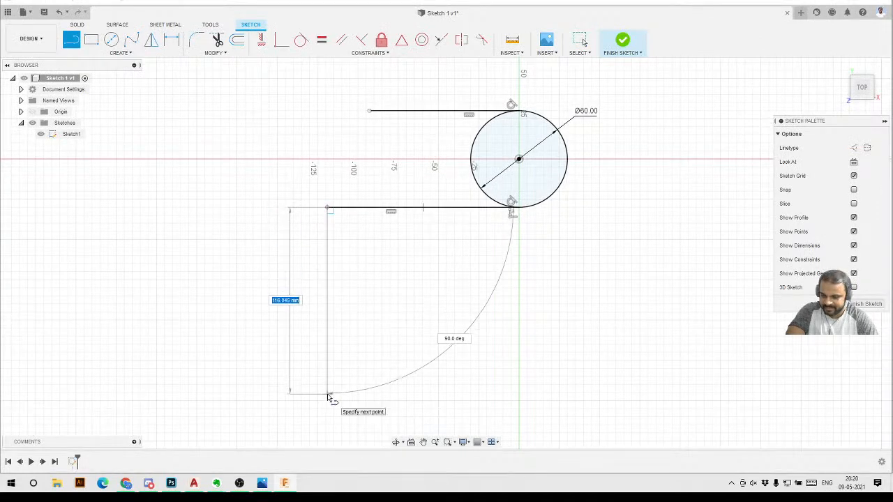
{"action": "left_click", "coordinate": [327, 395]}
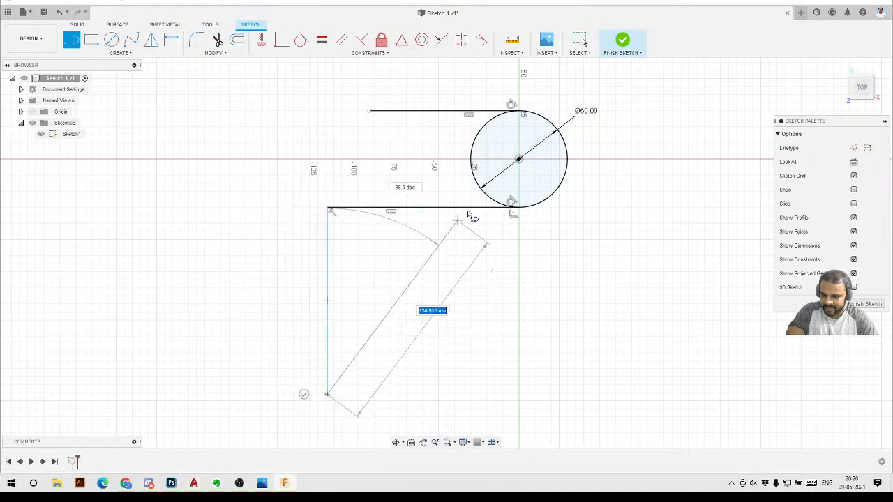
{"action": "scroll", "coordinate": [470, 215], "scroll_direction": "down", "scroll_amount": 2}
{"action": "scroll", "coordinate": [360, 338], "scroll_direction": "up", "scroll_amount": 2}
{"action": "key", "text": "Escape"}
{"action": "mouse_move", "coordinate": [389, 323]}
{"action": "left_mouse_down"}
{"action": "mouse_move", "coordinate": [434, 318]}
{"action": "mouse_move", "coordinate": [387, 315]}
{"action": "left_mouse_up"}
{"action": "key", "text": "Escape"}
{"action": "scroll", "coordinate": [390, 180], "scroll_direction": "up", "scroll_amount": 2}
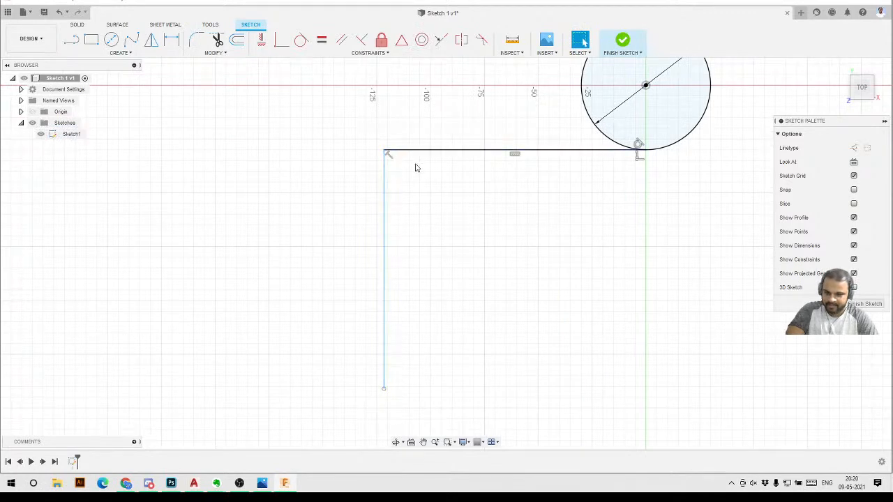
{"action": "scroll", "coordinate": [395, 184], "scroll_direction": "down", "scroll_amount": 1}
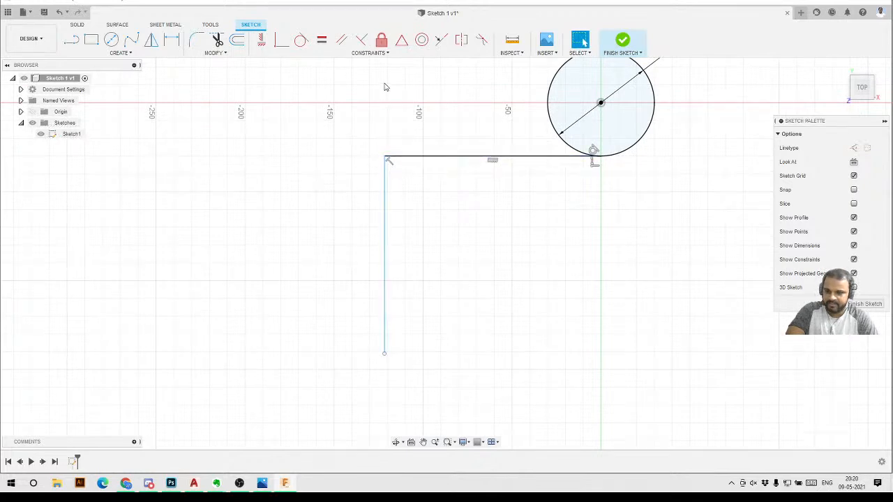
{"action": "left_click", "coordinate": [369, 53]}
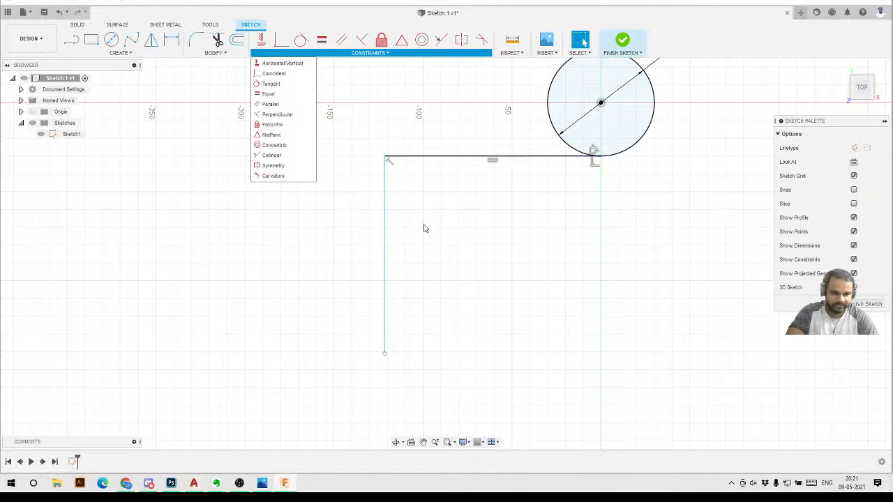
{"action": "left_click", "coordinate": [373, 239]}
Draw a center-diameter circle about 66 mm across to the left of the vertical line's lower end
{"action": "scroll", "coordinate": [436, 264], "scroll_direction": "down", "scroll_amount": 3}
{"action": "scroll", "coordinate": [327, 246], "scroll_direction": "up", "scroll_amount": 3}
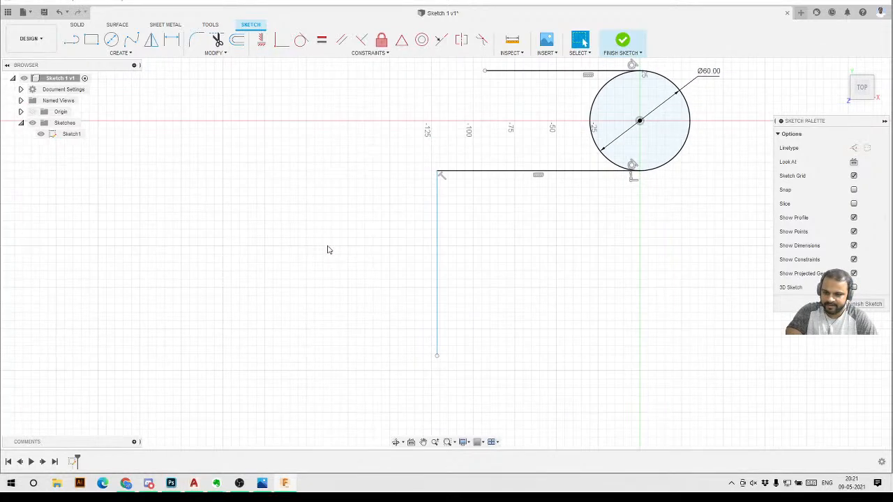
{"action": "left_click", "coordinate": [111, 40]}
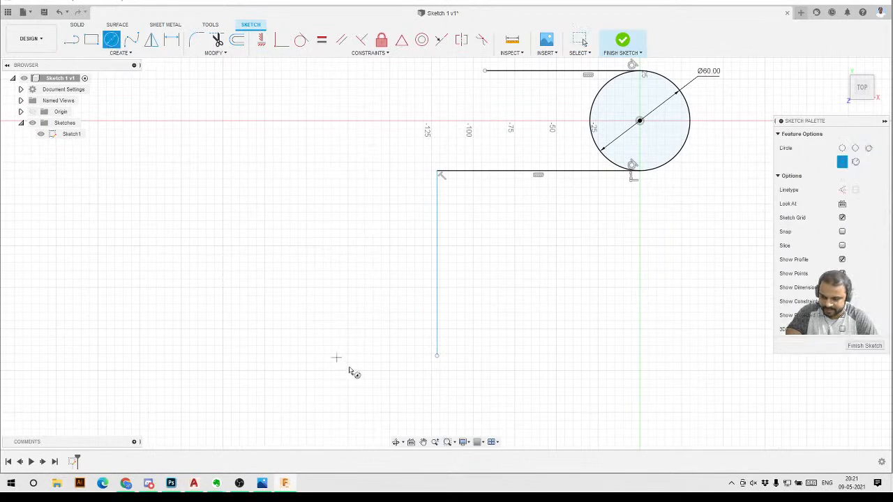
{"action": "left_click", "coordinate": [367, 323]}
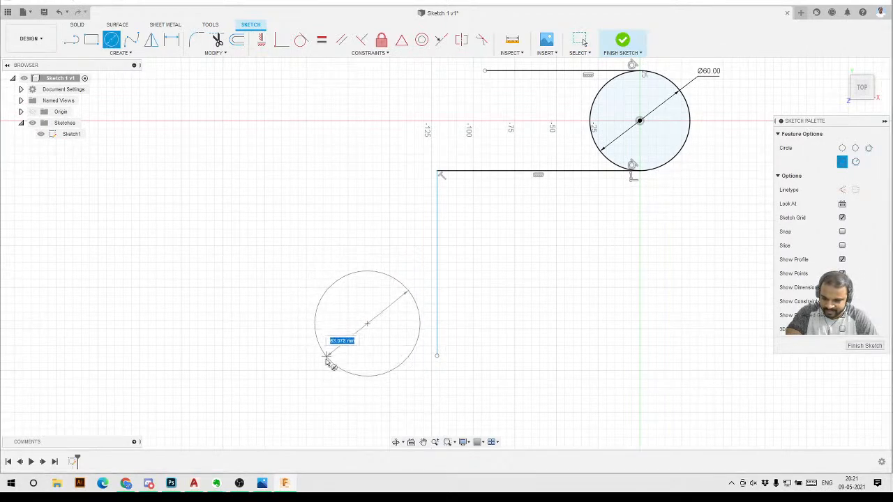
{"action": "left_click", "coordinate": [328, 363]}
{"action": "key", "text": "Escape"}
Make the vertical line tangent to the lower circle and adjust the line's lower end at the circle's right side
{"action": "left_click_drag", "start_coordinate": [437, 358], "coordinate": [419, 327]}
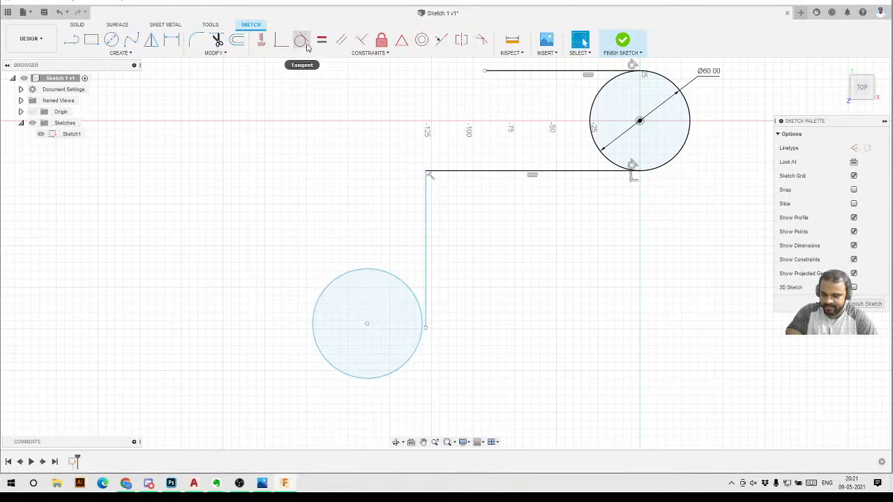
{"action": "left_click", "coordinate": [306, 43]}
{"action": "left_click", "coordinate": [421, 310]}
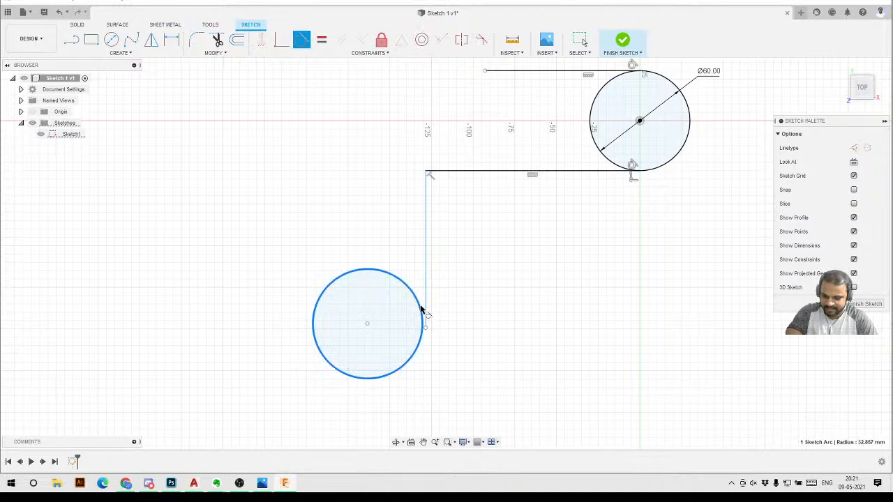
{"action": "left_click", "coordinate": [427, 310]}
{"action": "key", "text": "Escape"}
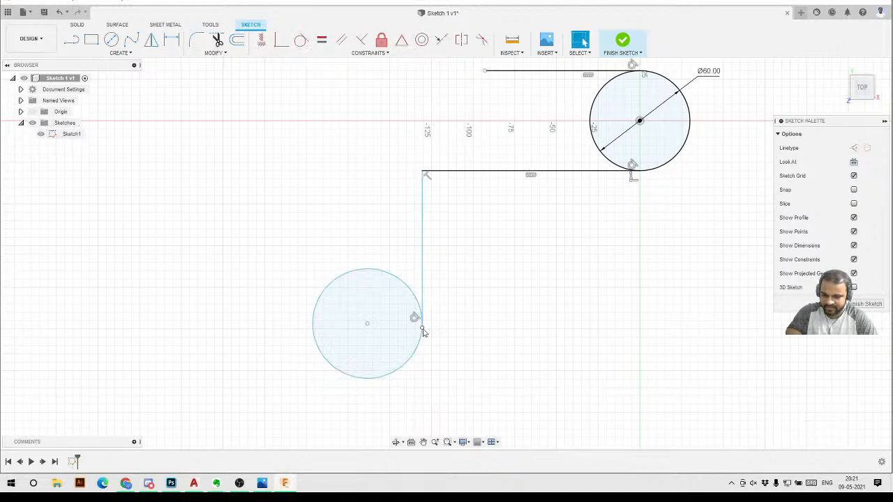
{"action": "mouse_move", "coordinate": [422, 329]}
{"action": "left_mouse_down"}
{"action": "mouse_move", "coordinate": [420, 300]}
{"action": "mouse_move", "coordinate": [426, 339]}
{"action": "mouse_move", "coordinate": [426, 315]}
{"action": "mouse_move", "coordinate": [446, 286]}
{"action": "mouse_move", "coordinate": [429, 300]}
{"action": "mouse_move", "coordinate": [429, 289]}
{"action": "mouse_move", "coordinate": [430, 333]}
{"action": "mouse_move", "coordinate": [430, 324]}
{"action": "left_mouse_up"}
{"action": "scroll", "coordinate": [475, 299], "scroll_direction": "down", "scroll_amount": 3}
{"action": "scroll", "coordinate": [439, 335], "scroll_direction": "up", "scroll_amount": 2}
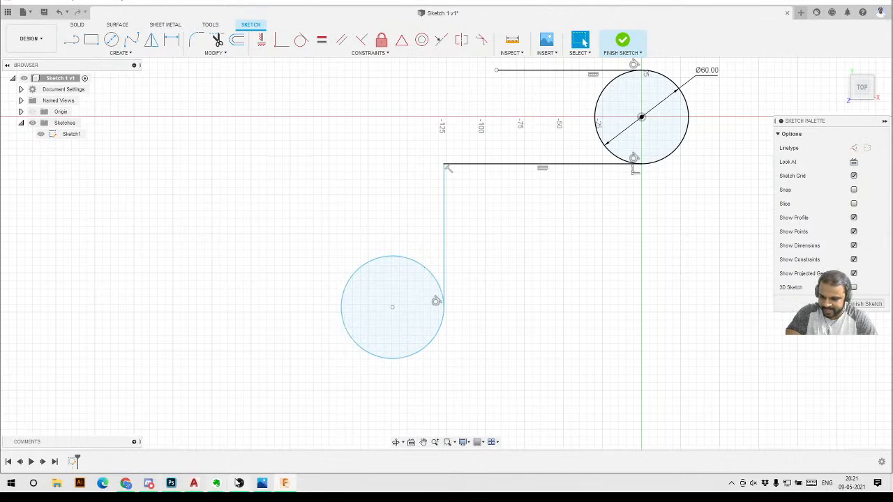
Check the reference drawing in Photos, return to Fusion 360, and dimension the lower circle's diameter to 50 mm
{"action": "left_click", "coordinate": [262, 482]}
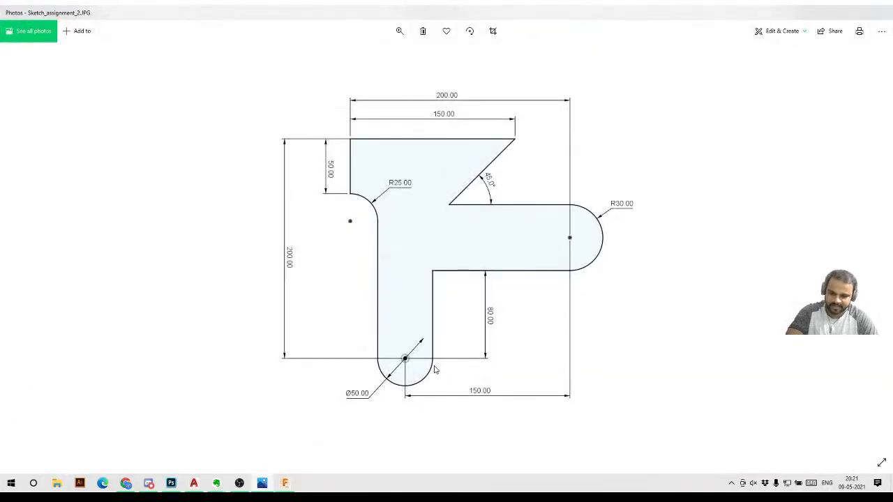
{"action": "left_click", "coordinate": [834, 2]}
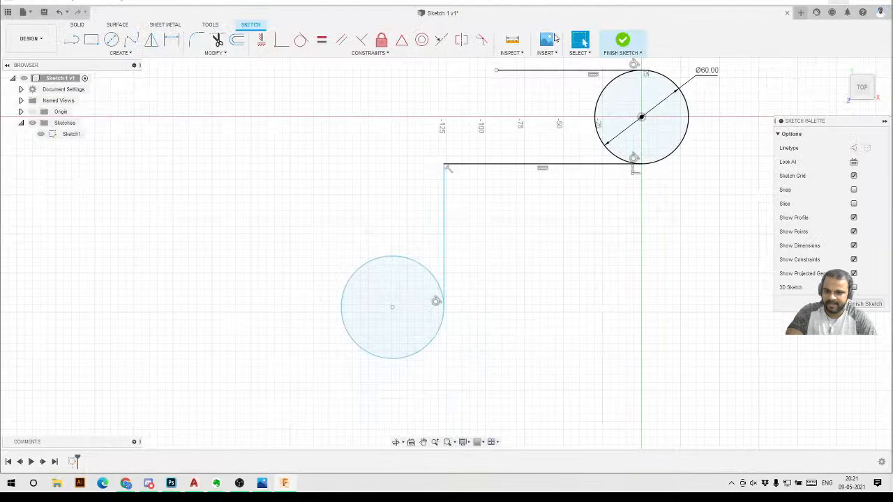
{"action": "left_click", "coordinate": [353, 342]}
{"action": "left_click", "coordinate": [328, 366]}
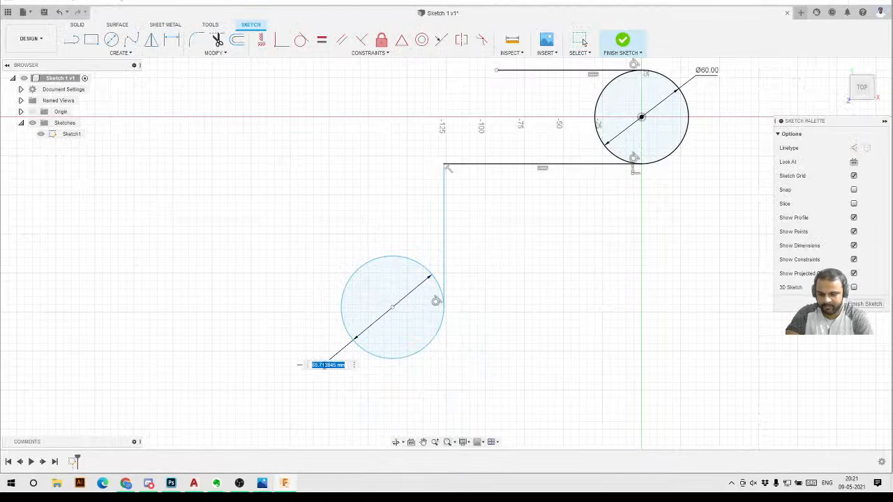
{"action": "type", "text": "50"}
{"action": "key", "text": "Return"}
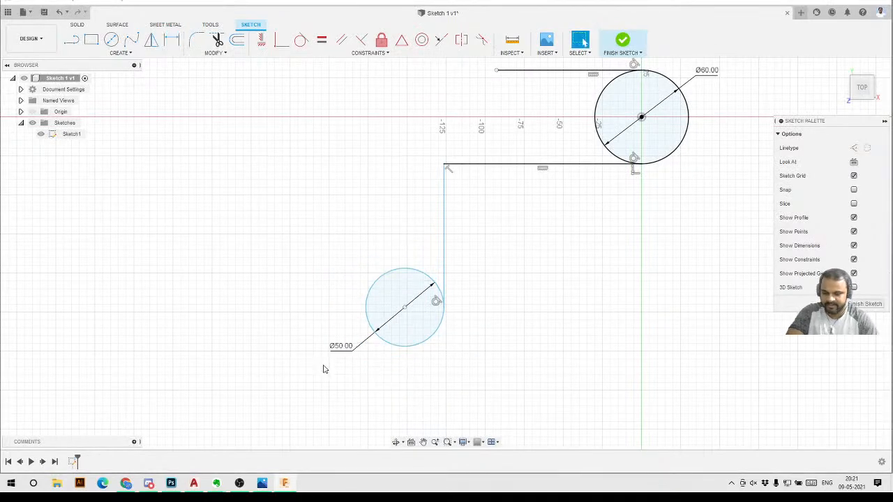
{"action": "scroll", "coordinate": [432, 282], "scroll_direction": "up", "scroll_amount": 3}
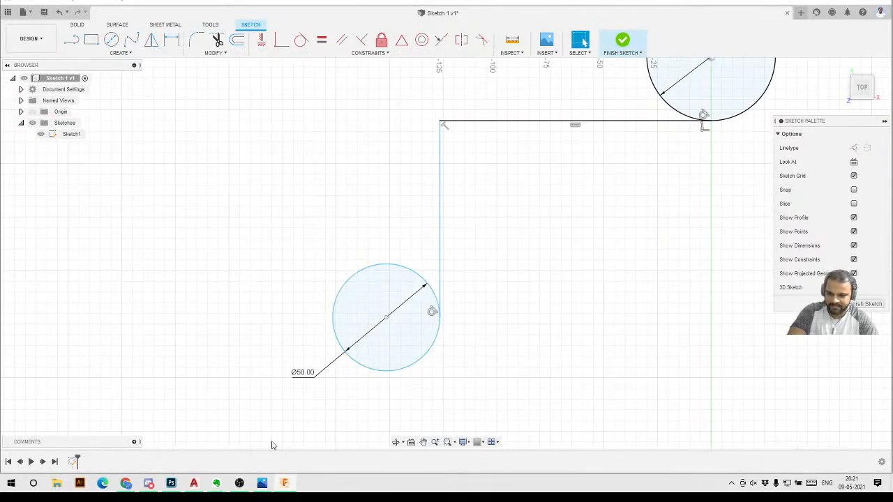
Check the reference in Photos, and in Fusion 360 dimension the lower horizontal line to the 50 mm circle's center at 80 mm
{"action": "left_click", "coordinate": [261, 484]}
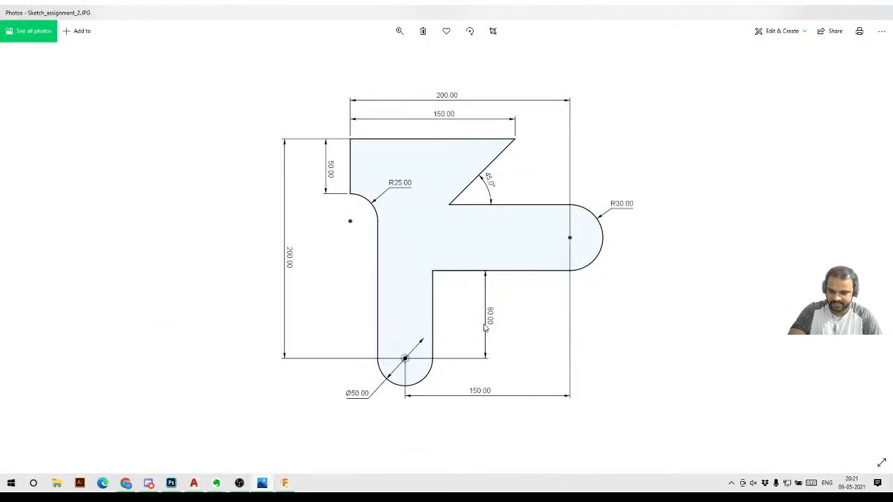
{"action": "left_click", "coordinate": [833, 1]}
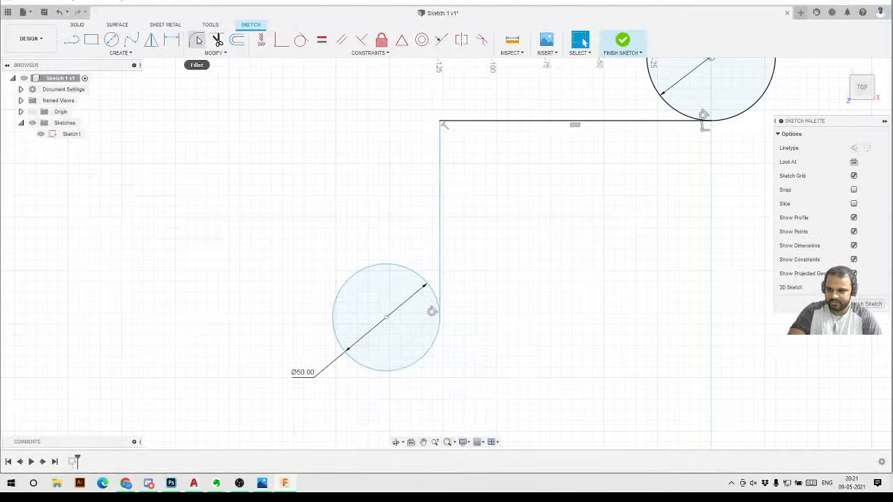
{"action": "left_click", "coordinate": [172, 39]}
{"action": "left_click", "coordinate": [479, 122]}
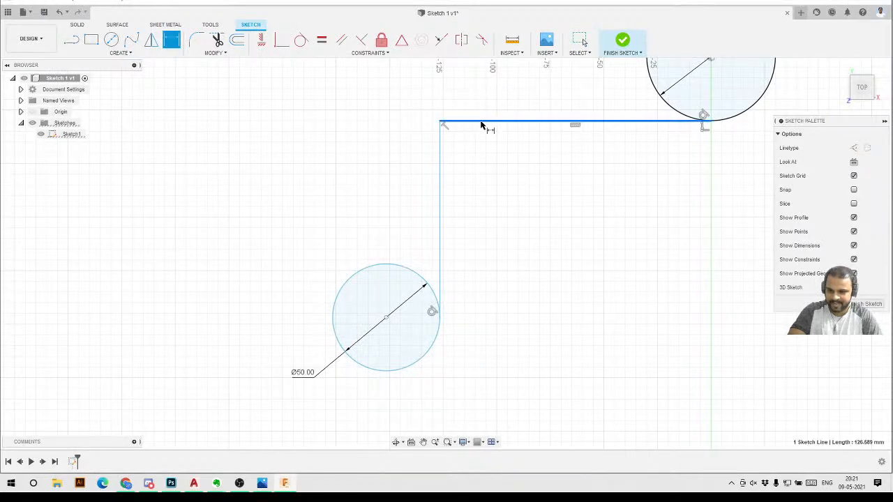
{"action": "left_click", "coordinate": [386, 319]}
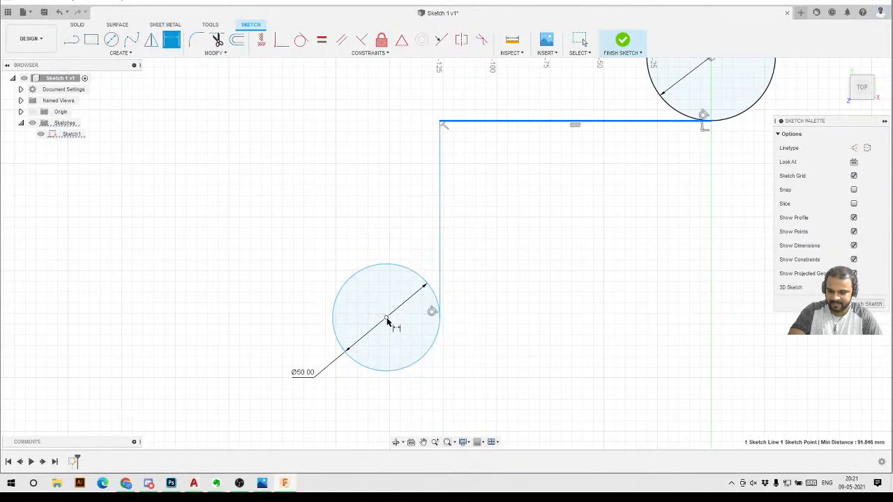
{"action": "left_click", "coordinate": [544, 251]}
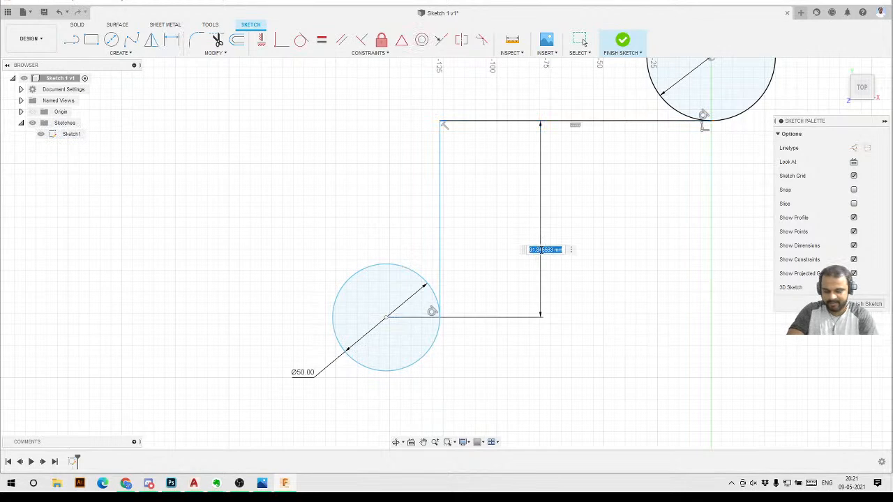
{"action": "type", "text": "80"}
{"action": "key", "text": "Return"}
{"action": "key", "text": "Escape"}
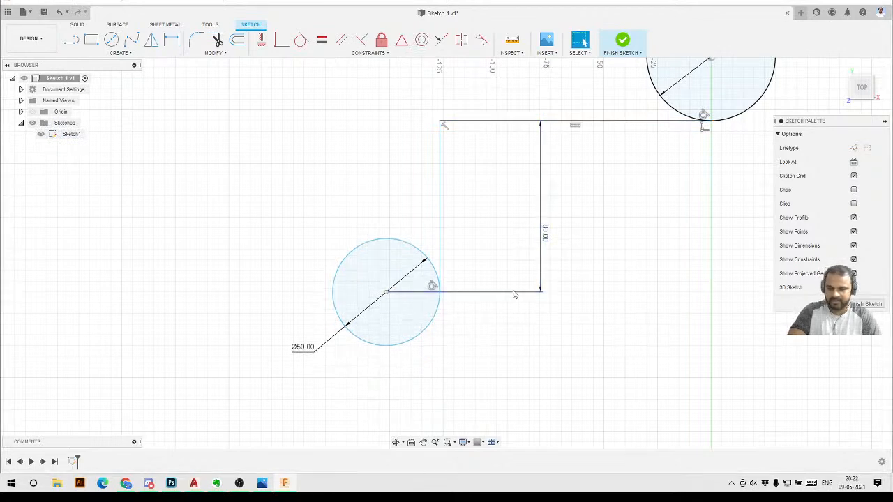
Draw a line about 100 mm long upward from the 50 mm circle's left side and make it tangent to the circle
{"action": "scroll", "coordinate": [520, 279], "scroll_direction": "down", "scroll_amount": 4}
{"action": "scroll", "coordinate": [463, 258], "scroll_direction": "up", "scroll_amount": 2}
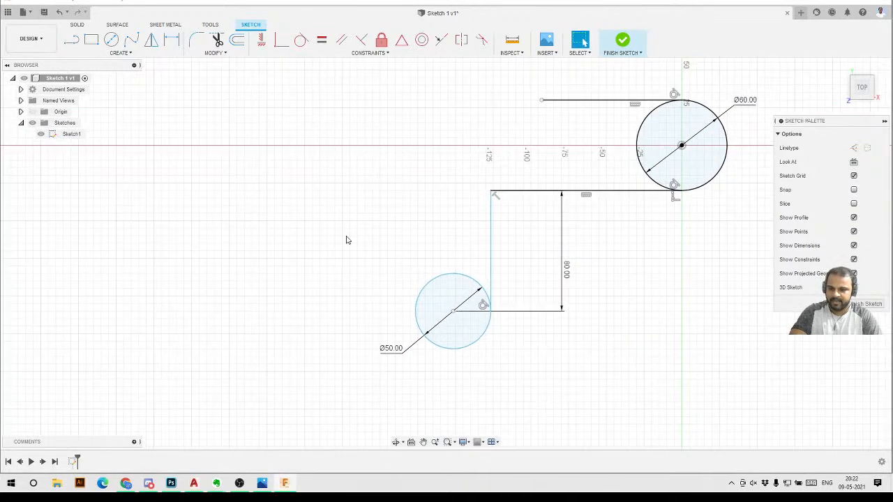
{"action": "left_click", "coordinate": [72, 40]}
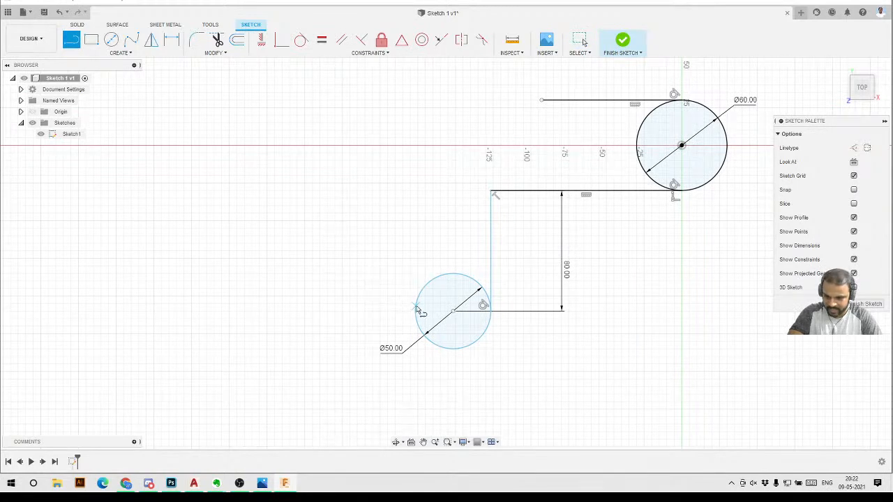
{"action": "left_click_drag", "start_coordinate": [420, 308], "coordinate": [435, 151]}
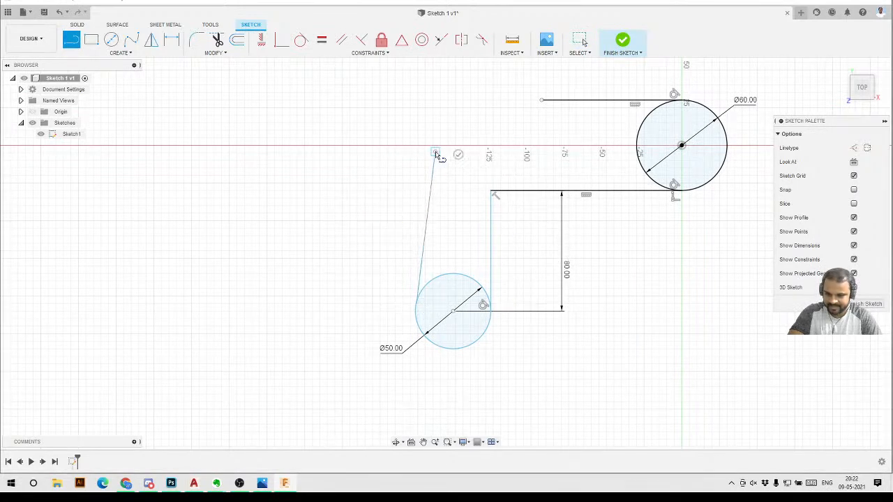
{"action": "key", "text": "Escape"}
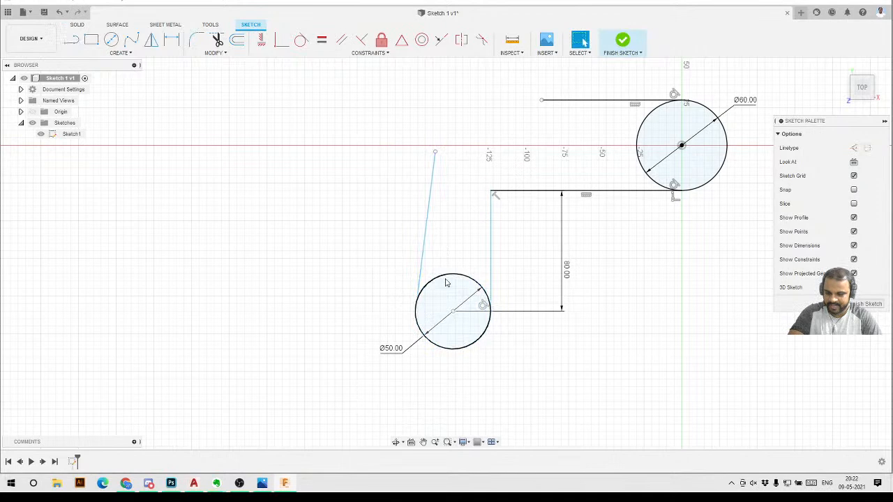
{"action": "left_click", "coordinate": [301, 40]}
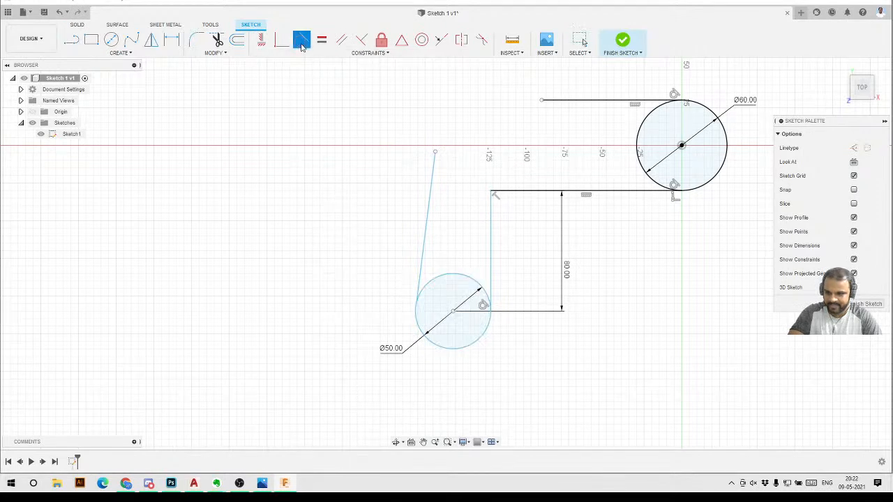
{"action": "left_click", "coordinate": [422, 268]}
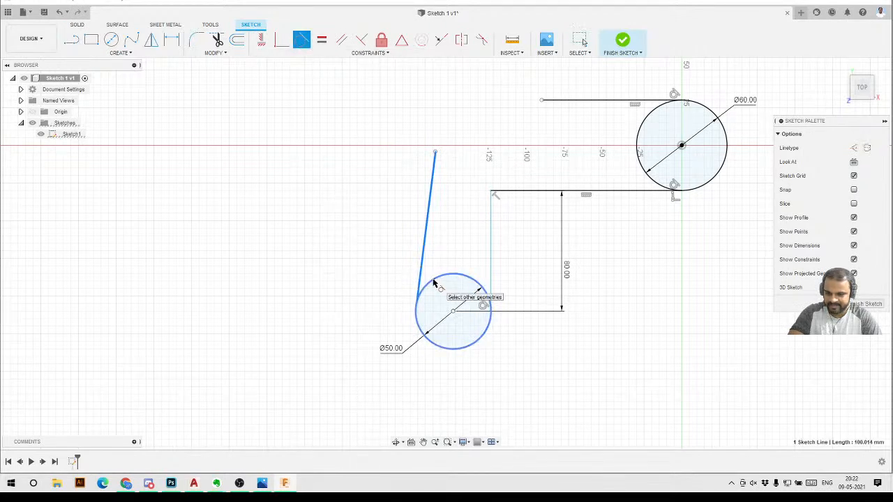
{"action": "left_click", "coordinate": [431, 282]}
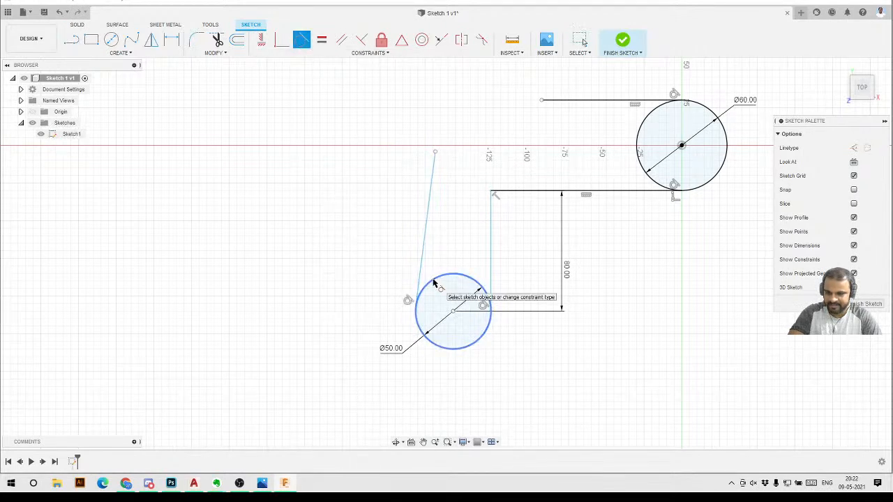
Constrain the left tangent line to vertical and shorten its upper end to about the lower horizontal line's level
{"action": "left_click", "coordinate": [261, 41]}
{"action": "left_click", "coordinate": [426, 226]}
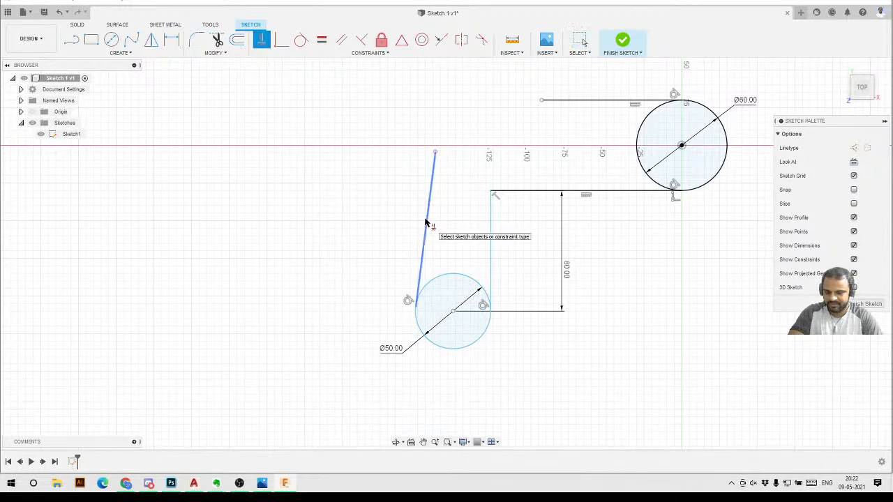
{"action": "left_click", "coordinate": [260, 41]}
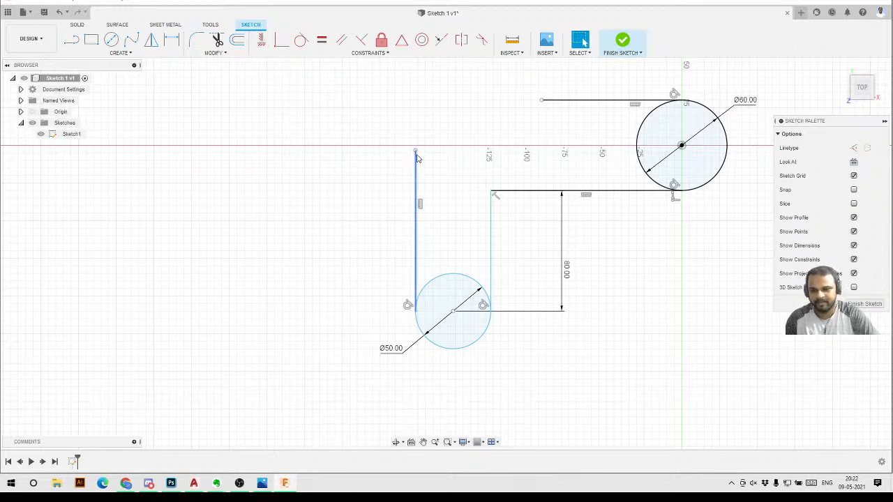
{"action": "mouse_move", "coordinate": [415, 151]}
{"action": "left_mouse_down"}
{"action": "mouse_move", "coordinate": [415, 202]}
{"action": "mouse_move", "coordinate": [415, 193]}
{"action": "left_mouse_up"}
{"action": "key", "text": "Escape"}
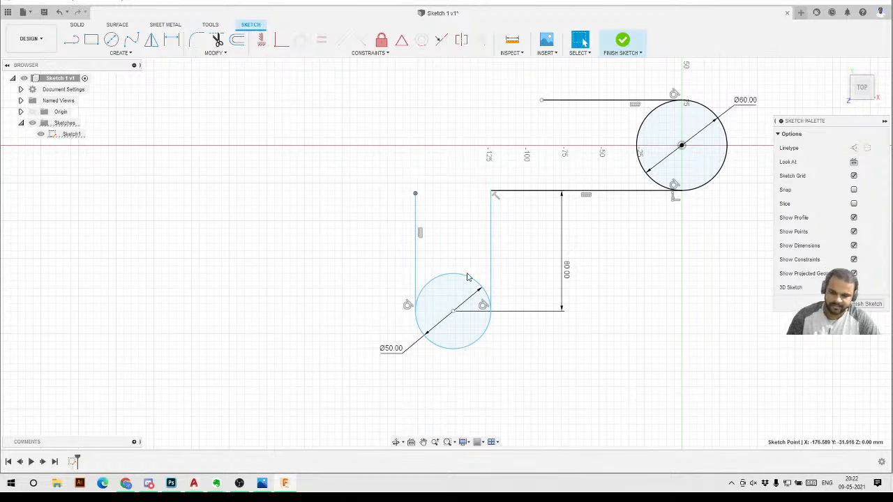
{"action": "scroll", "coordinate": [469, 275], "scroll_direction": "up", "scroll_amount": 2}
{"action": "scroll", "coordinate": [473, 272], "scroll_direction": "down", "scroll_amount": 3}
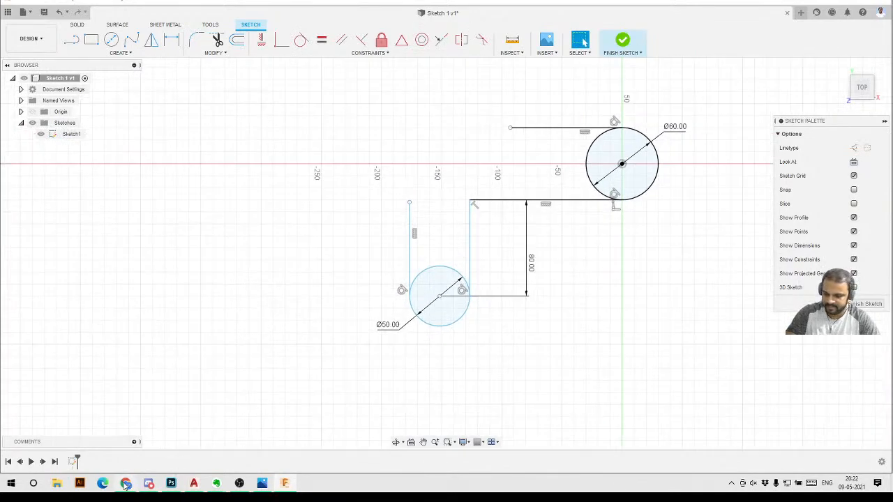
Check the reference drawing in Photos, and in Fusion 360 dimension the horizontal distance between the two circle centers to 150 mm
{"action": "left_click", "coordinate": [261, 483]}
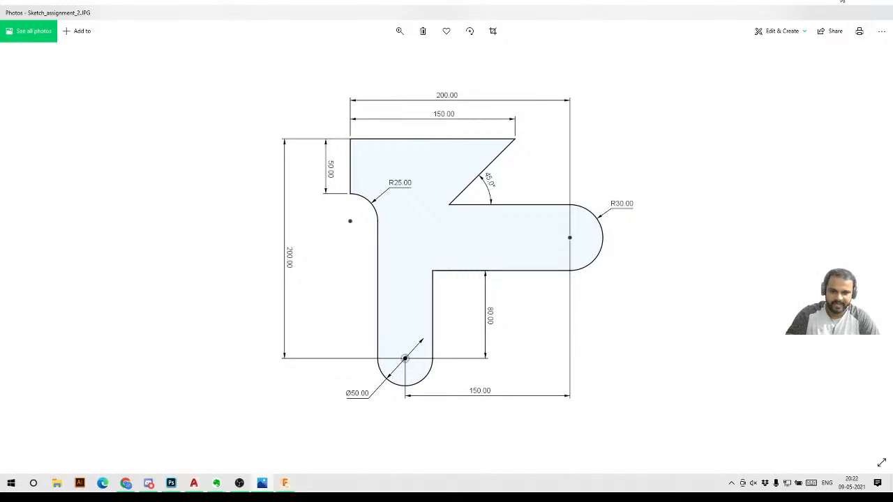
{"action": "key", "text": "alt+Tab"}
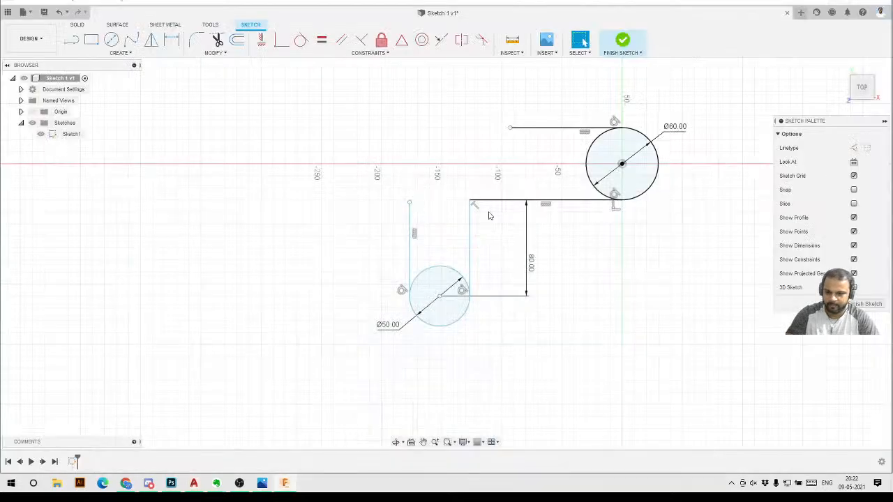
{"action": "left_click", "coordinate": [175, 44]}
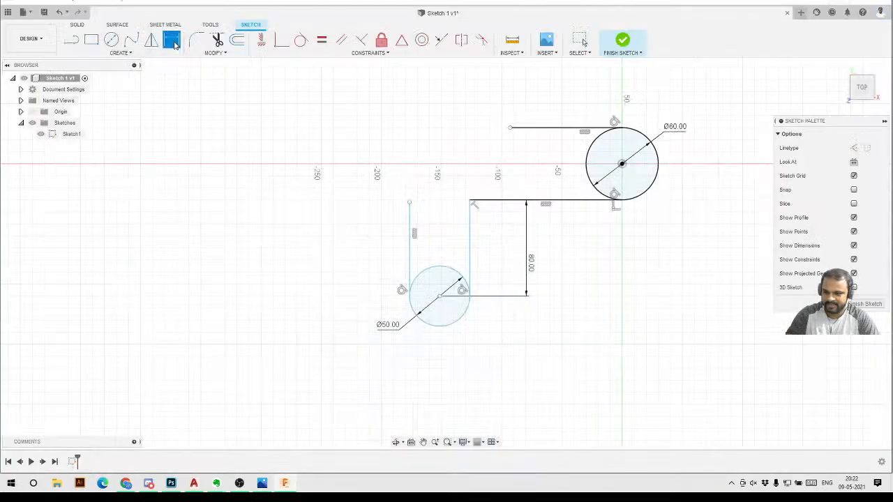
{"action": "left_click", "coordinate": [439, 296]}
{"action": "left_click", "coordinate": [621, 164]}
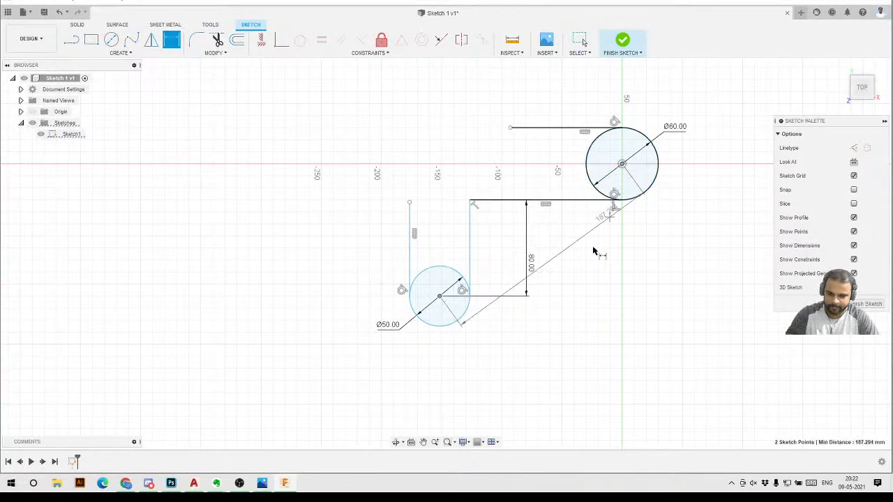
{"action": "left_click", "coordinate": [533, 370]}
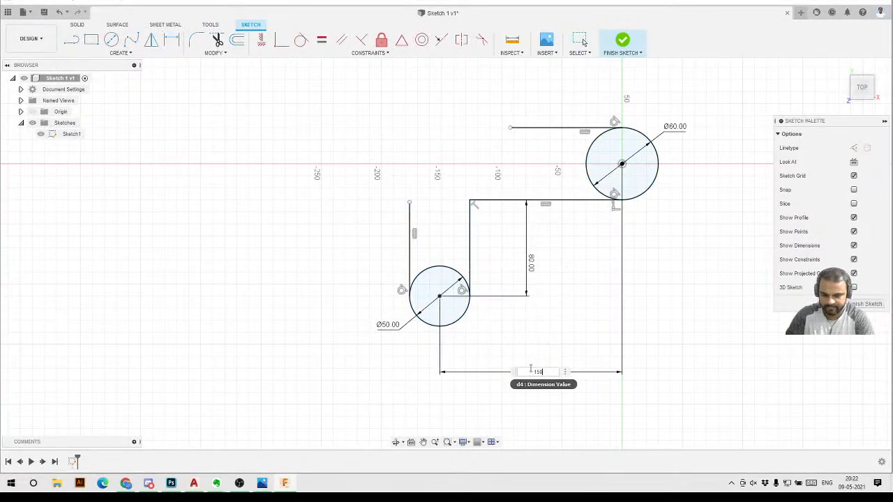
{"action": "type", "text": "150"}
{"action": "key", "text": "Return"}
{"action": "key", "text": "Escape"}
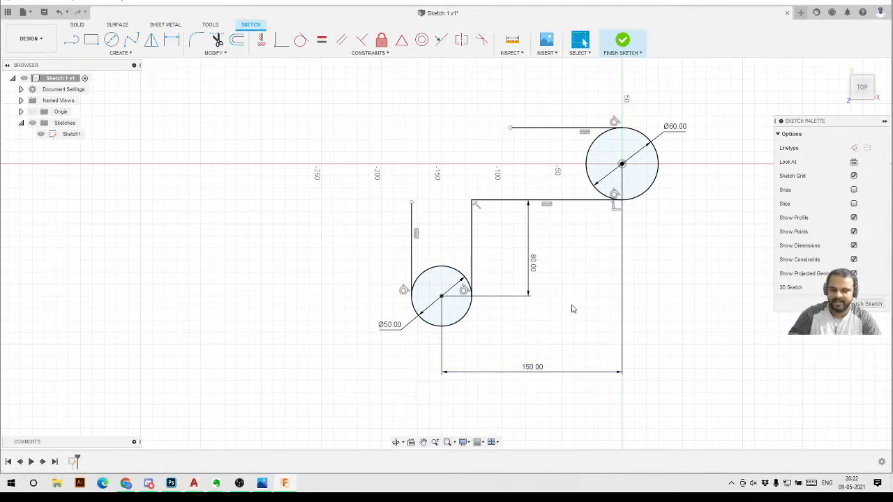
Shorten the upper horizontal line and move the left vertical line's upper end to about Y -18 mm
{"action": "left_click_drag", "start_coordinate": [412, 202], "coordinate": [412, 218]}
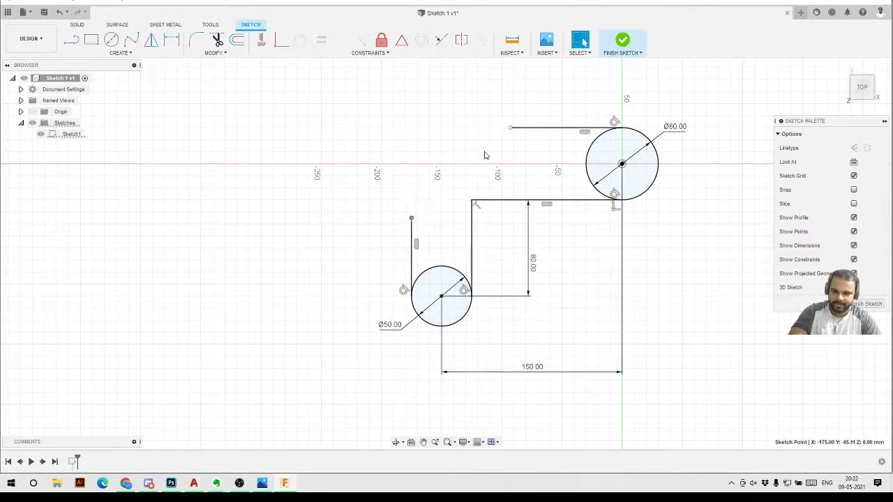
{"action": "left_click_drag", "start_coordinate": [511, 129], "coordinate": [538, 128]}
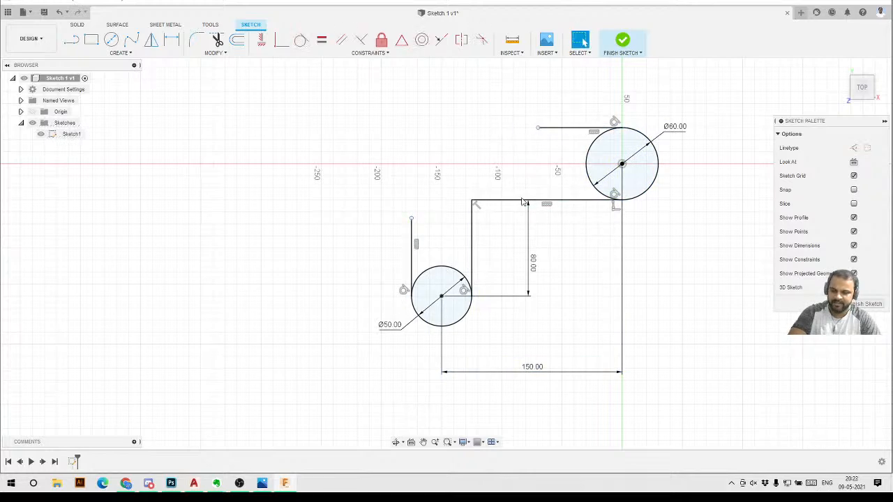
{"action": "left_click", "coordinate": [471, 201]}
{"action": "left_click", "coordinate": [412, 217]}
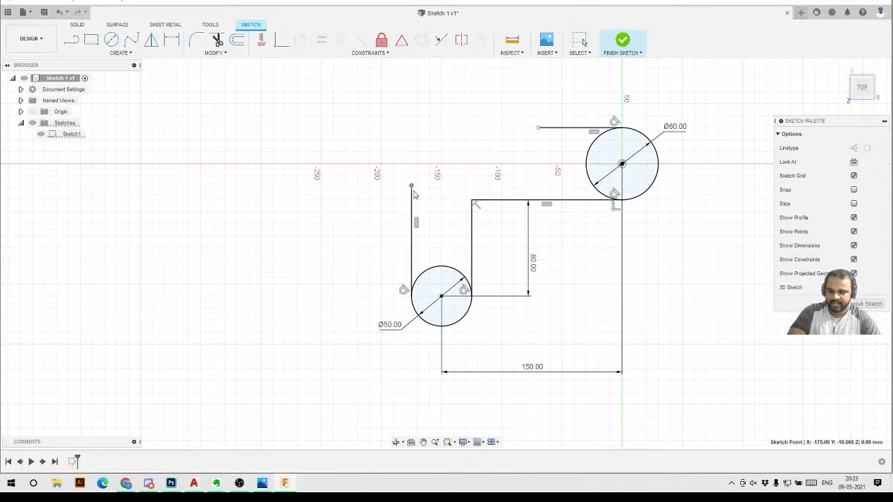
Shorten the upper horizontal line from its free end to about 63 mm
{"action": "left_click_drag", "start_coordinate": [537, 127], "coordinate": [545, 129]}
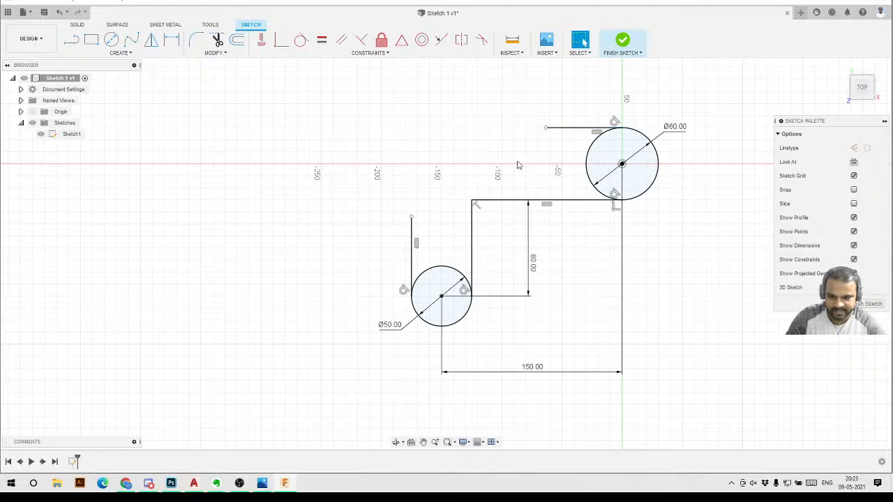
{"action": "left_click", "coordinate": [565, 128]}
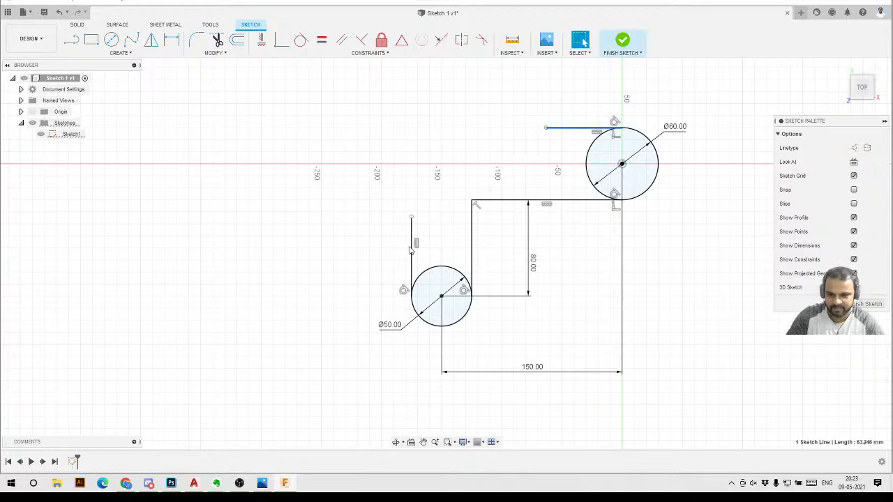
{"action": "left_click", "coordinate": [412, 253]}
{"action": "left_click", "coordinate": [521, 157]}
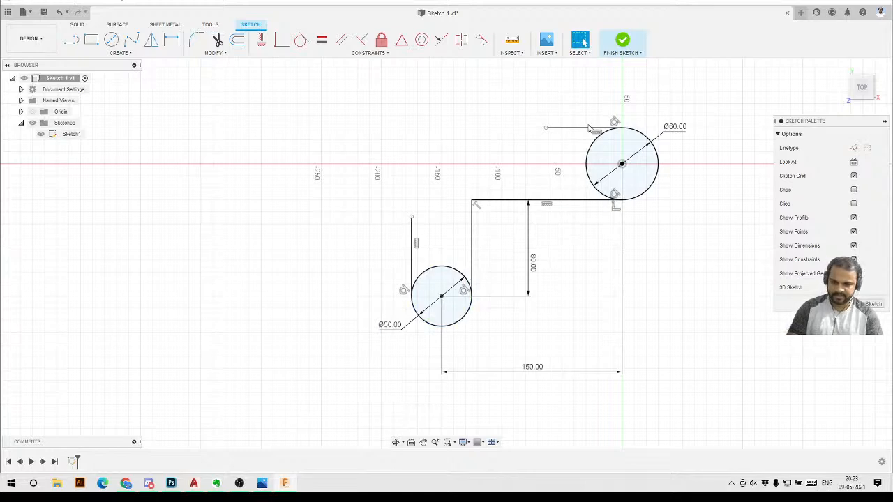
Check the reference drawing in Photos, and in Fusion 360 draw a three-point arc curving up and left from the left vertical line's upper end
{"action": "left_click", "coordinate": [261, 483]}
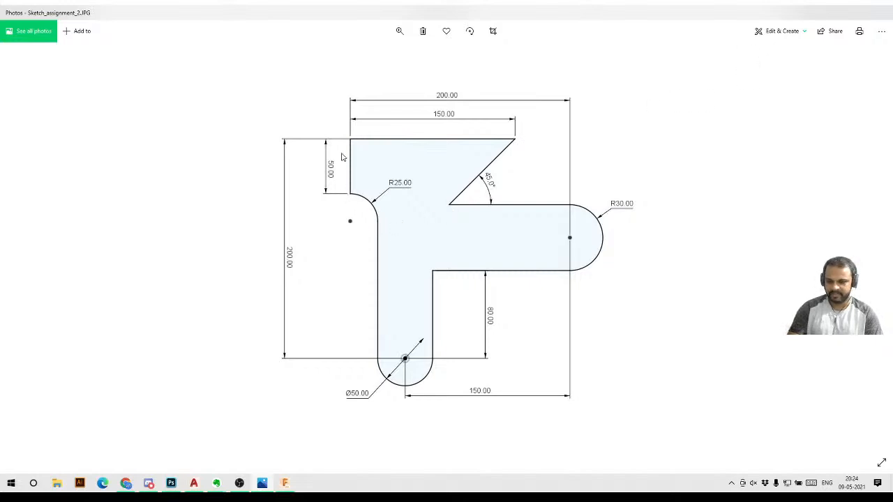
{"action": "left_click", "coordinate": [846, 3]}
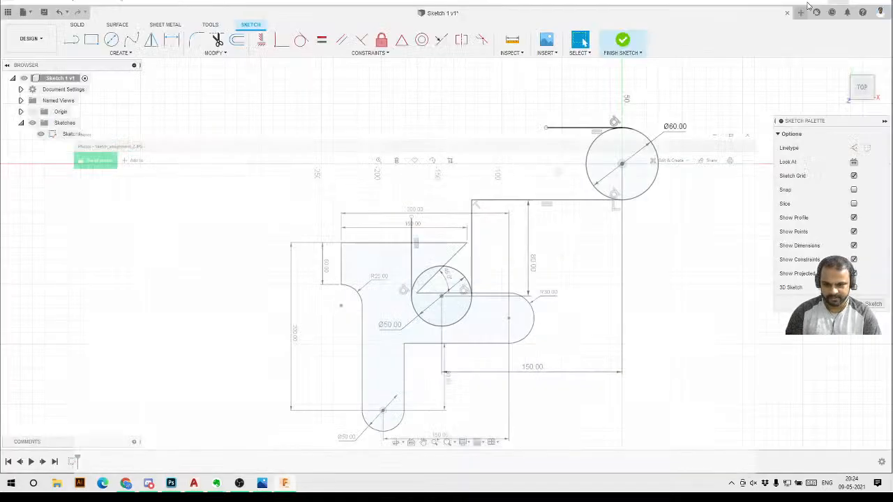
{"action": "left_click", "coordinate": [125, 55]}
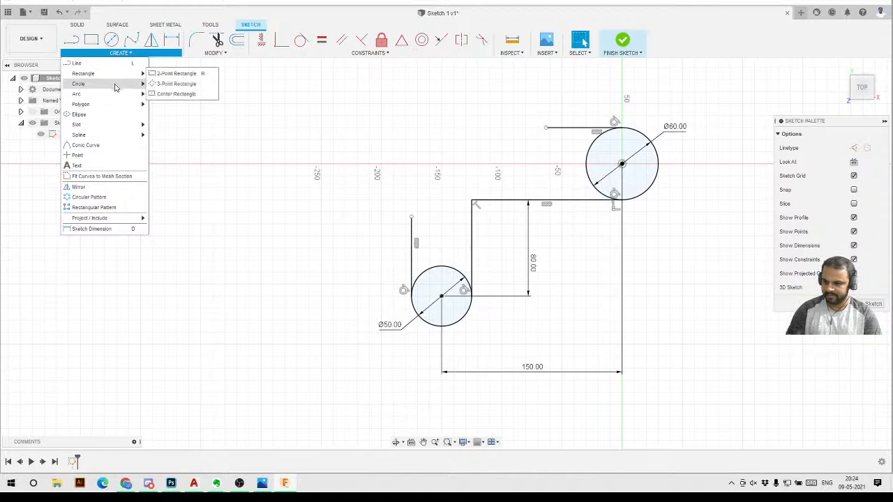
{"action": "mouse_move", "coordinate": [86, 95]}
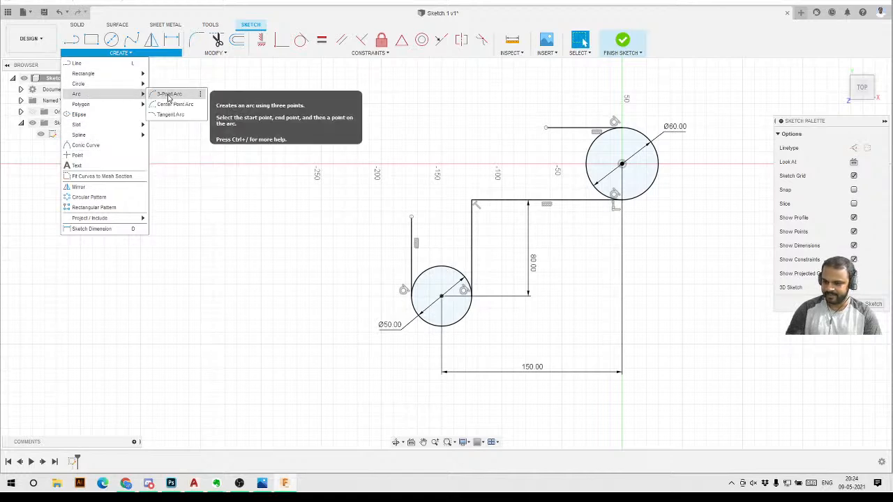
{"action": "left_click", "coordinate": [168, 94]}
{"action": "scroll", "coordinate": [334, 172], "scroll_direction": "up", "scroll_amount": 2}
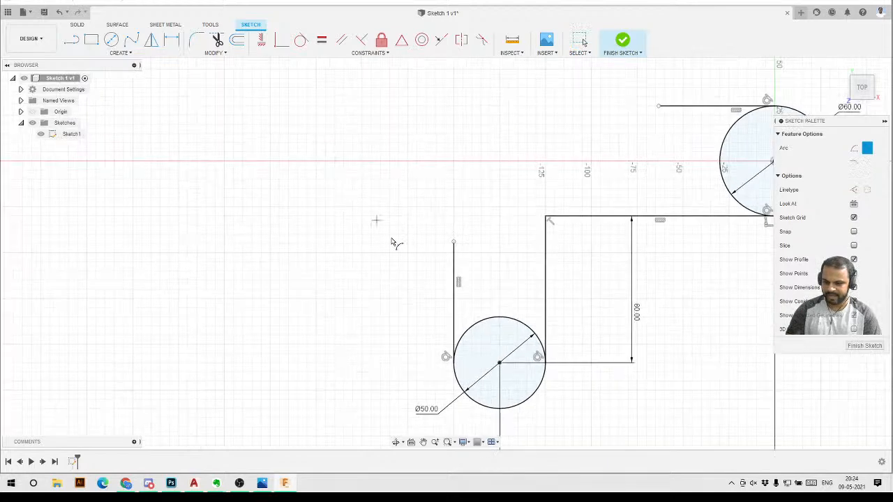
{"action": "left_click", "coordinate": [453, 242]}
{"action": "left_click", "coordinate": [380, 189]}
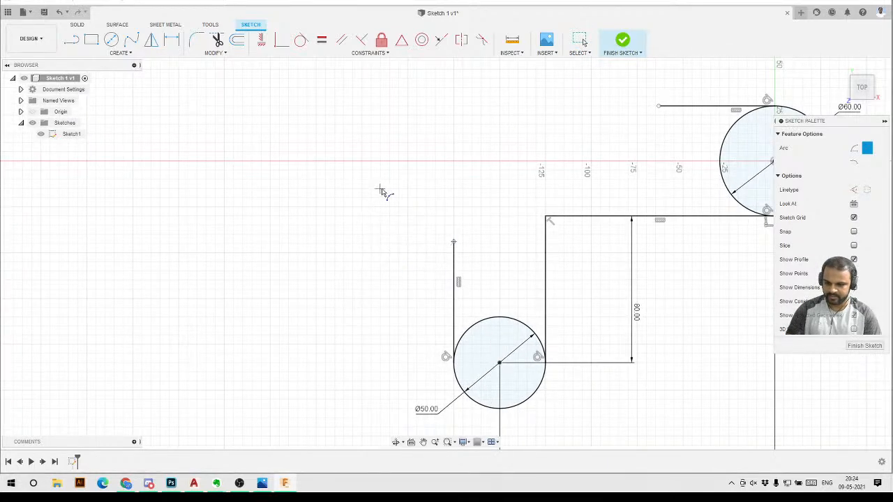
{"action": "left_click", "coordinate": [419, 192]}
{"action": "scroll", "coordinate": [416, 199], "scroll_direction": "down", "scroll_amount": 2}
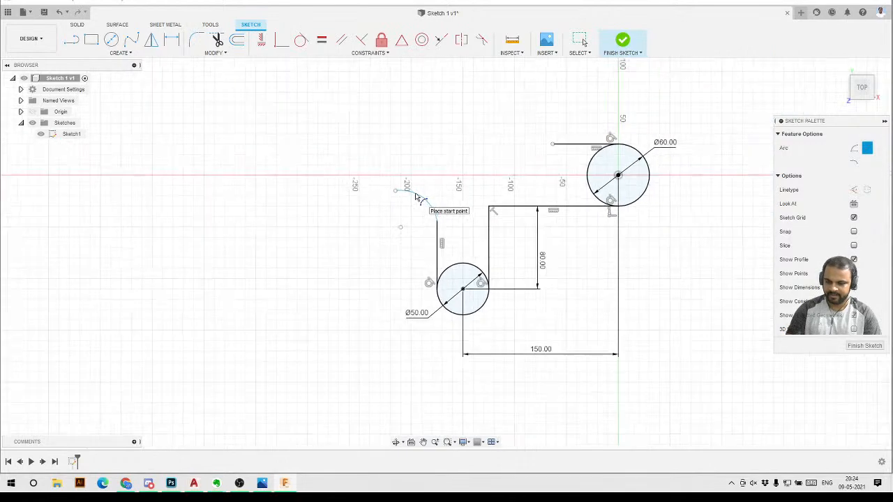
{"action": "key", "text": "Escape"}
Move the arc's free end to about X -200, Y -13 mm
{"action": "scroll", "coordinate": [419, 202], "scroll_direction": "up", "scroll_amount": 2}
{"action": "scroll", "coordinate": [429, 219], "scroll_direction": "up", "scroll_amount": 2}
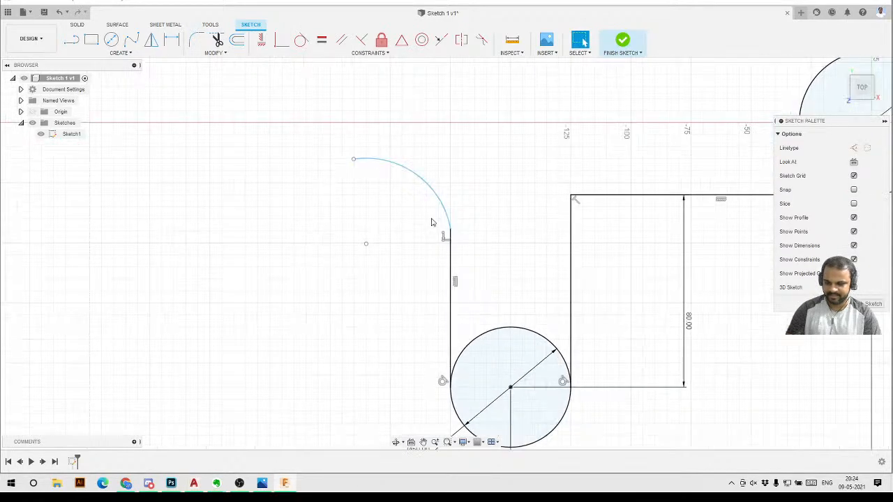
{"action": "left_click_drag", "start_coordinate": [353, 159], "coordinate": [391, 153]}
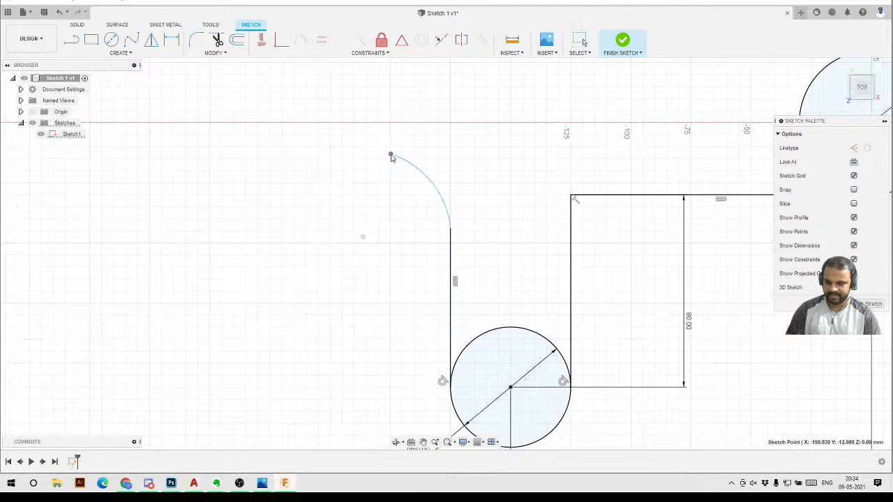
{"action": "scroll", "coordinate": [394, 220], "scroll_direction": "down", "scroll_amount": 2}
{"action": "scroll", "coordinate": [399, 243], "scroll_direction": "down", "scroll_amount": 2}
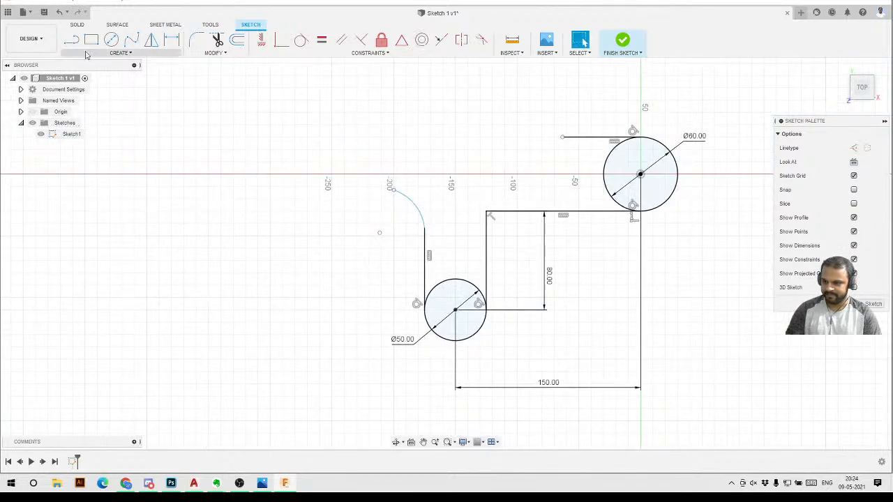
Draw a vertical line about 97 mm long up from the arc, a horizontal line rightward, and a slanted line to the upper horizontal line's free end
{"action": "key", "text": "l"}
{"action": "key", "text": "Escape"}
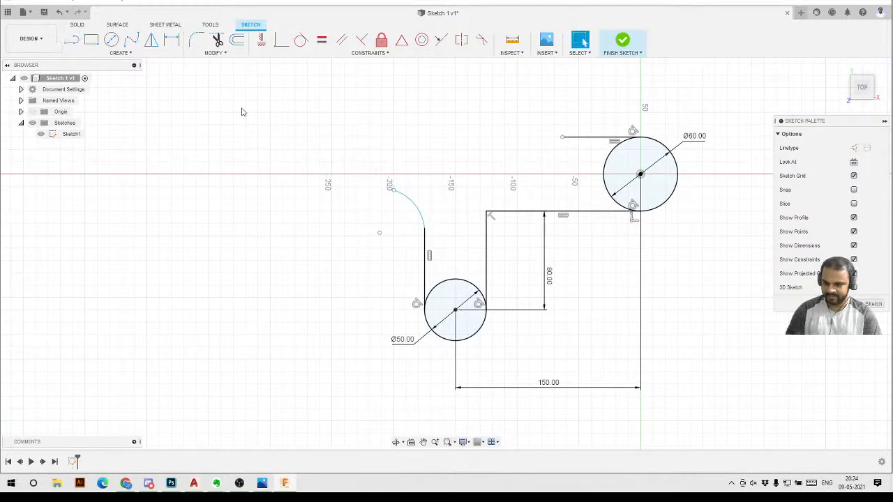
{"action": "left_click", "coordinate": [73, 41]}
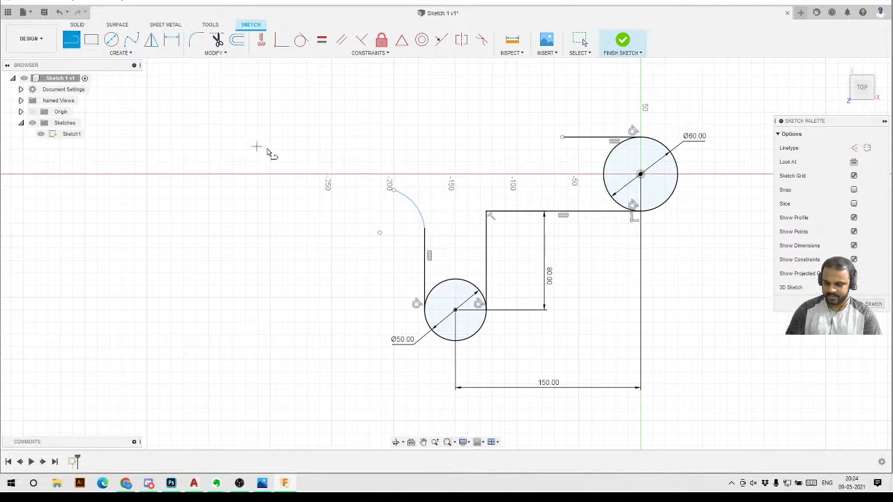
{"action": "left_click", "coordinate": [392, 189]}
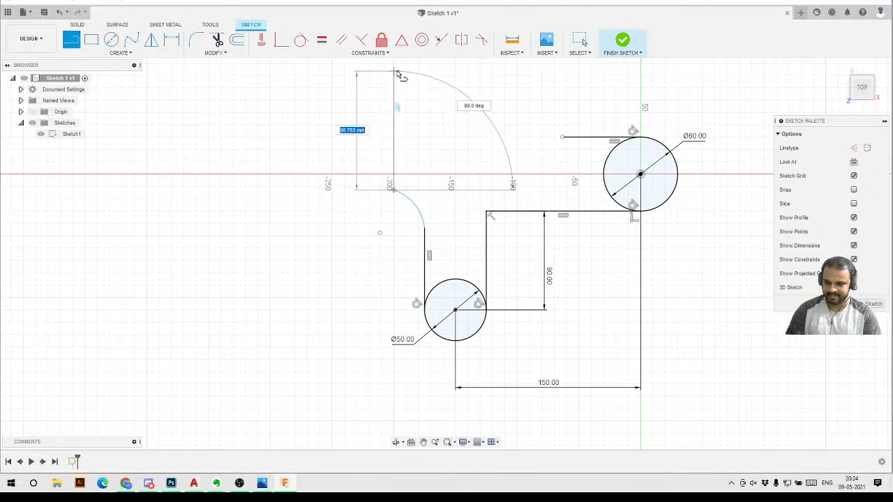
{"action": "left_click", "coordinate": [394, 71]}
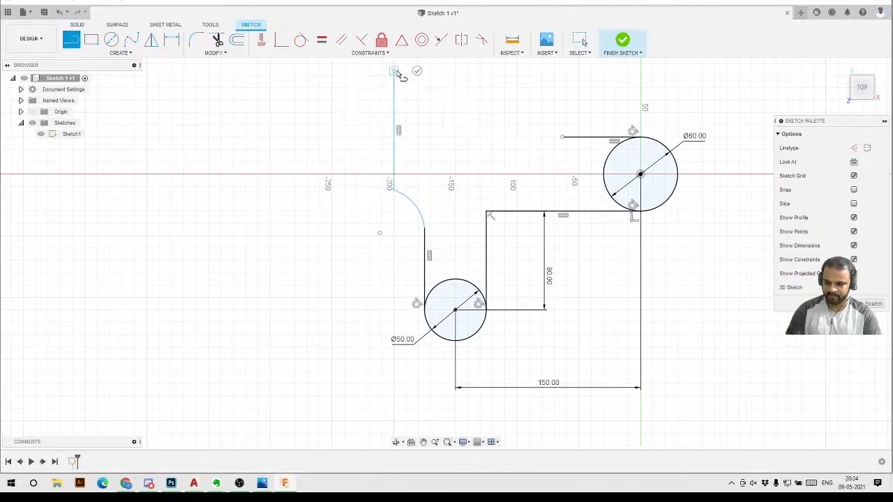
{"action": "left_click", "coordinate": [623, 70]}
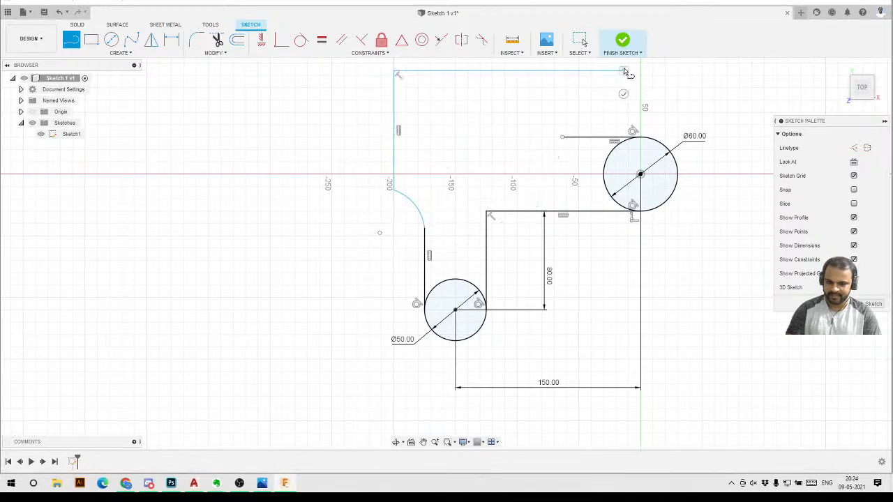
{"action": "left_click", "coordinate": [563, 137]}
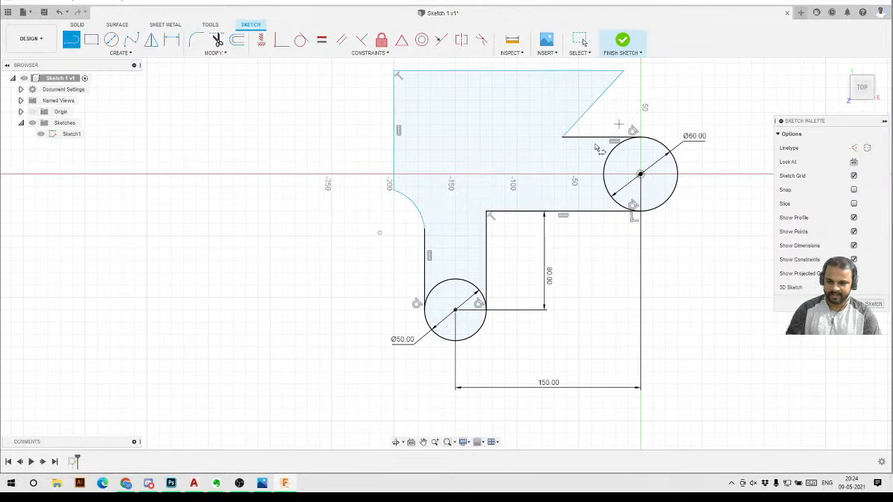
{"action": "key", "text": "Escape"}
{"action": "scroll", "coordinate": [450, 241], "scroll_direction": "down", "scroll_amount": 3}
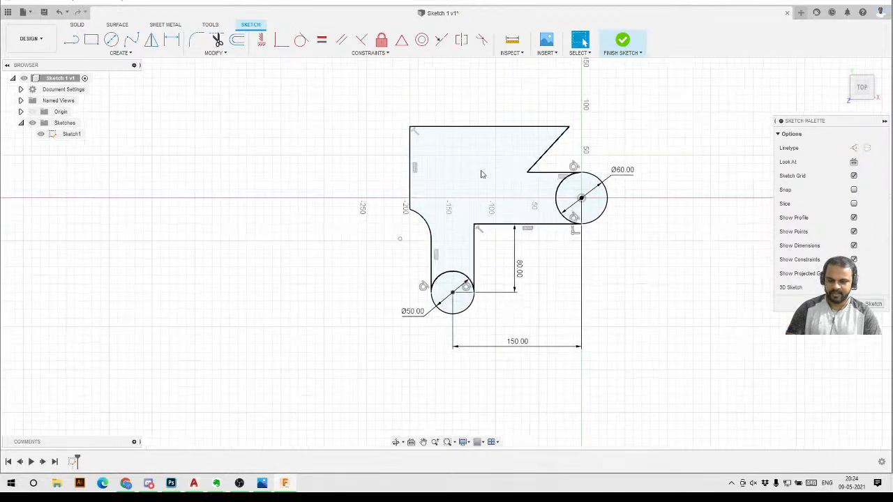
{"action": "scroll", "coordinate": [481, 170], "scroll_direction": "up", "scroll_amount": 2}
{"action": "scroll", "coordinate": [433, 294], "scroll_direction": "up", "scroll_amount": 1}
Check the reference drawing in Photos, and in Fusion 360 dimension the arc's radius to 25 mm
{"action": "left_click", "coordinate": [261, 483]}
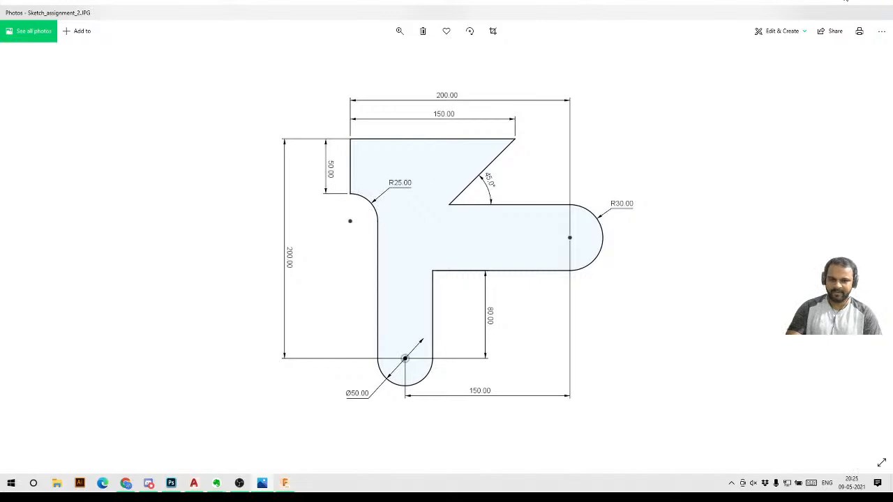
{"action": "left_click", "coordinate": [845, 2]}
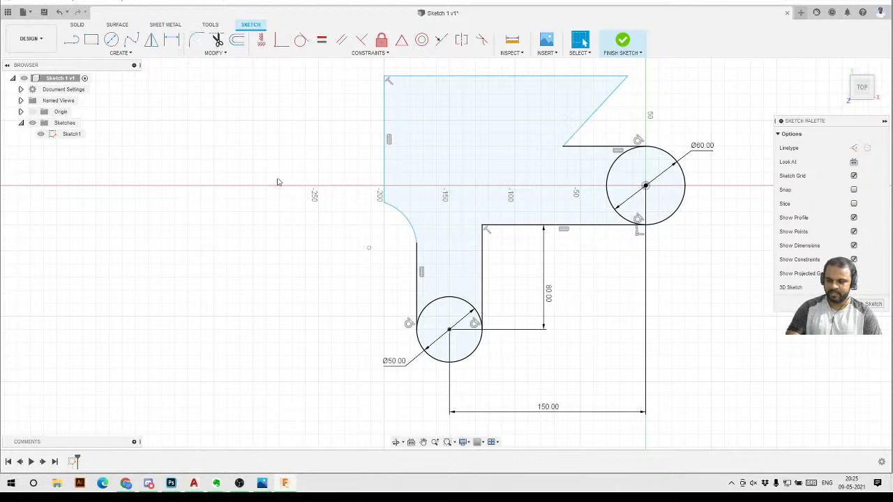
{"action": "left_click", "coordinate": [120, 52]}
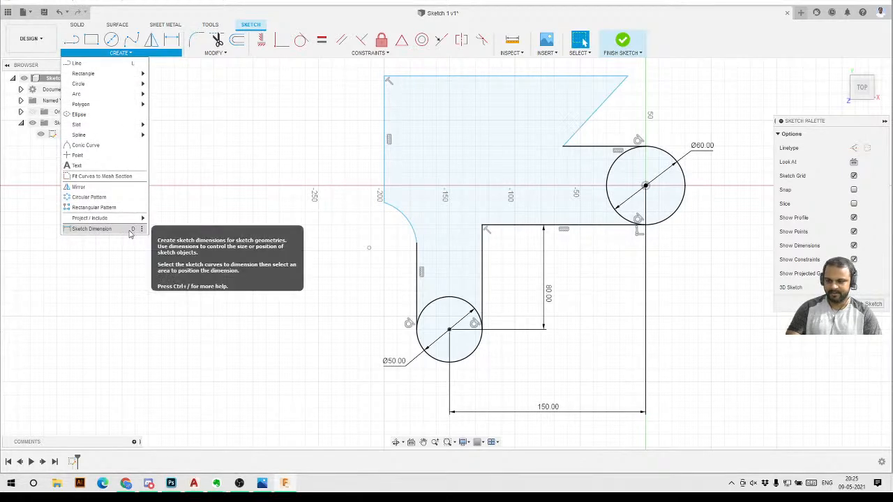
{"action": "key", "text": "d"}
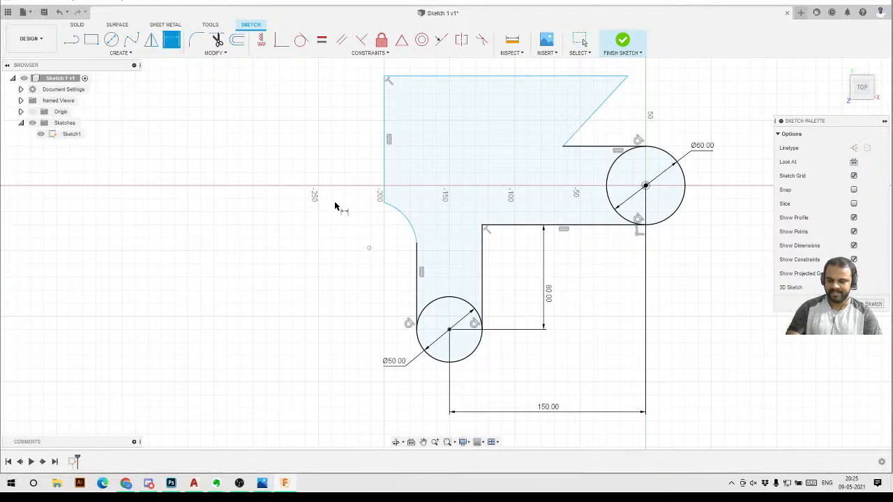
{"action": "left_click", "coordinate": [407, 218]}
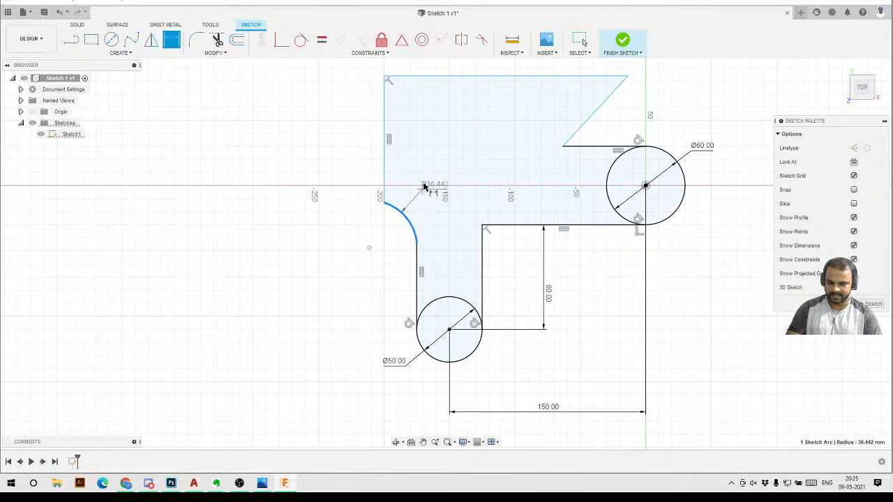
{"action": "left_click", "coordinate": [435, 175]}
{"action": "type", "text": "25"}
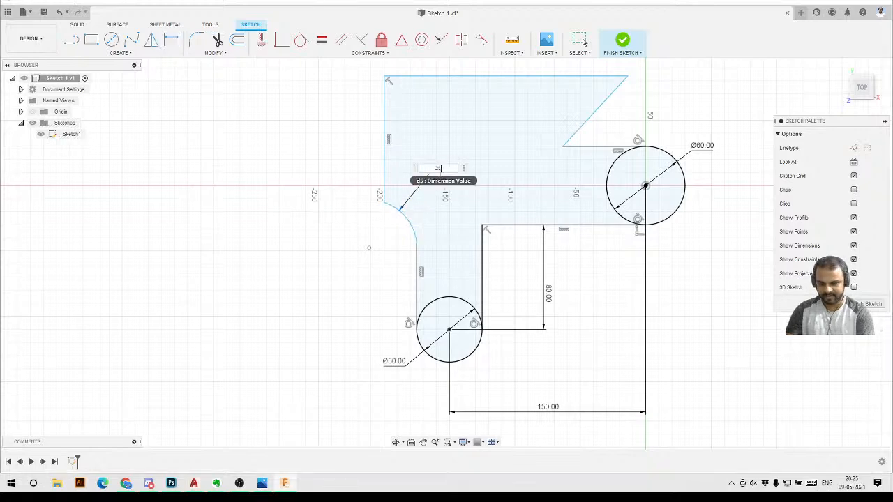
{"action": "key", "text": "Return"}
{"action": "key", "text": "Escape"}
Apply a tangent constraint between the 25 mm radius arc and the left vertical line rising from the 50 mm circle
{"action": "scroll", "coordinate": [421, 293], "scroll_direction": "up", "scroll_amount": 3}
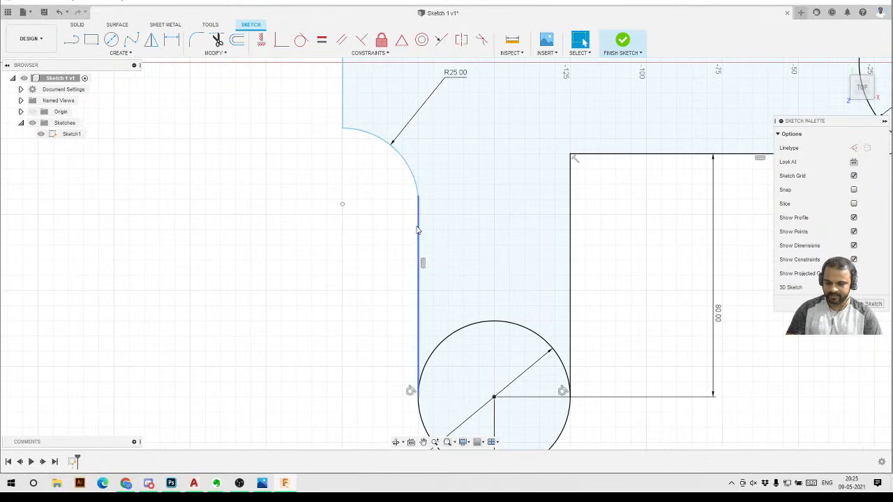
{"action": "left_click", "coordinate": [301, 42]}
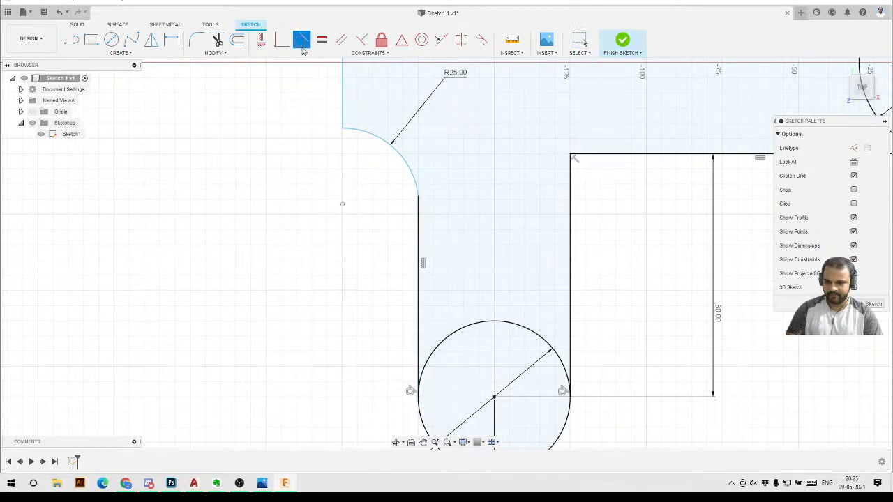
{"action": "left_click", "coordinate": [412, 182]}
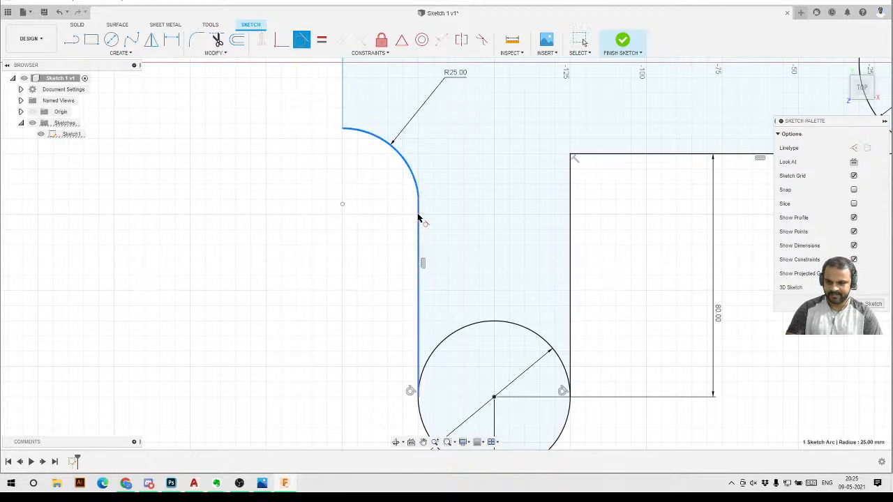
{"action": "left_click", "coordinate": [419, 219]}
{"action": "key", "text": "Escape"}
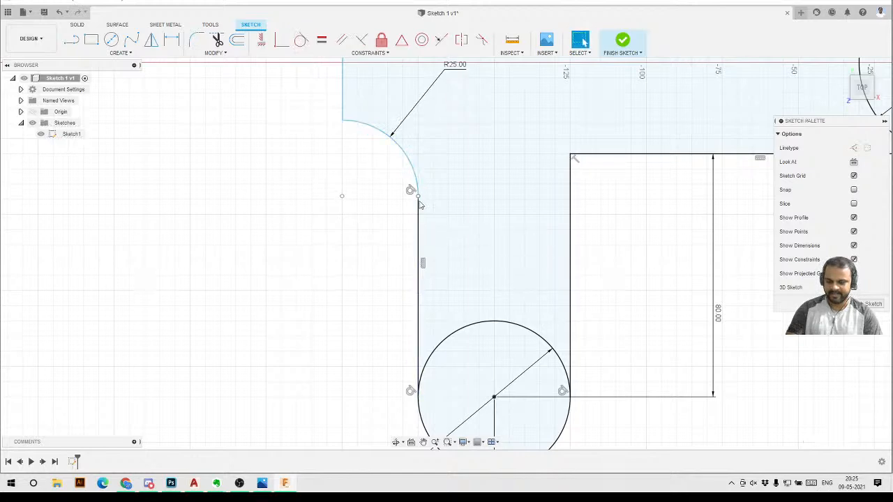
Review the sketched profile around the arc and check the reference drawing in Photos for the remaining dimensions
{"action": "scroll", "coordinate": [397, 196], "scroll_direction": "down", "scroll_amount": 4}
{"action": "scroll", "coordinate": [394, 194], "scroll_direction": "up", "scroll_amount": 2}
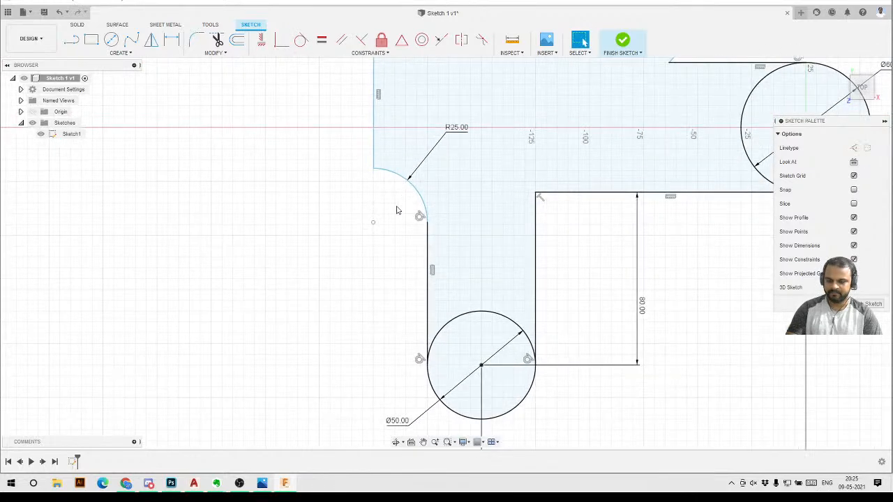
{"action": "scroll", "coordinate": [398, 196], "scroll_direction": "down", "scroll_amount": 2}
{"action": "scroll", "coordinate": [404, 196], "scroll_direction": "up", "scroll_amount": 2}
{"action": "scroll", "coordinate": [408, 197], "scroll_direction": "down", "scroll_amount": 1}
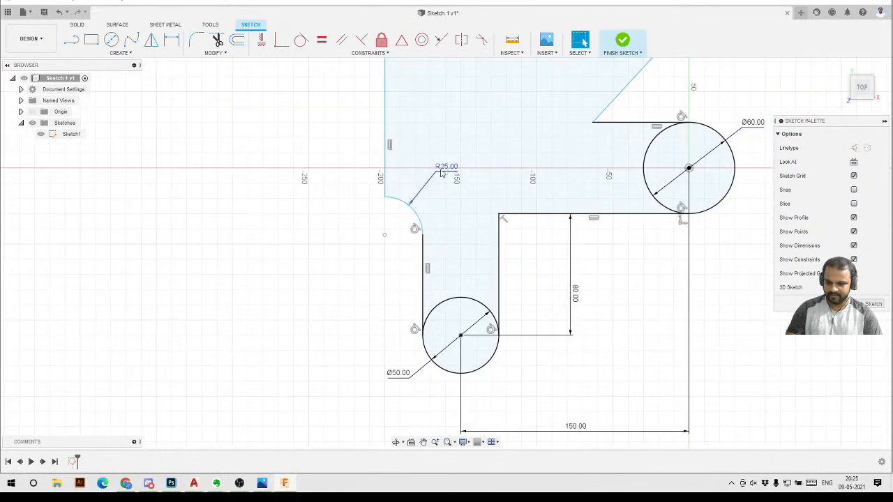
{"action": "scroll", "coordinate": [408, 193], "scroll_direction": "down", "scroll_amount": 2}
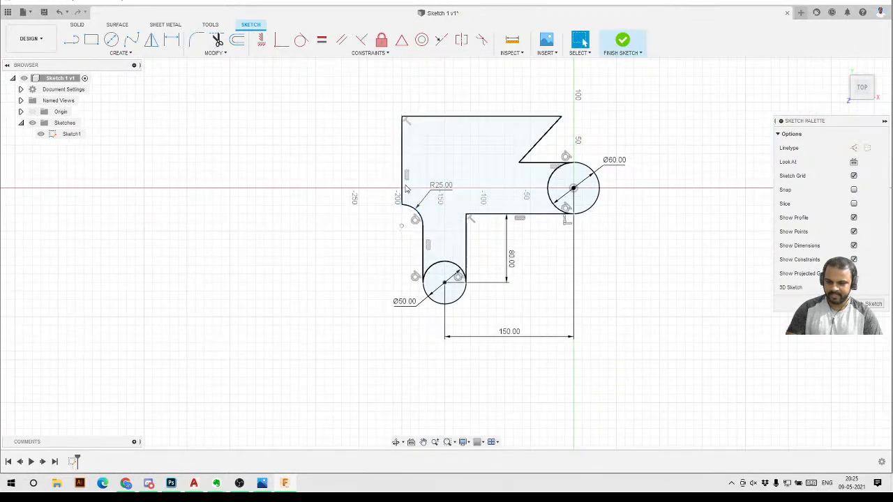
{"action": "left_click", "coordinate": [262, 482]}
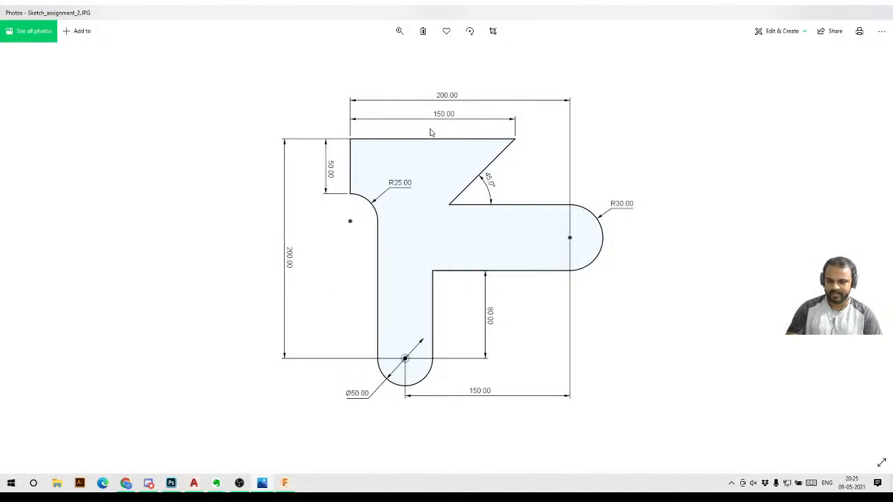
{"action": "left_click", "coordinate": [841, 1]}
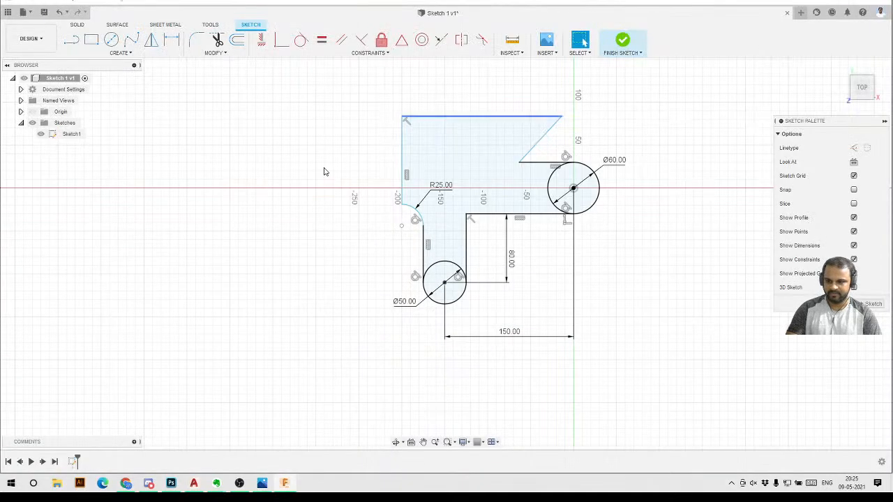
Dimension the vertical distance between the upper horizontal line and the centre of the 50 mm circle to 200 mm
{"action": "scroll", "coordinate": [493, 168], "scroll_direction": "up", "scroll_amount": 2}
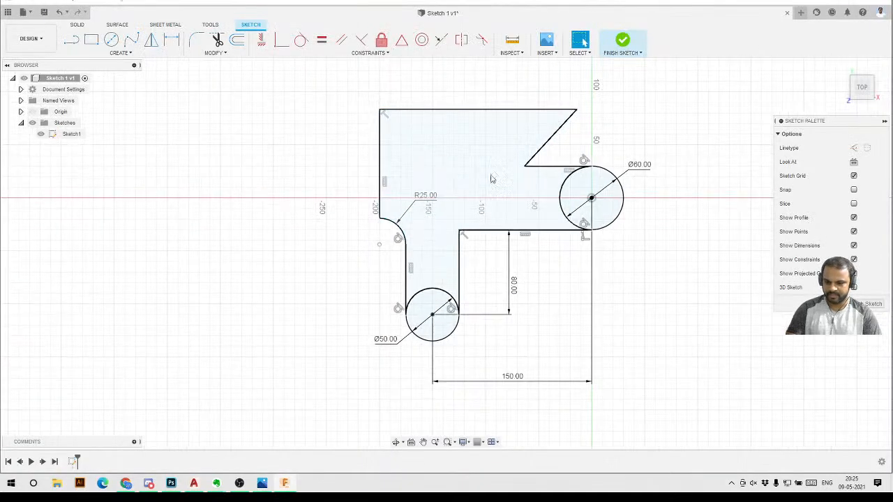
{"action": "left_click", "coordinate": [174, 40]}
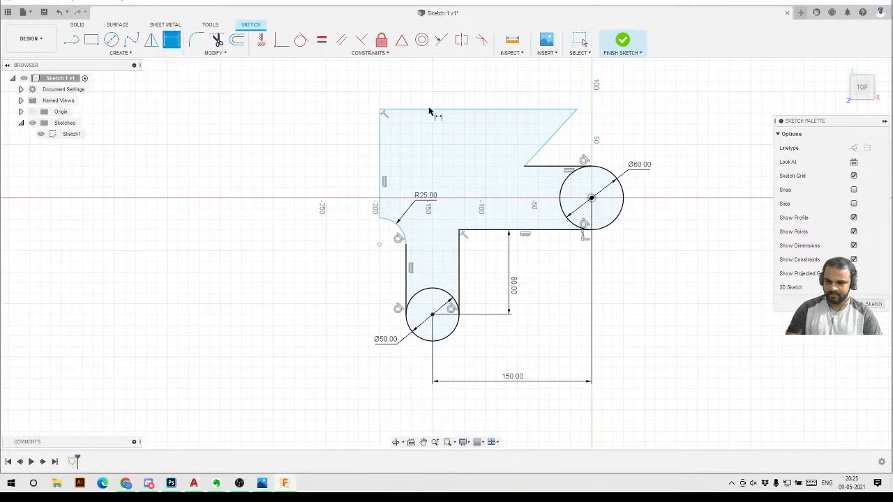
{"action": "left_click", "coordinate": [433, 314]}
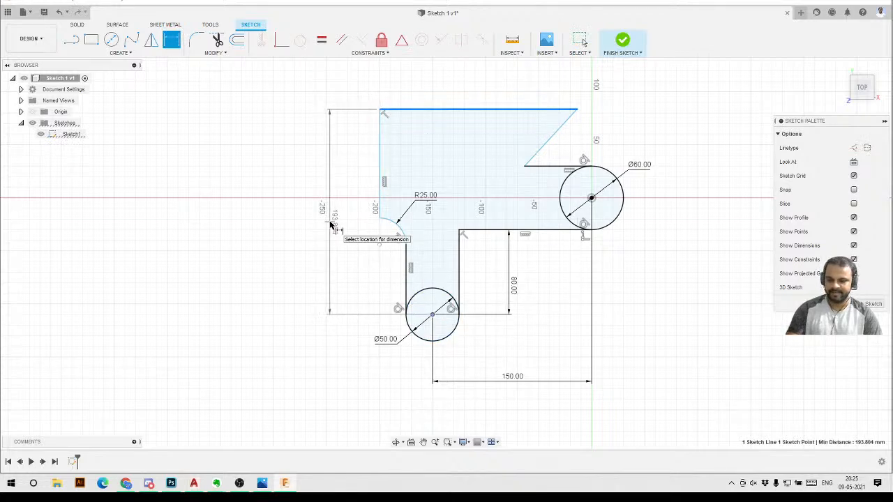
{"action": "left_click", "coordinate": [288, 224]}
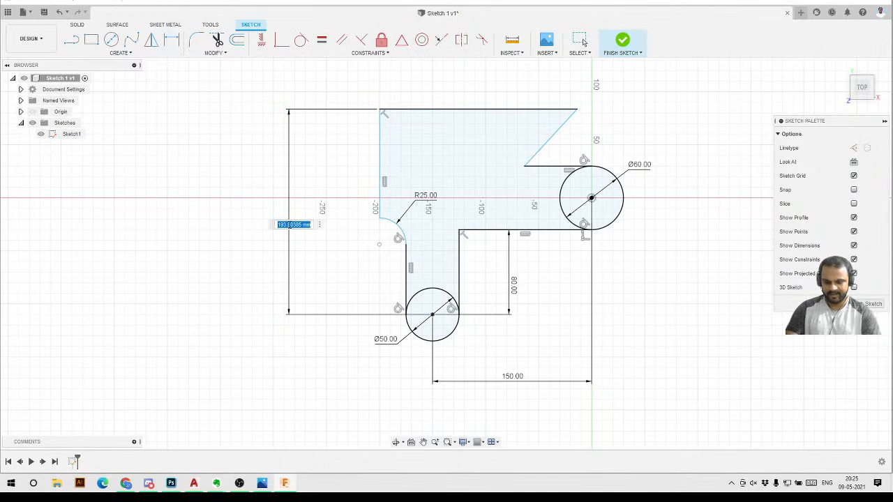
{"action": "type", "text": "200"}
{"action": "key", "text": "Return"}
Dimension the upper horizontal line's length to 150 mm
{"action": "scroll", "coordinate": [315, 251], "scroll_direction": "down", "scroll_amount": 2}
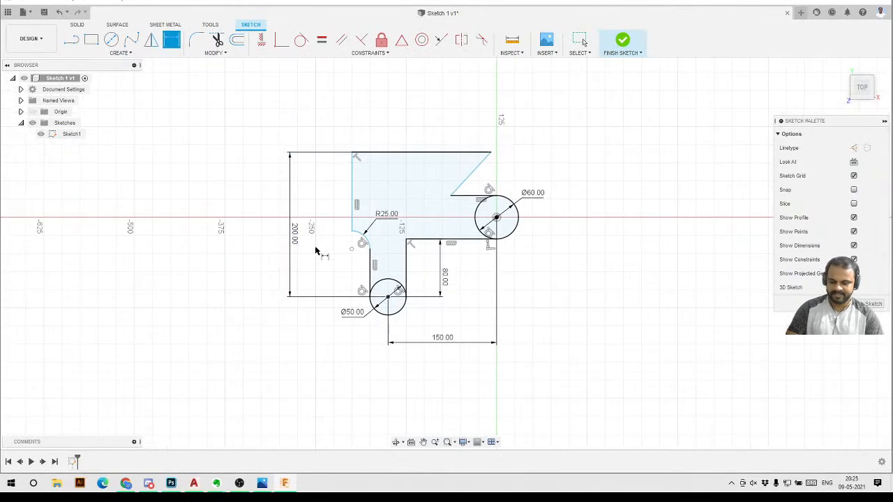
{"action": "scroll", "coordinate": [390, 162], "scroll_direction": "up", "scroll_amount": 2}
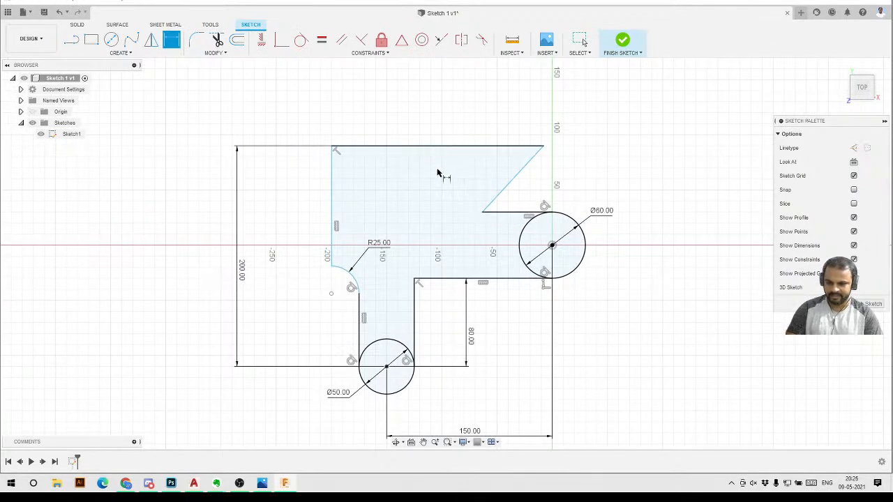
{"action": "left_click", "coordinate": [430, 146]}
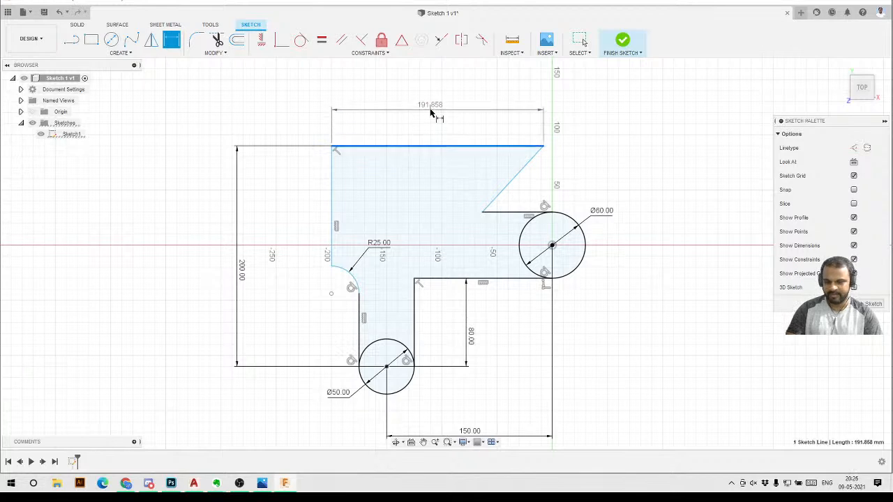
{"action": "left_click", "coordinate": [430, 113]}
{"action": "type", "text": "150"}
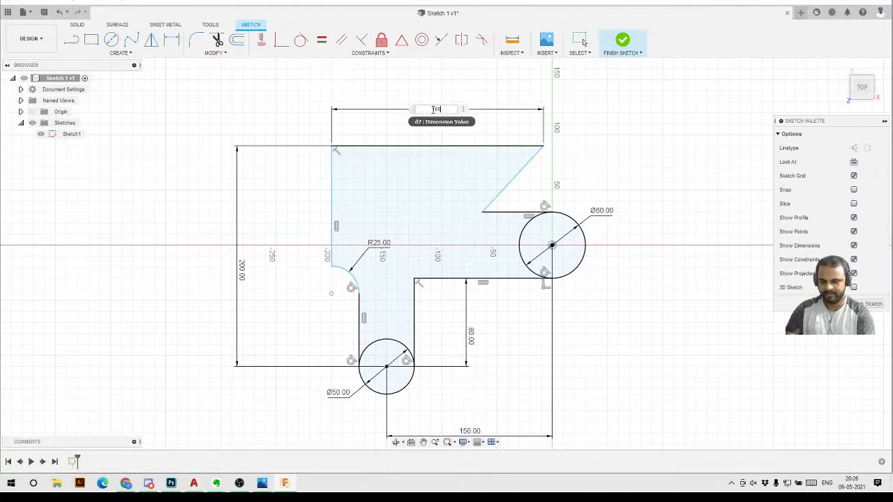
{"action": "key", "text": "Return"}
{"action": "key", "text": "Escape"}
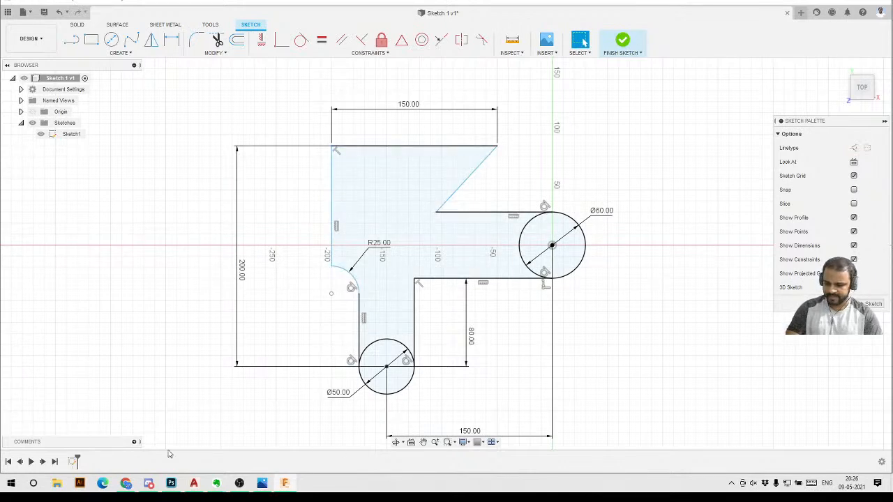
Check the reference drawing in Photos, and in Fusion 360 dimension the upper-left vertical line to the 60 mm circle's centre at 200 mm
{"action": "left_click", "coordinate": [264, 484]}
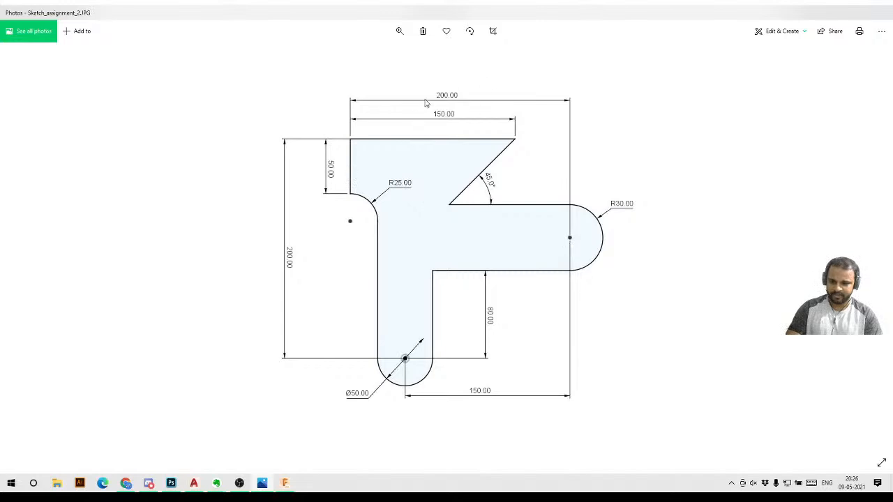
{"action": "left_click", "coordinate": [846, 10]}
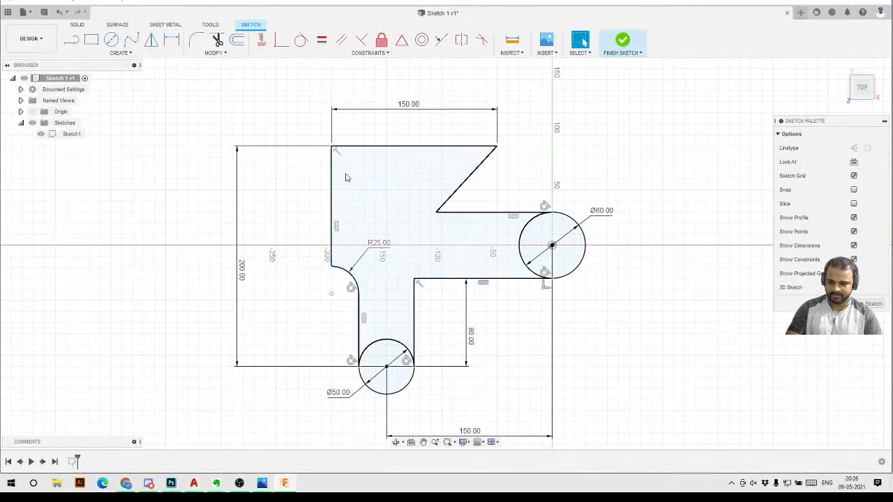
{"action": "left_click", "coordinate": [171, 40]}
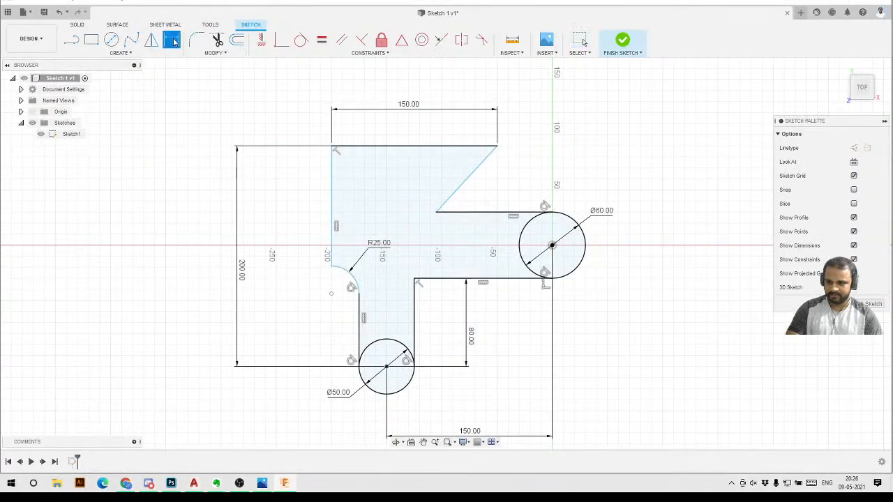
{"action": "left_click", "coordinate": [332, 174]}
{"action": "left_click", "coordinate": [552, 246]}
{"action": "left_click", "coordinate": [456, 82]}
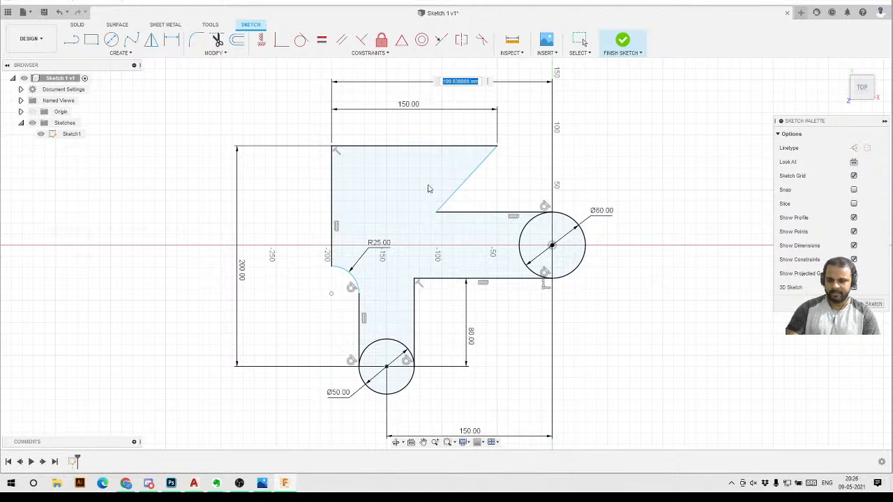
{"action": "type", "text": "3"}
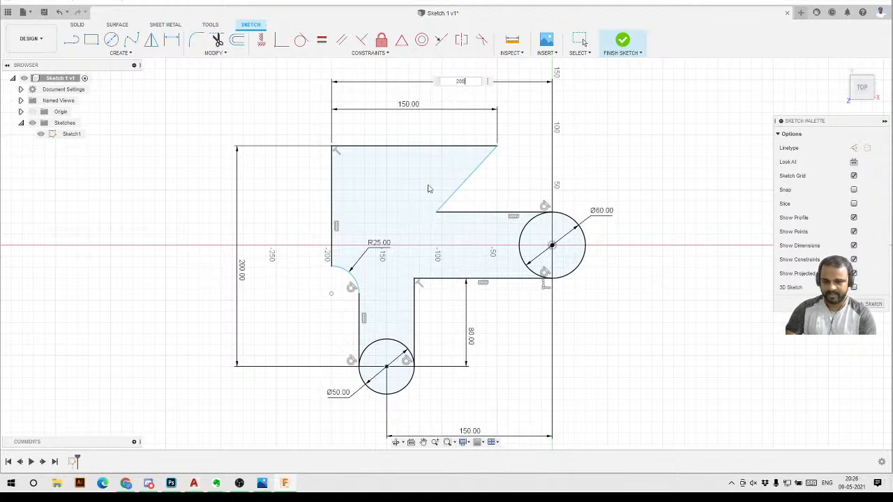
{"action": "type", "text": "00"}
{"action": "key", "text": "Return"}
Move the 200 mm, 150 mm and 80 mm linear dimensions closer to the profile to tidy the sketch
{"action": "scroll", "coordinate": [431, 190], "scroll_direction": "down", "scroll_amount": 2}
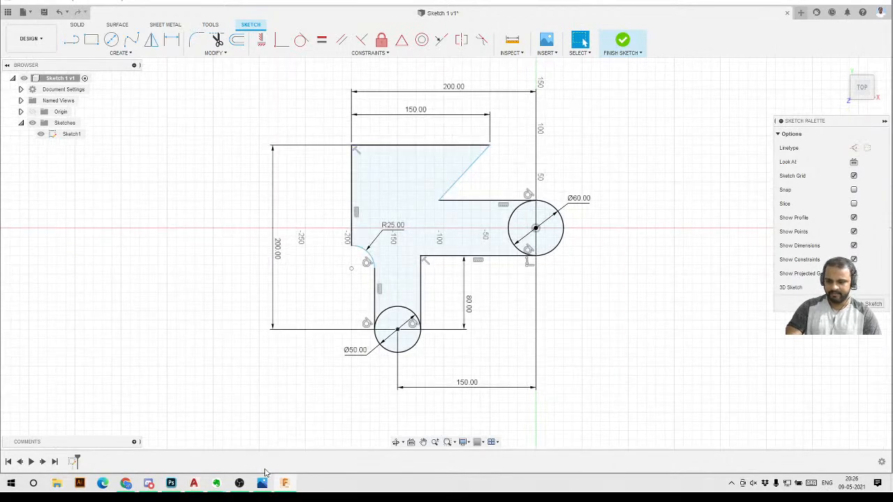
{"action": "scroll", "coordinate": [499, 204], "scroll_direction": "down", "scroll_amount": 3}
{"action": "scroll", "coordinate": [516, 186], "scroll_direction": "up", "scroll_amount": 2}
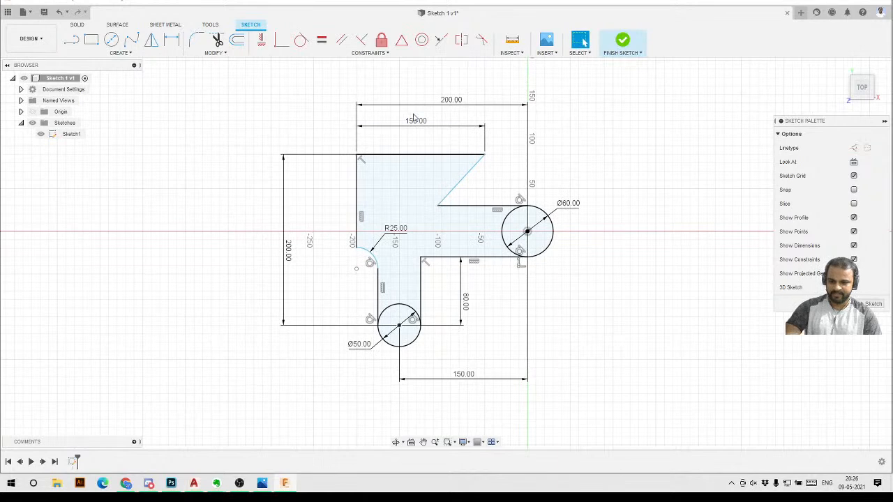
{"action": "left_click_drag", "start_coordinate": [272, 244], "coordinate": [325, 244]}
{"action": "left_click_drag", "start_coordinate": [439, 127], "coordinate": [453, 116]}
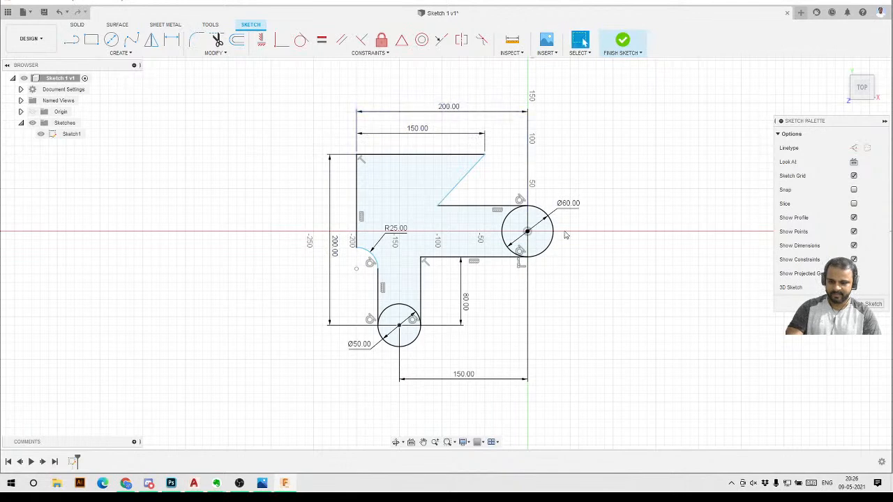
{"action": "left_click_drag", "start_coordinate": [452, 391], "coordinate": [453, 373]}
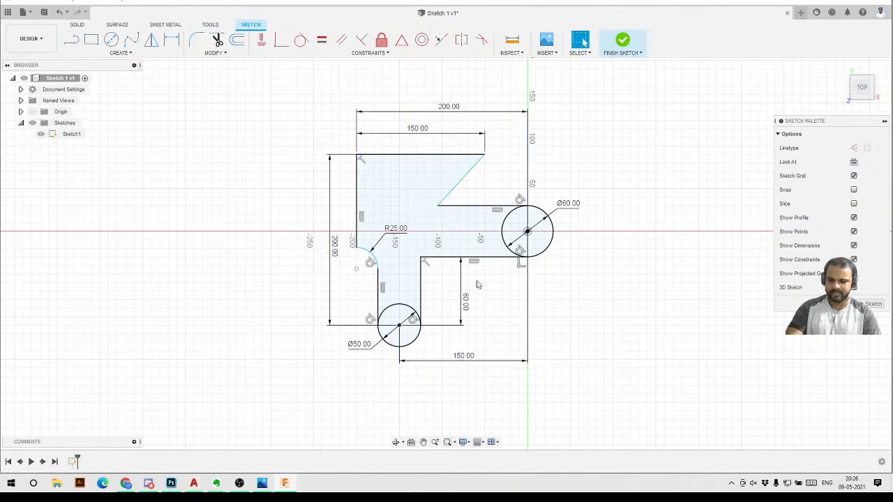
{"action": "left_click_drag", "start_coordinate": [466, 302], "coordinate": [449, 302]}
{"action": "scroll", "coordinate": [419, 328], "scroll_direction": "down", "scroll_amount": 2}
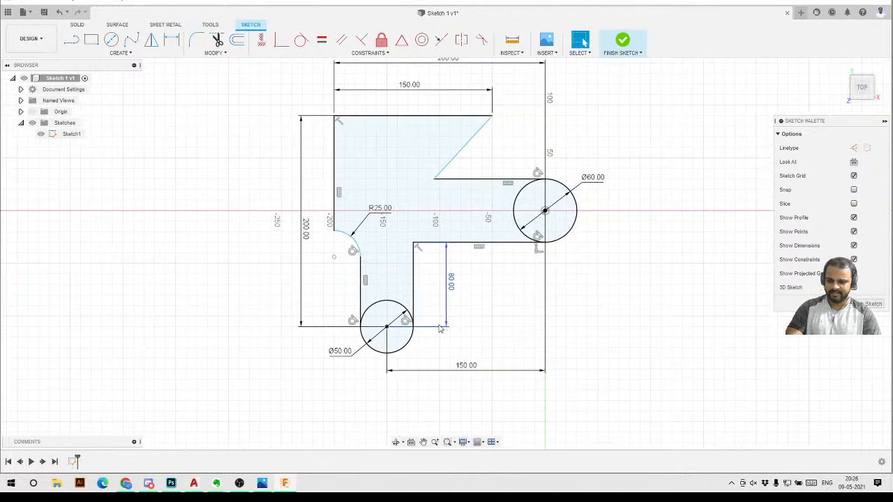
{"action": "scroll", "coordinate": [492, 181], "scroll_direction": "up", "scroll_amount": 2}
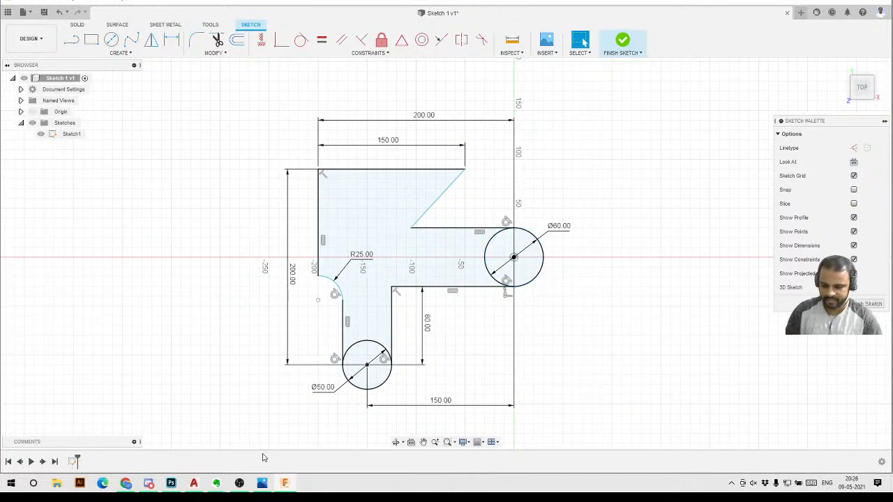
Check the reference drawing in Photos, and in Fusion 360 dimension the upper-left vertical line's length to 50 mm
{"action": "left_click", "coordinate": [261, 482]}
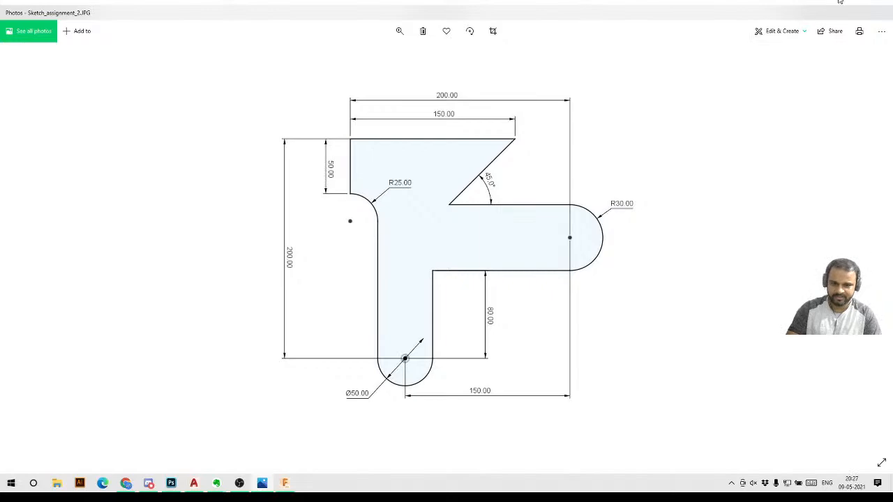
{"action": "key", "text": "alt+Tab"}
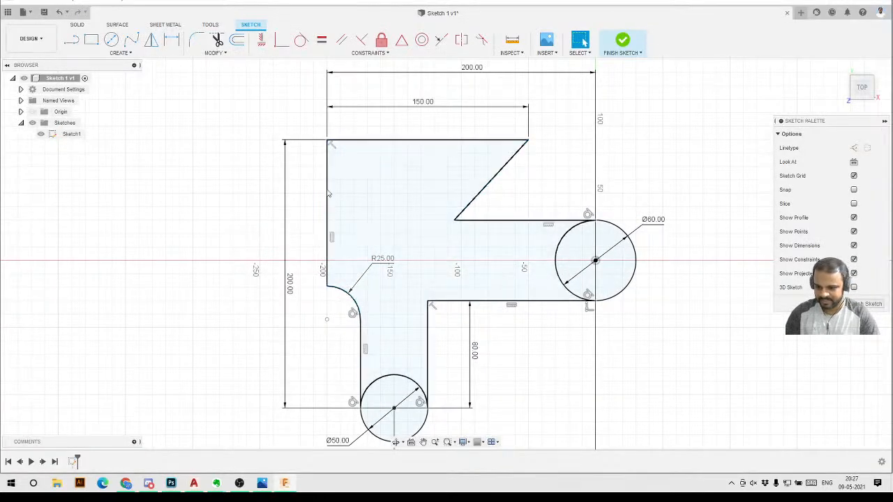
{"action": "left_click", "coordinate": [173, 40]}
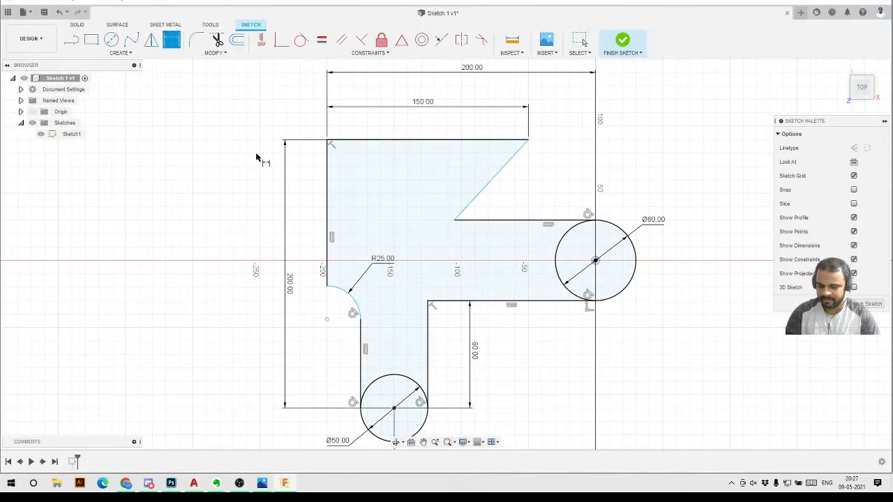
{"action": "left_click", "coordinate": [327, 195]}
{"action": "left_click", "coordinate": [303, 198]}
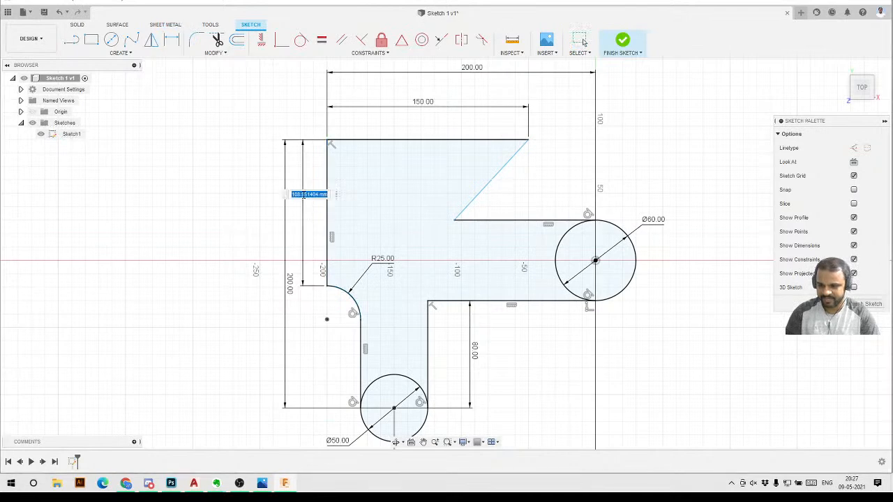
{"action": "type", "text": "50"}
{"action": "key", "text": "Return"}
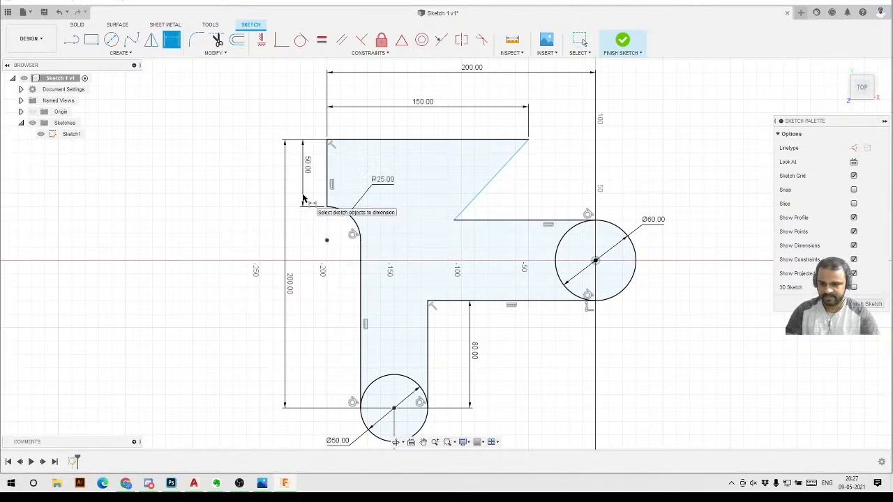
{"action": "key", "text": "Escape"}
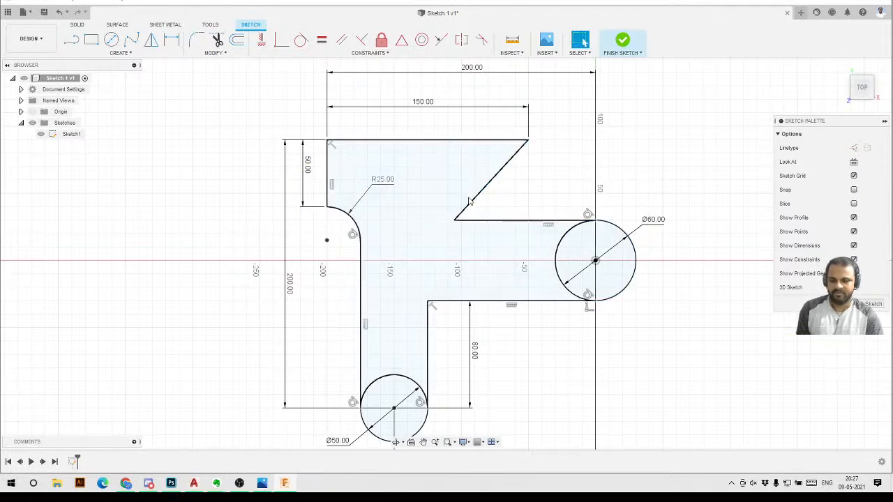
Dimension the angle between the slanted line and the horizontal line running to the 60 mm circle to 45 degrees
{"action": "left_click", "coordinate": [171, 40]}
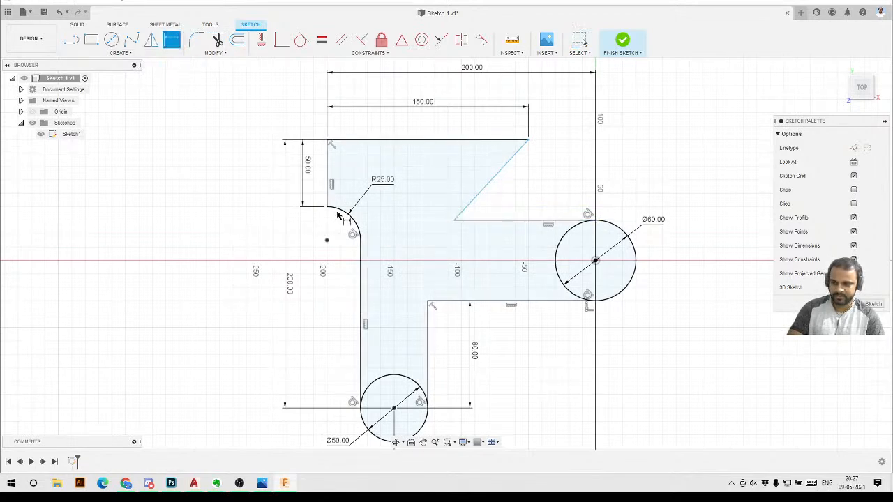
{"action": "left_click", "coordinate": [483, 199]}
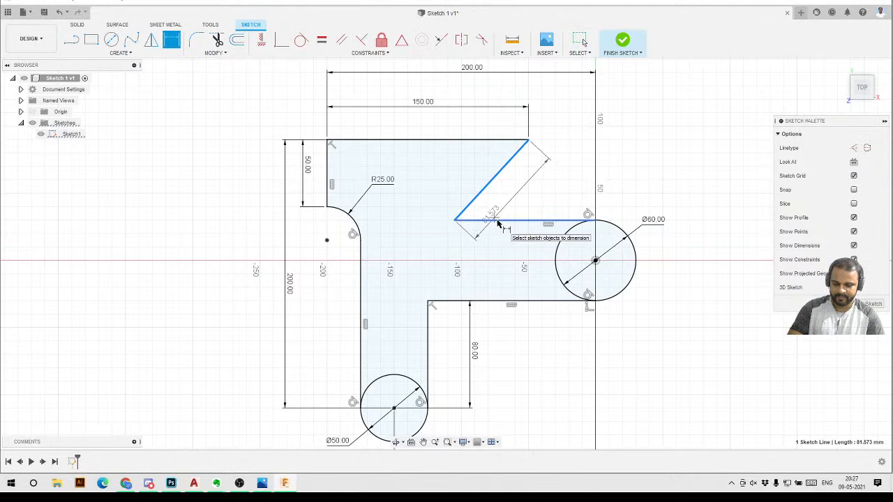
{"action": "left_click", "coordinate": [498, 220]}
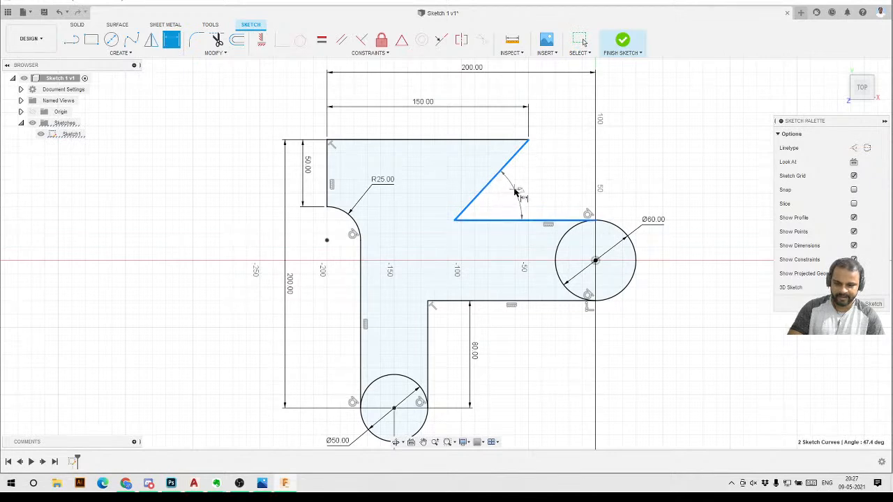
{"action": "left_click", "coordinate": [527, 189]}
{"action": "type", "text": "45"}
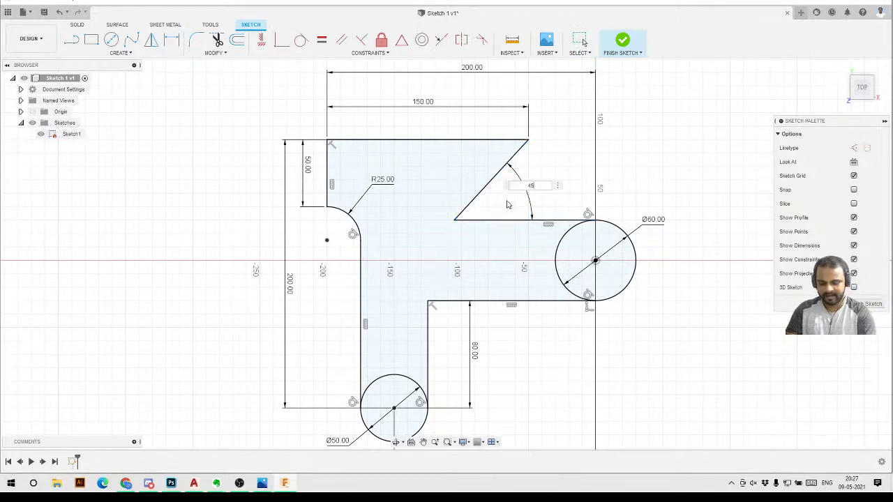
{"action": "key", "text": "Return"}
{"action": "key", "text": "Escape"}
Review the dimensioned profile and open the project data panel
{"action": "scroll", "coordinate": [499, 204], "scroll_direction": "down", "scroll_amount": 3}
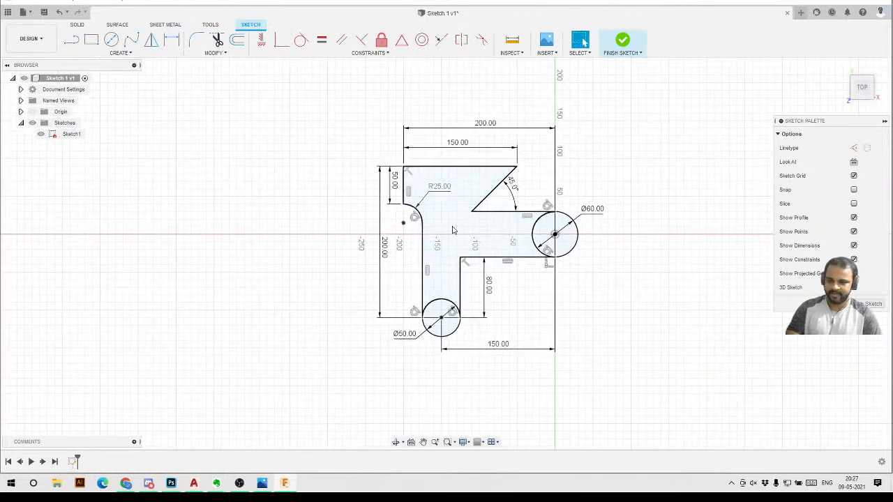
{"action": "scroll", "coordinate": [433, 197], "scroll_direction": "up", "scroll_amount": 2}
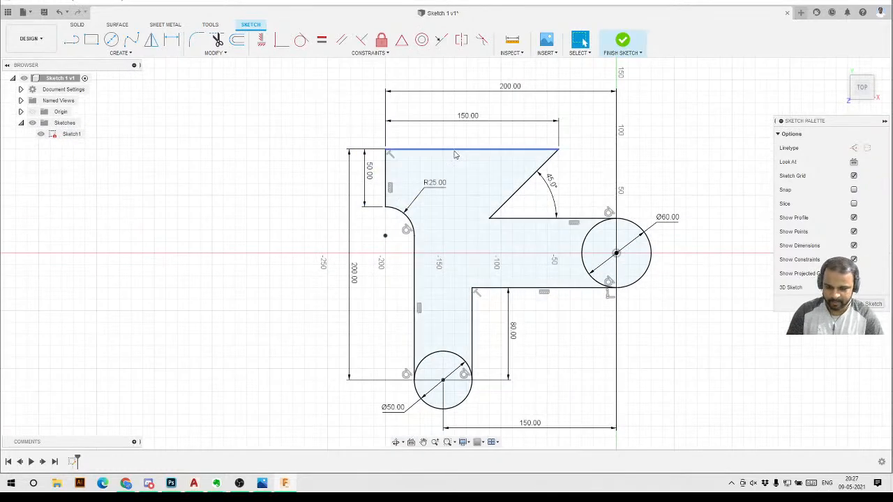
{"action": "scroll", "coordinate": [474, 234], "scroll_direction": "down", "scroll_amount": 1}
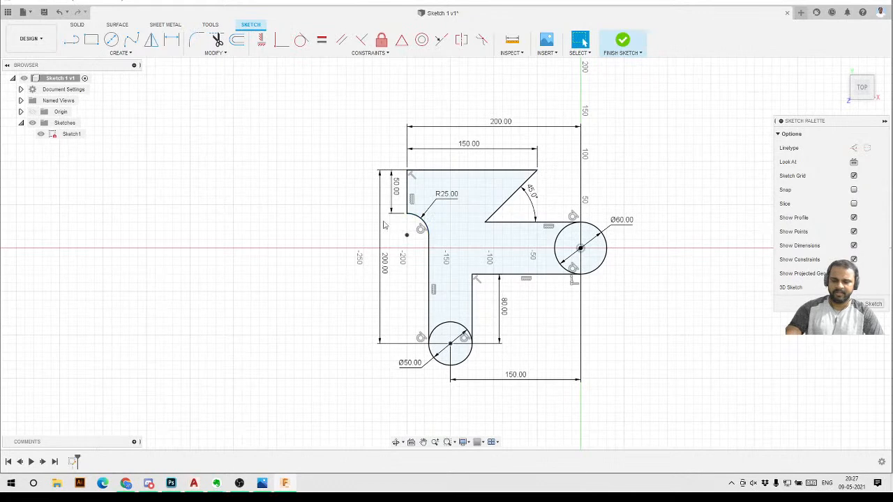
{"action": "scroll", "coordinate": [594, 293], "scroll_direction": "up", "scroll_amount": 1}
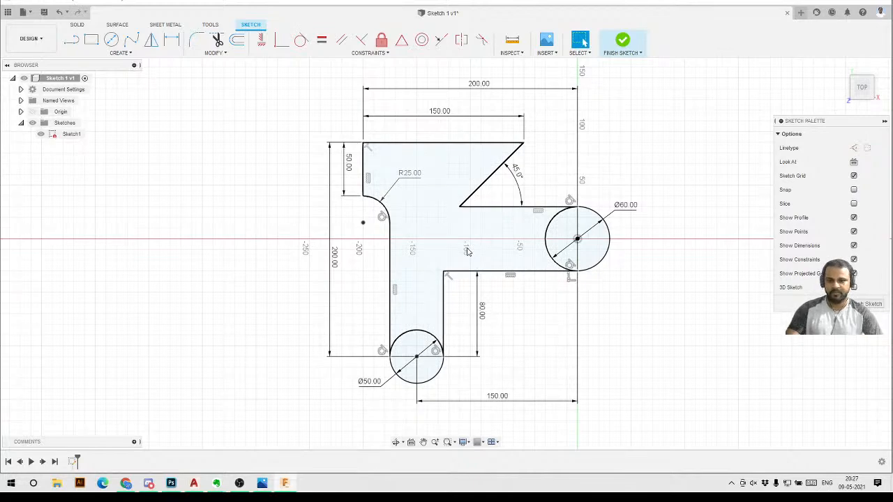
{"action": "left_click", "coordinate": [6, 12]}
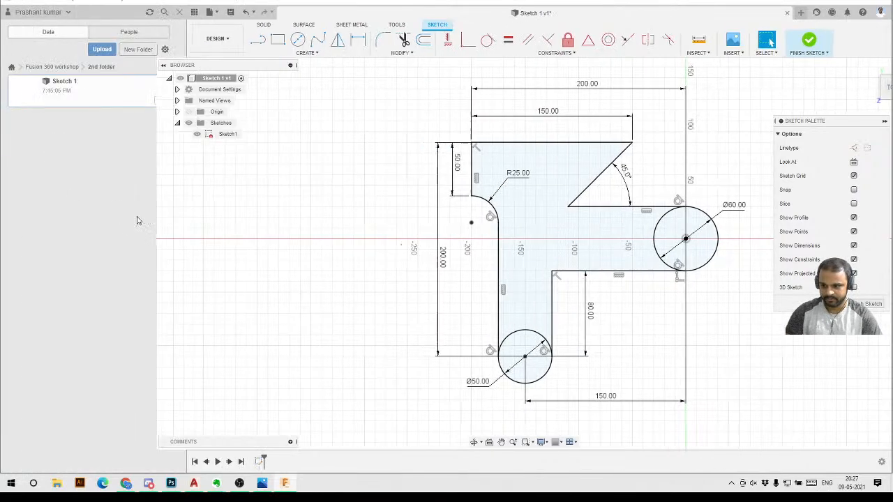
Browse to the shapes folder in the 3diest project and open the Fork End design
{"action": "left_click", "coordinate": [11, 67]}
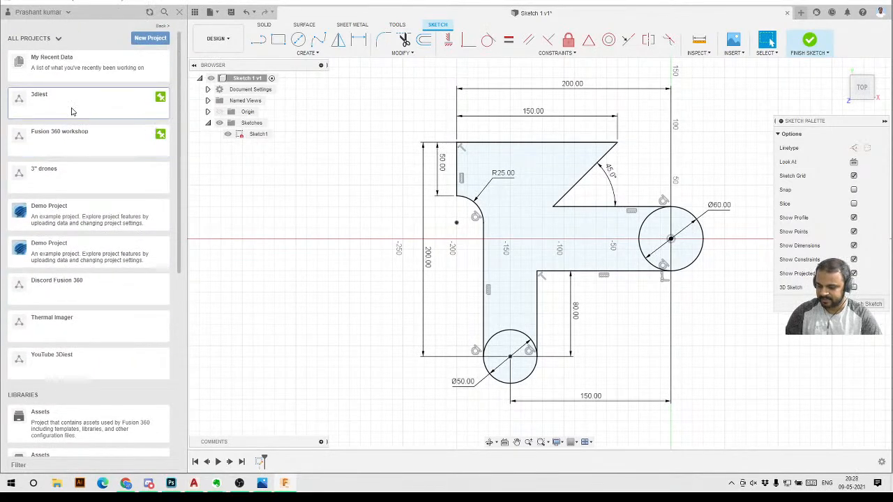
{"action": "left_click", "coordinate": [71, 111]}
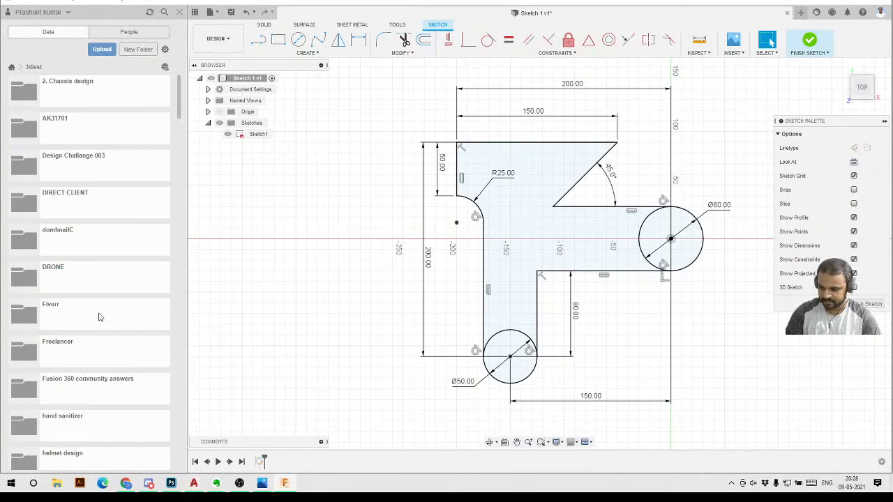
{"action": "scroll", "coordinate": [99, 318], "scroll_direction": "down", "scroll_amount": 5}
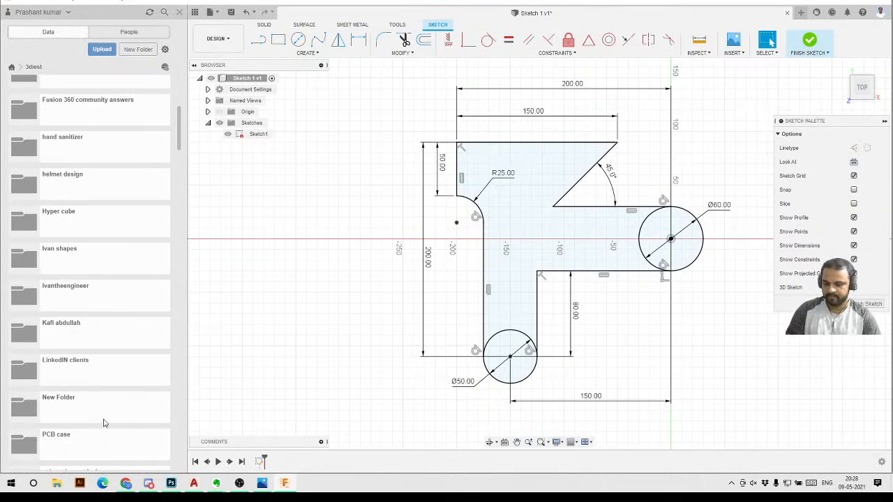
{"action": "left_click", "coordinate": [86, 268]}
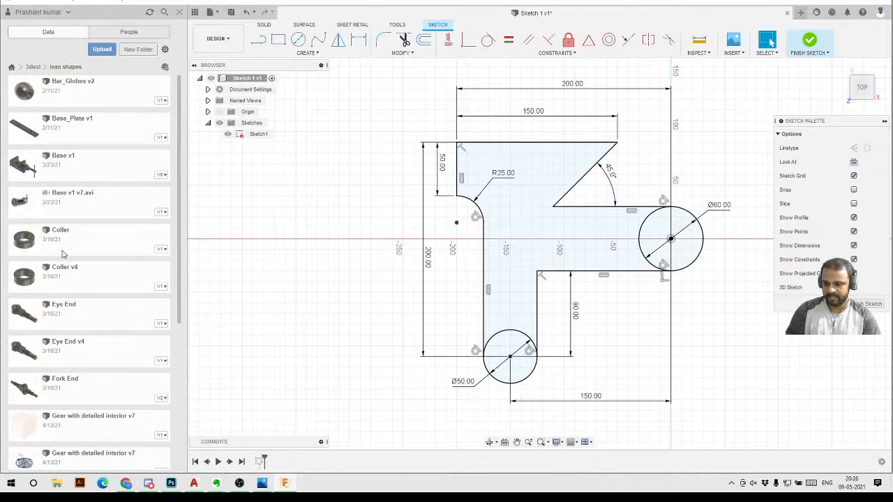
{"action": "scroll", "coordinate": [91, 293], "scroll_direction": "down", "scroll_amount": 2}
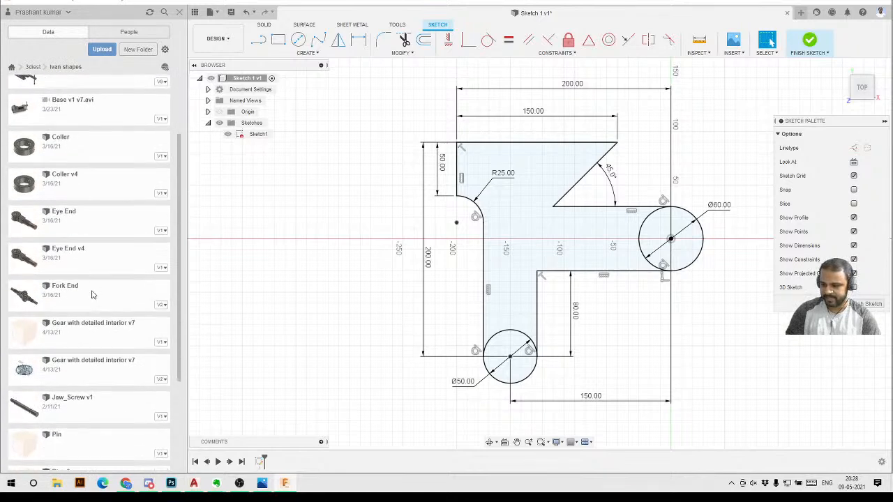
{"action": "double_click", "coordinate": [88, 302]}
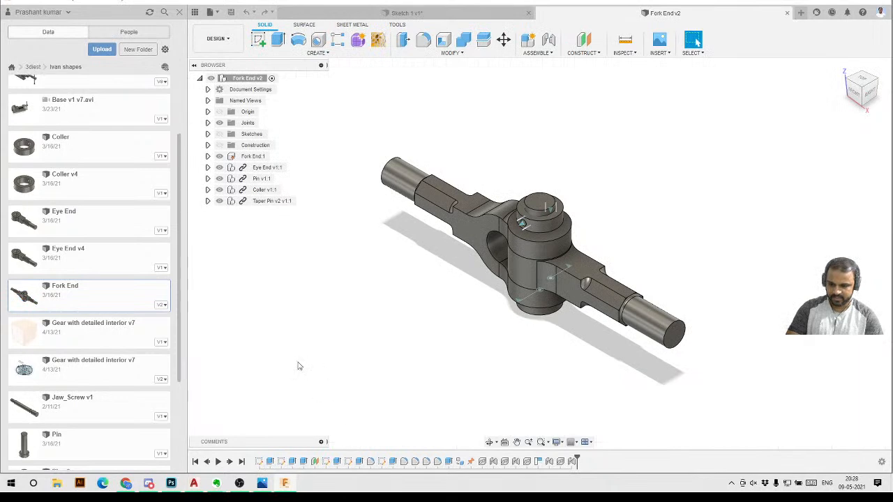
Review the list of sketches in the Fork End design, and close the data panel and the design
{"action": "left_click", "coordinate": [208, 134]}
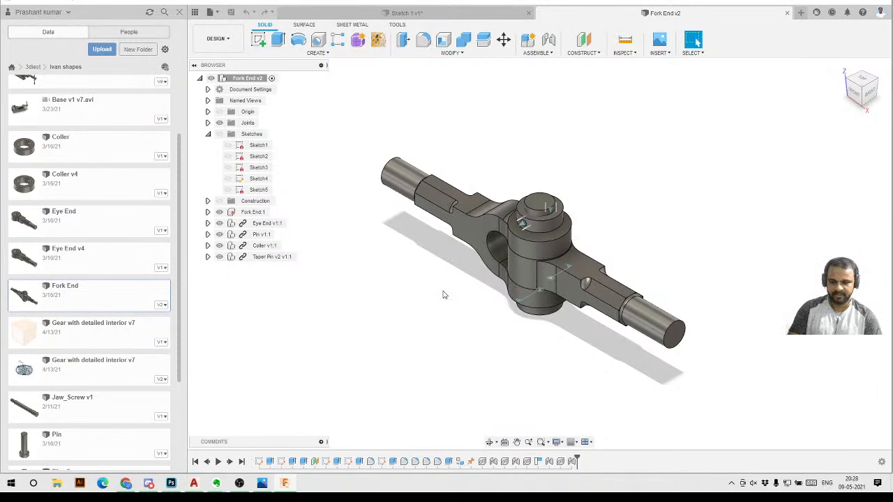
{"action": "left_click", "coordinate": [179, 12]}
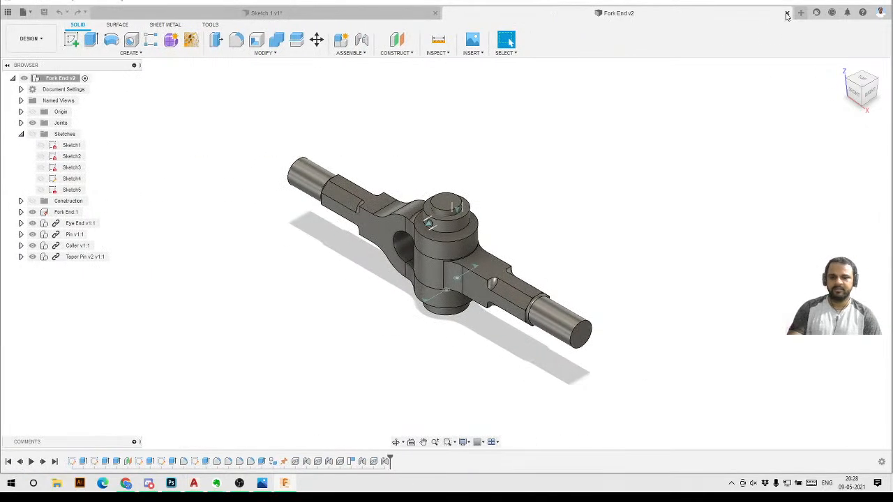
{"action": "left_click", "coordinate": [787, 12]}
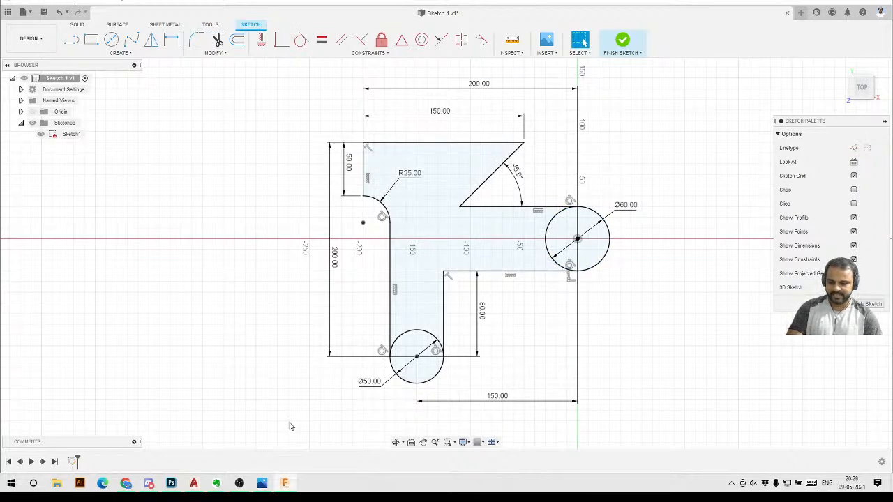
Check the reference drawing in Photos, and in Fusion 360 trim the inner arcs of the 60 mm and 50 mm circles
{"action": "left_click", "coordinate": [261, 483]}
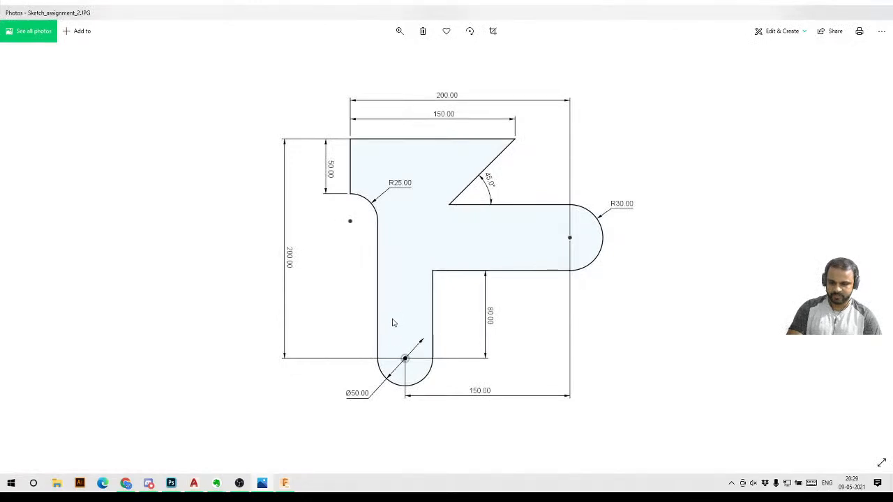
{"action": "left_click", "coordinate": [841, 4]}
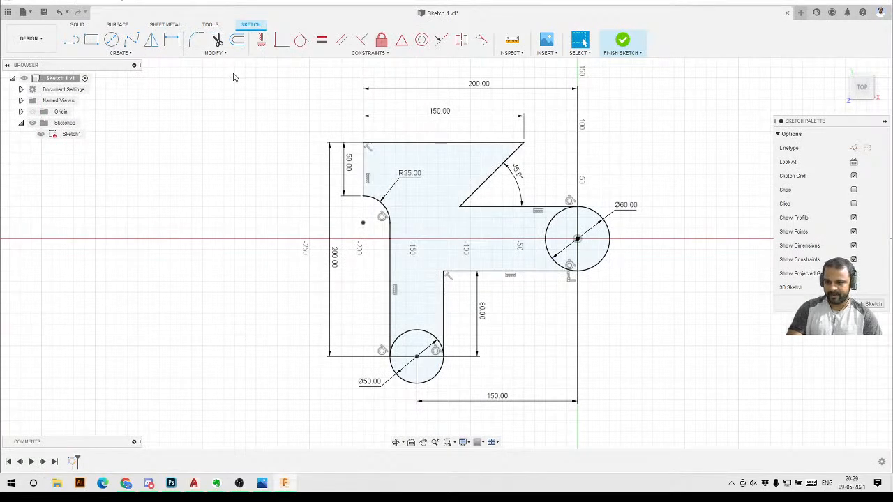
{"action": "left_click", "coordinate": [215, 53]}
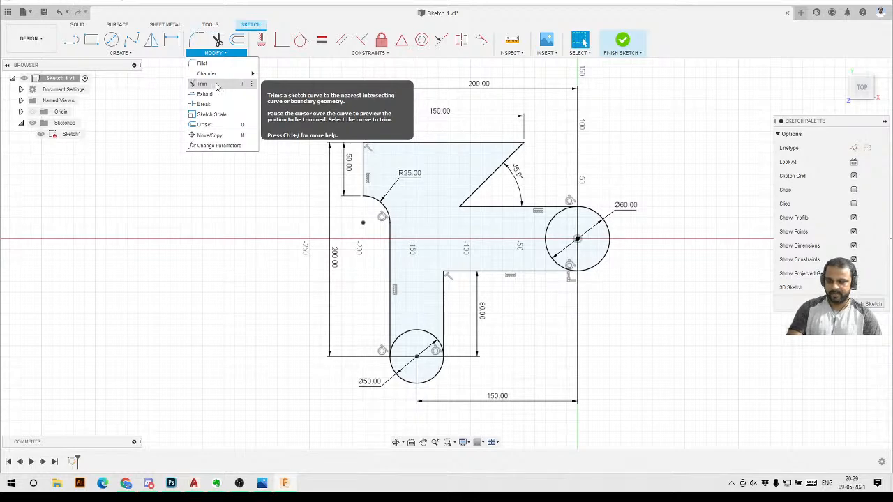
{"action": "left_click", "coordinate": [216, 85]}
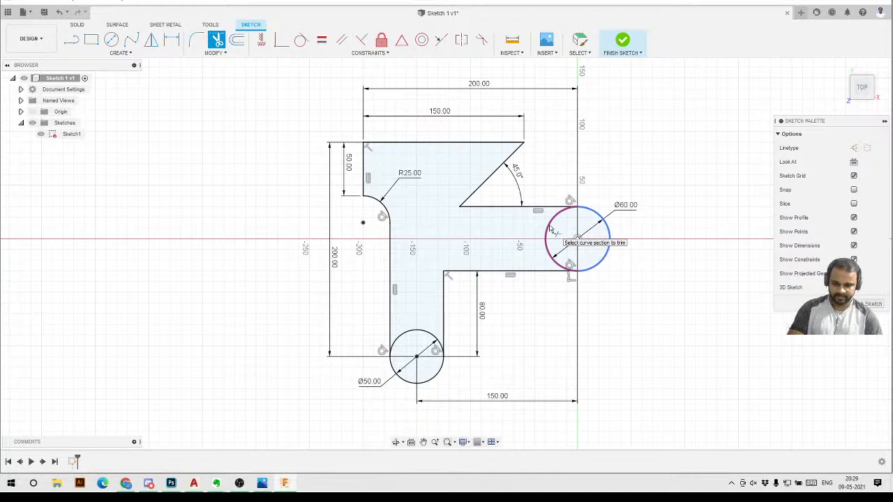
{"action": "left_click", "coordinate": [549, 229]}
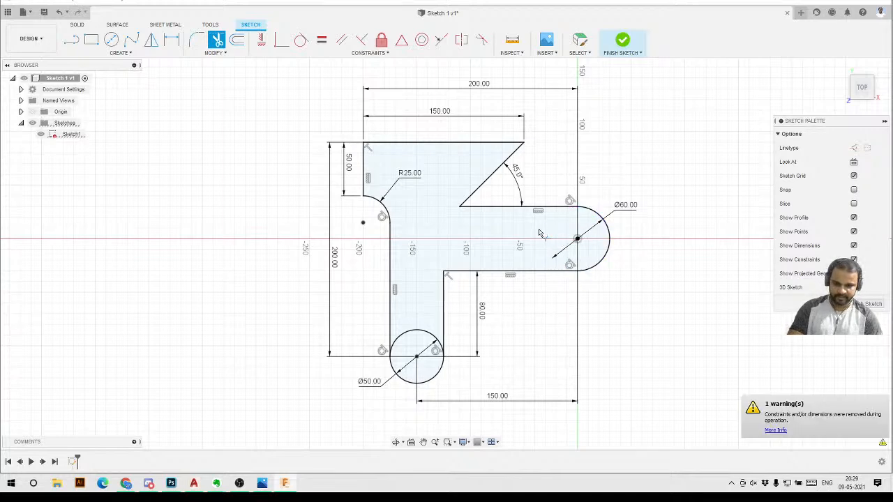
{"action": "left_click", "coordinate": [403, 335]}
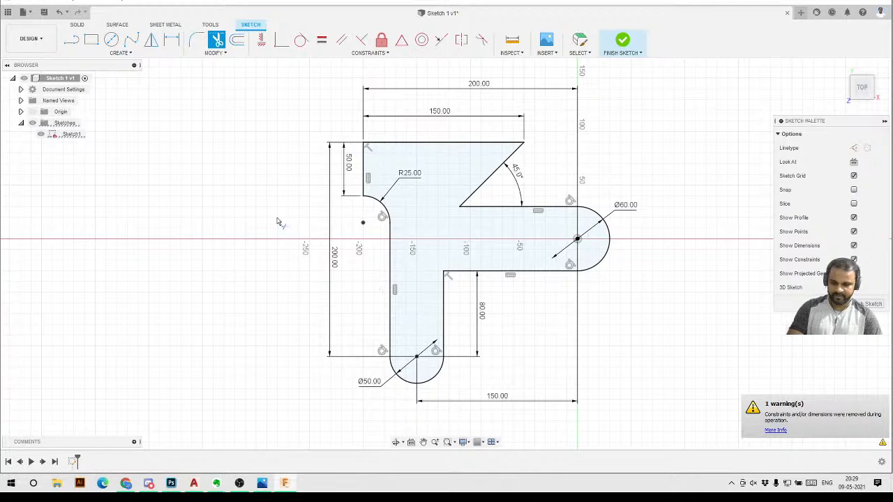
{"action": "key", "text": "Escape"}
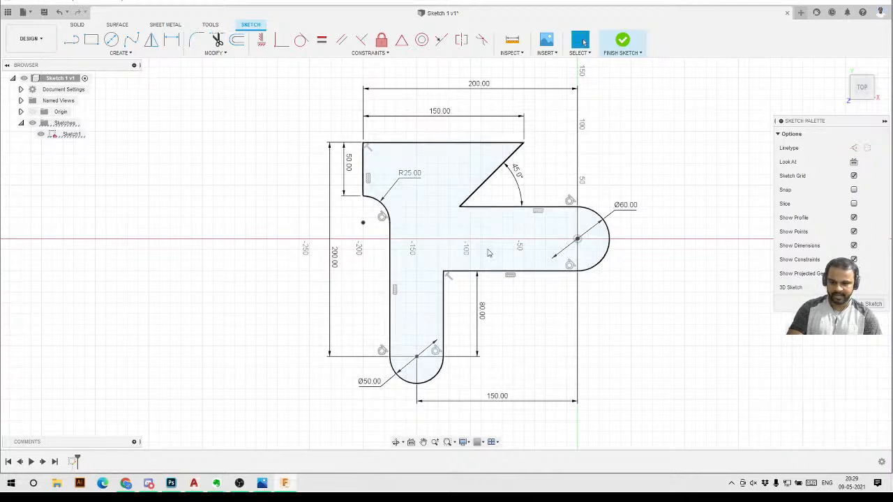
Finish the sketch and check by selection that the profile is one closed region
{"action": "scroll", "coordinate": [467, 227], "scroll_direction": "down", "scroll_amount": 2}
{"action": "scroll", "coordinate": [467, 227], "scroll_direction": "up", "scroll_amount": 3}
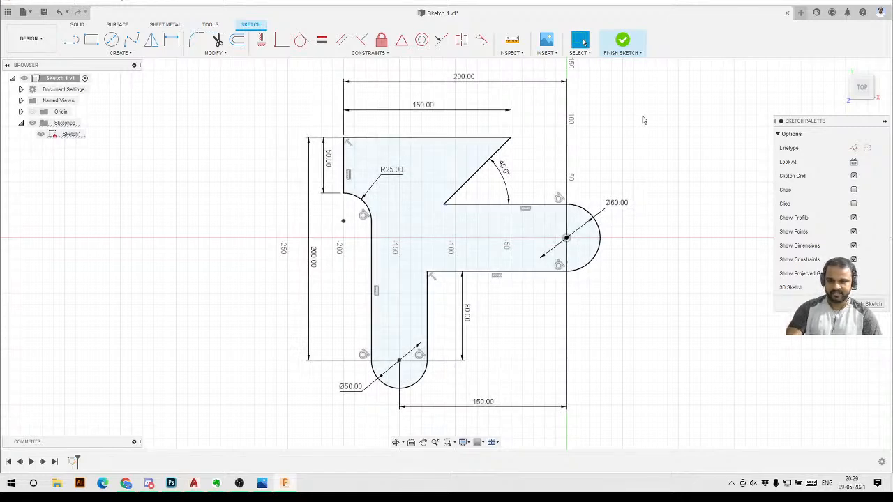
{"action": "left_click", "coordinate": [623, 42]}
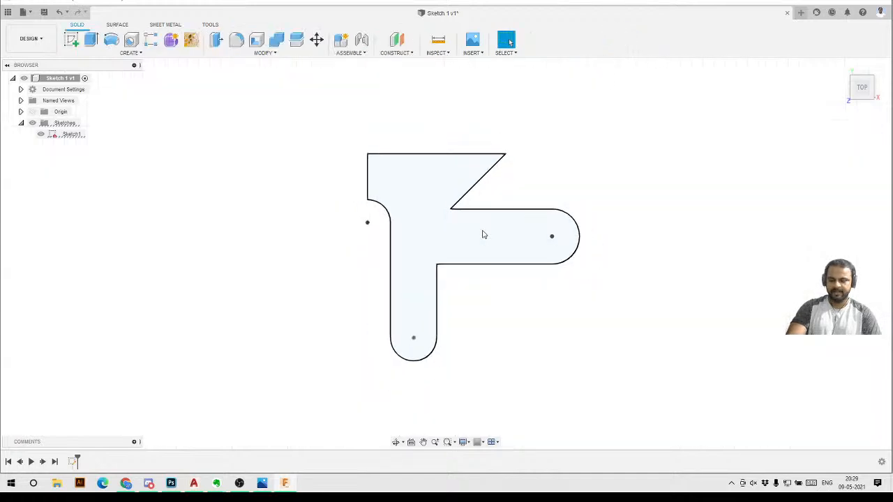
{"action": "scroll", "coordinate": [483, 234], "scroll_direction": "up", "scroll_amount": 1}
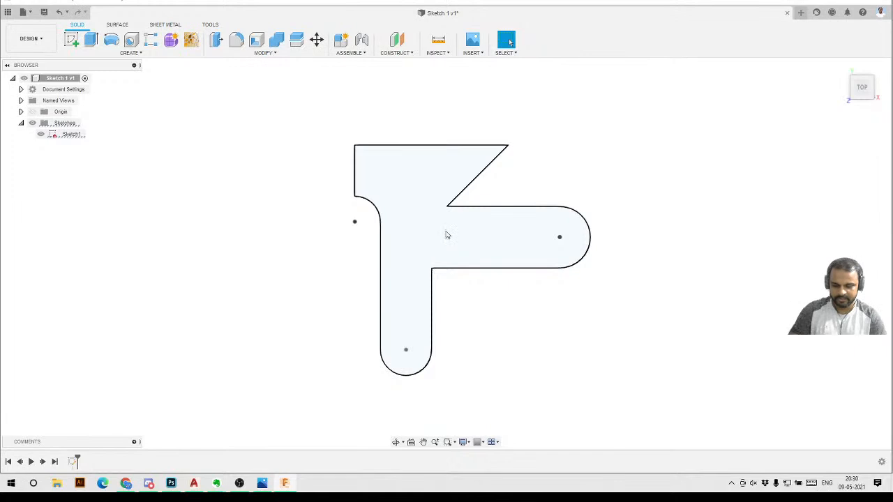
{"action": "left_click", "coordinate": [435, 256]}
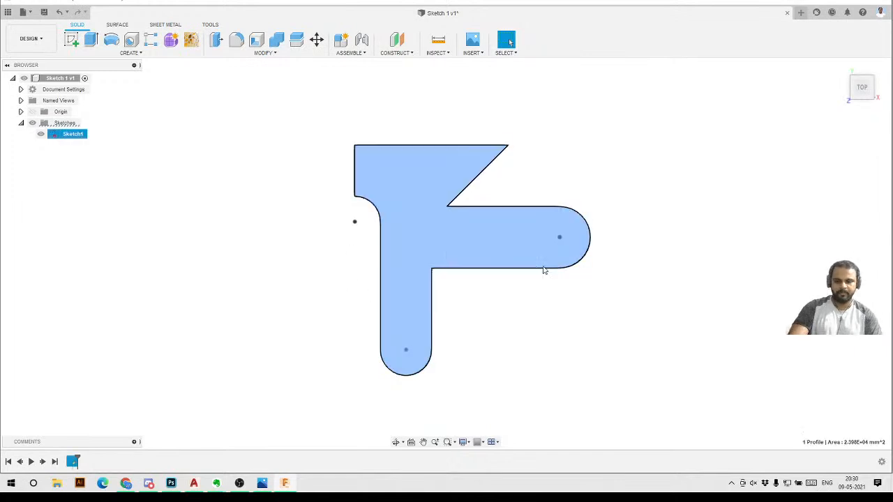
{"action": "left_click", "coordinate": [454, 302]}
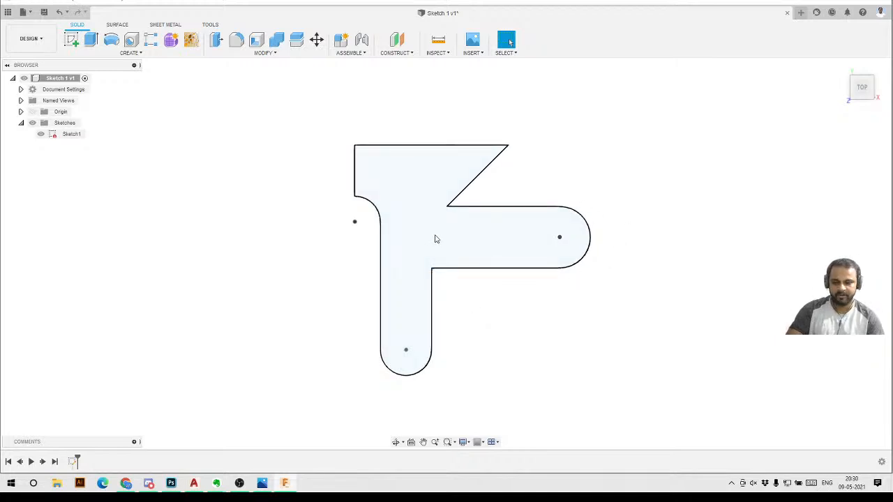
Examine the flat profile in 3D from different angles and from the home isometric view
{"action": "mouse_move", "coordinate": [447, 288]}
{"action": "middle_mouse_down", "text": "shift"}
{"action": "mouse_move", "coordinate": [461, 313]}
{"action": "mouse_move", "coordinate": [465, 273]}
{"action": "mouse_move", "coordinate": [478, 284]}
{"action": "middle_mouse_up", "text": "shift"}
{"action": "scroll", "coordinate": [460, 253], "scroll_direction": "up", "scroll_amount": 3}
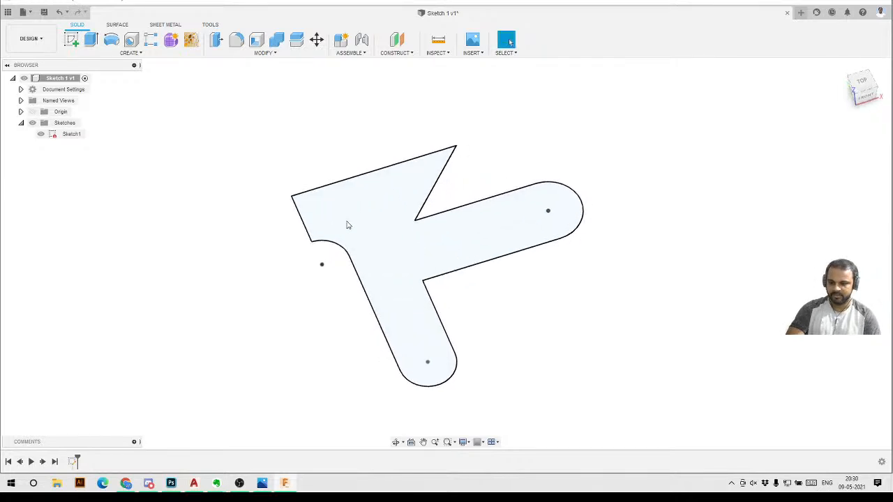
{"action": "left_click", "coordinate": [390, 262]}
{"action": "key", "text": "Escape"}
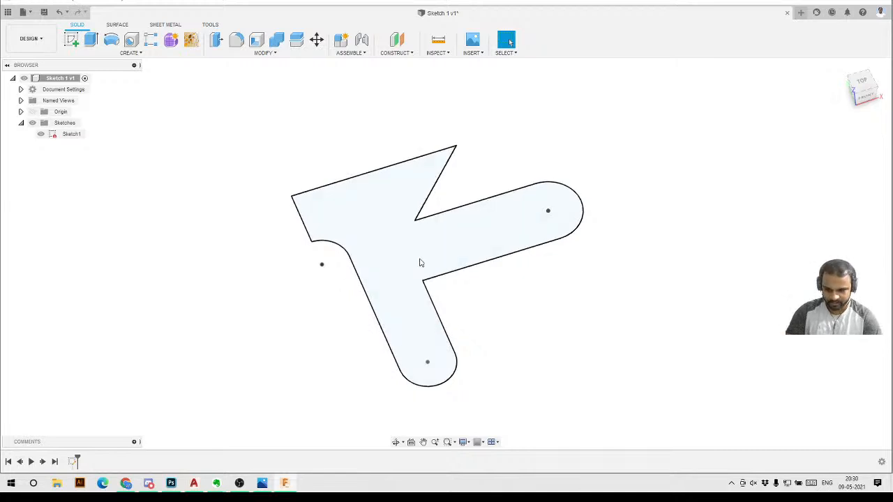
{"action": "scroll", "coordinate": [403, 283], "scroll_direction": "down", "scroll_amount": 2}
{"action": "middle_click_drag", "start_coordinate": [403, 290], "coordinate": [412, 302], "text": "shift"}
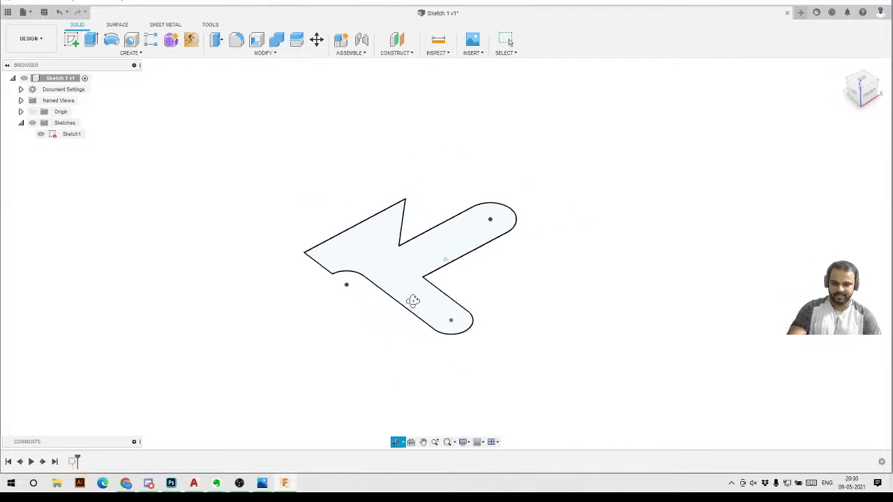
{"action": "left_click", "coordinate": [840, 66]}
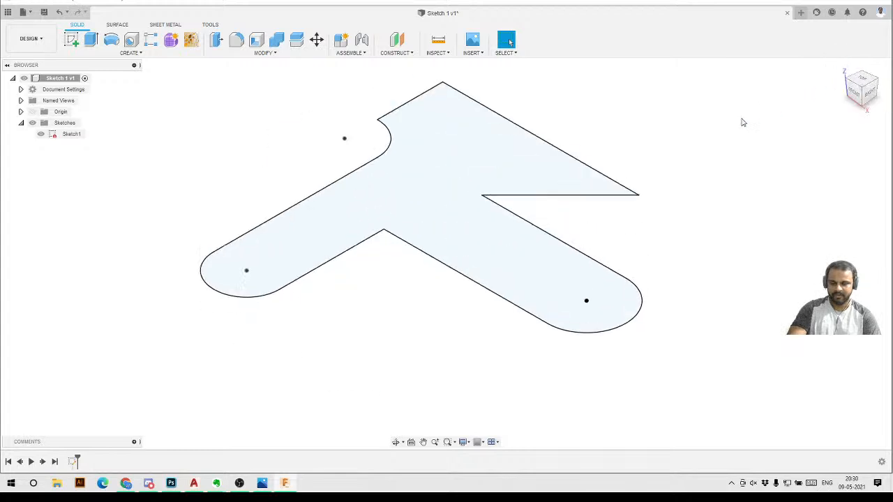
{"action": "scroll", "coordinate": [364, 327], "scroll_direction": "down", "scroll_amount": 3}
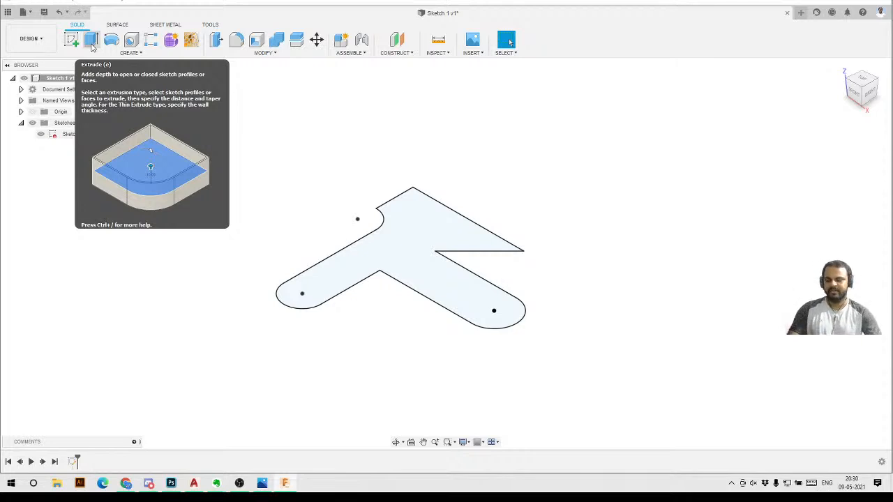
Extrude the sketch profile 80 mm upward on one side as a new body
{"action": "left_click", "coordinate": [93, 46]}
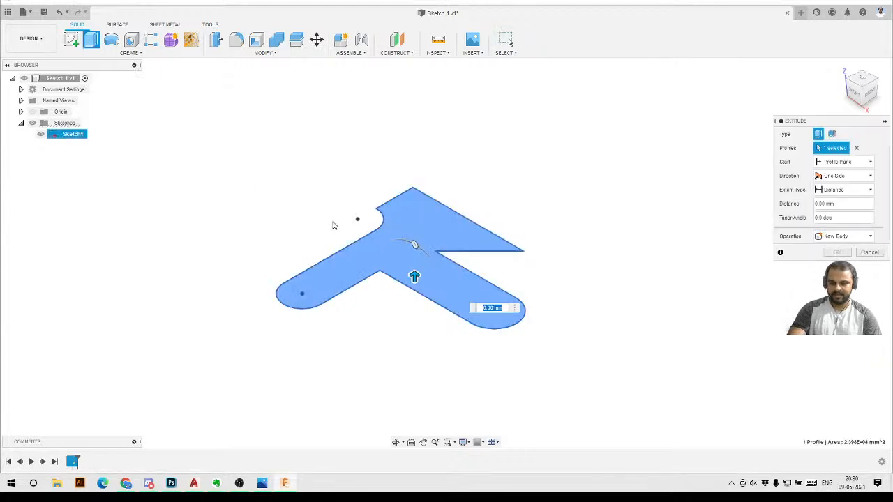
{"action": "left_click", "coordinate": [857, 151]}
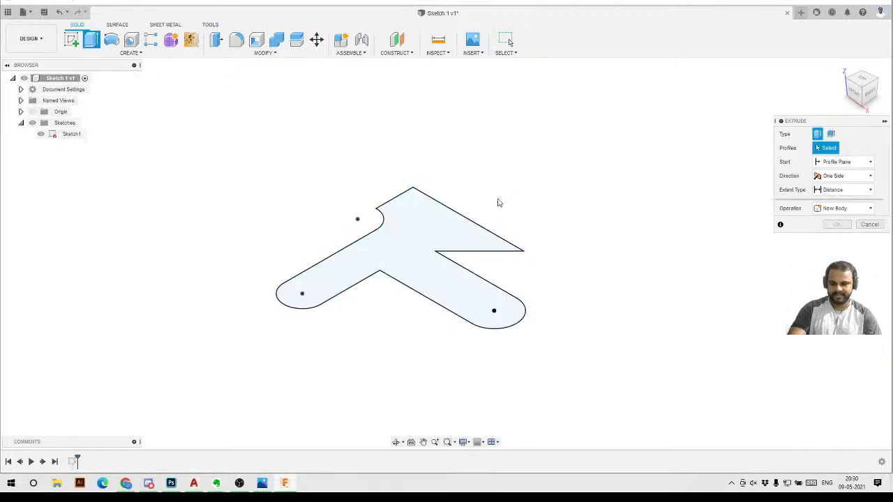
{"action": "left_click", "coordinate": [413, 246]}
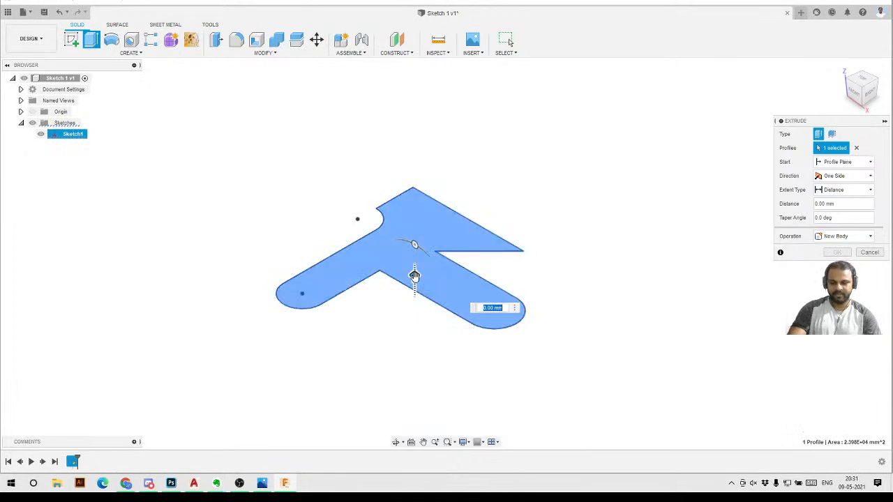
{"action": "left_click_drag", "start_coordinate": [415, 277], "coordinate": [414, 201]}
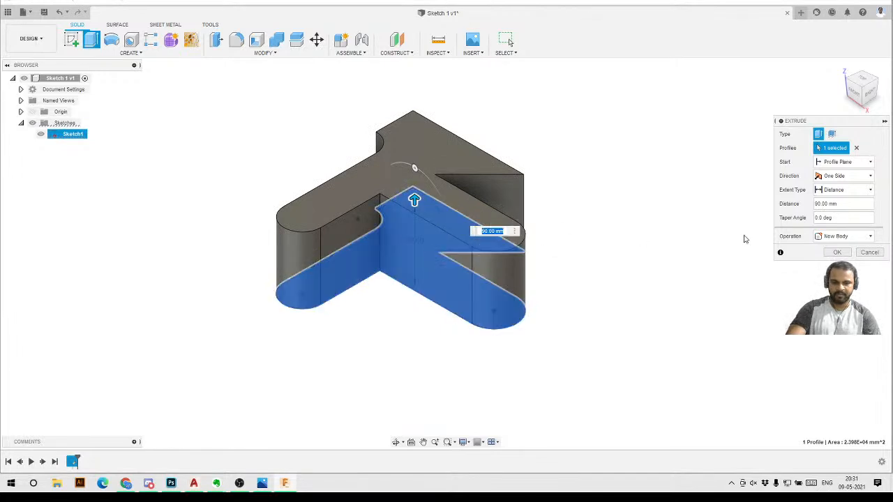
{"action": "left_click_drag", "start_coordinate": [835, 204], "coordinate": [801, 204]}
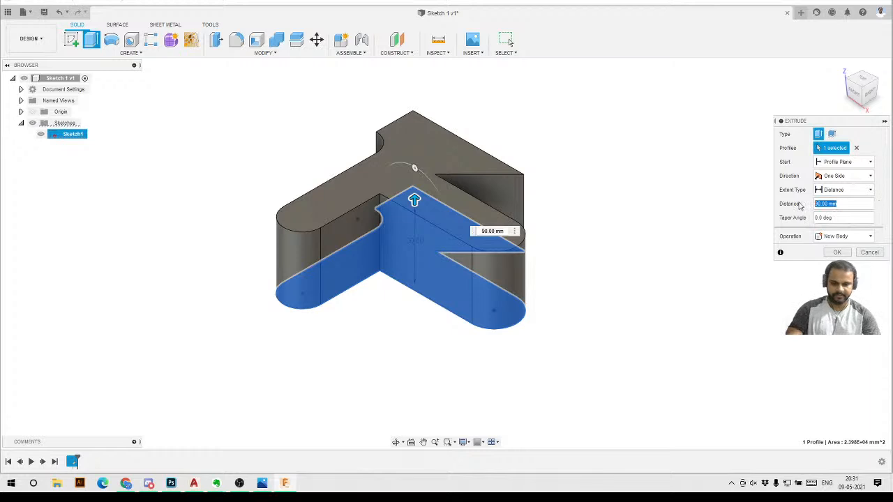
{"action": "type", "text": "80"}
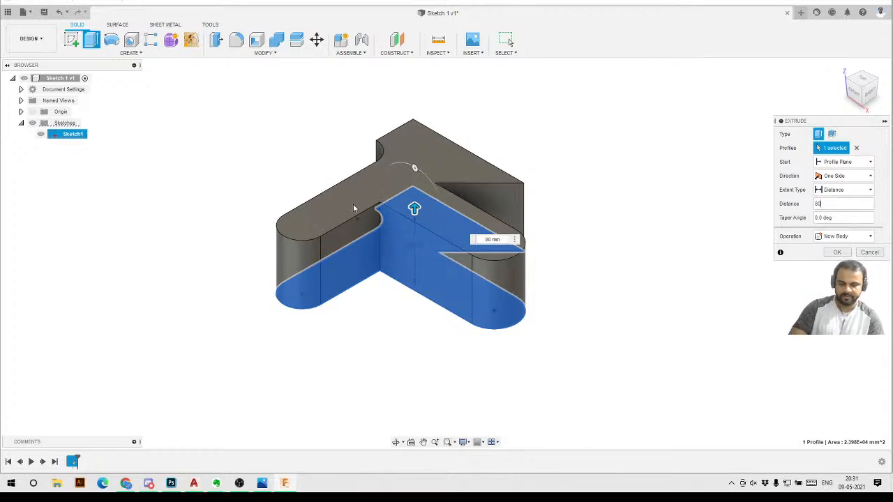
{"action": "left_click", "coordinate": [837, 252]}
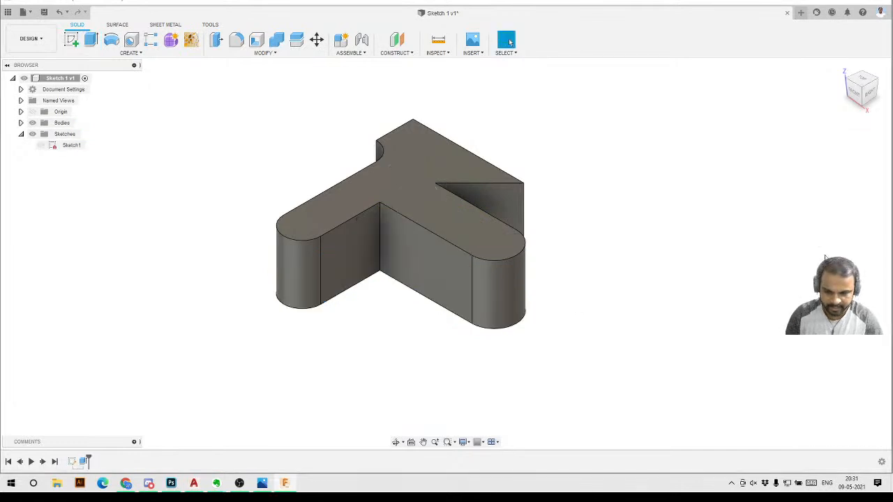
Edit the extrusion feature and set its distance to 50 mm
{"action": "scroll", "coordinate": [676, 284], "scroll_direction": "down", "scroll_amount": 2}
{"action": "scroll", "coordinate": [590, 258], "scroll_direction": "up", "scroll_amount": 3}
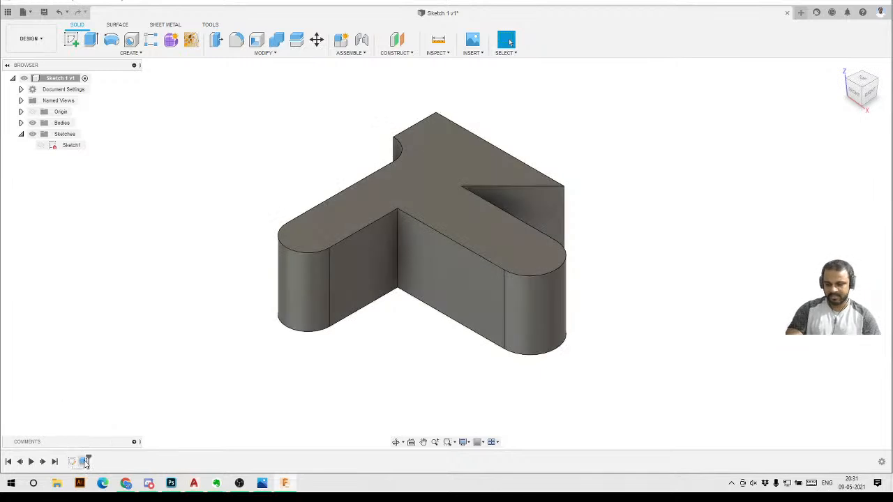
{"action": "double_click", "coordinate": [85, 461]}
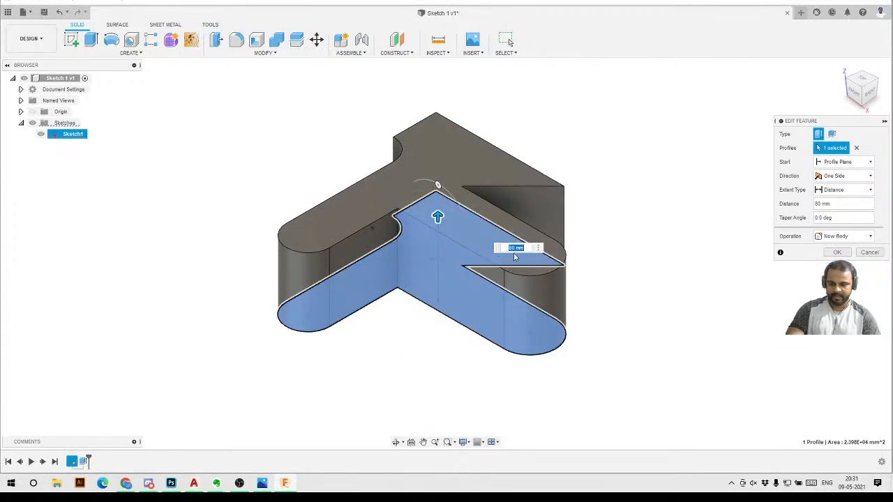
{"action": "type", "text": "50"}
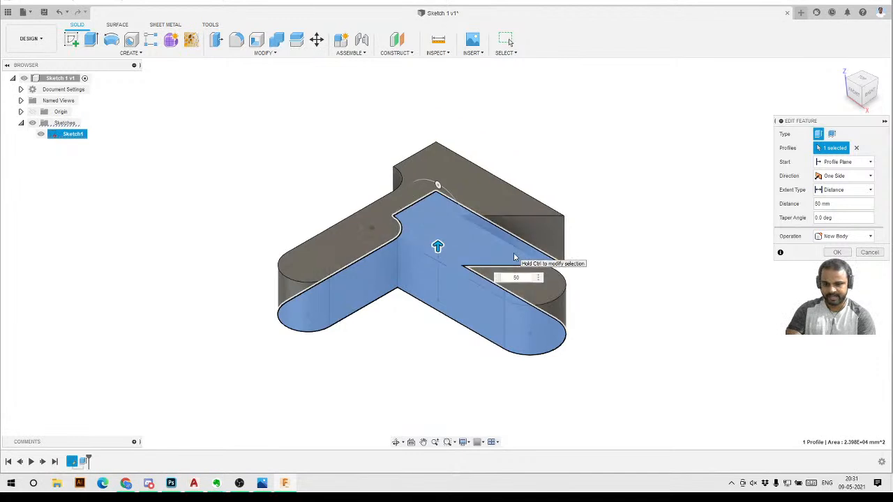
{"action": "key", "text": "Return"}
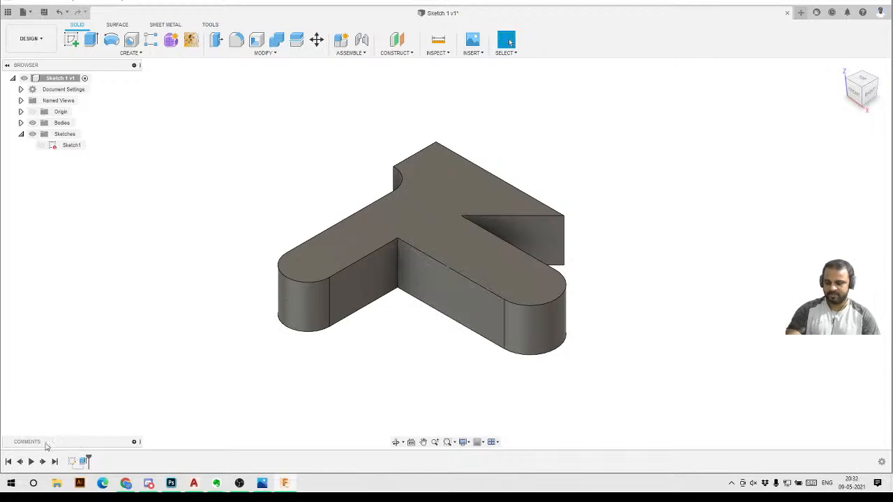
Reopen the profile sketch and try to edit the 200 mm horizontal dimension above it and the 150 mm spacing between the arc centres
{"action": "double_click", "coordinate": [72, 462]}
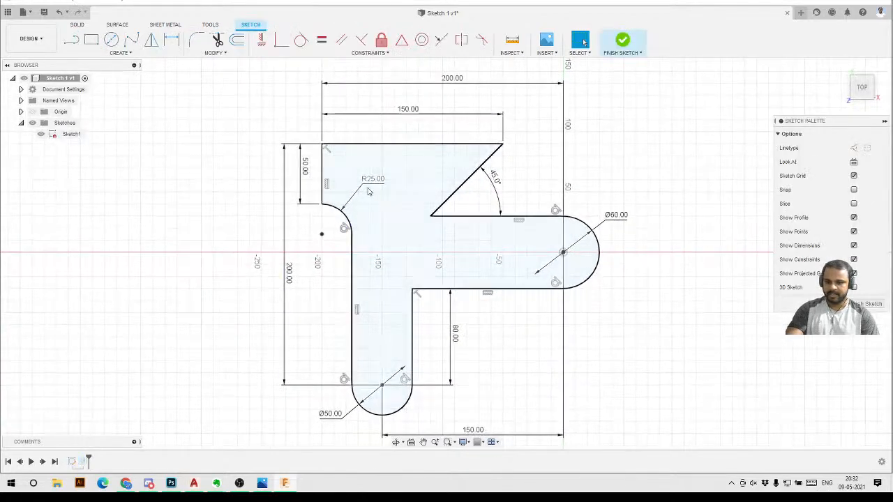
{"action": "double_click", "coordinate": [440, 103]}
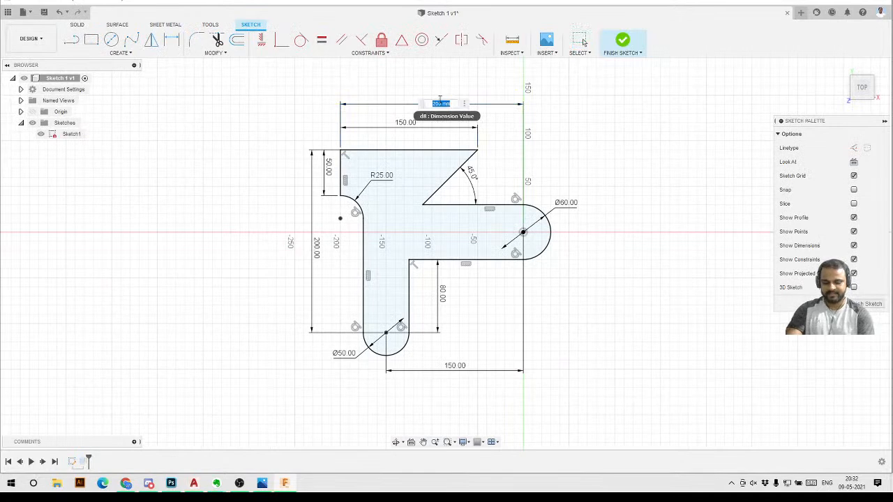
{"action": "key", "text": "Return"}
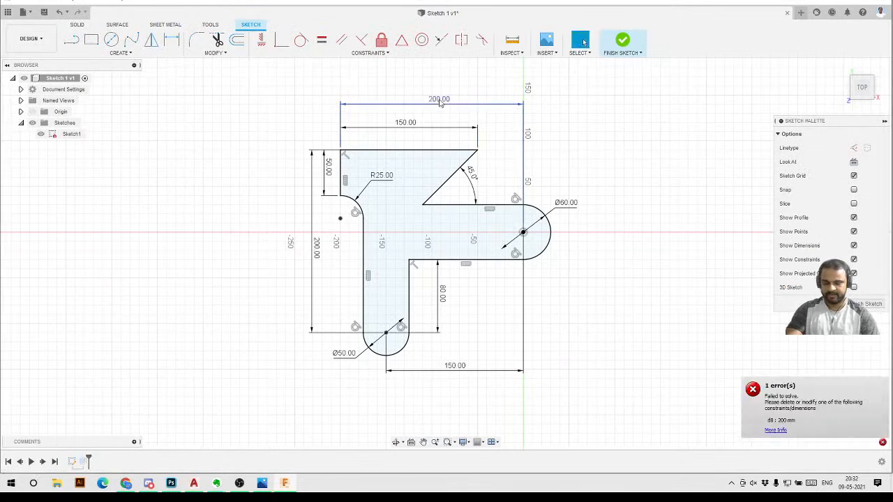
{"action": "double_click", "coordinate": [455, 368]}
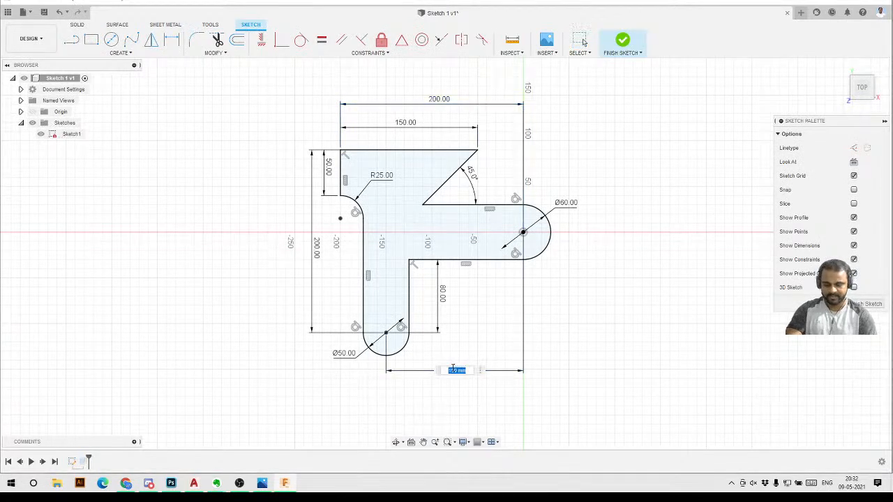
{"action": "key", "text": "Return"}
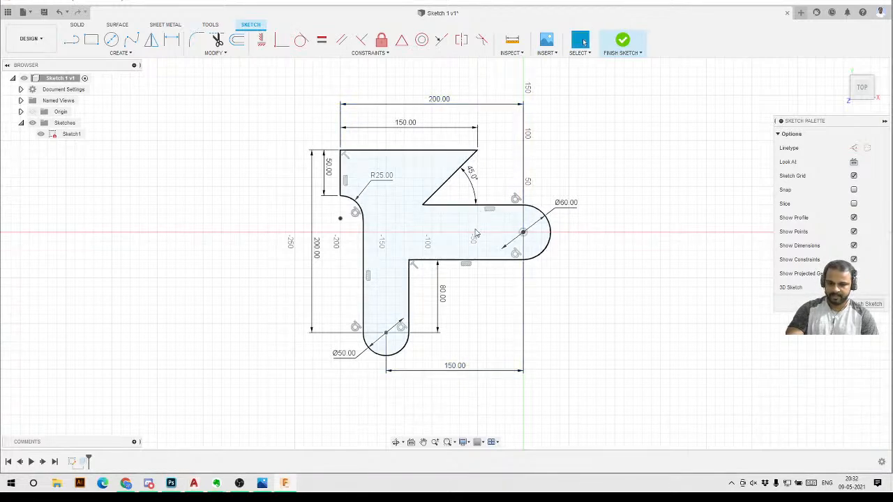
Set the diameter of the horizontal arm's rounded end to 80 mm, finish the sketch and inspect the updated solid
{"action": "double_click", "coordinate": [551, 215]}
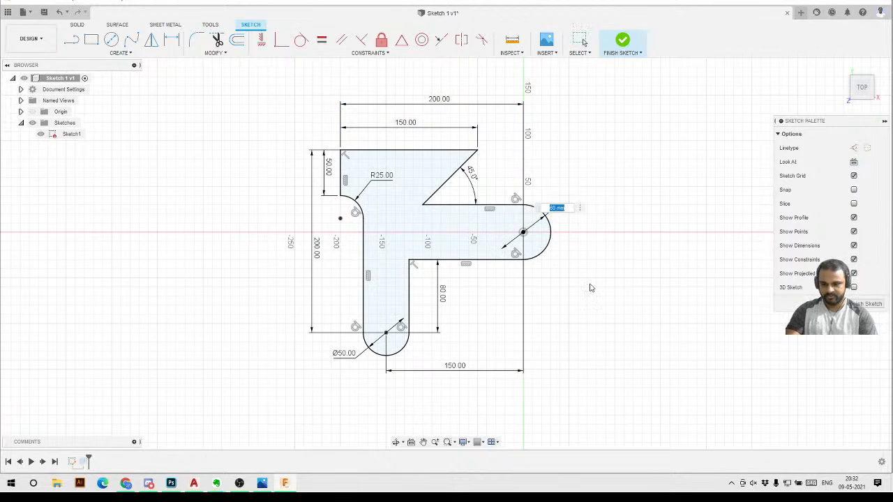
{"action": "type", "text": "80"}
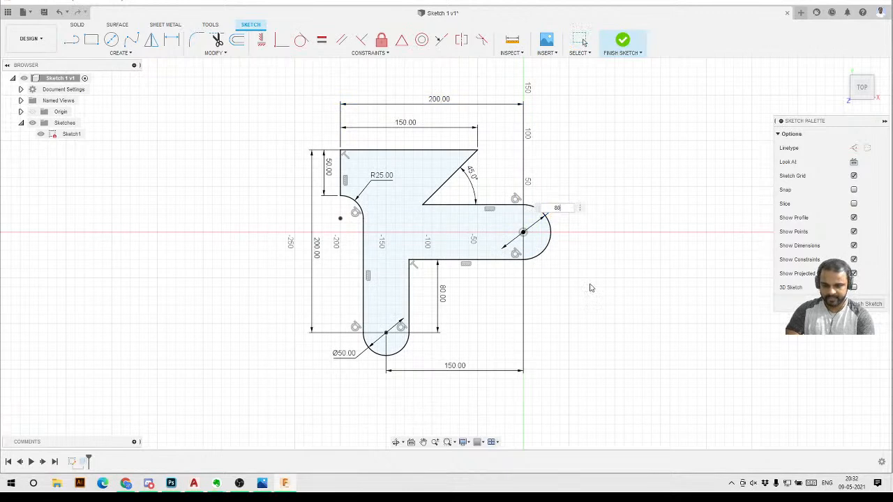
{"action": "key", "text": "Return"}
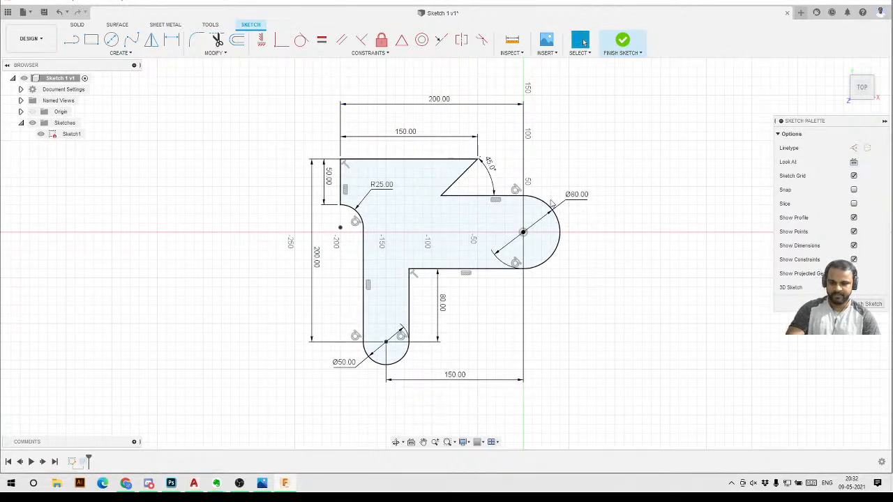
{"action": "left_click", "coordinate": [625, 41]}
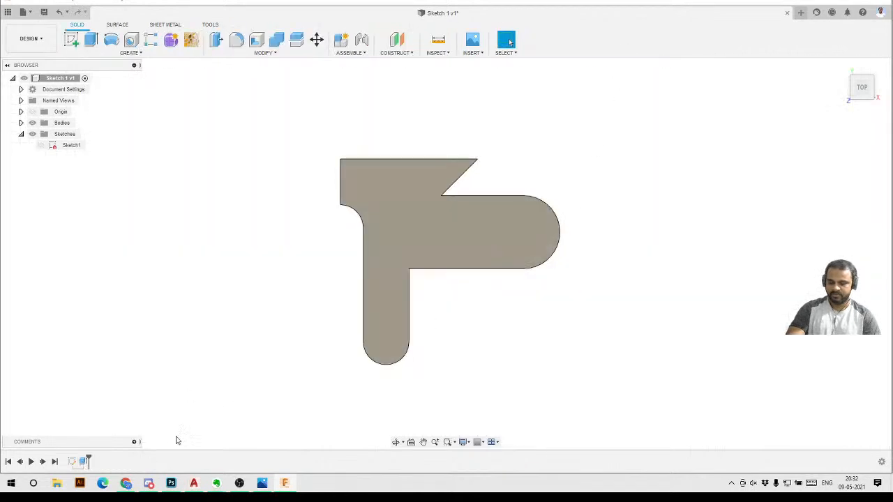
{"action": "middle_click_drag", "start_coordinate": [381, 396], "coordinate": [369, 327], "text": "shift"}
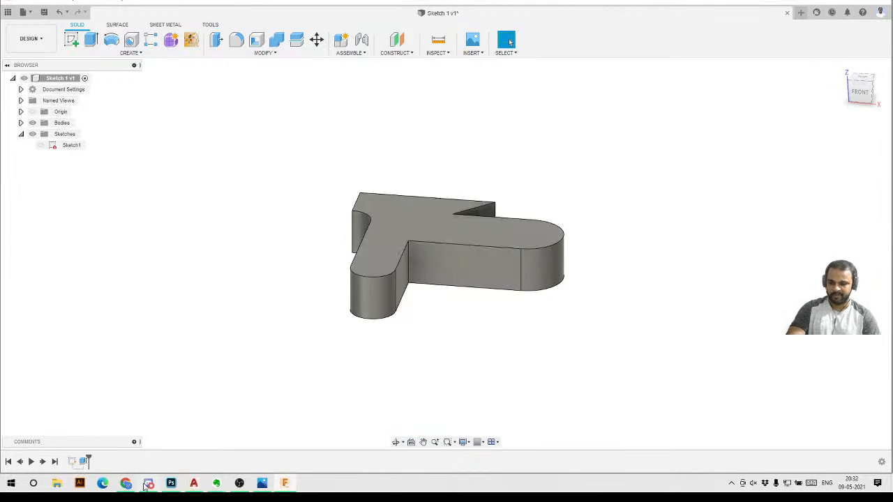
Reopen the profile sketch and set the overall vertical dimension to 300 mm
{"action": "double_click", "coordinate": [73, 461]}
{"action": "double_click", "coordinate": [438, 90]}
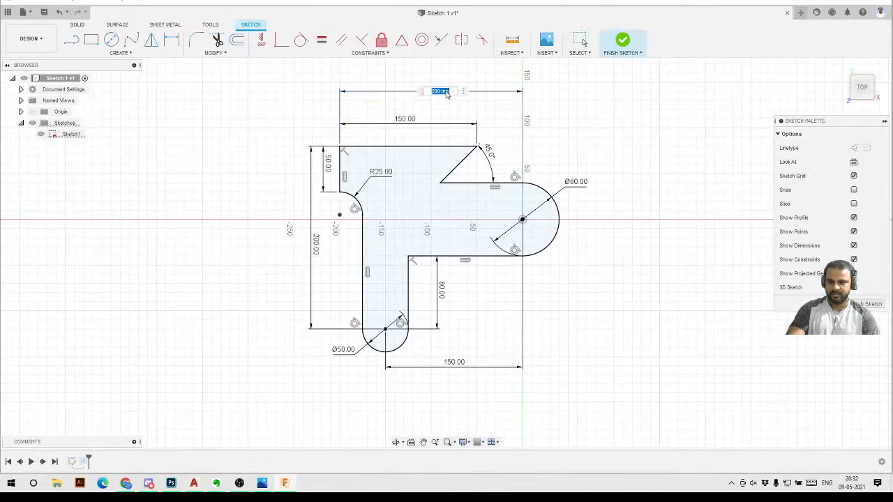
{"action": "key", "text": "Escape"}
{"action": "double_click", "coordinate": [314, 244]}
{"action": "type", "text": "300"}
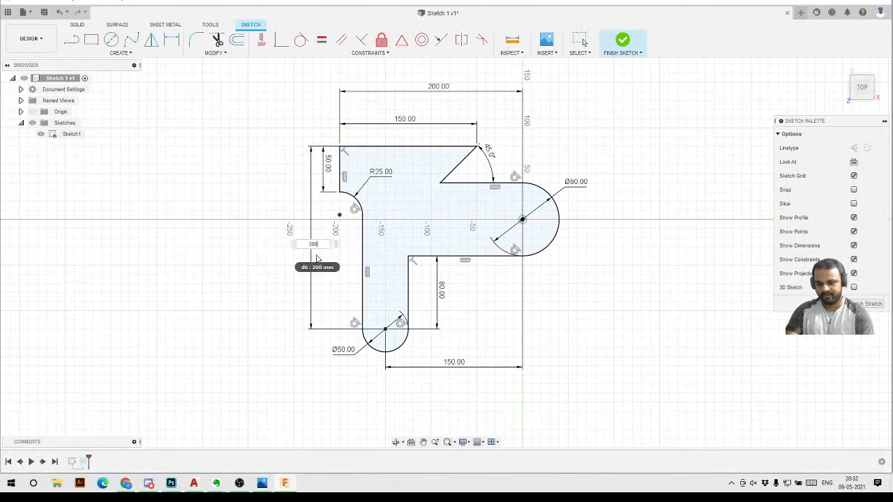
{"action": "key", "text": "Return"}
{"action": "scroll", "coordinate": [376, 154], "scroll_direction": "down", "scroll_amount": 3}
{"action": "scroll", "coordinate": [376, 154], "scroll_direction": "up", "scroll_amount": 2}
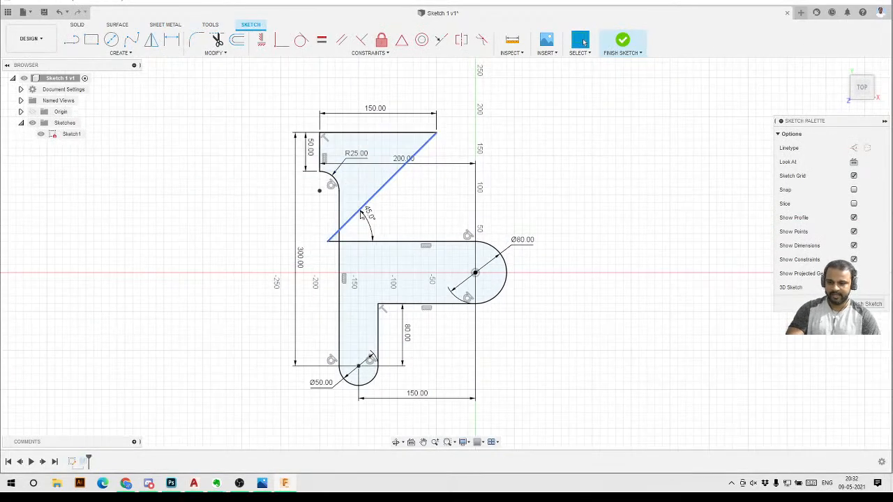
{"action": "left_click", "coordinate": [382, 187]}
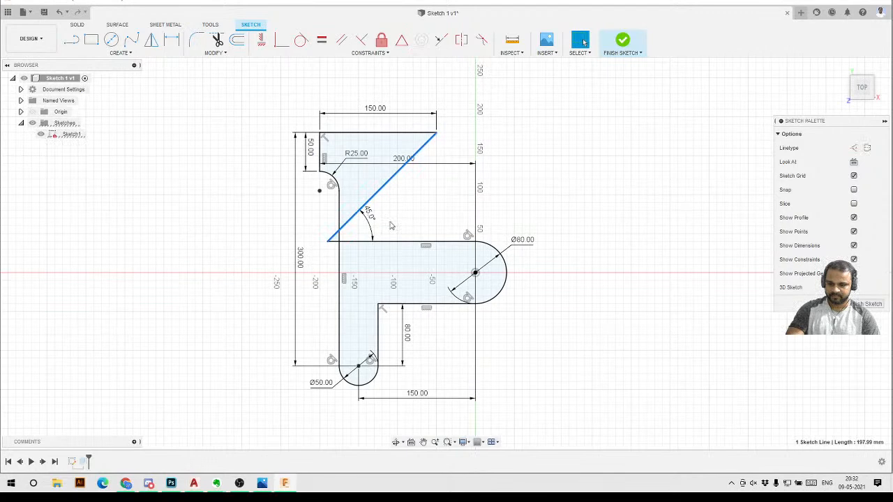
Try an overall vertical dimension of 250 mm and undo the vertical dimension changes
{"action": "double_click", "coordinate": [300, 258]}
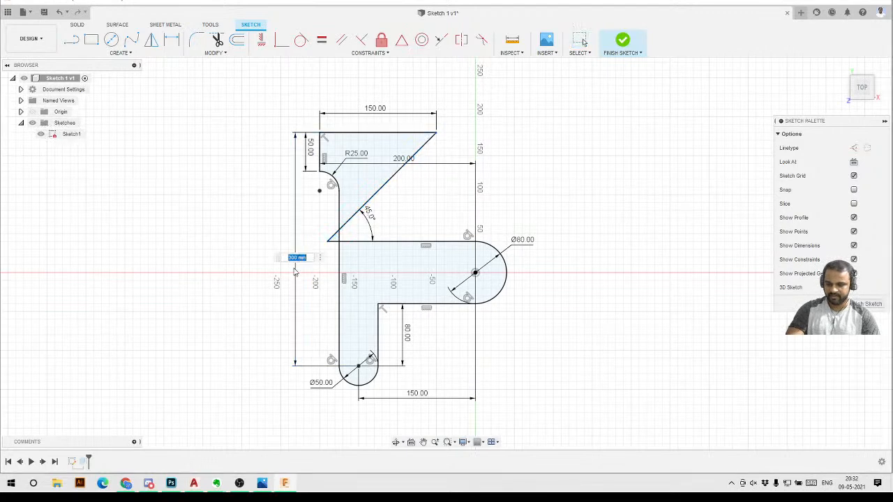
{"action": "type", "text": "250"}
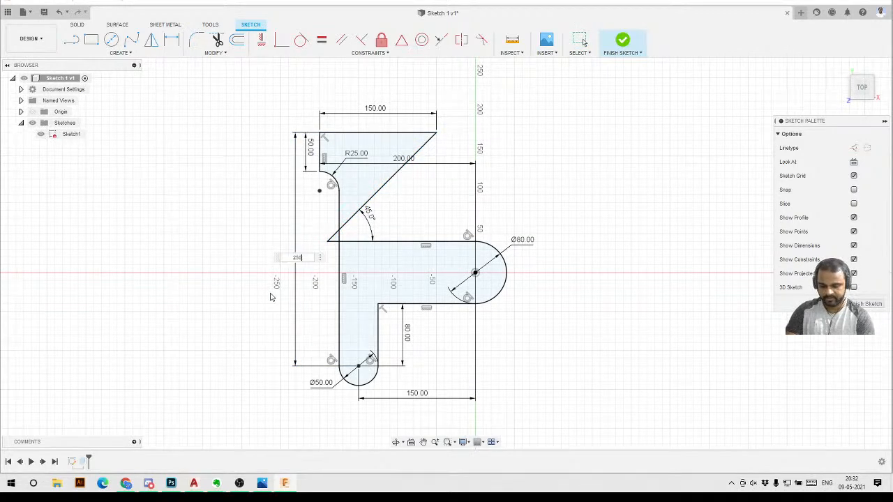
{"action": "key", "text": "Return"}
{"action": "scroll", "coordinate": [338, 181], "scroll_direction": "up", "scroll_amount": 3}
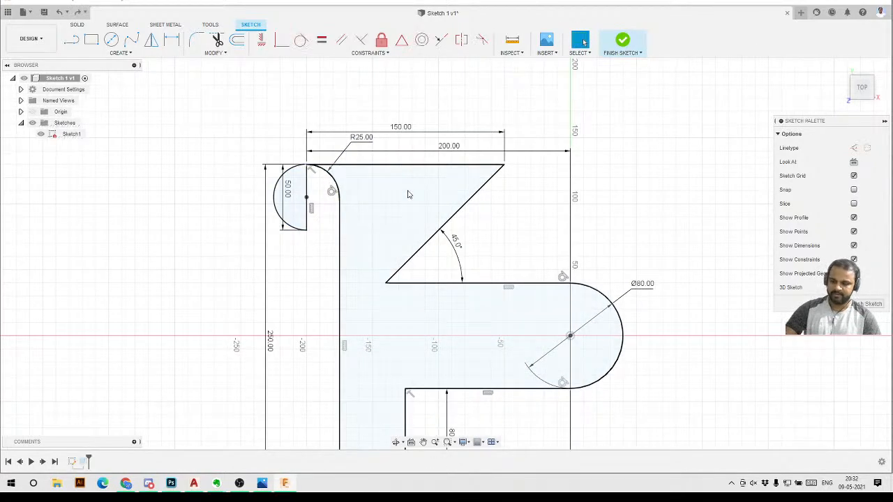
{"action": "key", "text": "ctrl+z"}
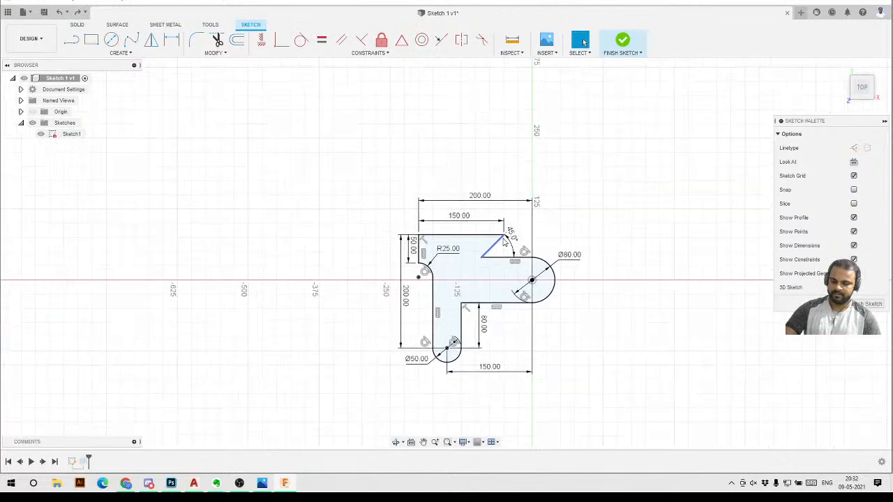
Set the radius of the profile's concave arc to 30 mm
{"action": "scroll", "coordinate": [367, 226], "scroll_direction": "up", "scroll_amount": 4}
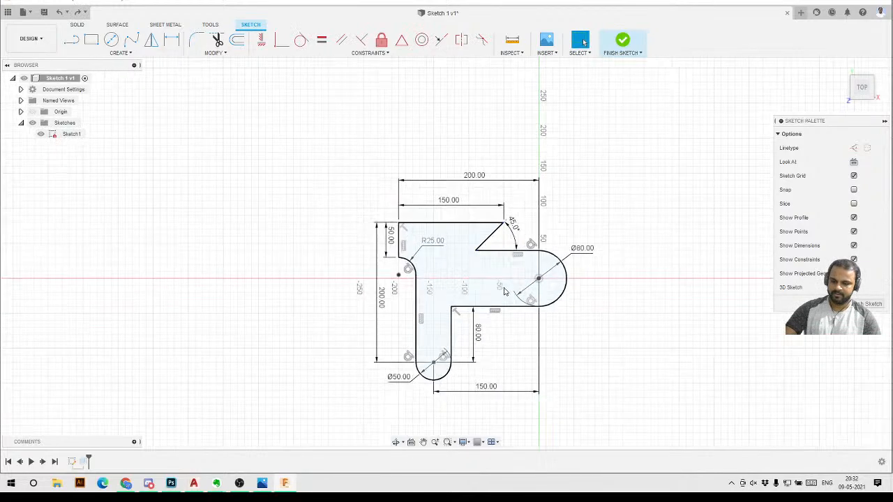
{"action": "scroll", "coordinate": [367, 225], "scroll_direction": "up", "scroll_amount": 2}
{"action": "double_click", "coordinate": [390, 191]}
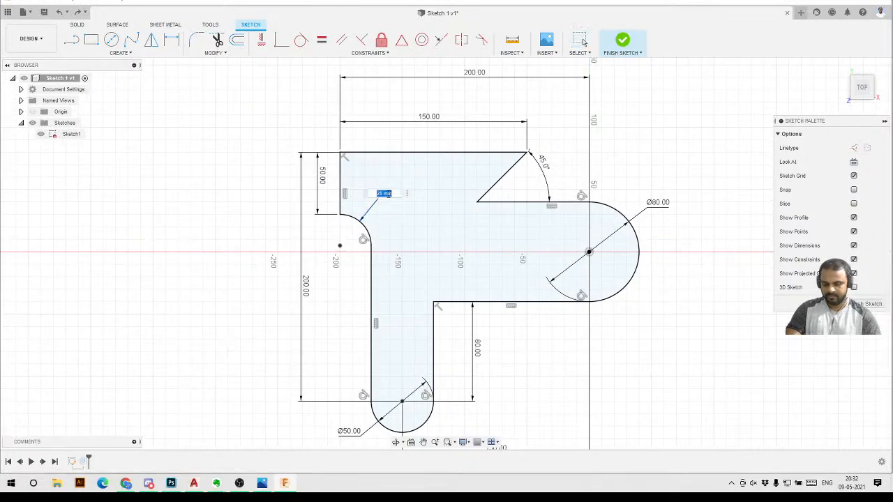
{"action": "type", "text": "30"}
{"action": "key", "text": "Return"}
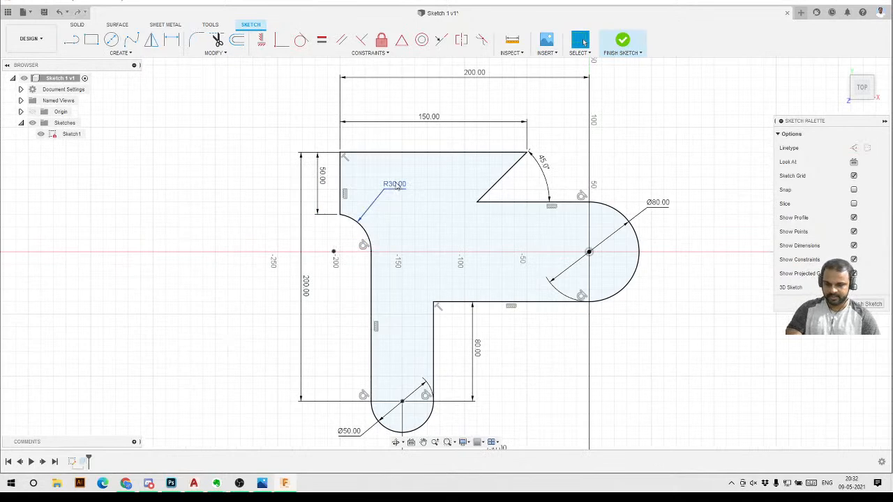
Set the concave arc's radius to 50 mm, finish the sketch and inspect the updated solid
{"action": "double_click", "coordinate": [394, 185]}
{"action": "key", "text": "Return"}
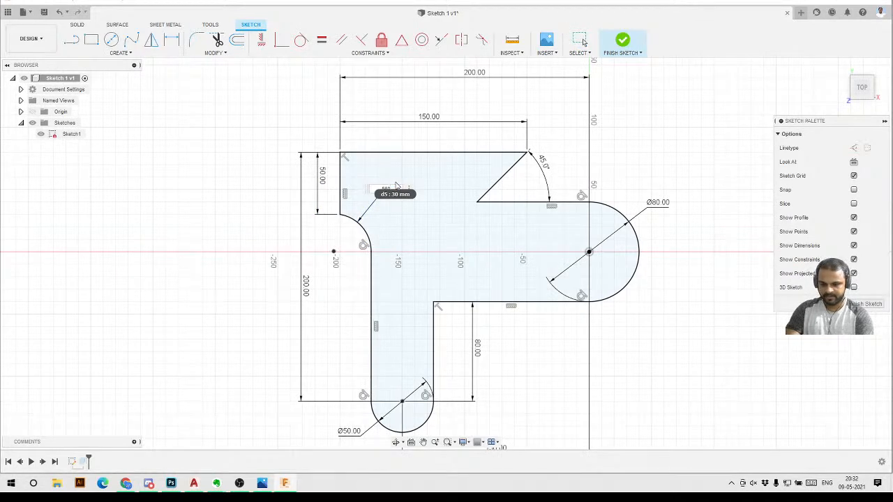
{"action": "type", "text": "50"}
{"action": "key", "text": "Return"}
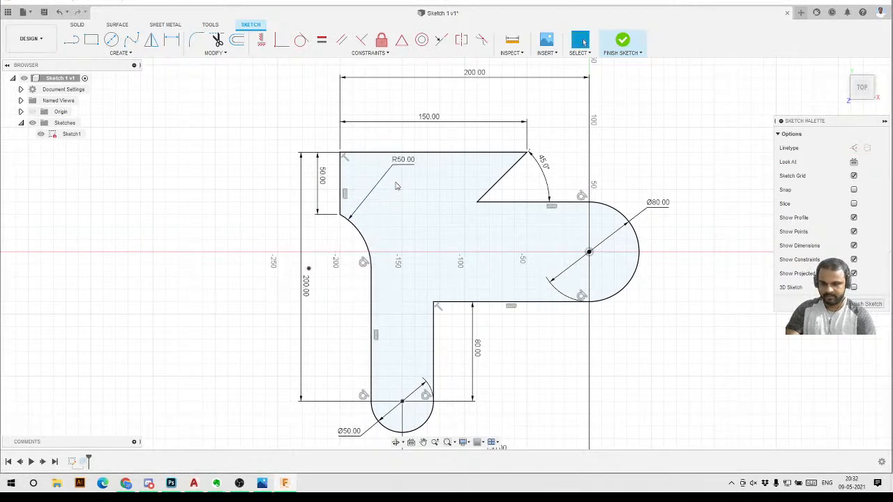
{"action": "scroll", "coordinate": [311, 251], "scroll_direction": "down", "scroll_amount": 3}
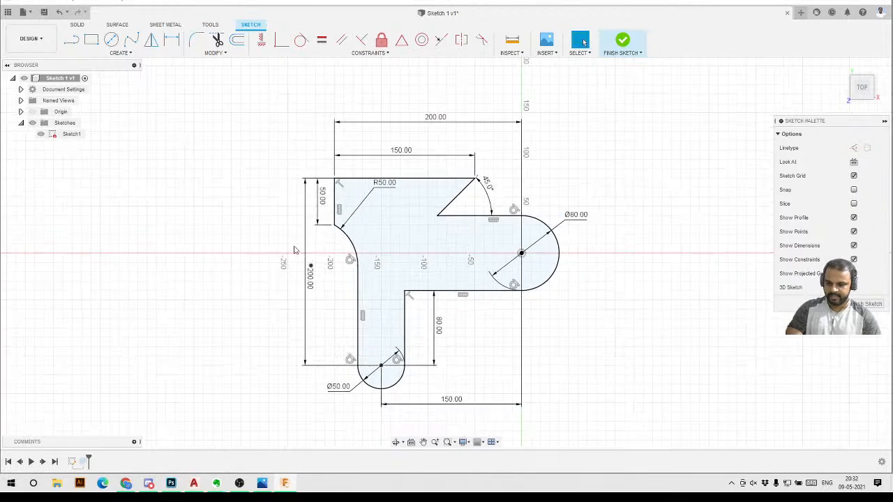
{"action": "left_click", "coordinate": [622, 42]}
{"action": "middle_click_drag", "start_coordinate": [413, 312], "coordinate": [390, 357], "text": "shift"}
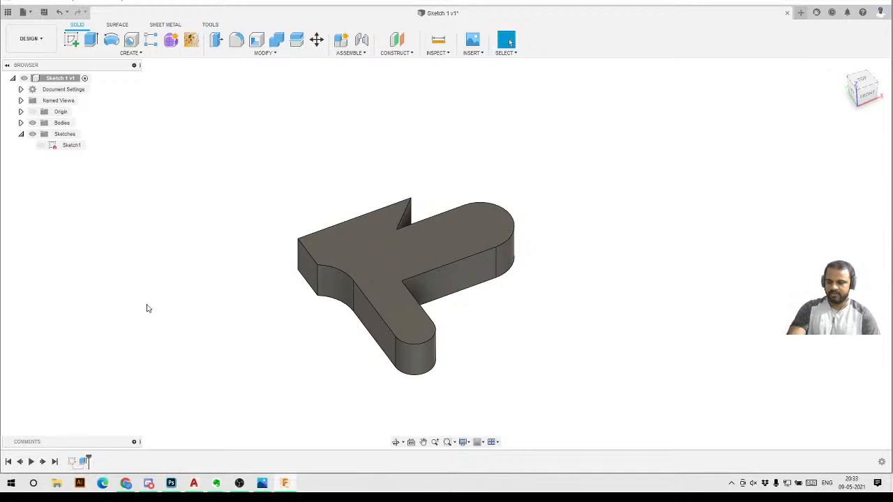
Expand the Sketches and Bodies folders in the browser and hide the extruded body
{"action": "left_click", "coordinate": [21, 134]}
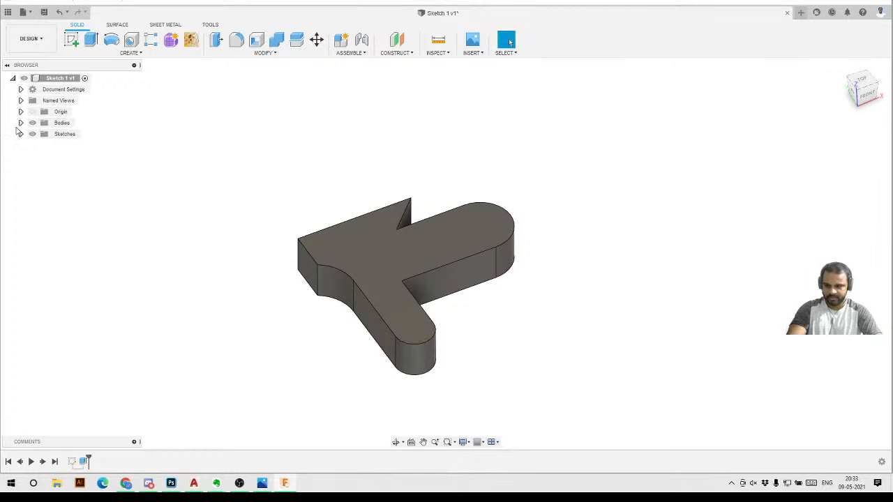
{"action": "left_click", "coordinate": [60, 123]}
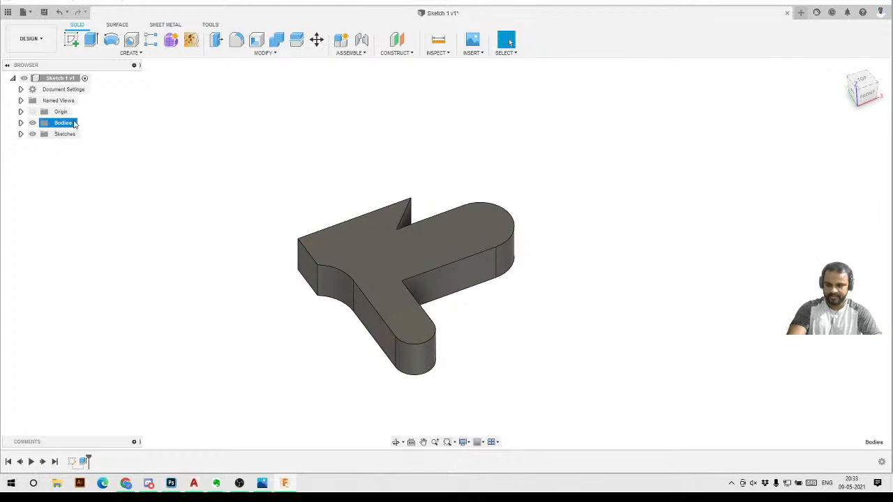
{"action": "left_click", "coordinate": [346, 321]}
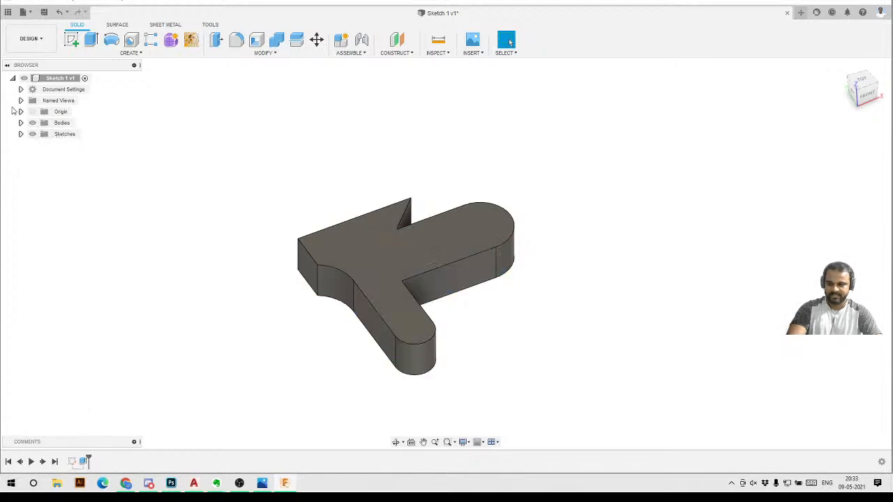
{"action": "left_click", "coordinate": [21, 134]}
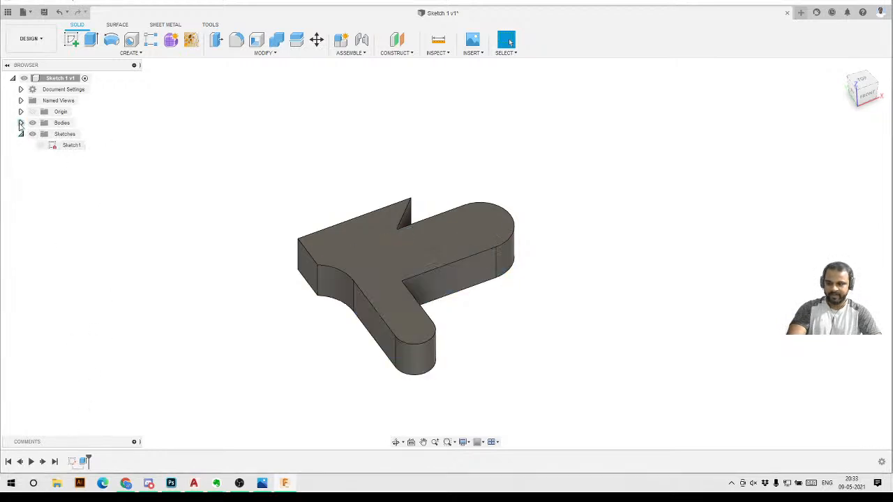
{"action": "left_click", "coordinate": [21, 122]}
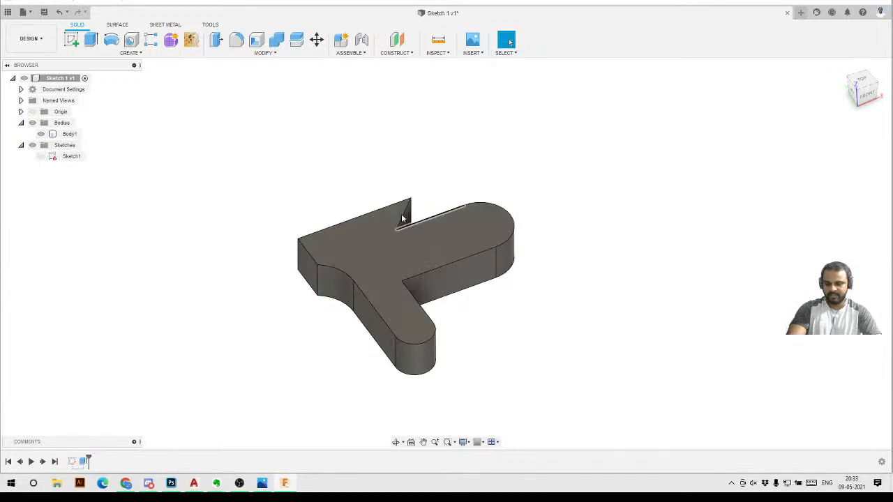
{"action": "left_click", "coordinate": [42, 134]}
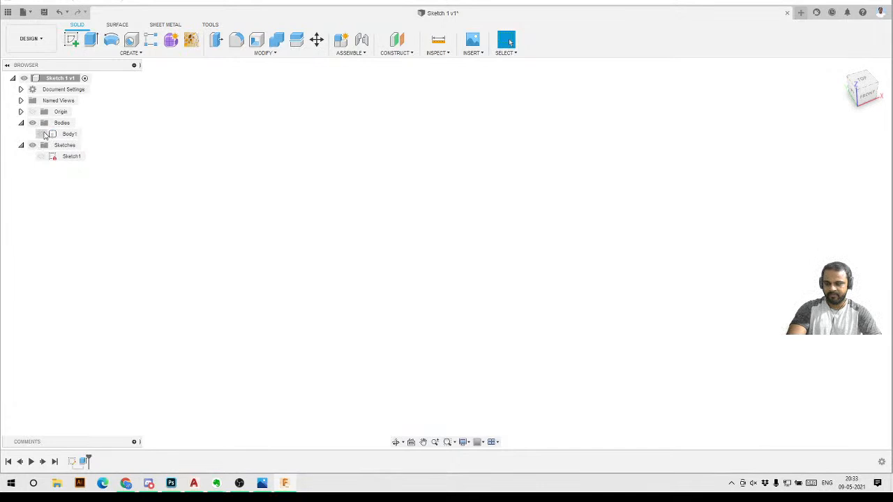
Show the body, toggle the Bodies folder's visibility off and on, and leave only Sketch1 visible with the body hidden
{"action": "left_click", "coordinate": [43, 134]}
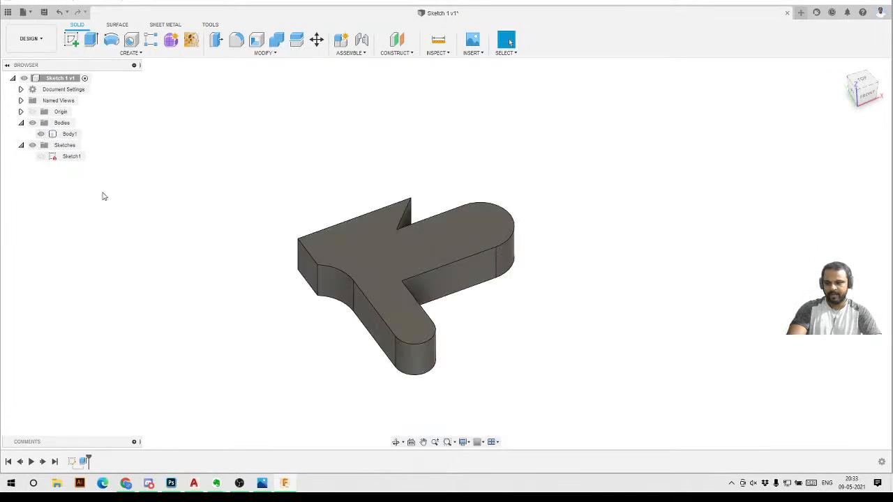
{"action": "left_click", "coordinate": [33, 124]}
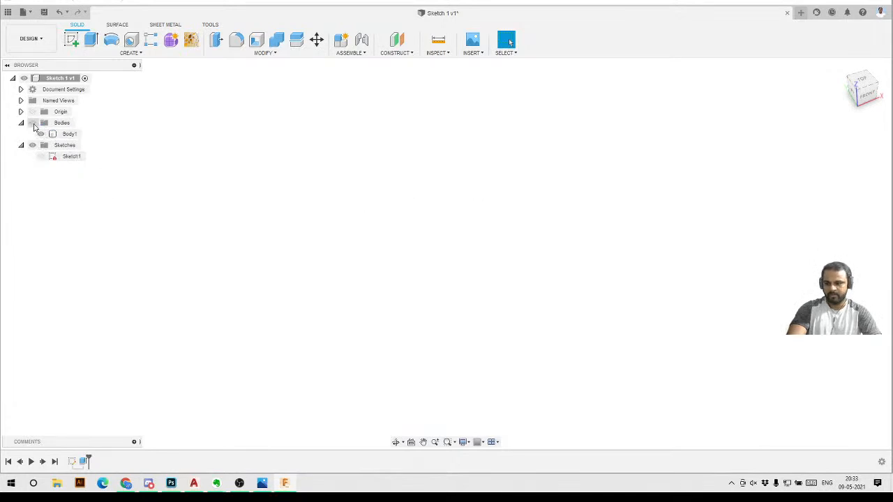
{"action": "left_click", "coordinate": [33, 124]}
{"action": "left_click", "coordinate": [44, 157]}
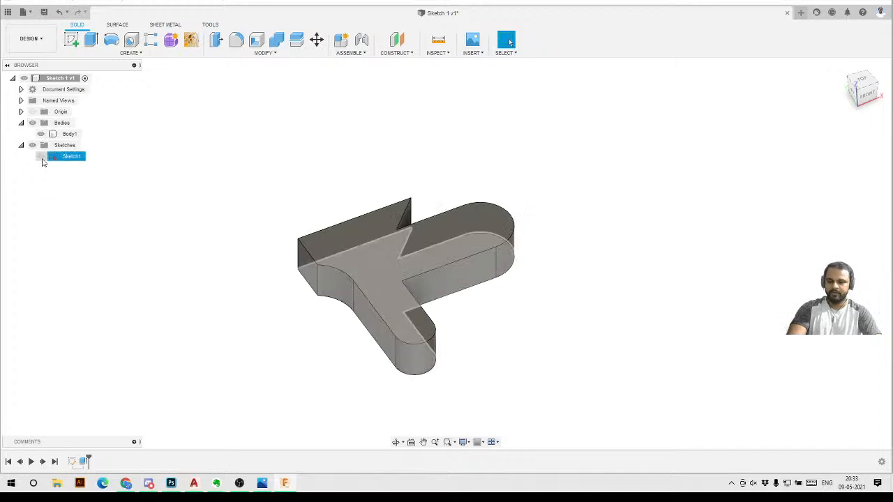
{"action": "left_click", "coordinate": [40, 134]}
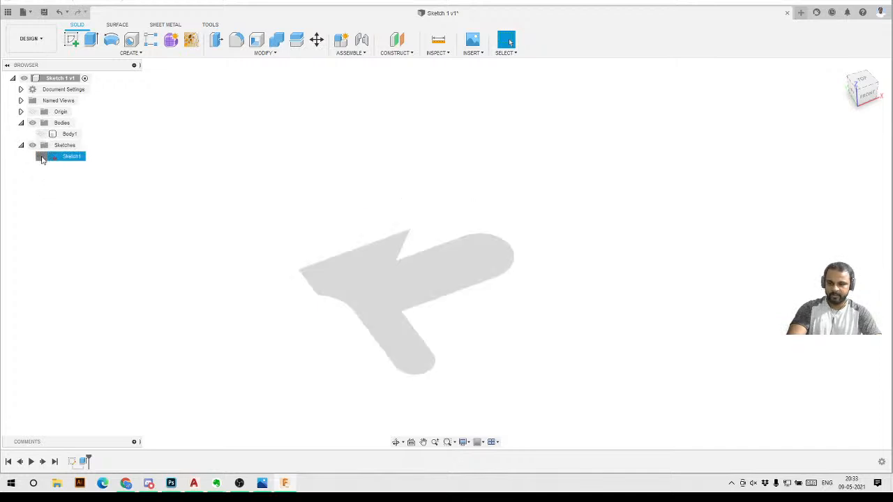
{"action": "left_click", "coordinate": [41, 158]}
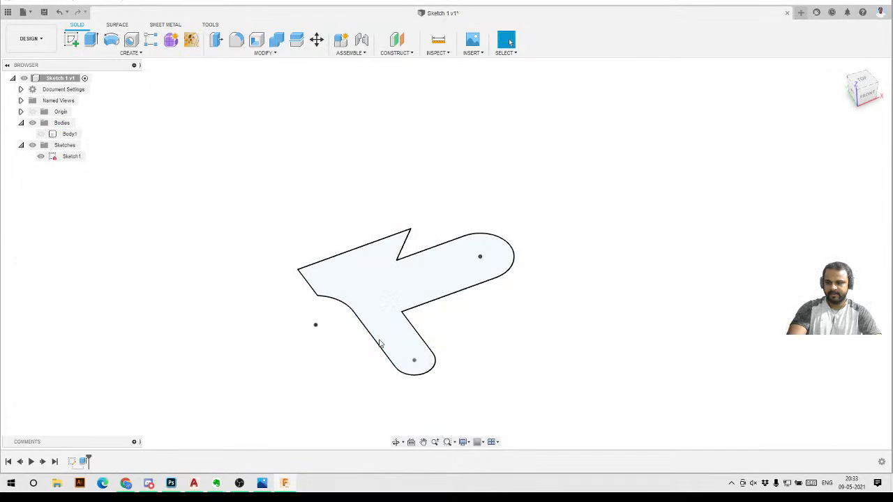
Open the profile sketch for editing to review its dimensions, and finish it without changes
{"action": "double_click", "coordinate": [77, 462]}
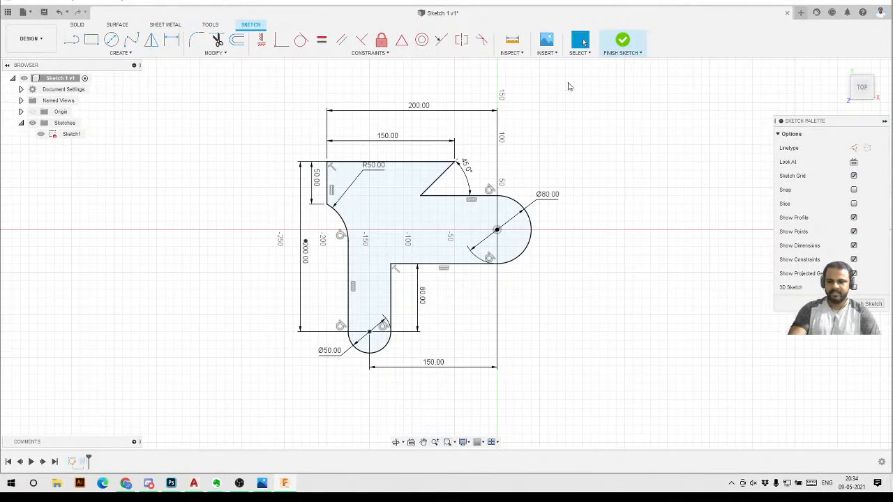
{"action": "left_click", "coordinate": [620, 48]}
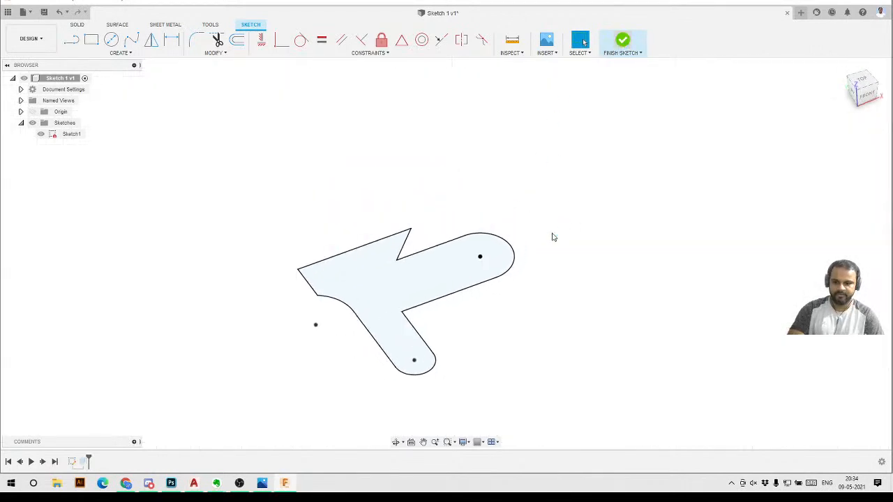
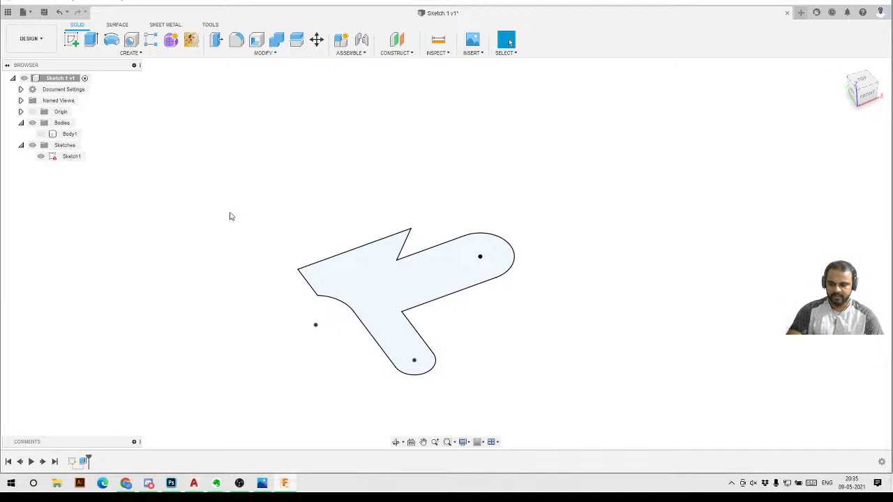
Show the extruded body together with its sketch and inspect the solid
{"action": "scroll", "coordinate": [536, 232], "scroll_direction": "down", "scroll_amount": 3}
{"action": "scroll", "coordinate": [421, 331], "scroll_direction": "up", "scroll_amount": 3}
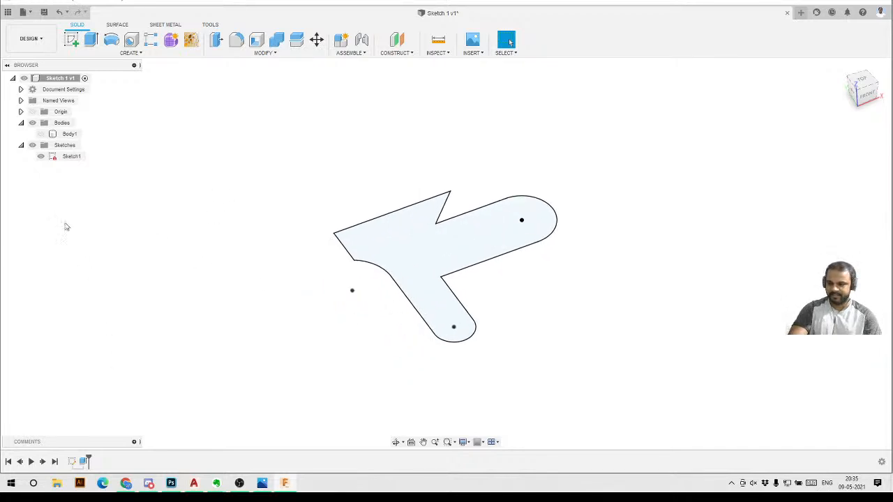
{"action": "left_click", "coordinate": [41, 133]}
{"action": "left_click", "coordinate": [255, 294]}
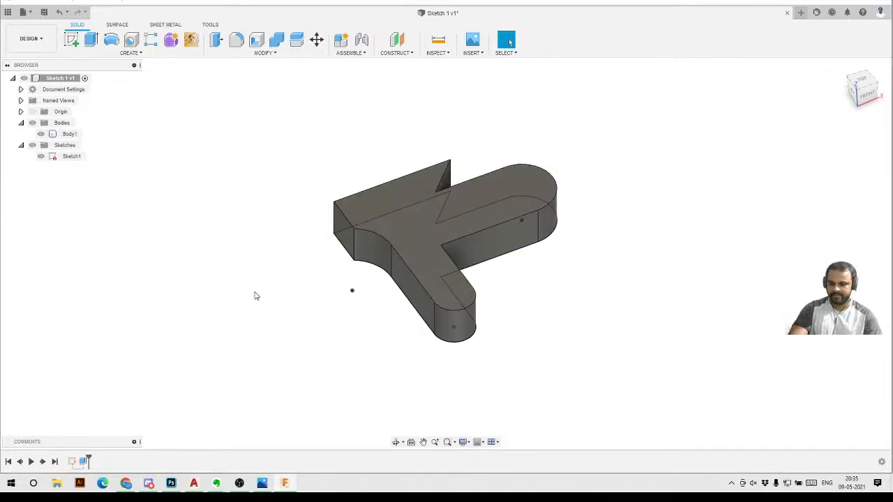
{"action": "middle_click_drag", "start_coordinate": [306, 328], "coordinate": [310, 328]}
{"action": "middle_click_drag", "start_coordinate": [317, 318], "coordinate": [303, 341], "text": "shift"}
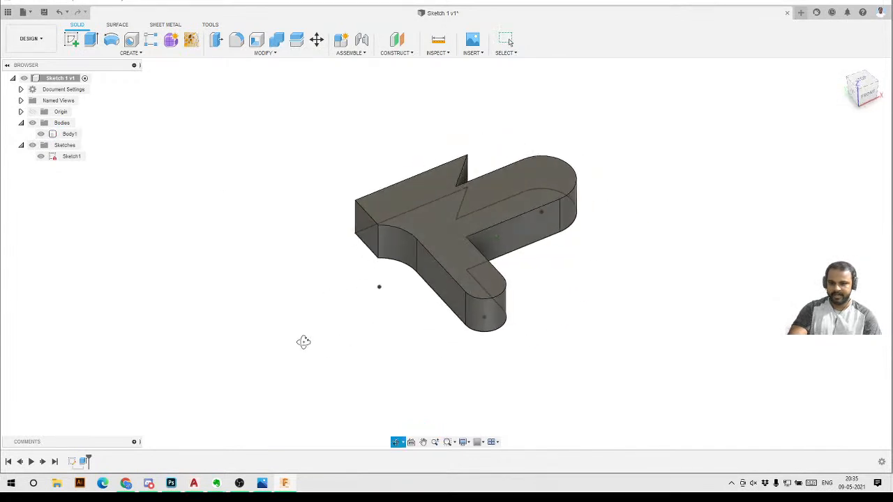
{"action": "key", "text": "Escape"}
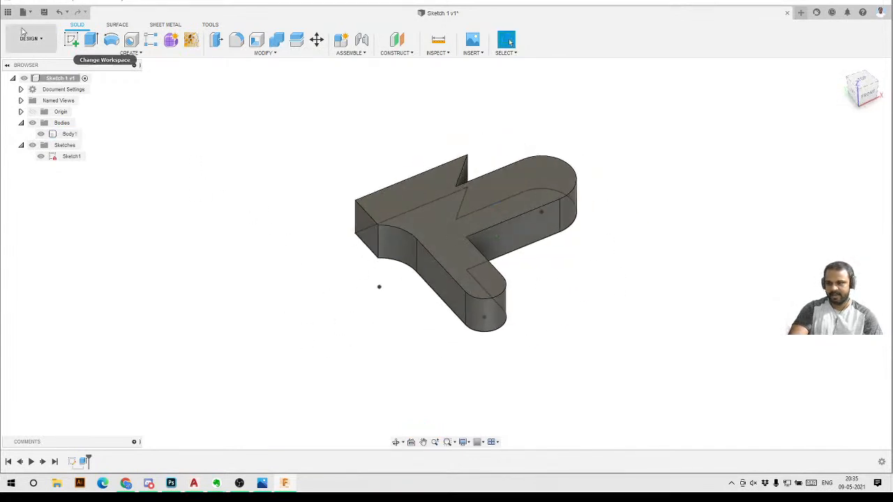
Save a new version with the description User Saved and locate the design in the Fusion 360 workshop project's 2nd folder
{"action": "left_click", "coordinate": [44, 12]}
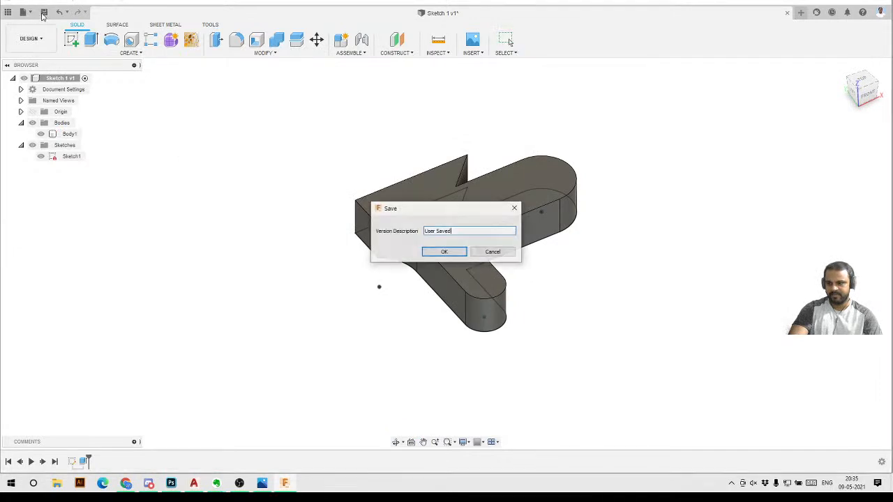
{"action": "left_click", "coordinate": [423, 252]}
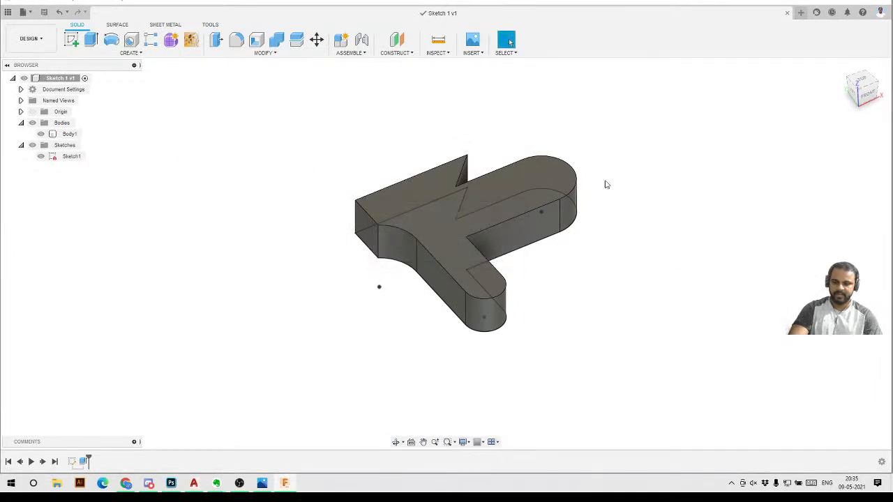
{"action": "left_click", "coordinate": [8, 12]}
{"action": "left_click", "coordinate": [11, 67]}
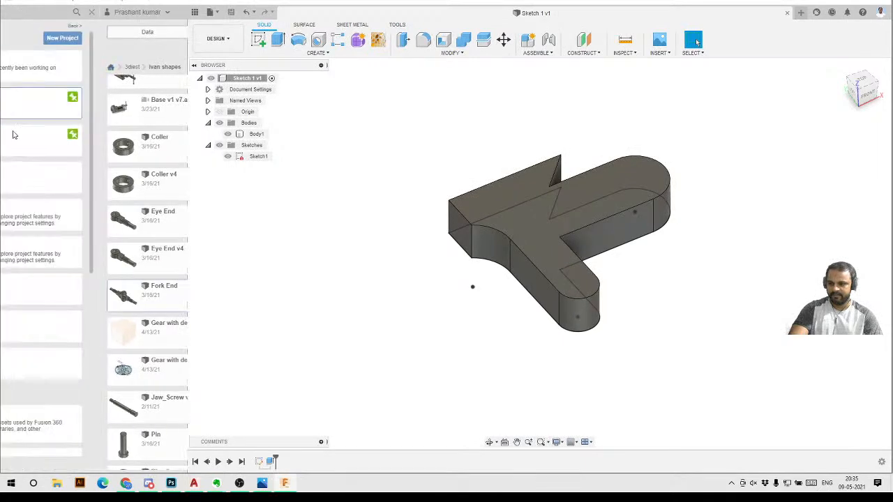
{"action": "left_click", "coordinate": [79, 137]}
{"action": "left_click", "coordinate": [58, 128]}
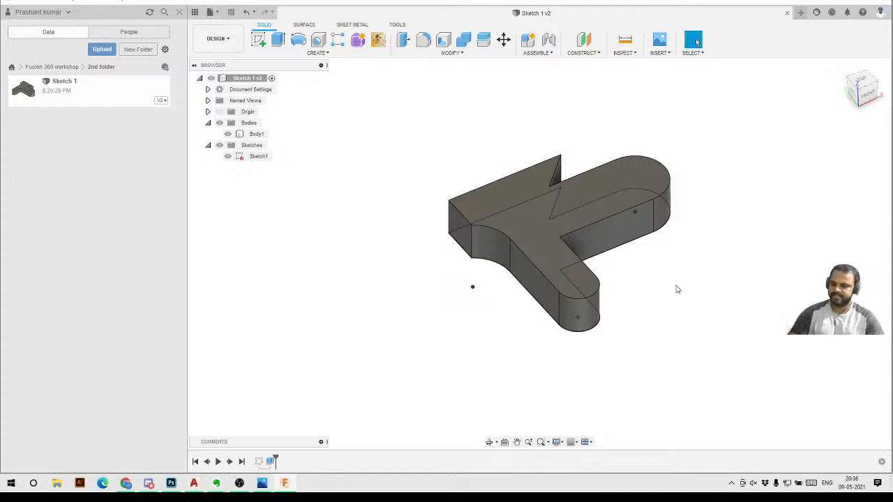
Open the profile sketch for editing and try to set its overall horizontal dimension to 300 mm
{"action": "double_click", "coordinate": [257, 157]}
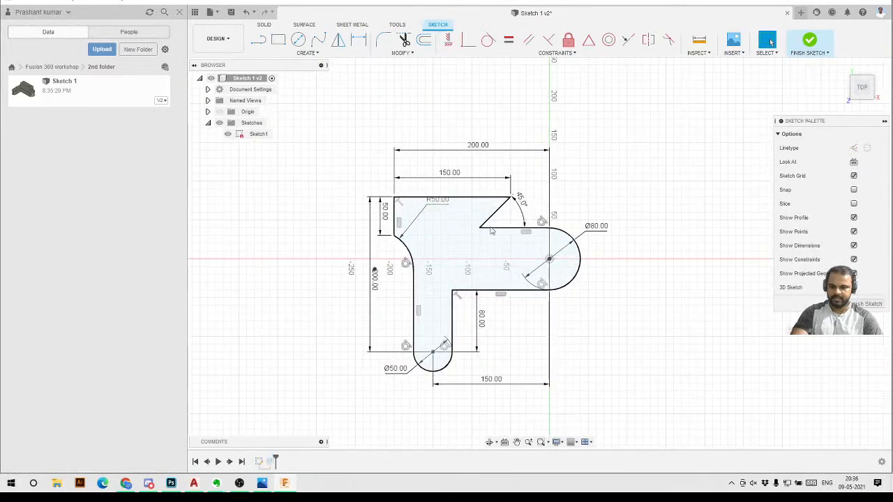
{"action": "double_click", "coordinate": [478, 145]}
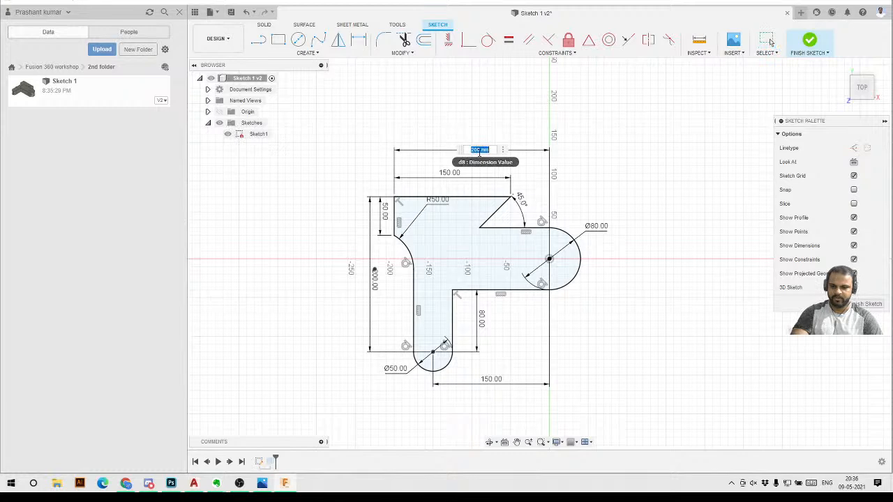
{"action": "type", "text": "300"}
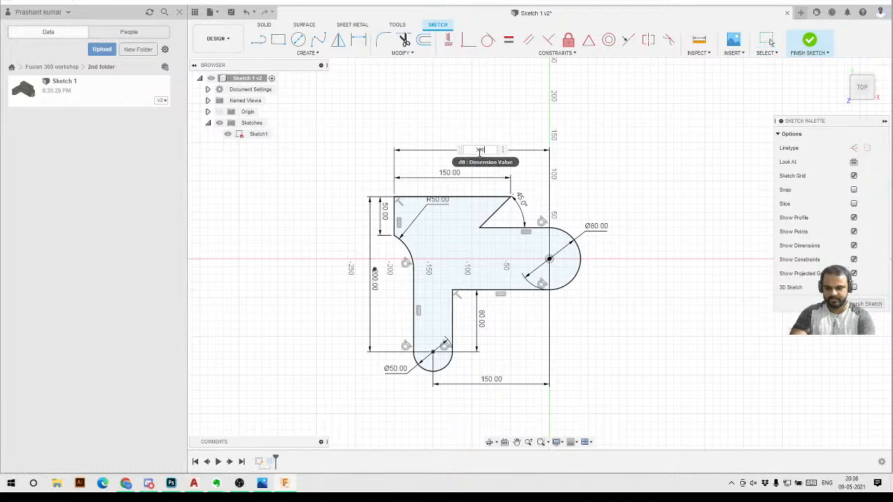
{"action": "key", "text": "Return"}
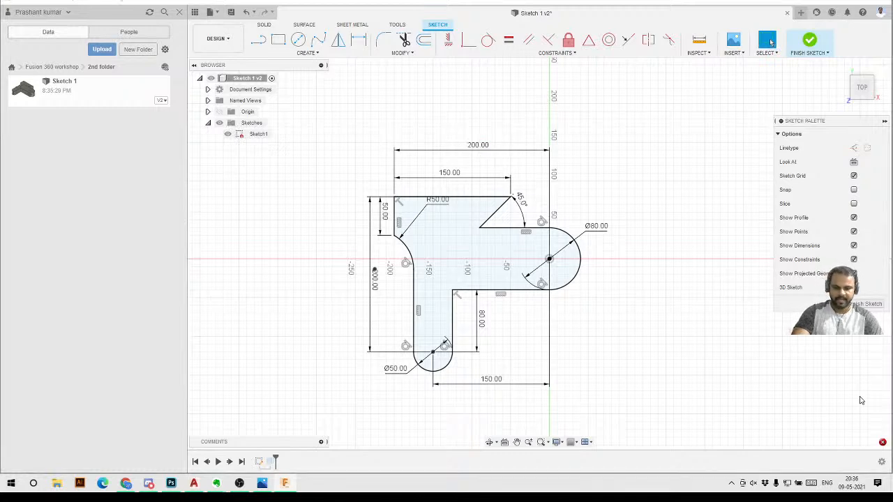
{"action": "mouse_move", "coordinate": [881, 444]}
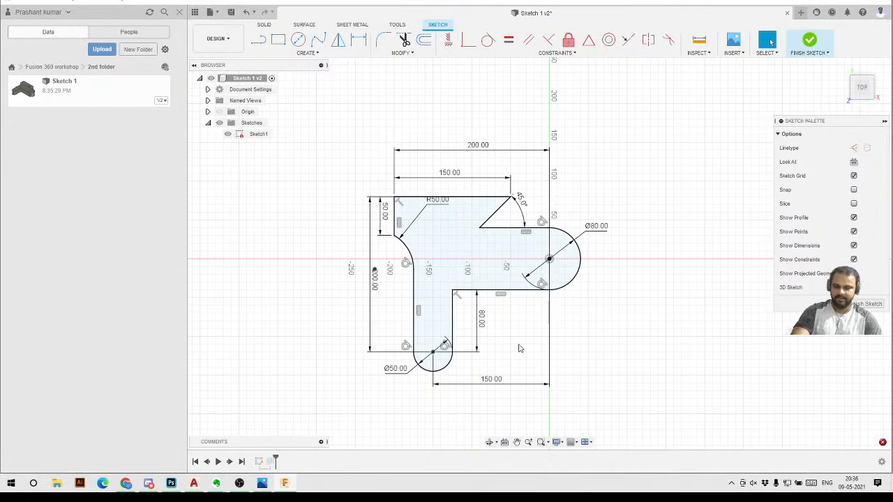
Reposition the concave arc's radius dimension label closer to the arc, inside the profile
{"action": "left_click_drag", "start_coordinate": [435, 201], "coordinate": [424, 224]}
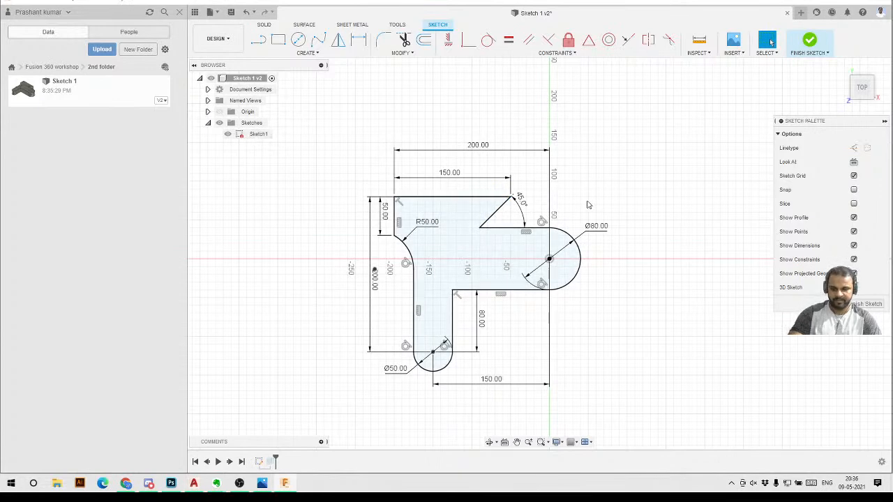
{"action": "scroll", "coordinate": [474, 165], "scroll_direction": "down", "scroll_amount": 2}
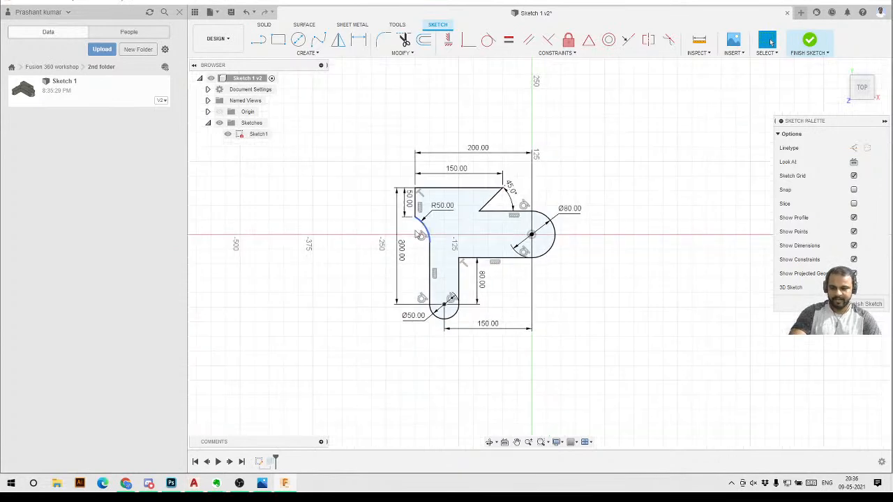
{"action": "scroll", "coordinate": [409, 229], "scroll_direction": "up", "scroll_amount": 2}
Try to add a dimension between the endpoints of the slanted edge, and decline the driven dimension
{"action": "key", "text": "d"}
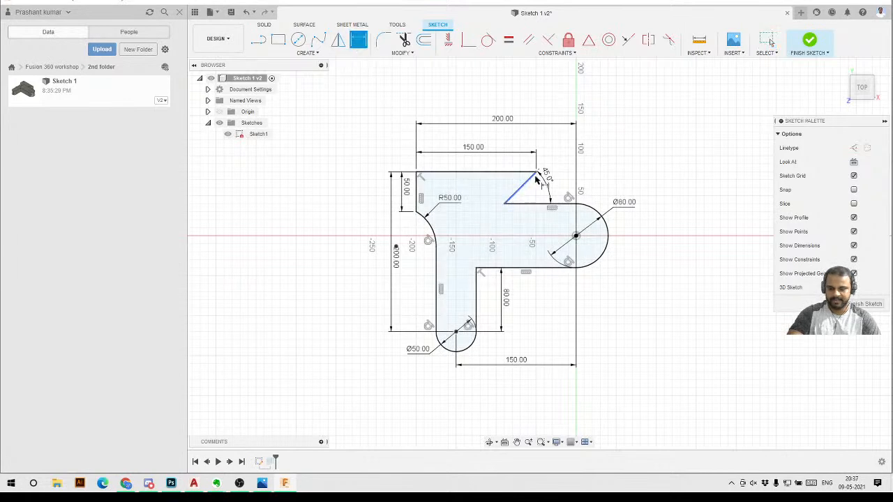
{"action": "scroll", "coordinate": [538, 179], "scroll_direction": "up", "scroll_amount": 1}
{"action": "left_click", "coordinate": [496, 210]}
{"action": "left_click", "coordinate": [537, 171]}
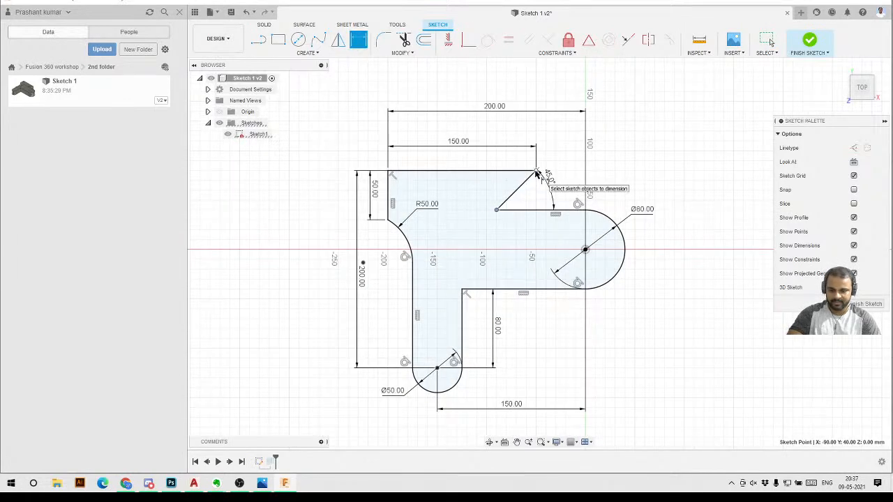
{"action": "left_click", "coordinate": [517, 131]}
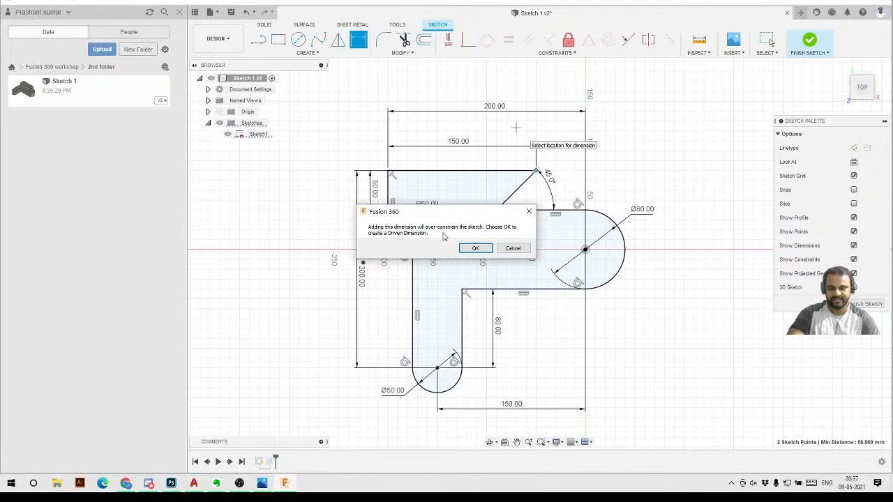
{"action": "left_click", "coordinate": [516, 248]}
{"action": "key", "text": "Escape"}
{"action": "scroll", "coordinate": [453, 181], "scroll_direction": "down", "scroll_amount": 2}
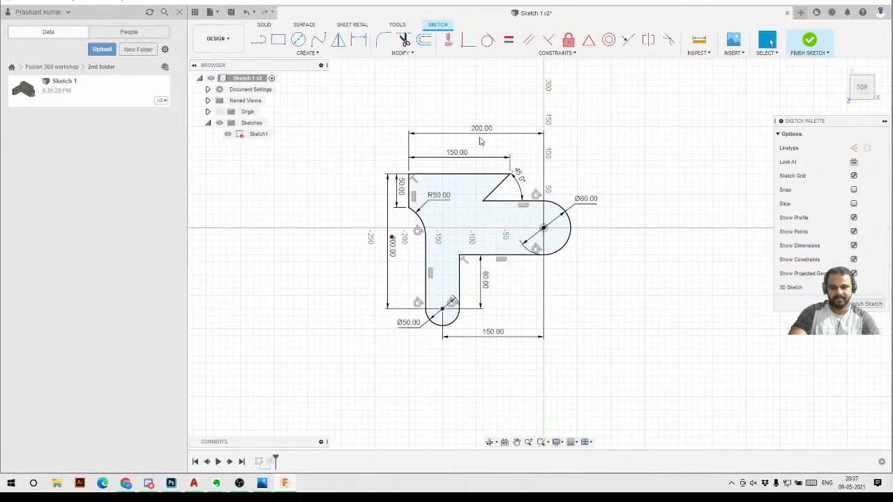
Delete the horizontal dimension between the centres of the two rounded ends
{"action": "double_click", "coordinate": [495, 332]}
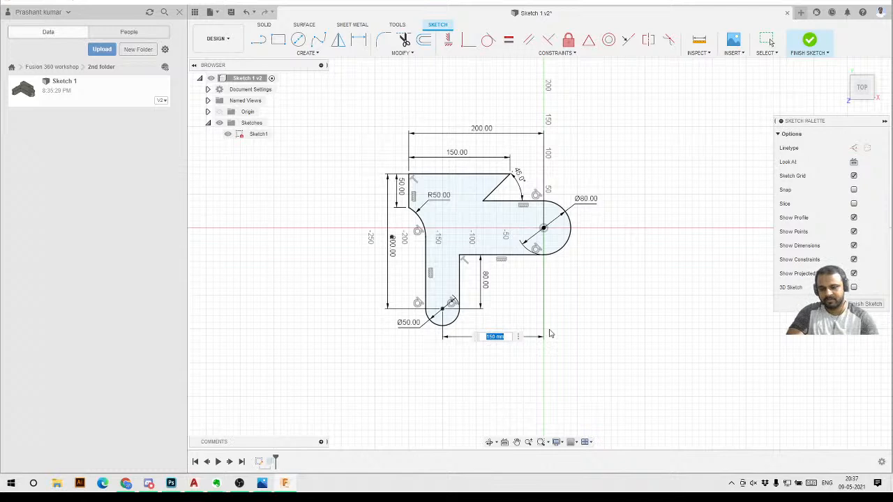
{"action": "key", "text": "Return"}
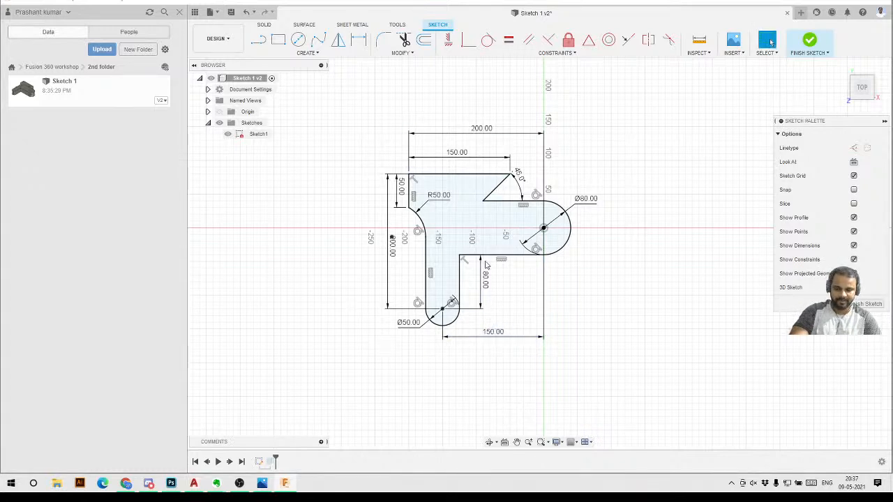
{"action": "scroll", "coordinate": [492, 329], "scroll_direction": "up", "scroll_amount": 3}
{"action": "scroll", "coordinate": [501, 316], "scroll_direction": "down", "scroll_amount": 2}
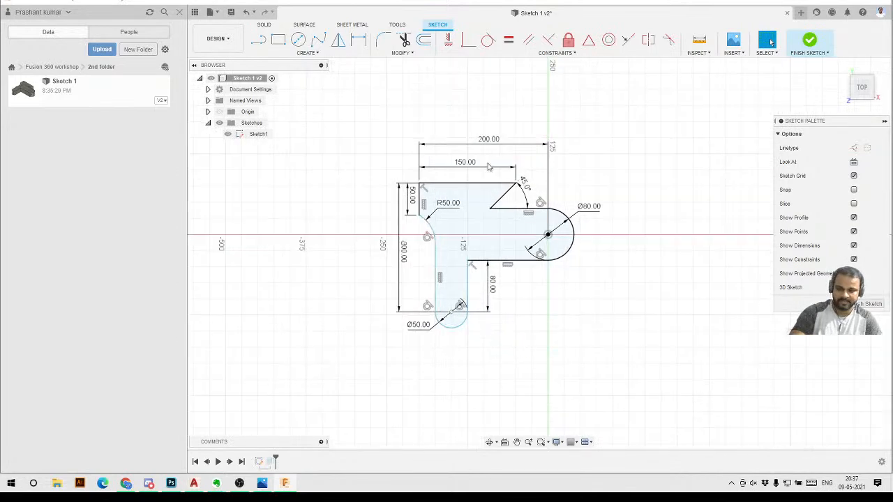
Set the profile's overall horizontal dimension to 300 mm
{"action": "double_click", "coordinate": [489, 139]}
{"action": "type", "text": "300"}
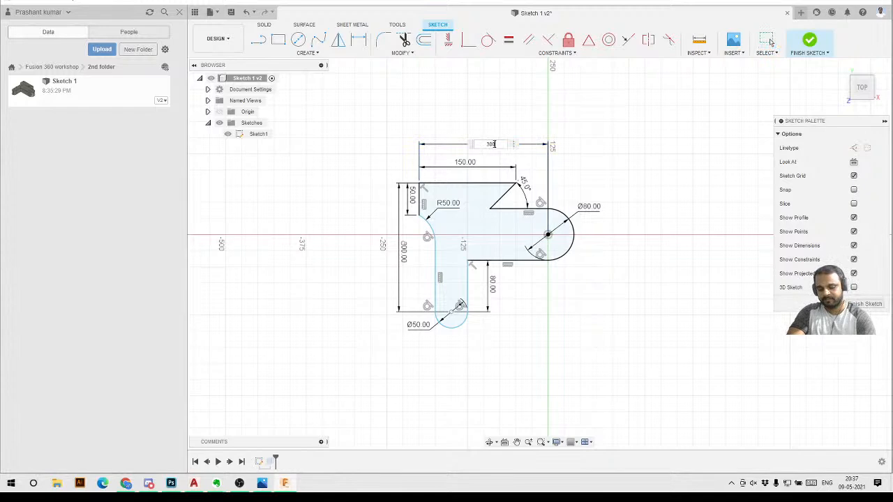
{"action": "key", "text": "Return"}
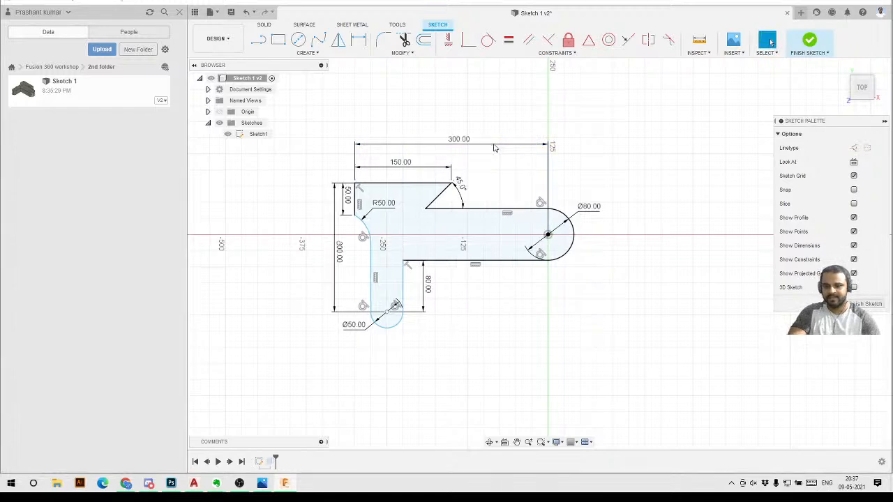
Dimension the horizontal distance between the centres of the two rounded ends, accepting the proposed value, and finish the sketch
{"action": "left_click", "coordinate": [358, 40]}
{"action": "left_click", "coordinate": [388, 312]}
{"action": "left_click", "coordinate": [548, 235]}
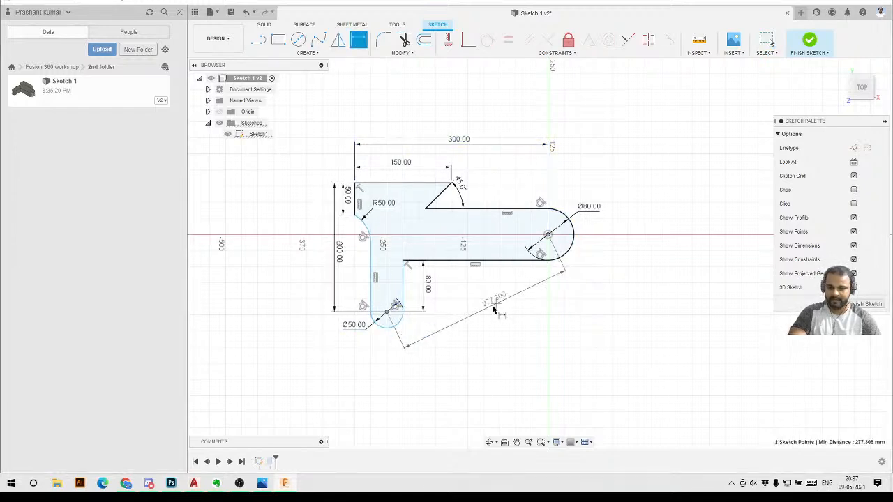
{"action": "left_click", "coordinate": [466, 341]}
{"action": "key", "text": "Return"}
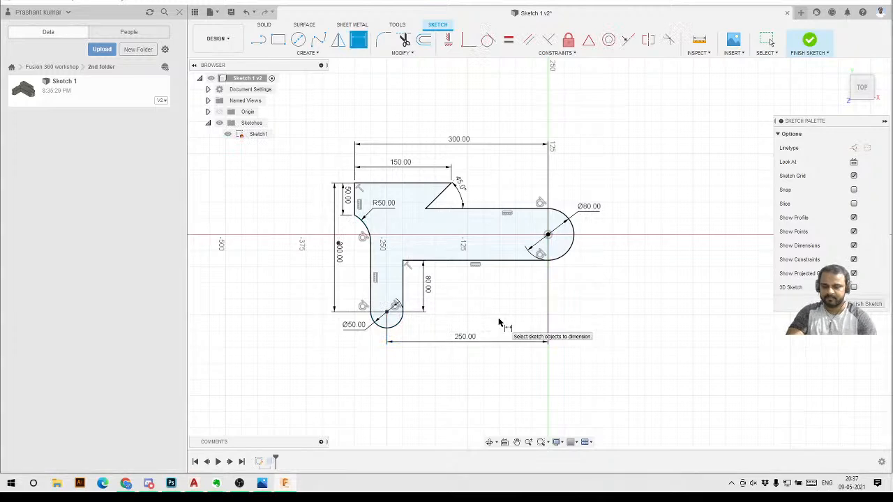
{"action": "key", "text": "Escape"}
{"action": "scroll", "coordinate": [408, 296], "scroll_direction": "up", "scroll_amount": 2}
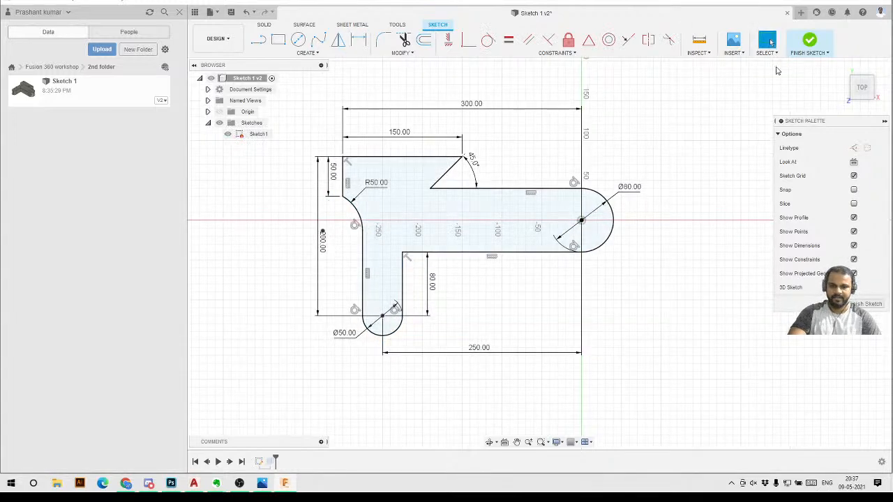
{"action": "left_click", "coordinate": [804, 46]}
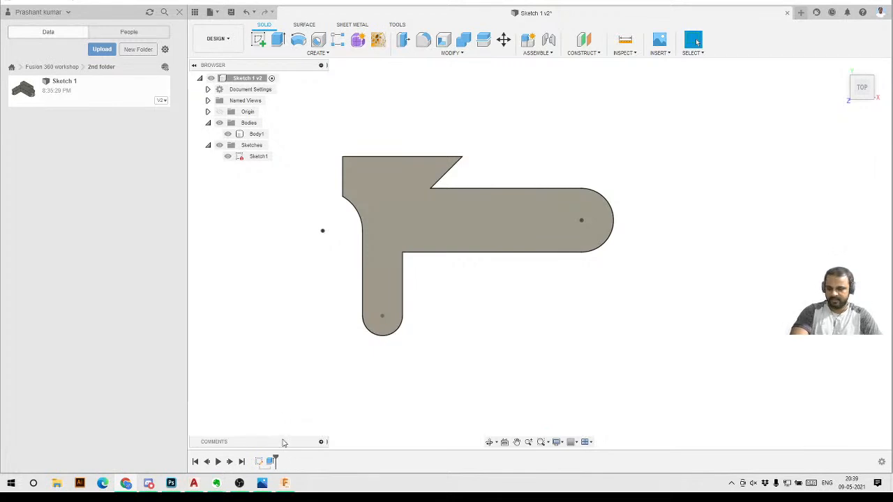
{"action": "mouse_move", "coordinate": [241, 488]}
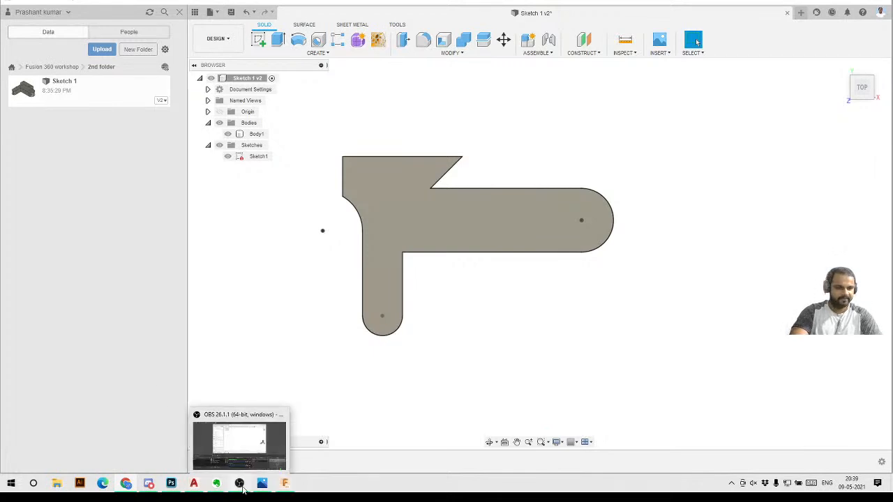